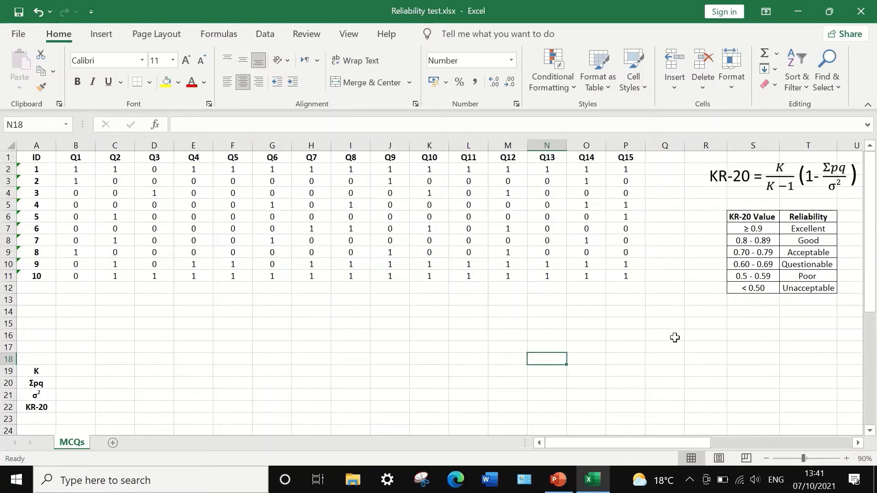
# Add a "Total Score" header in Q1 and sum the first respondent's answers, B2:P2, in Q2
pyautogui.click(663, 159)
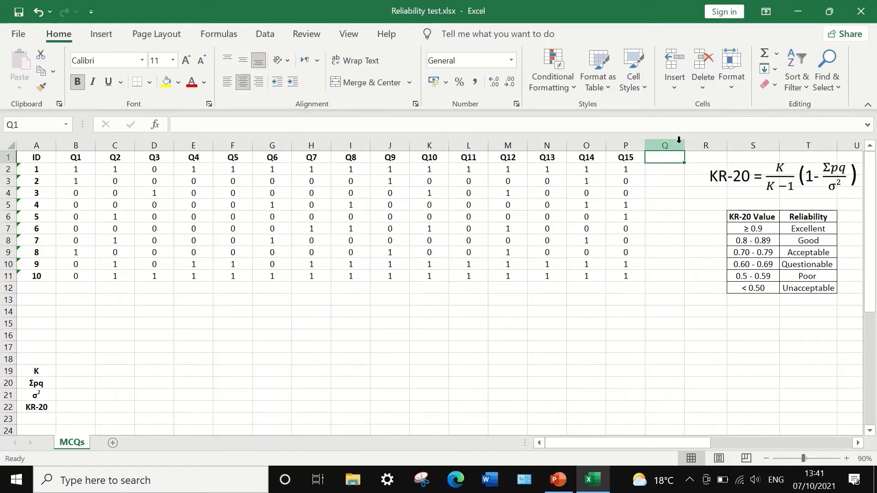
pyautogui.write('Total Score')
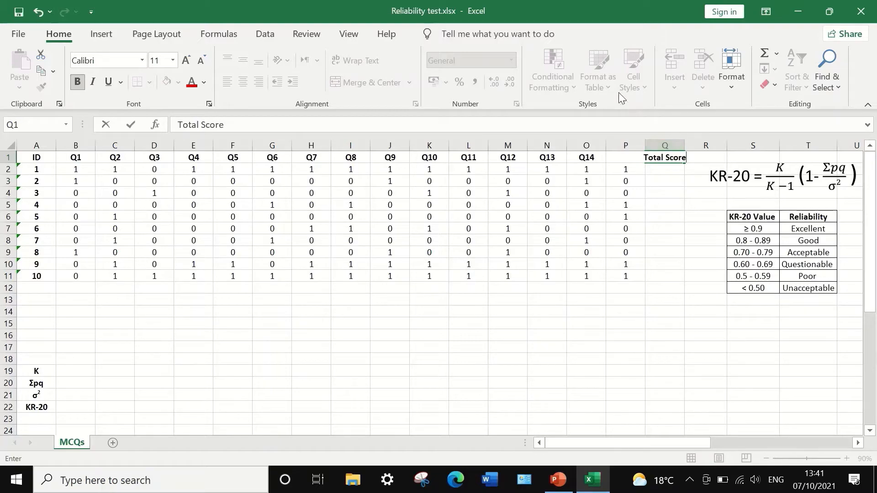
pyautogui.click(668, 174)
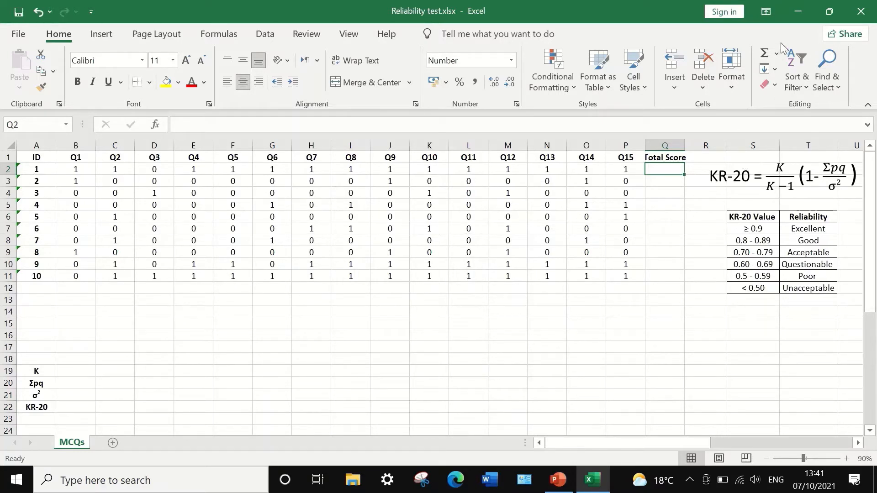
pyautogui.click(775, 57)
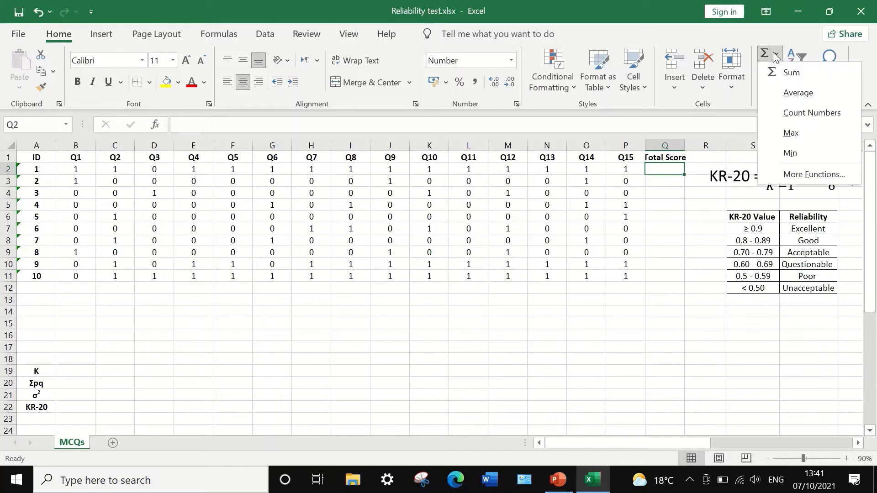
pyautogui.click(792, 73)
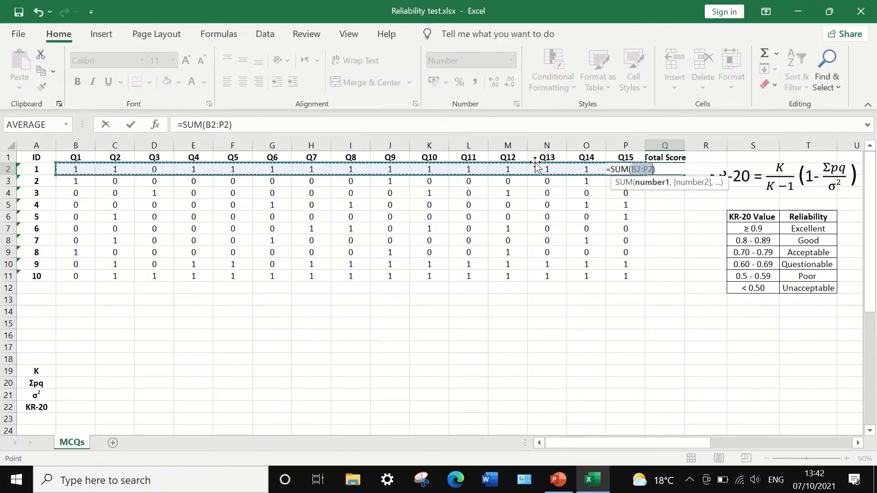
pyautogui.press('Return')
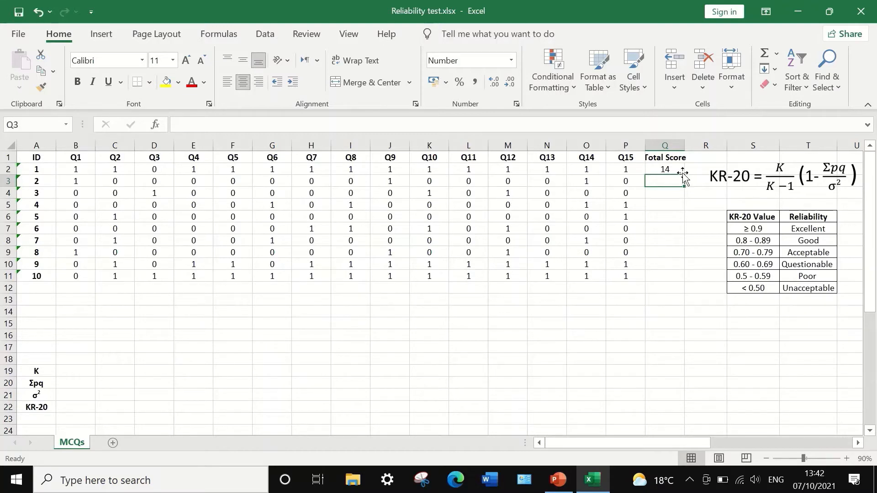
# Fill the total score formula from Q2 down to Q11 for the remaining respondents
pyautogui.click(664, 169)
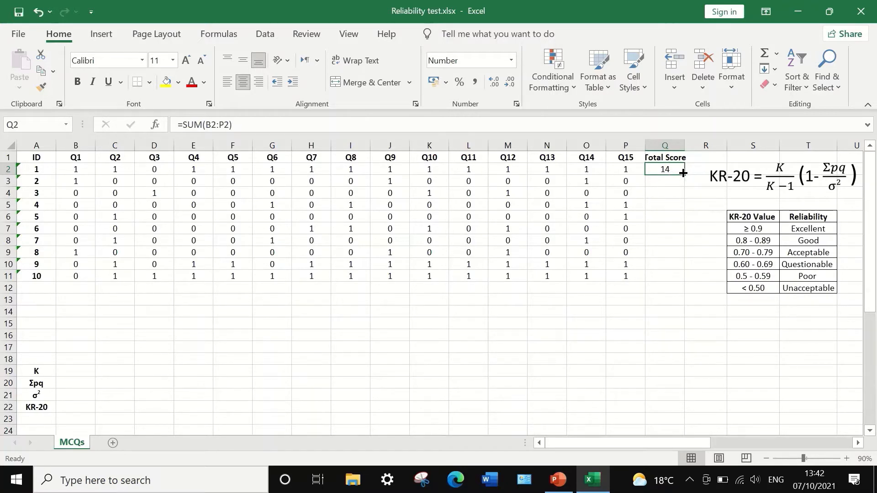
pyautogui.moveTo(683, 175); pyautogui.dragTo(684, 280)
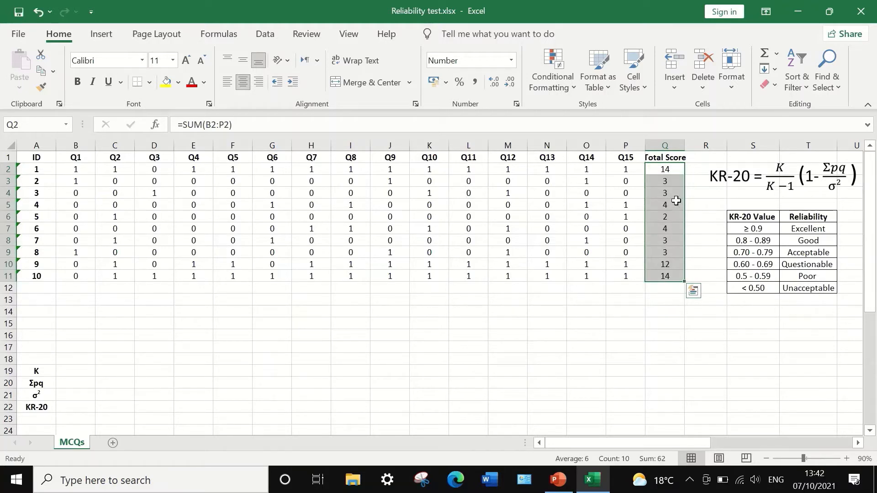
pyautogui.click(667, 294)
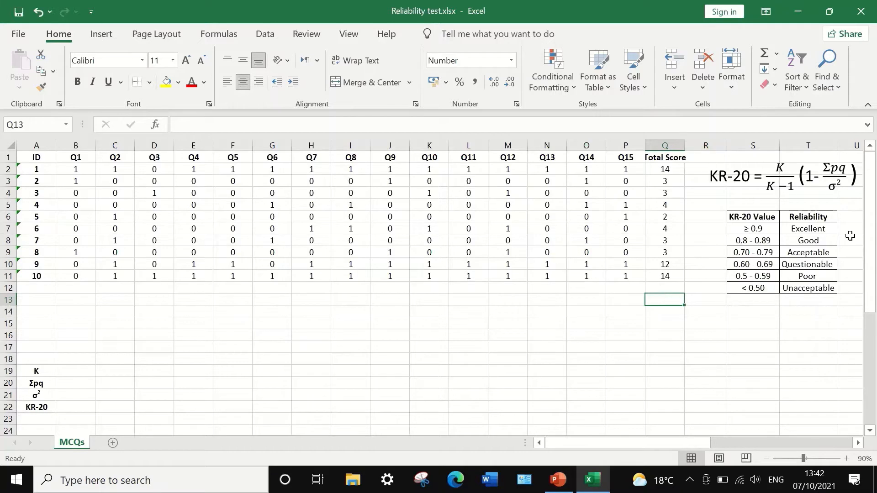
# Calculate the population variance of the total scores in Q12 with VAR.P over Q2:Q11
pyautogui.click(665, 287)
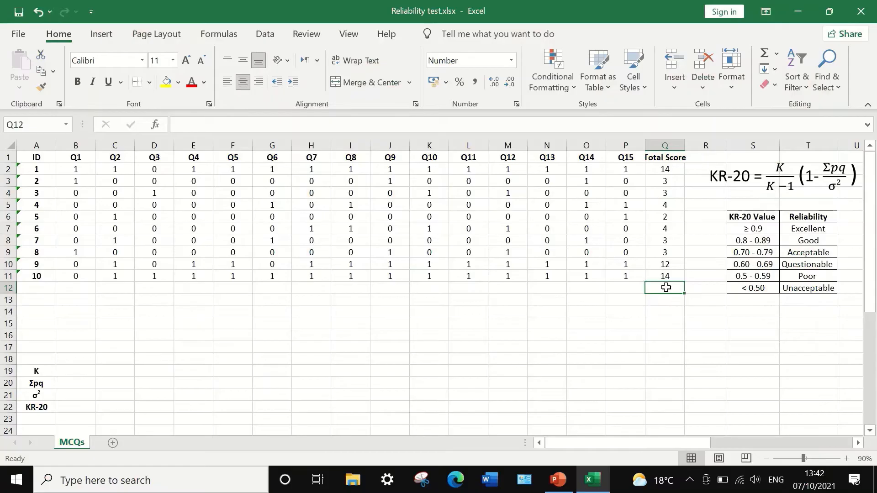
pyautogui.write('=')
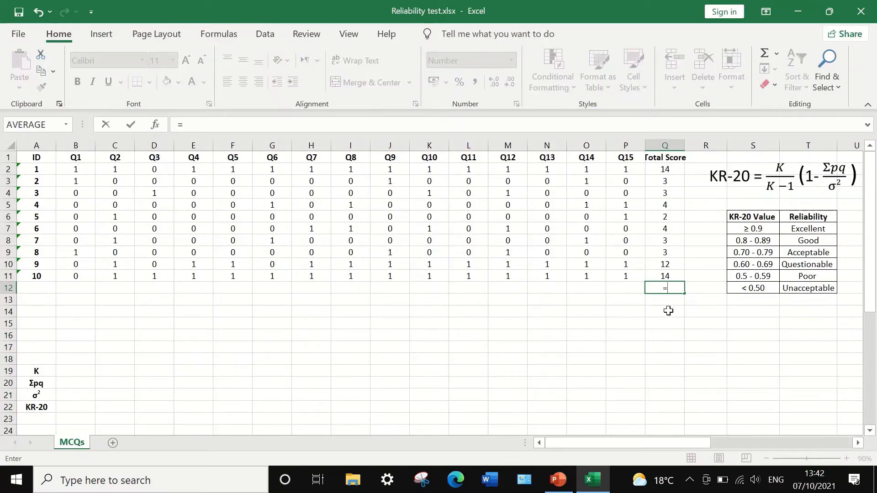
pyautogui.write('v')
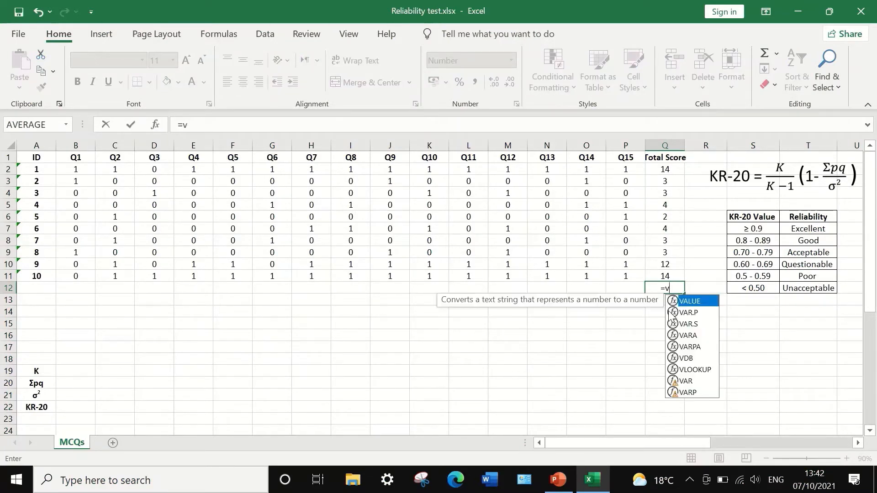
pyautogui.write('ar')
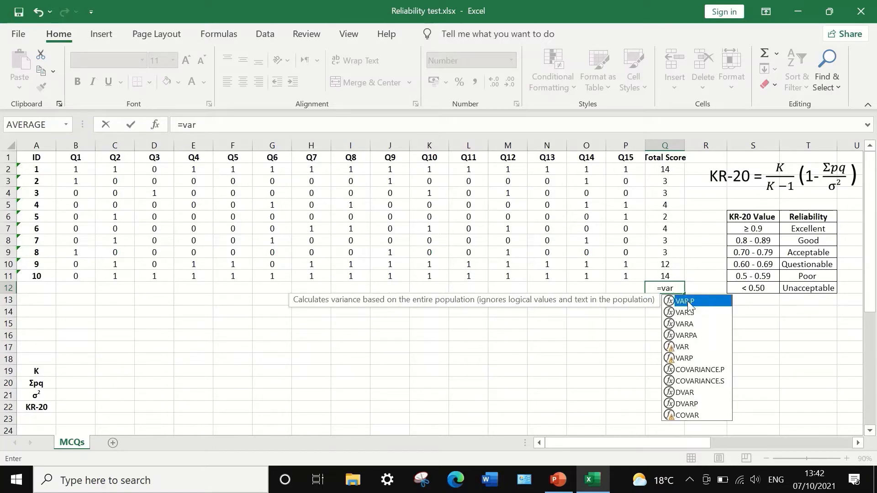
pyautogui.doubleClick(687, 300)
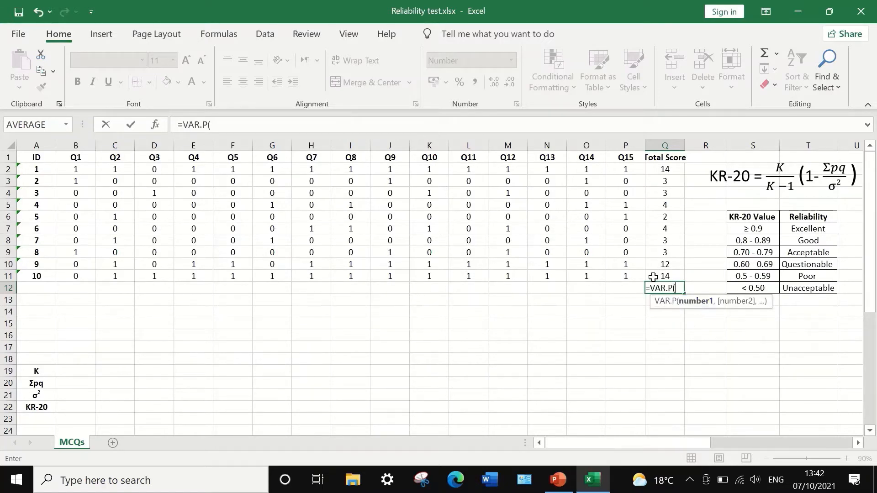
pyautogui.moveTo(653, 276); pyautogui.dragTo(652, 167)
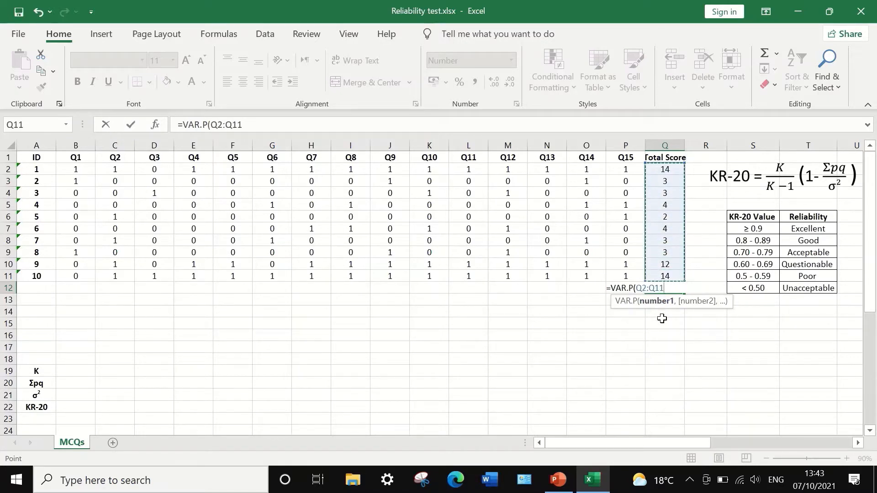
pyautogui.press('Return')
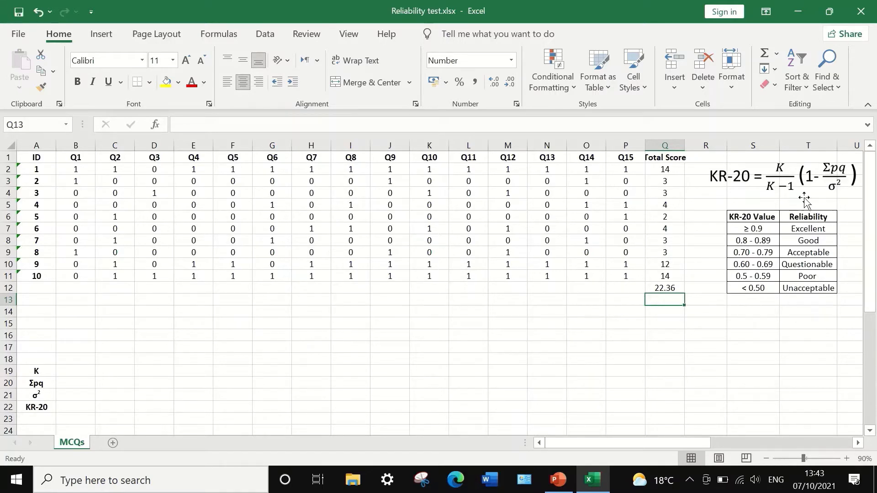
# Label A14 "p" and calculate each question's average over rows 2 to 11, from B14 across to P14
pyautogui.click(32, 311)
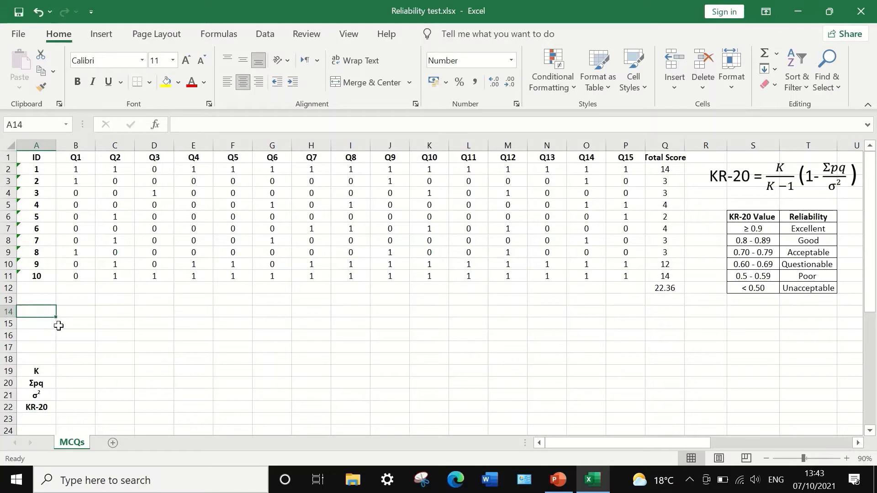
pyautogui.write('p')
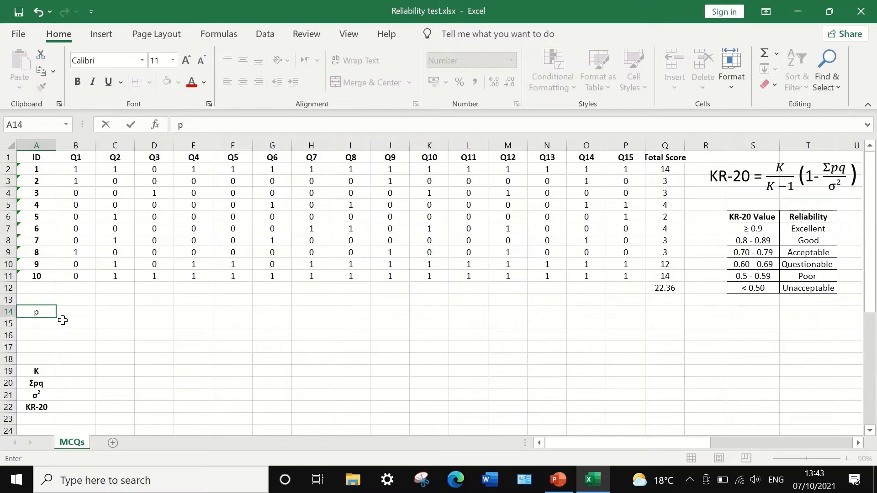
pyautogui.click(76, 312)
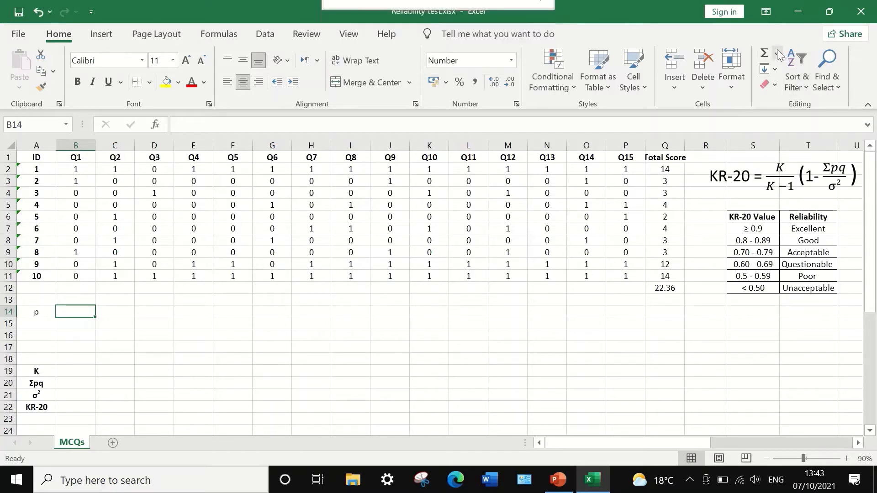
pyautogui.click(777, 54)
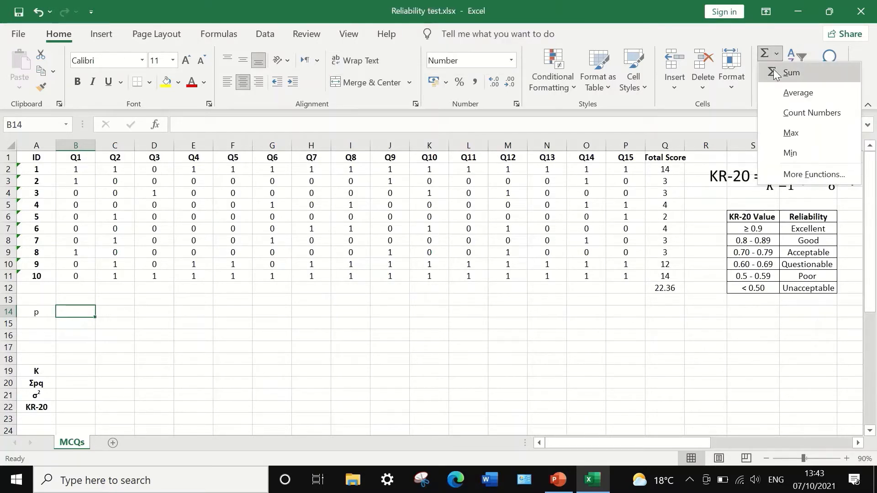
pyautogui.click(780, 95)
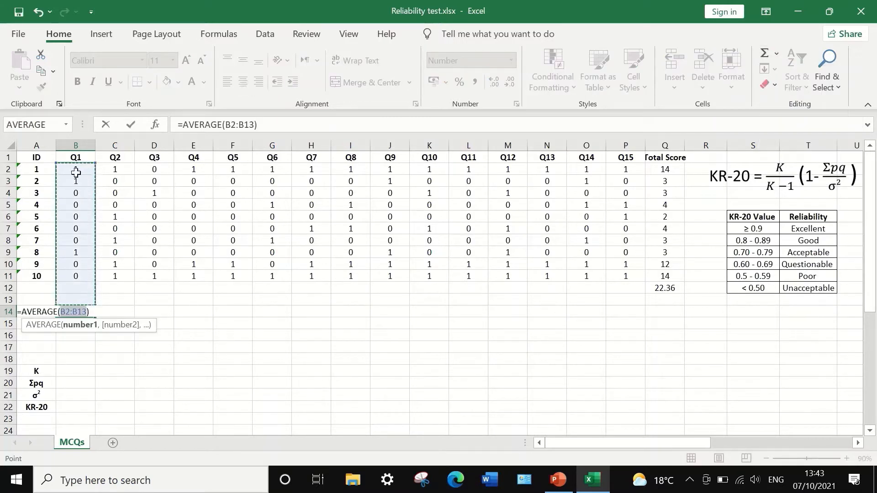
pyautogui.moveTo(76, 169); pyautogui.dragTo(72, 276)
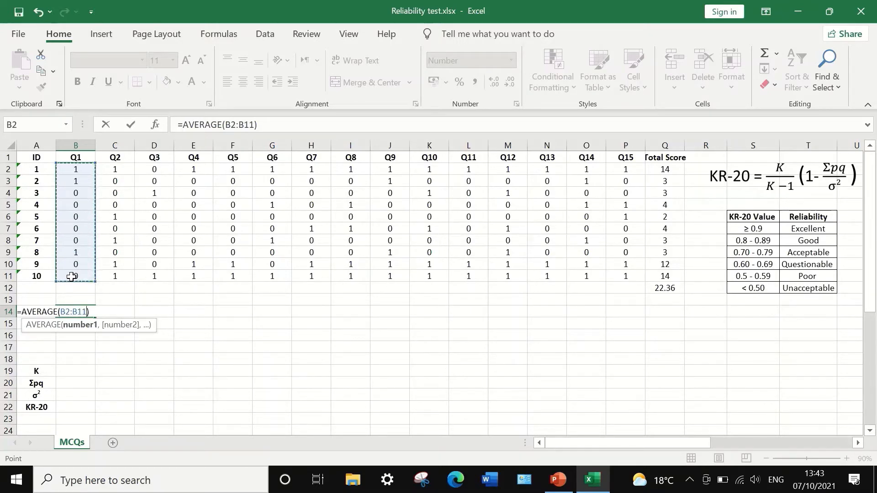
pyautogui.press('Return')
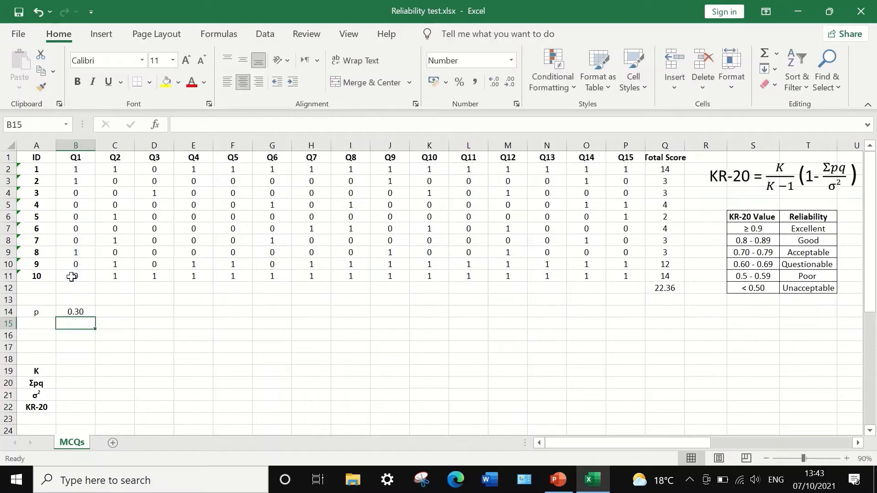
pyautogui.click(76, 312)
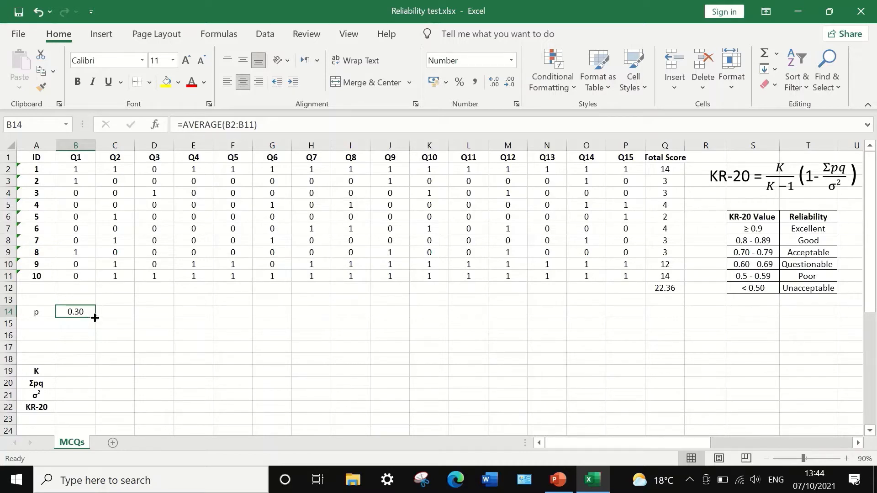
pyautogui.moveTo(94, 317); pyautogui.dragTo(634, 323)
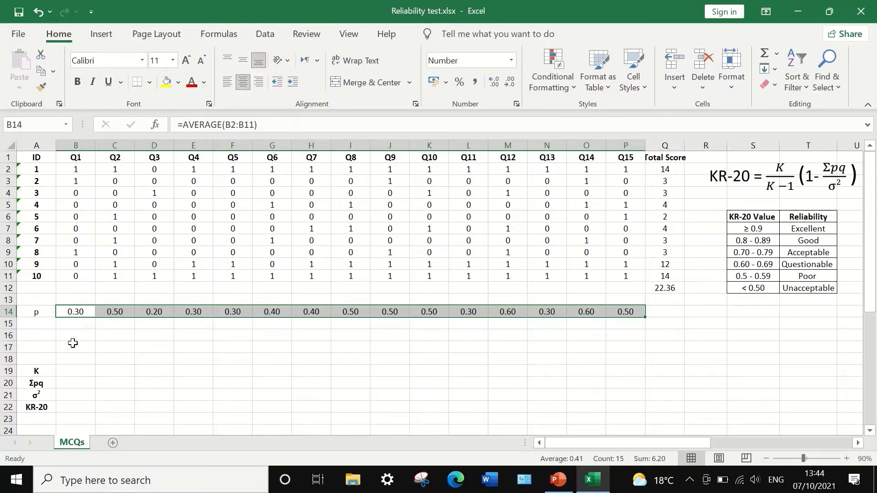
# Label A15 "q" and calculate 1 minus p for every question, starting with =1-B14 in B15 and filling across to P15
pyautogui.click(36, 325)
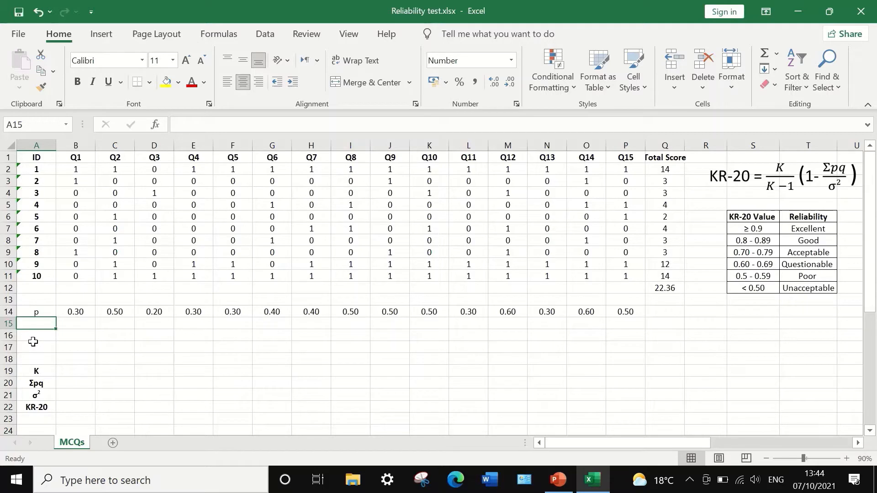
pyautogui.write('q')
pyautogui.click(80, 323)
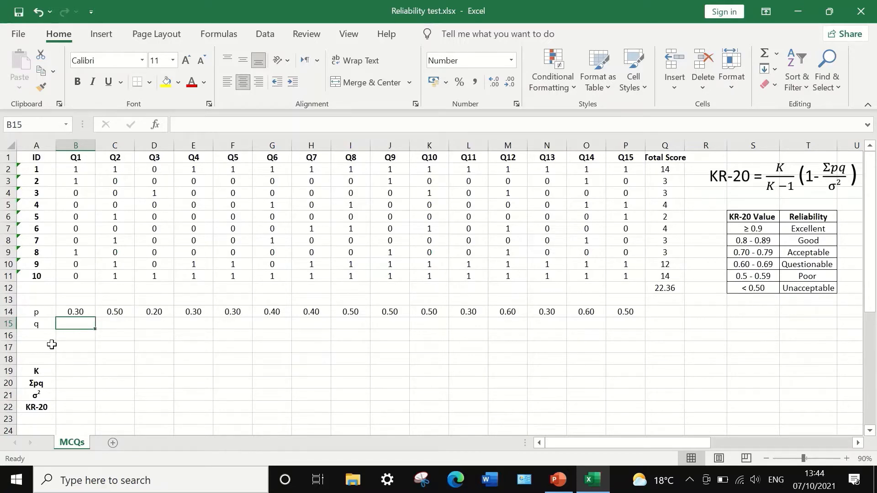
pyautogui.write('=')
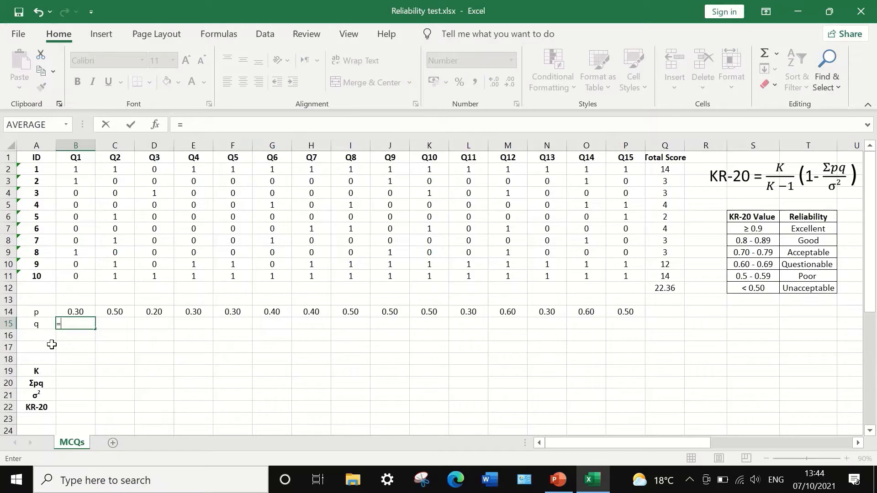
pyautogui.write('1-')
pyautogui.click(79, 310)
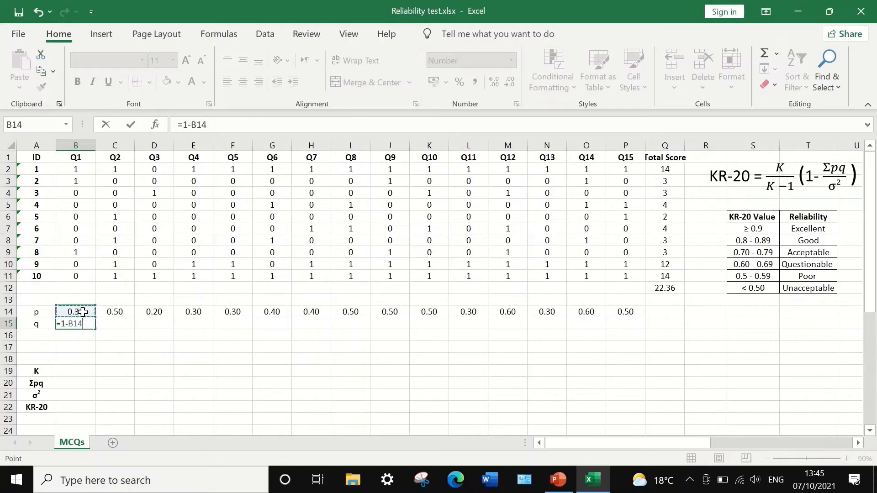
pyautogui.press('Return')
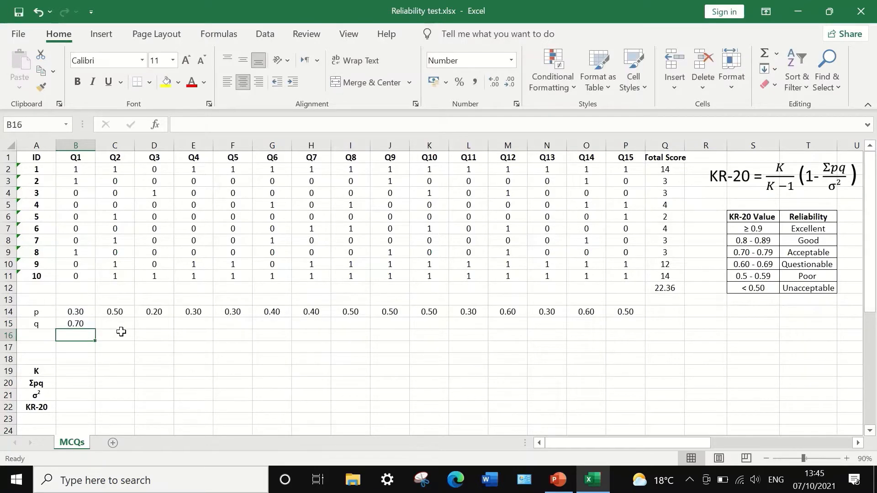
pyautogui.click(76, 325)
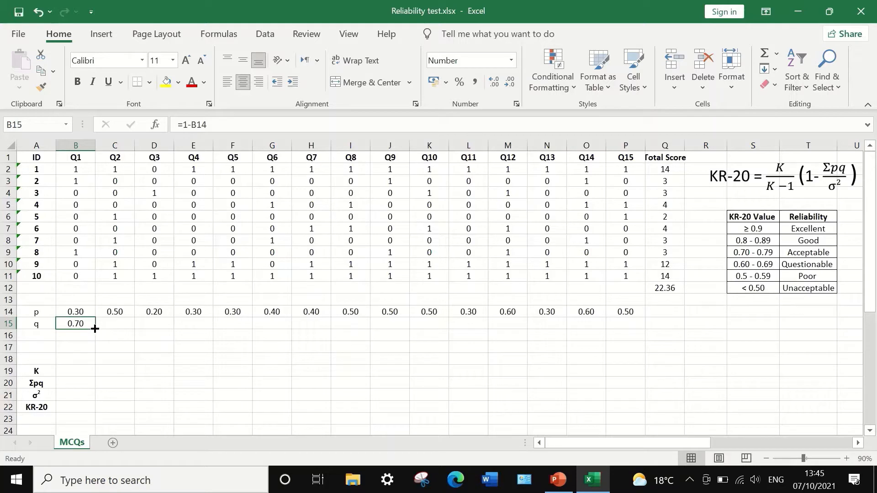
pyautogui.moveTo(95, 328); pyautogui.dragTo(95, 328)
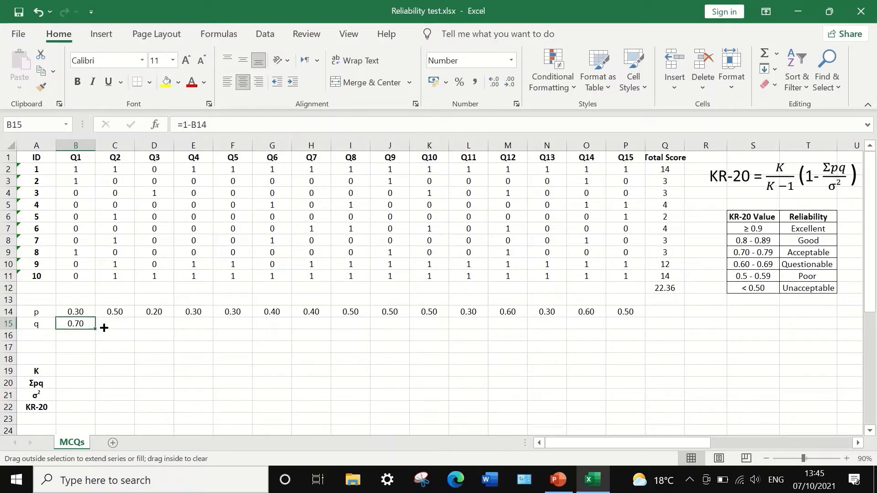
pyautogui.moveTo(105, 328); pyautogui.dragTo(627, 324)
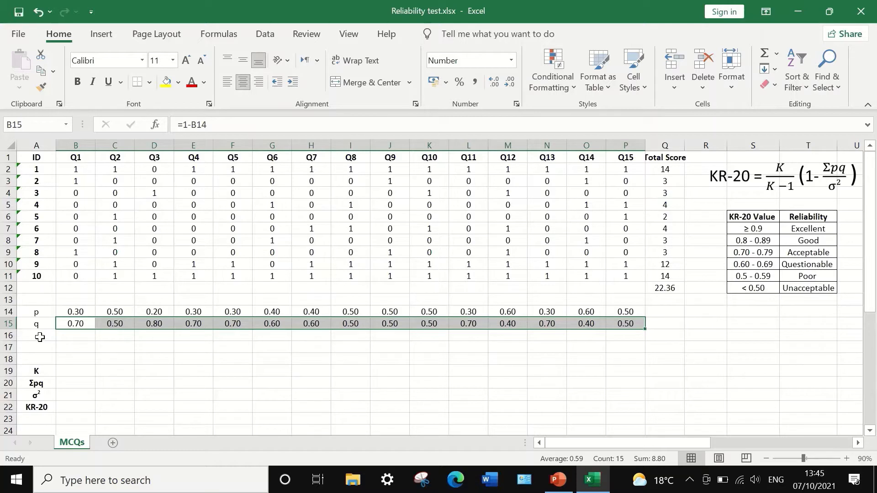
# Label A16 "pq" and calculate p times q for every question, starting with =B14*B15 in B16 and filling across to P16
pyautogui.click(40, 337)
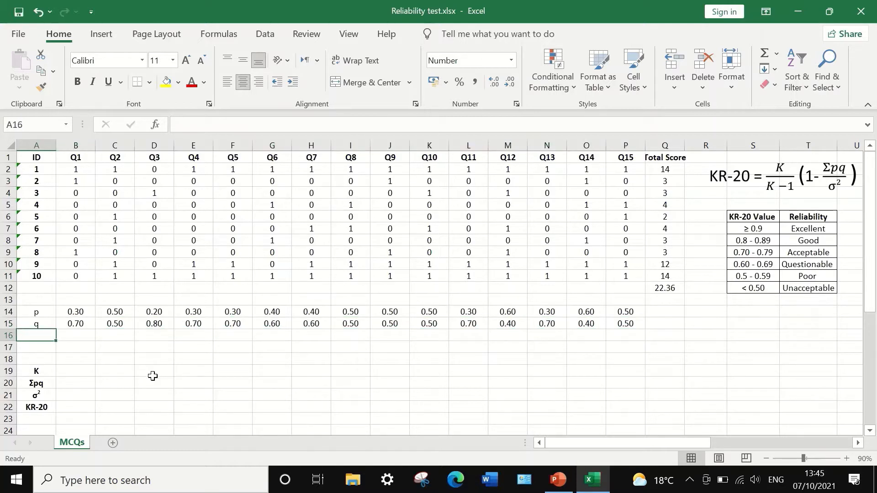
pyautogui.write('p')
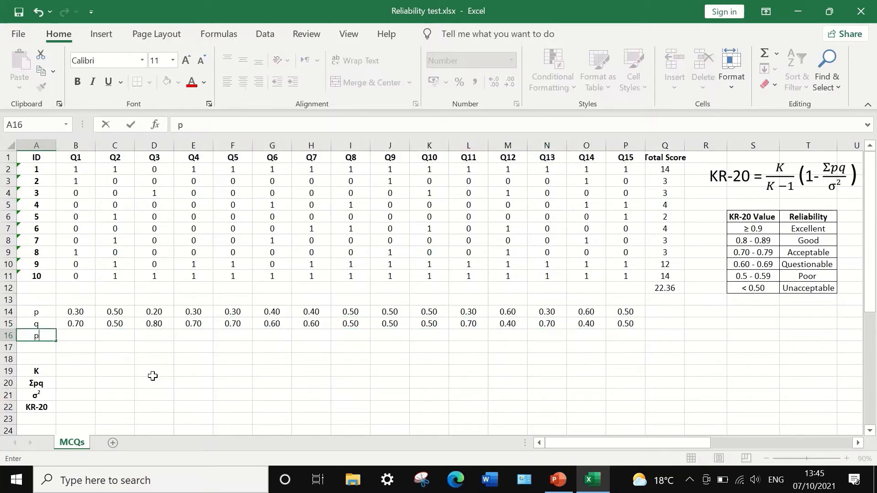
pyautogui.write('q')
pyautogui.click(75, 336)
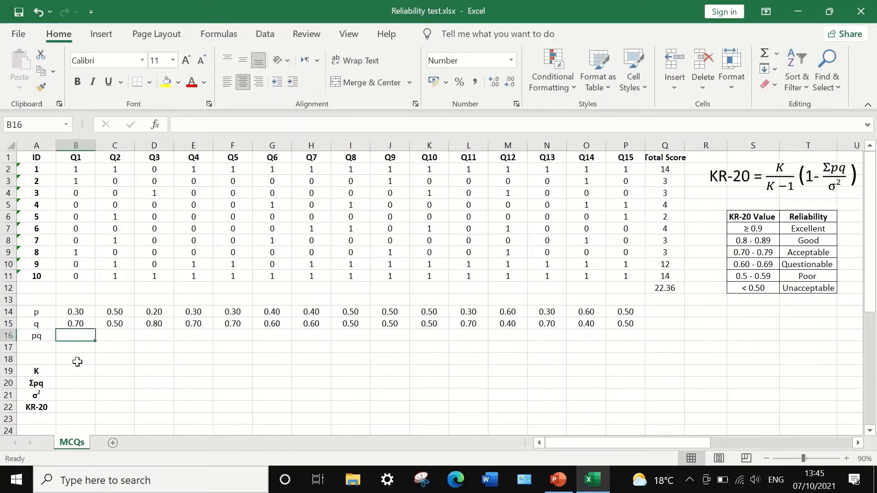
pyautogui.write('=')
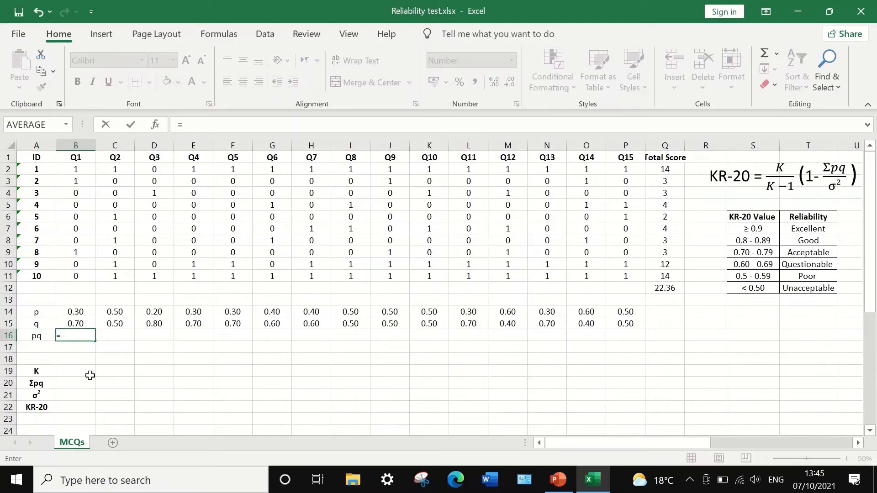
pyautogui.click(73, 313)
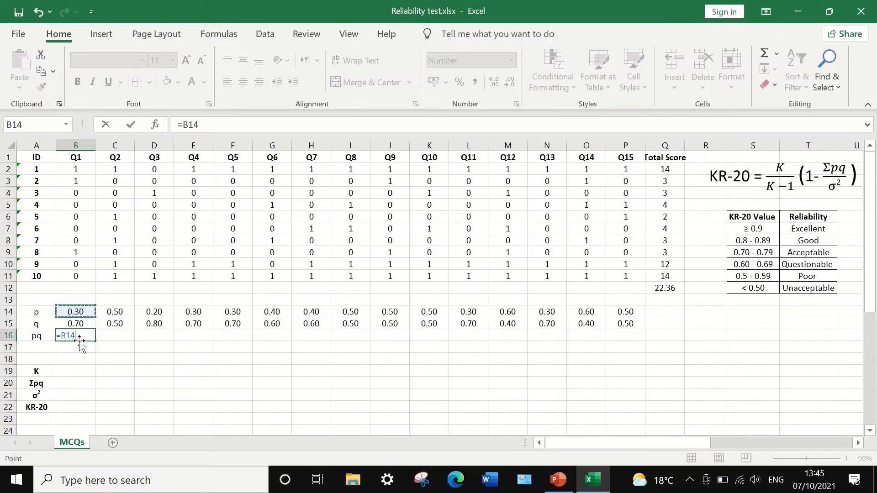
pyautogui.write('*')
pyautogui.click(80, 324)
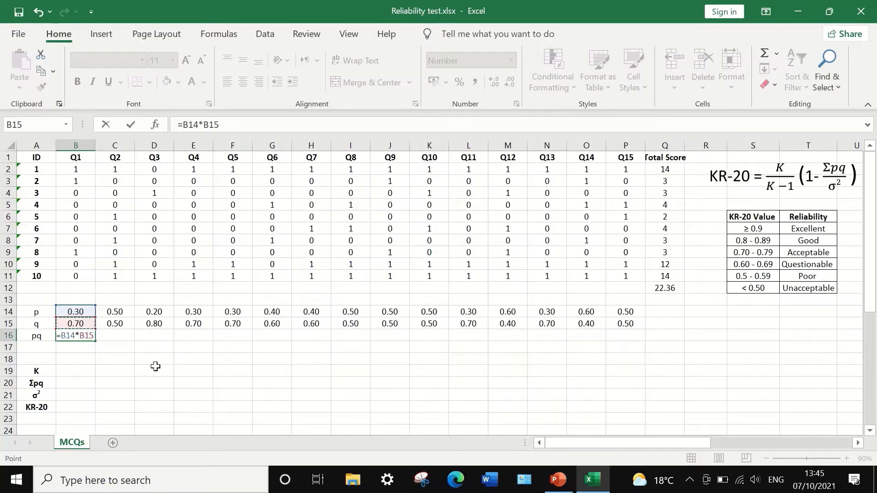
pyautogui.press('Return')
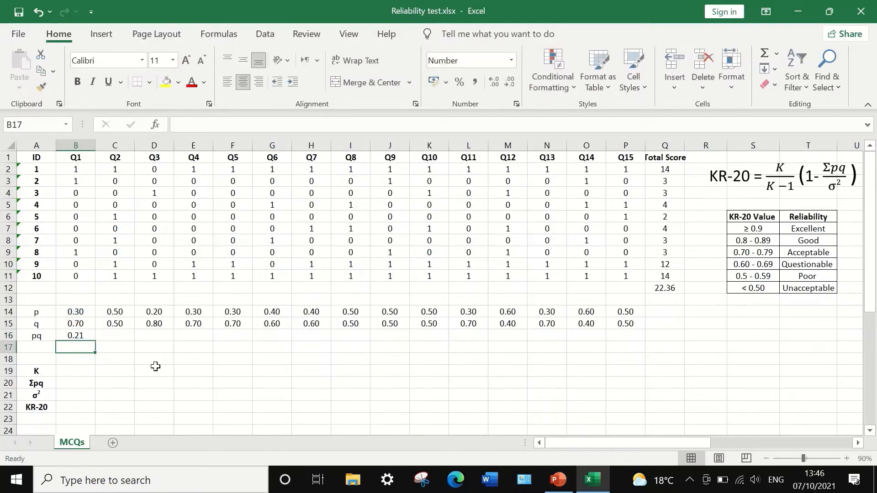
pyautogui.click(75, 337)
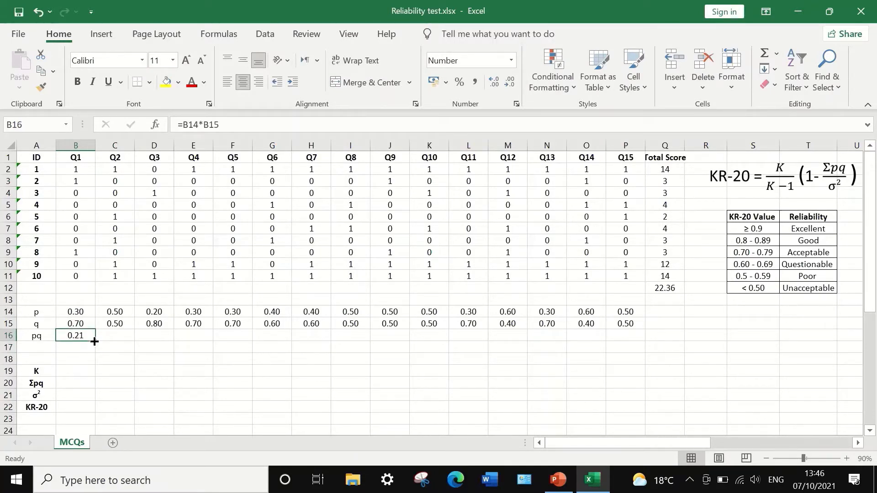
pyautogui.moveTo(95, 340); pyautogui.dragTo(631, 335)
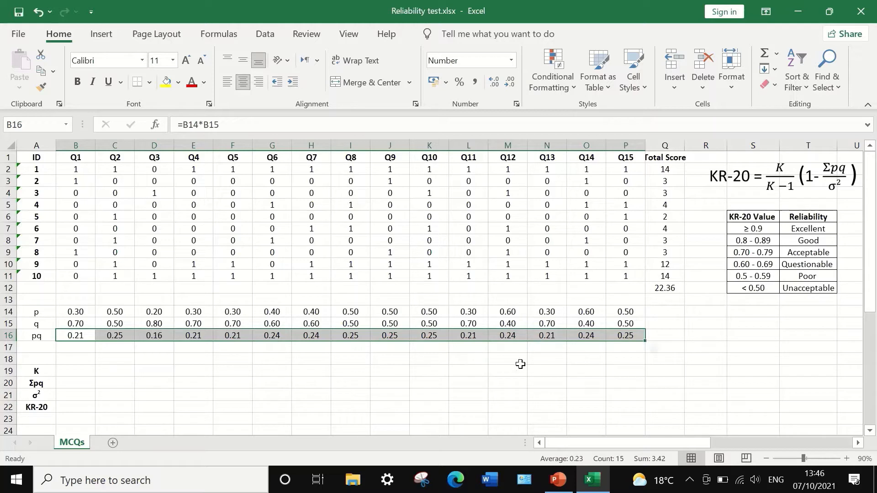
# Sum the pq products of all questions in Q16 with =SUM(B16:P16)
pyautogui.click(627, 348)
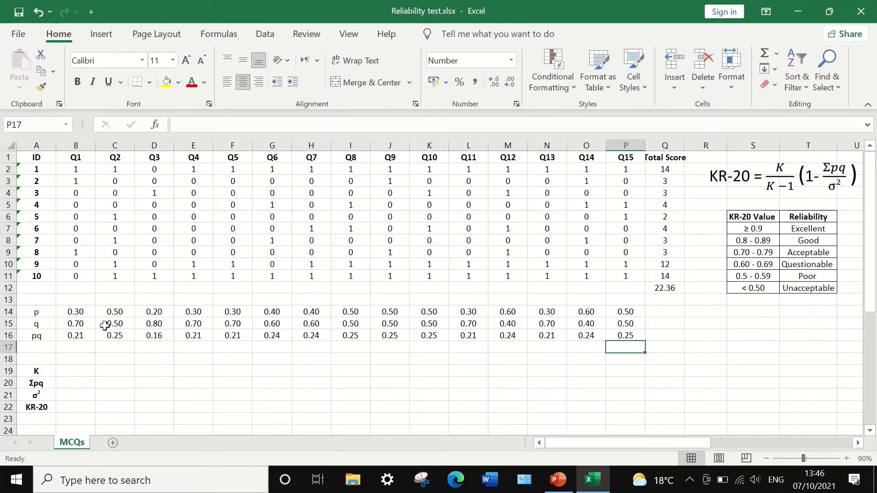
pyautogui.click(658, 335)
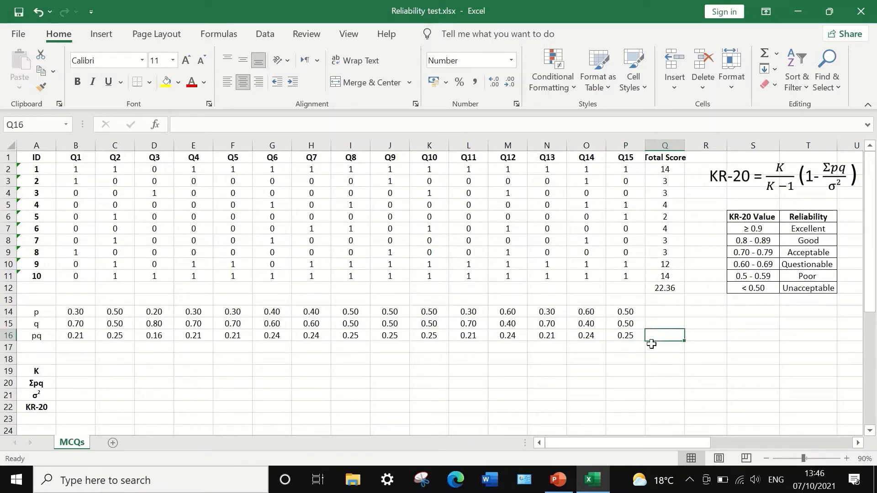
pyautogui.click(776, 54)
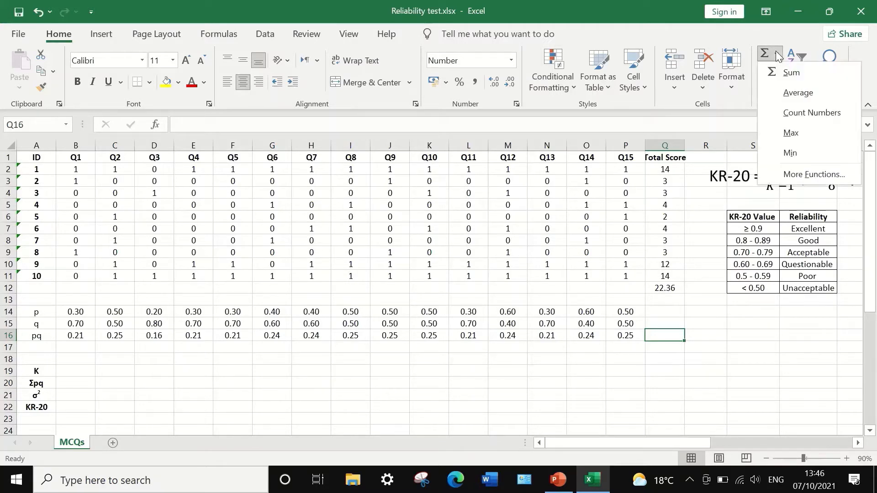
pyautogui.click(781, 74)
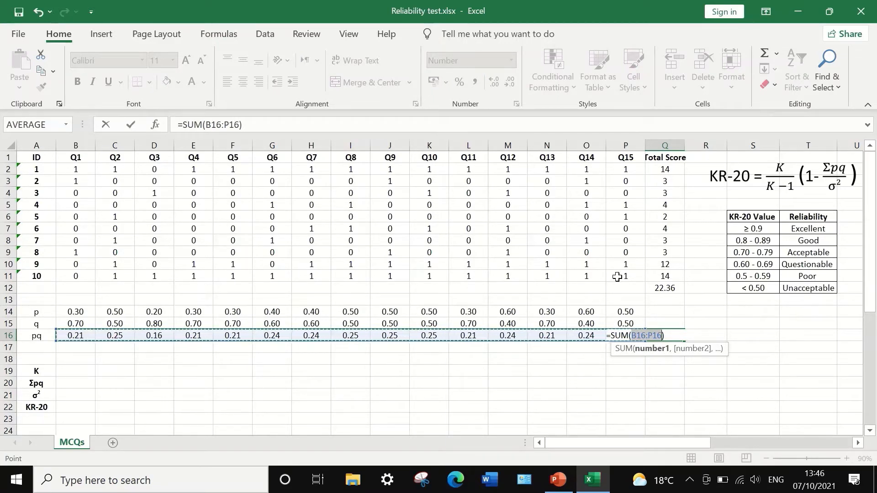
pyautogui.press('Return')
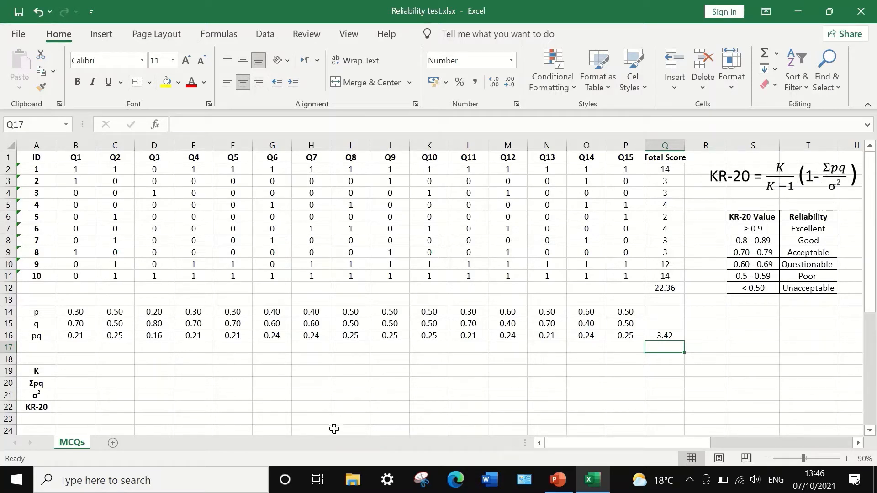
# Enter 15 as K in B19 and copy the pq sum from Q16 into B20 as a value only
pyautogui.click(74, 372)
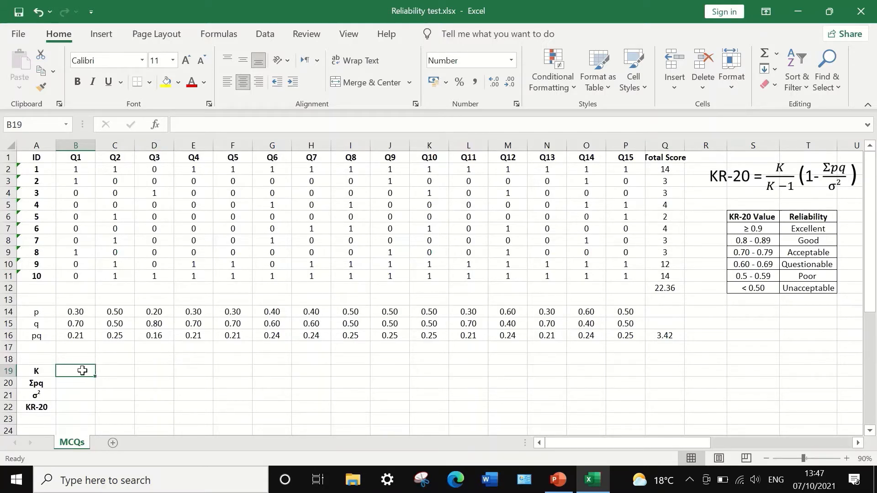
pyautogui.write('15')
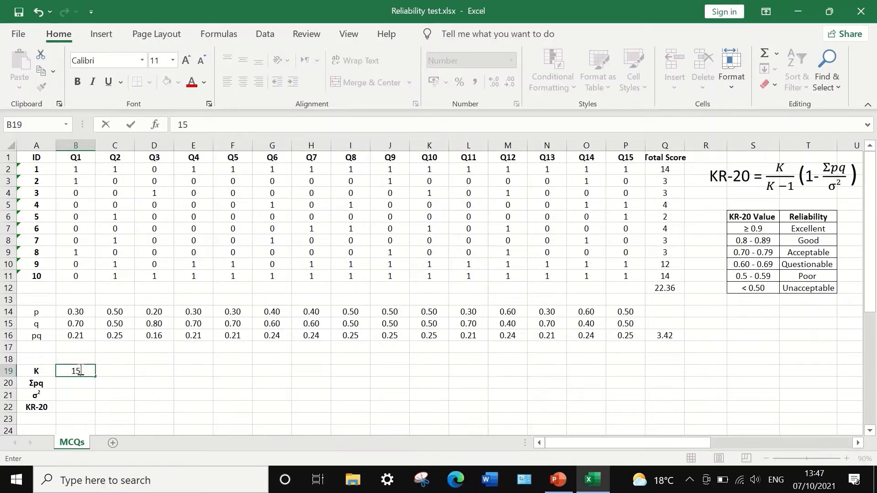
pyautogui.click(71, 383)
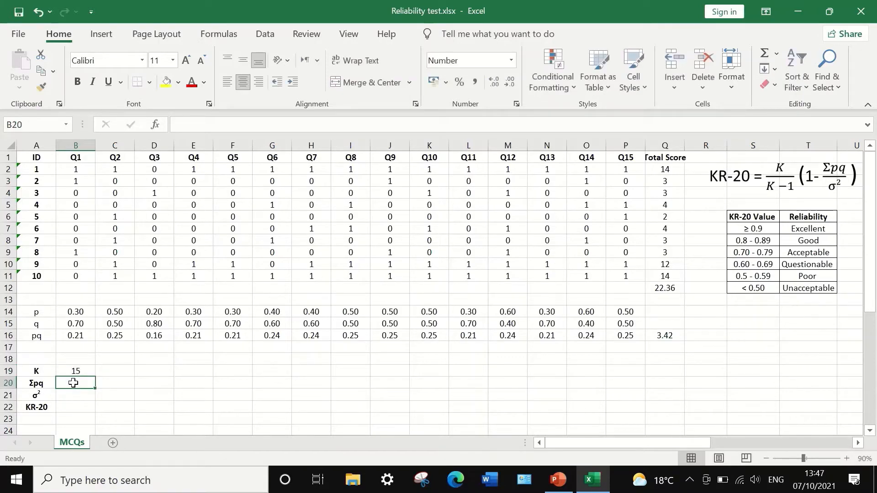
pyautogui.click(658, 337)
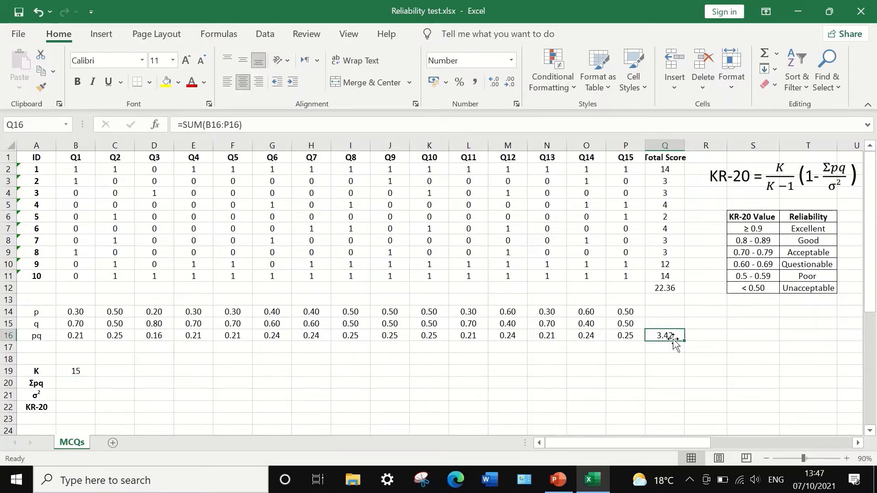
pyautogui.rightClick(670, 335)
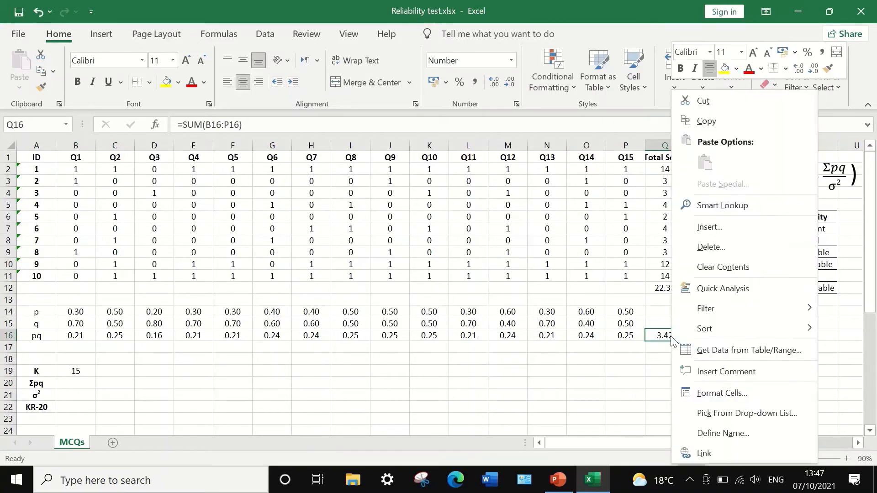
pyautogui.click(706, 119)
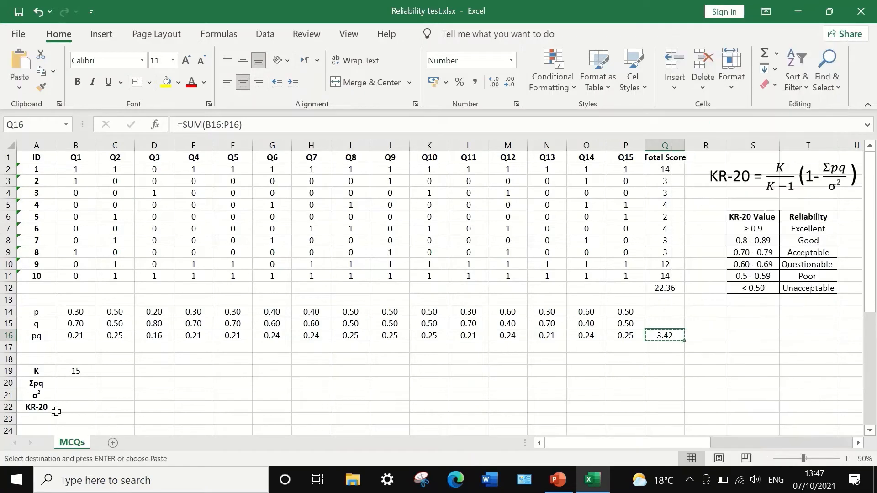
pyautogui.click(78, 386)
pyautogui.rightClick(77, 386)
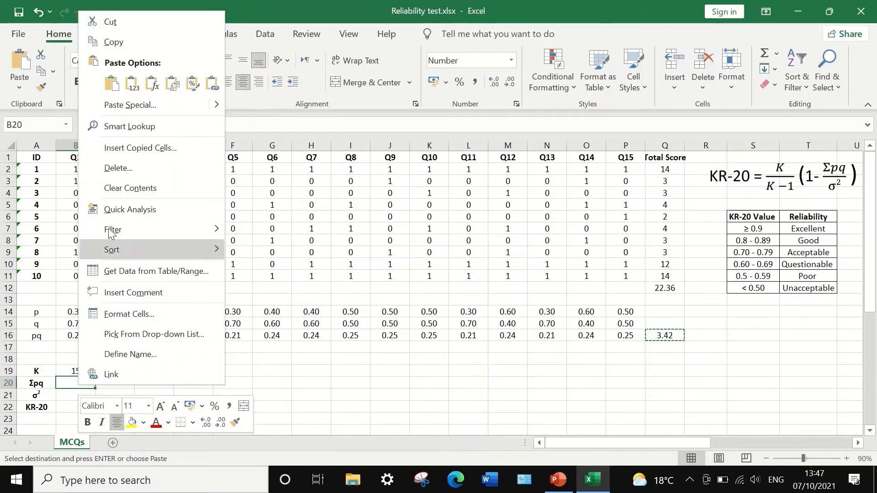
pyautogui.click(133, 84)
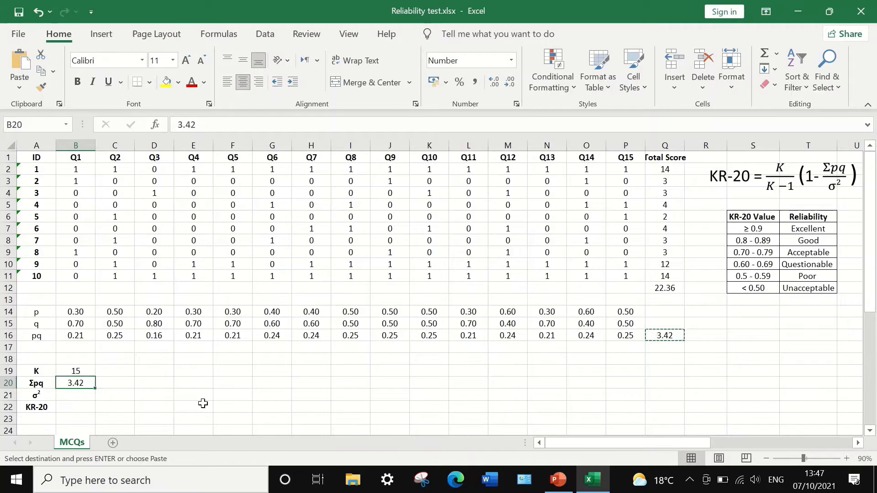
# Copy the total score variance from Q12 into the σ² cell B21 as a value only
pyautogui.click(59, 395)
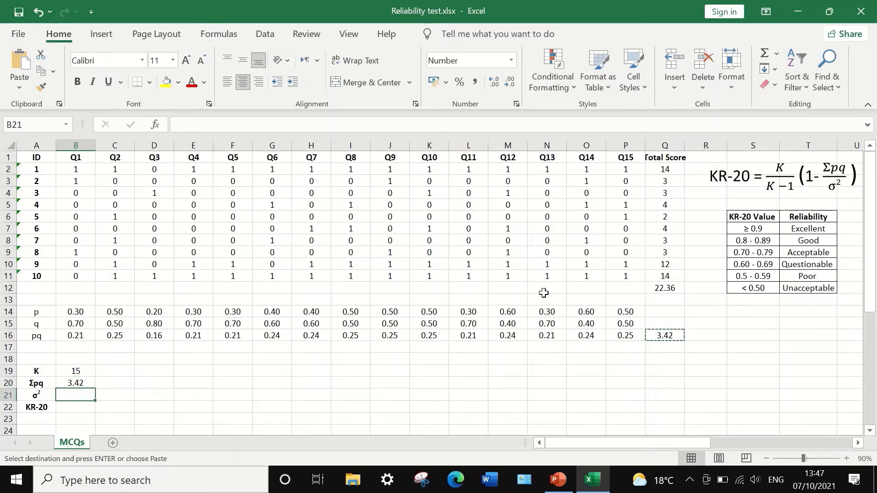
pyautogui.click(670, 291)
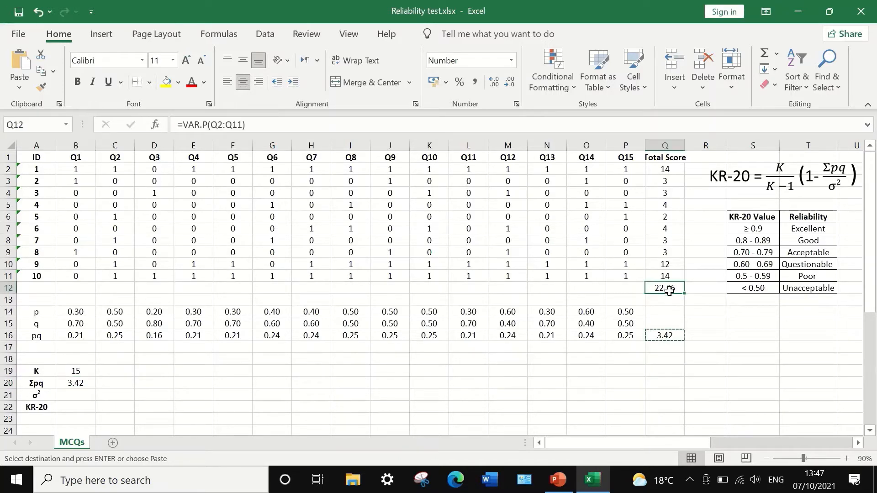
pyautogui.rightClick(664, 287)
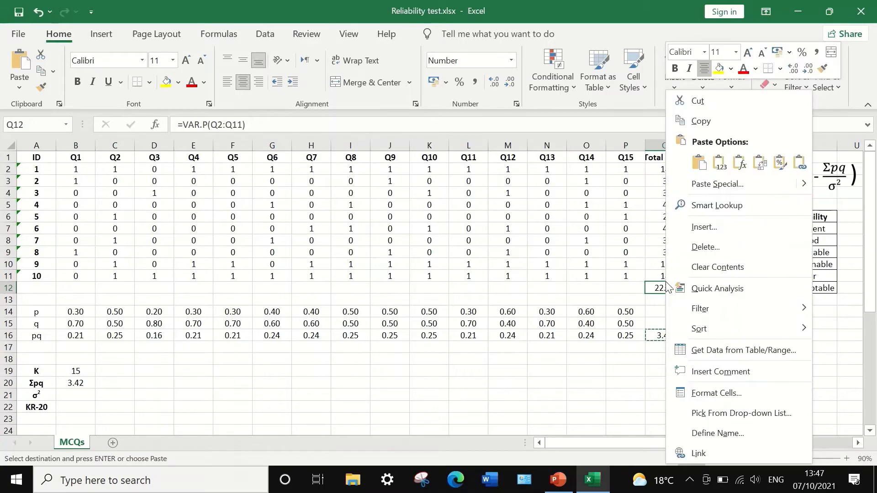
pyautogui.click(703, 122)
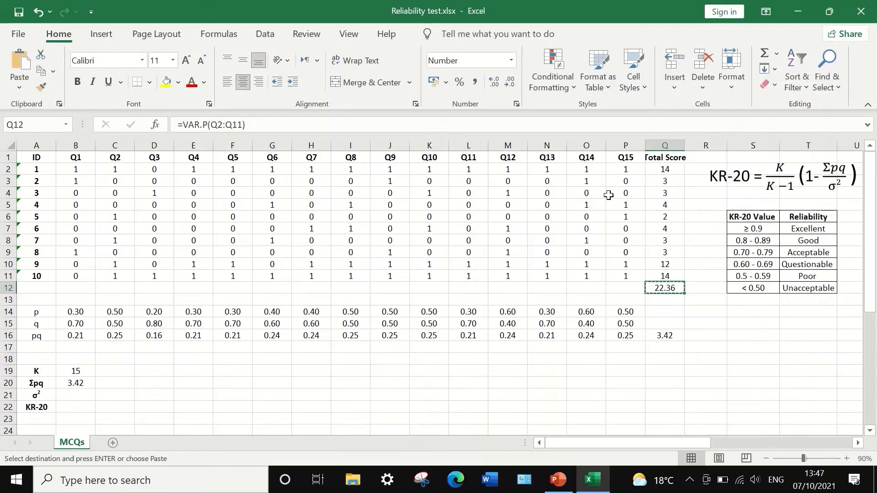
pyautogui.click(71, 395)
pyautogui.rightClick(74, 394)
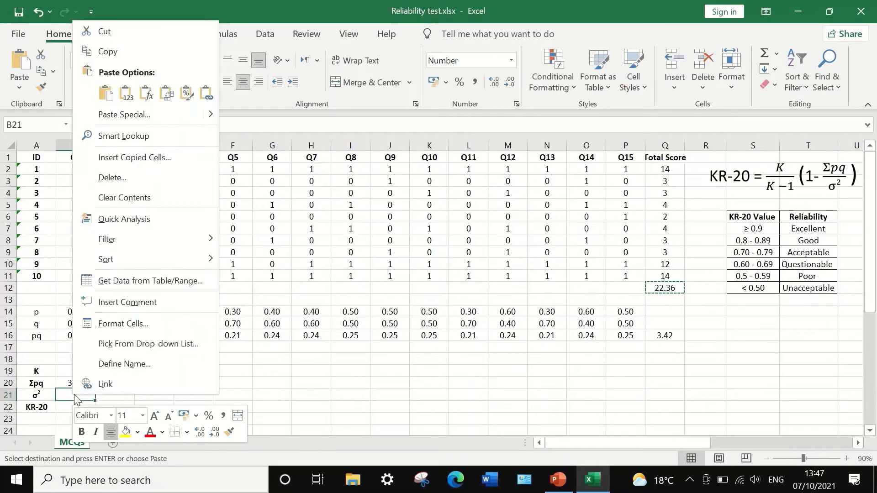
pyautogui.click(126, 95)
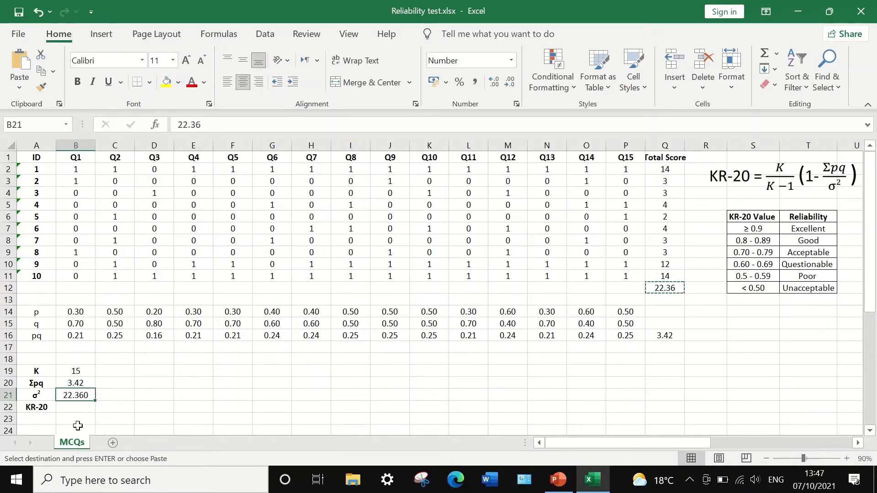
# Calculate the KR-20 value in B22 with the formula =(15/14)*(1-B20/B21)
pyautogui.click(60, 408)
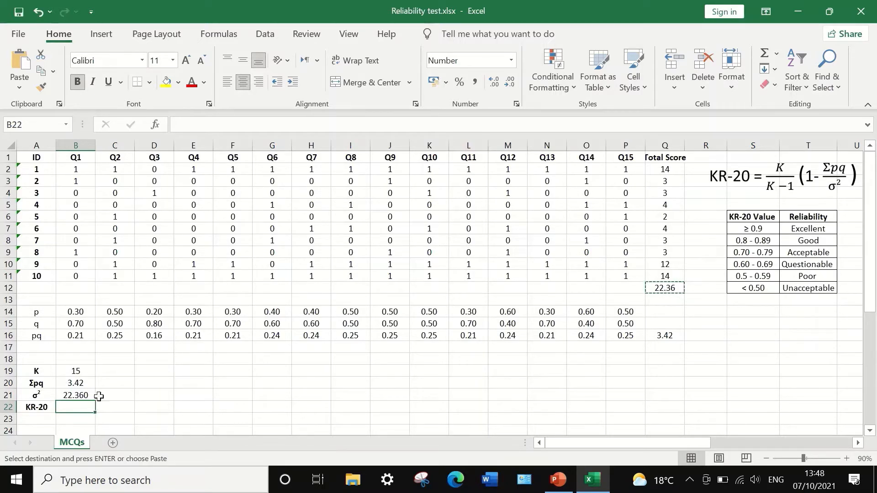
pyautogui.write('=')
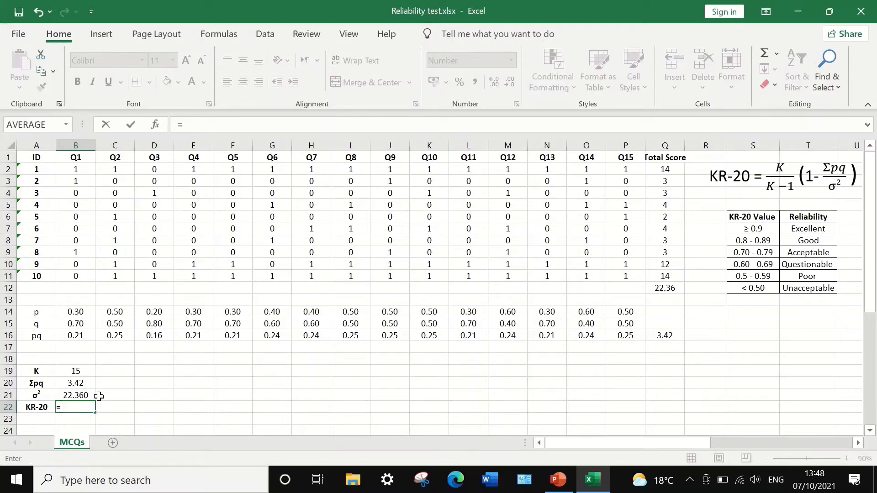
pyautogui.write('()*(')
pyautogui.click(64, 408)
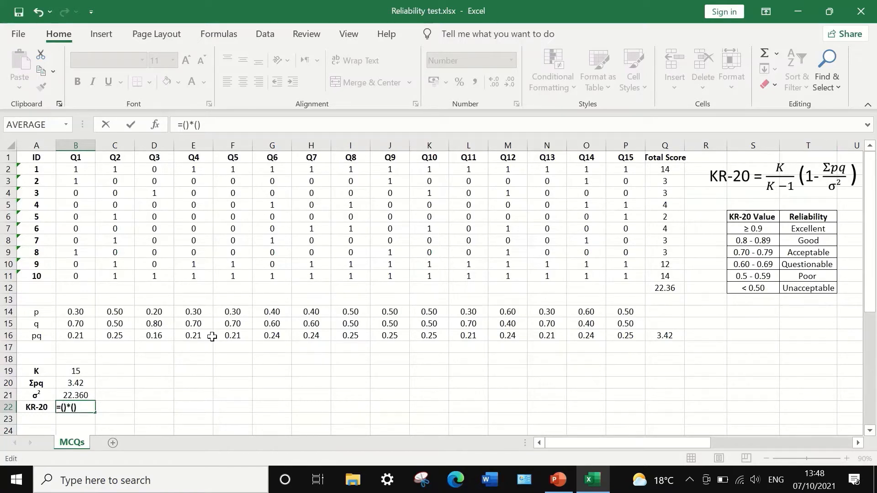
pyautogui.write('15')
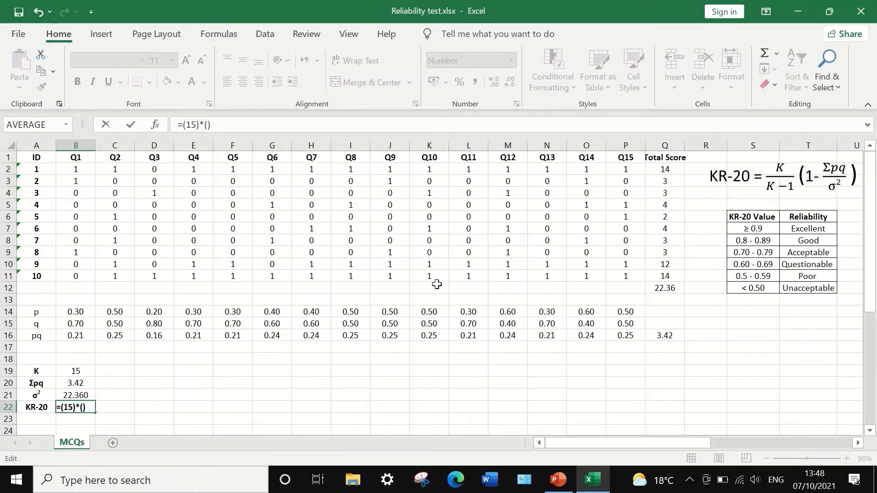
pyautogui.write('/14')
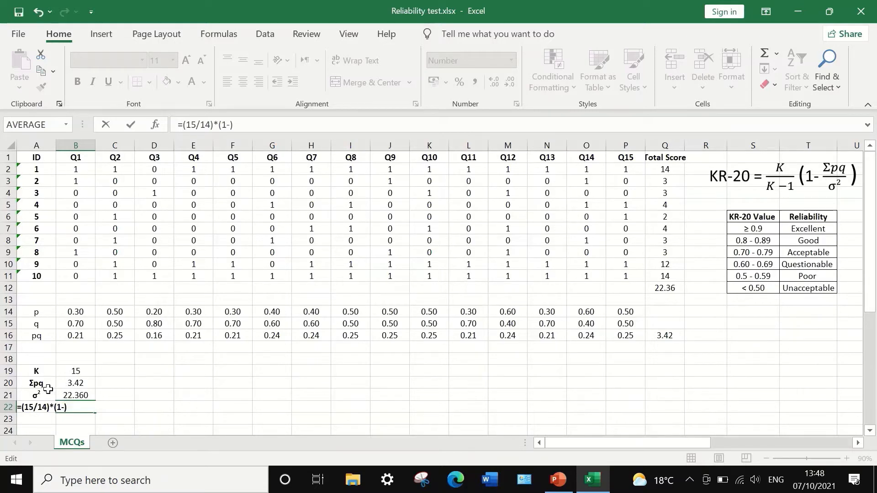
pyautogui.click(79, 383)
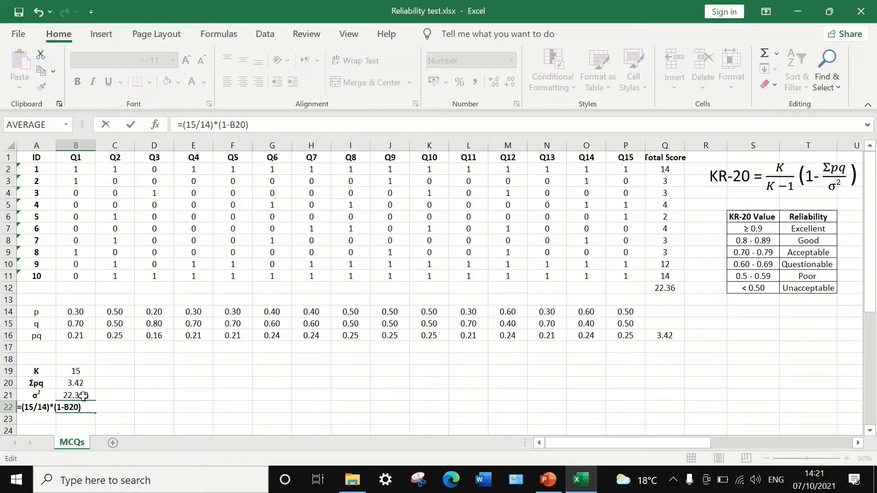
pyautogui.write('/')
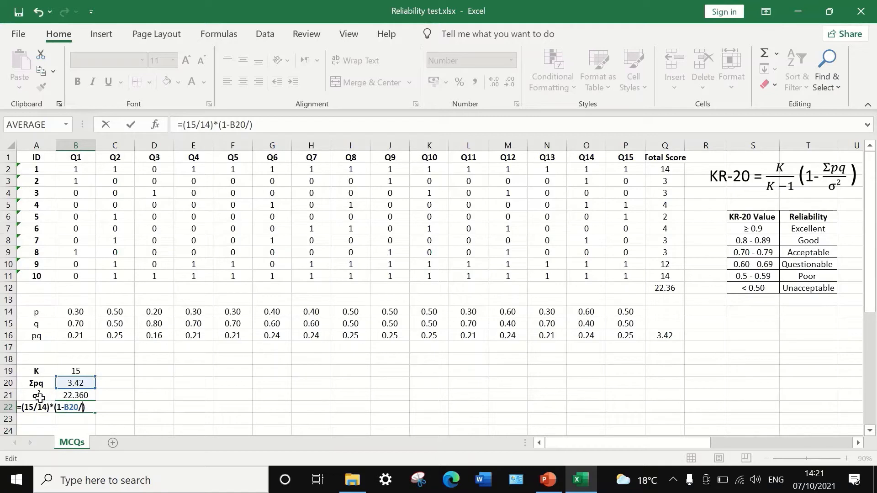
pyautogui.click(77, 395)
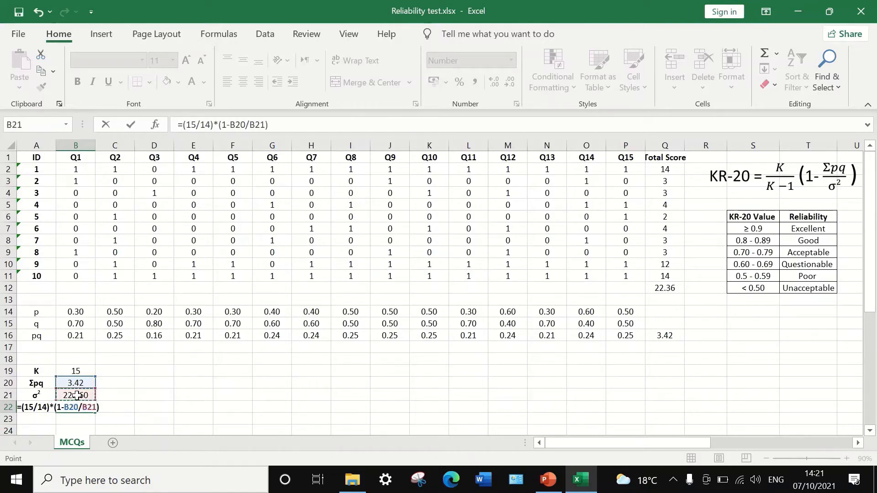
pyautogui.press('Return')
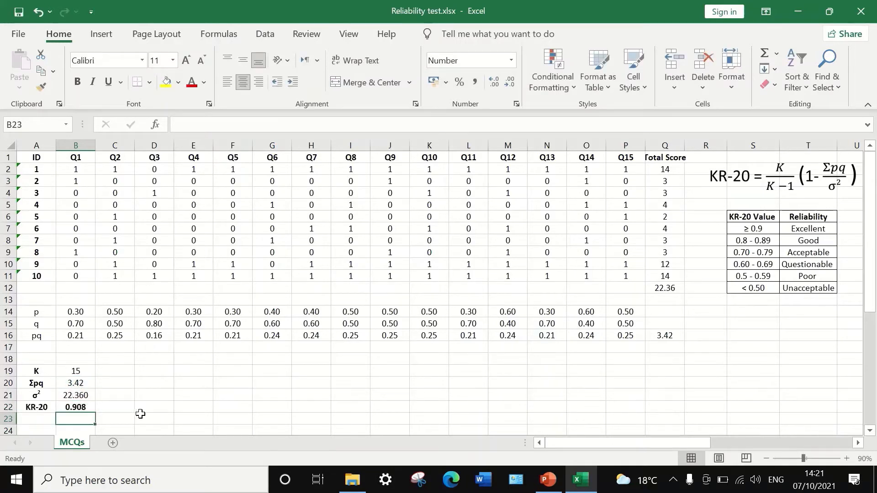
pyautogui.click(114, 408)
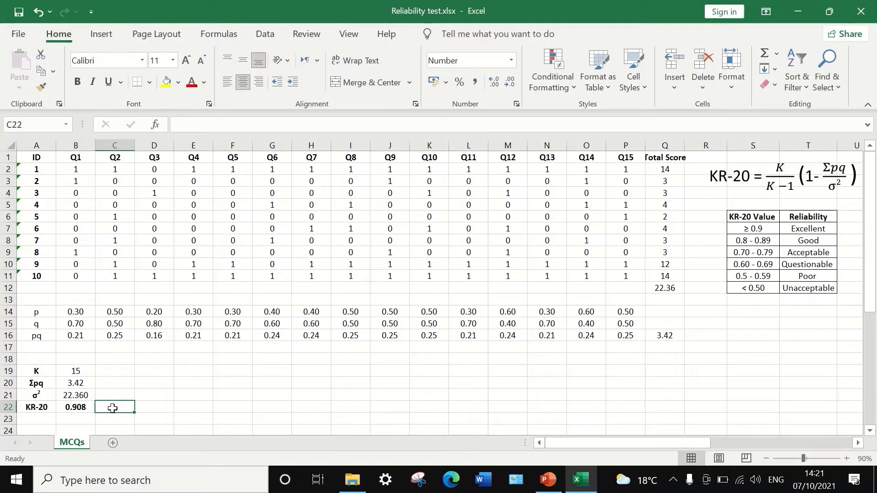
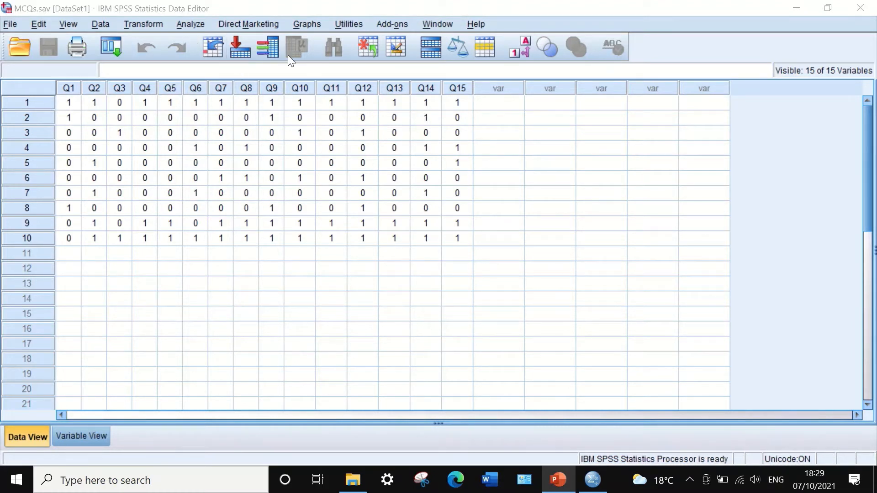
# In SPSS Statistics, start computing a new variable for the MCQs data and name the target variable Totalscore
pyautogui.click(143, 25)
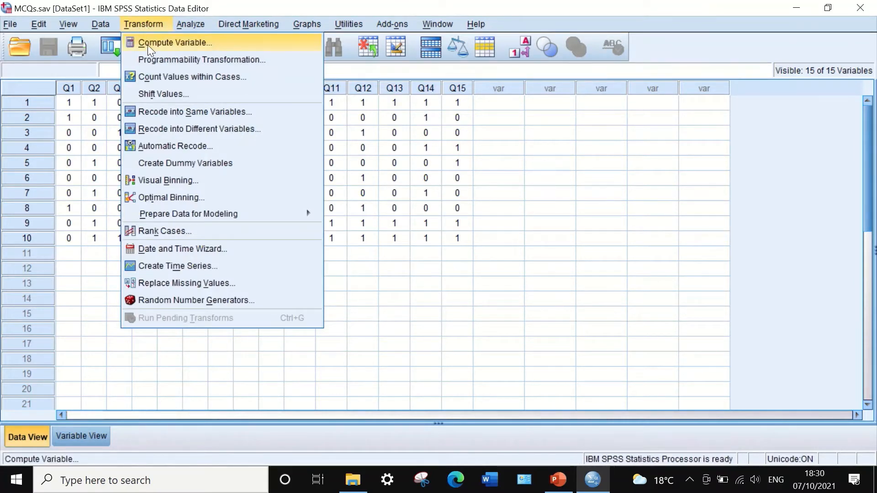
pyautogui.click(147, 44)
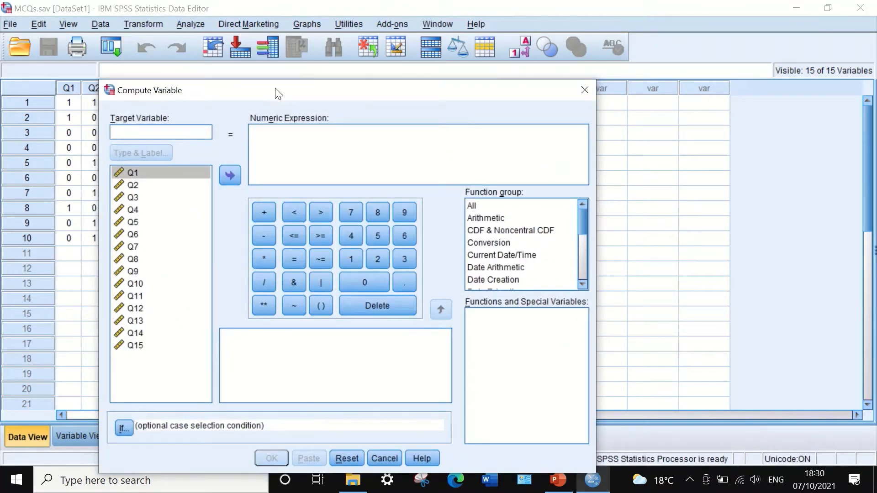
pyautogui.moveTo(276, 92); pyautogui.dragTo(436, 65)
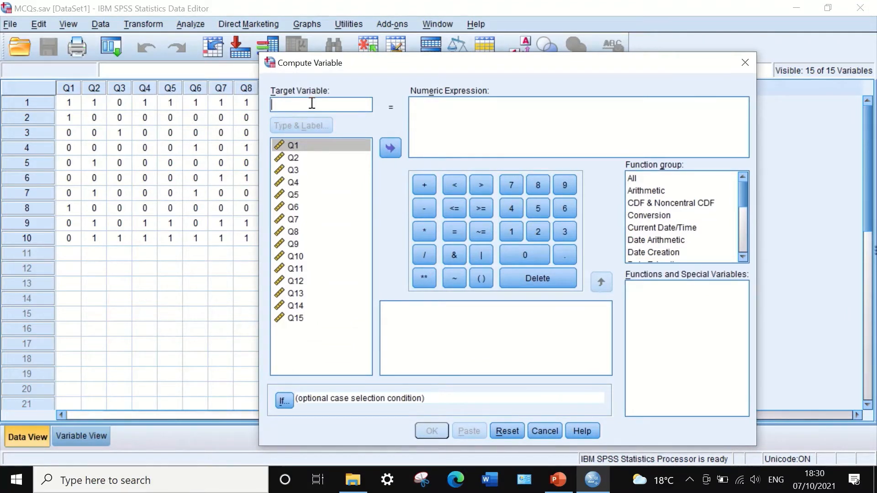
pyautogui.write('T')
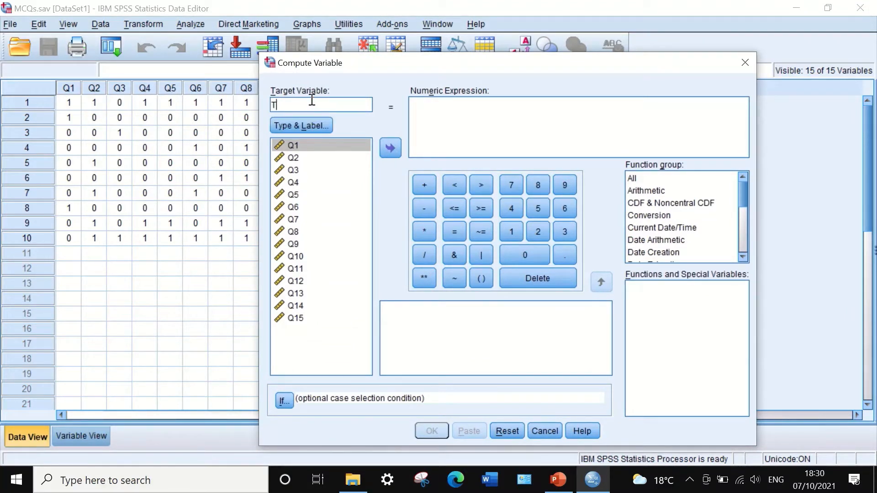
pyautogui.write('otalsxore')
pyautogui.click(299, 105)
pyautogui.press('BackSpace')
pyautogui.write('core')
# Start the numeric expression for Totalscore as the sum Q1 + Q2 + Q3 + Q4 + Q5
pyautogui.click(436, 108)
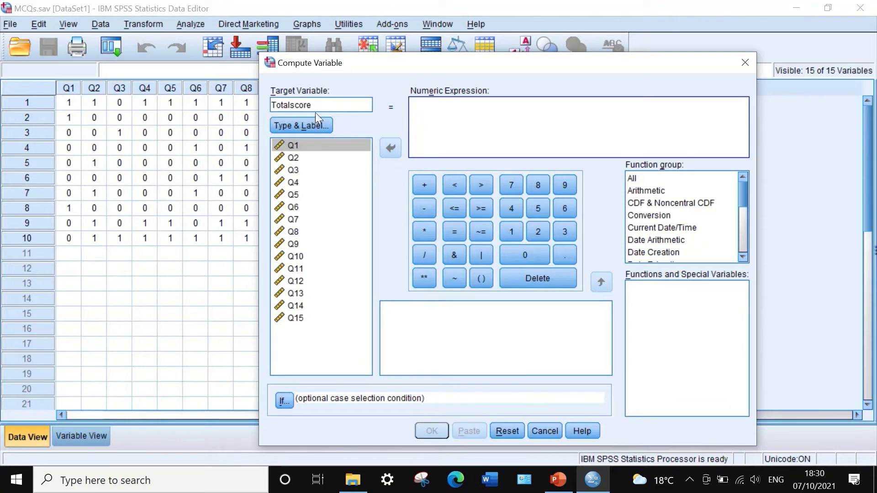
pyautogui.click(311, 141)
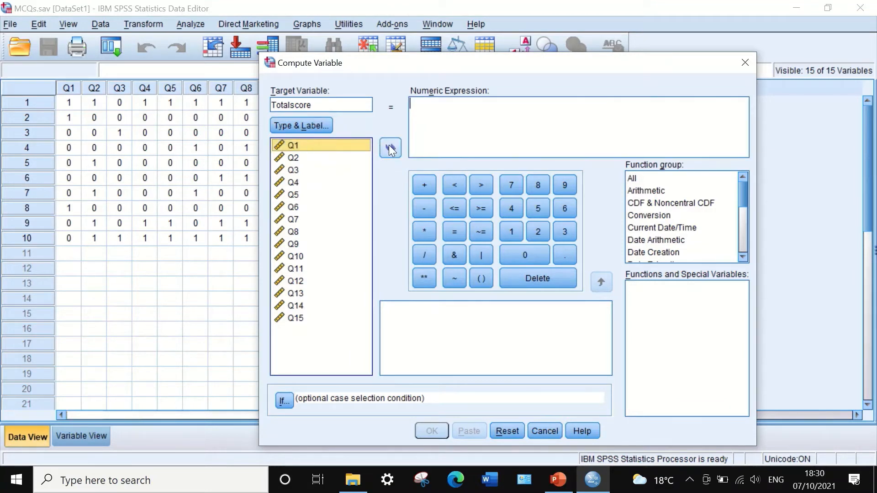
pyautogui.click(389, 147)
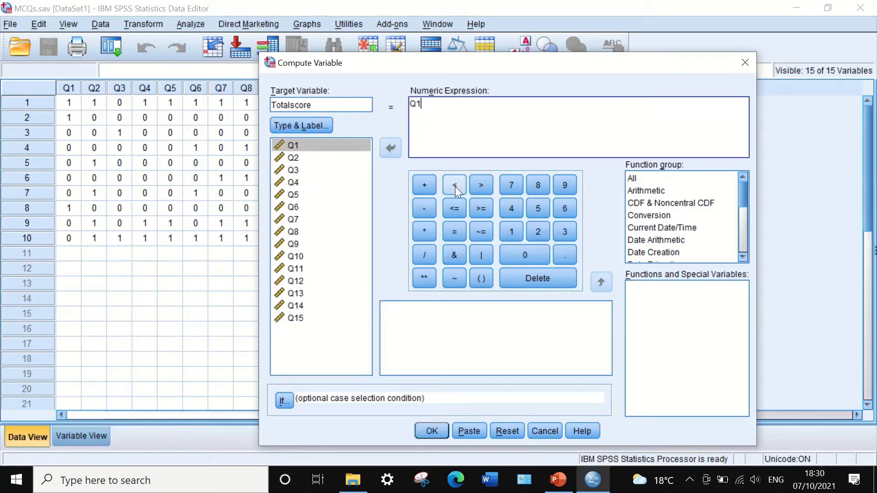
pyautogui.click(423, 184)
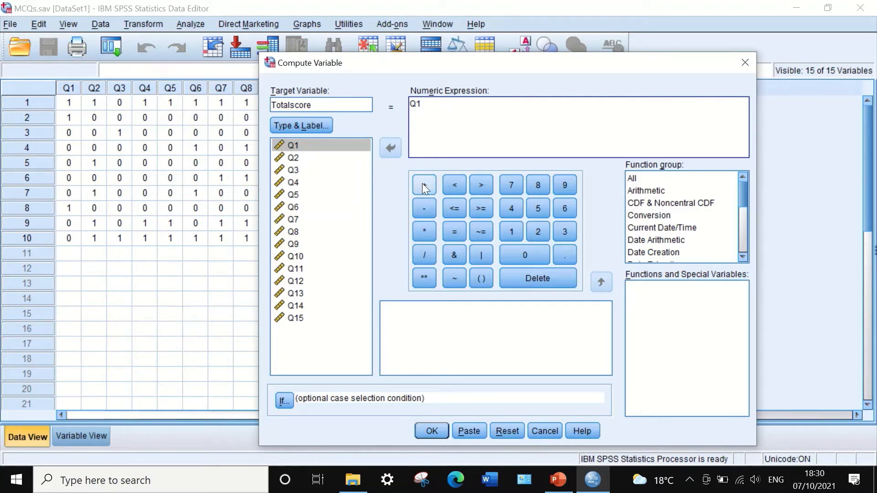
pyautogui.click(290, 157)
pyautogui.click(385, 147)
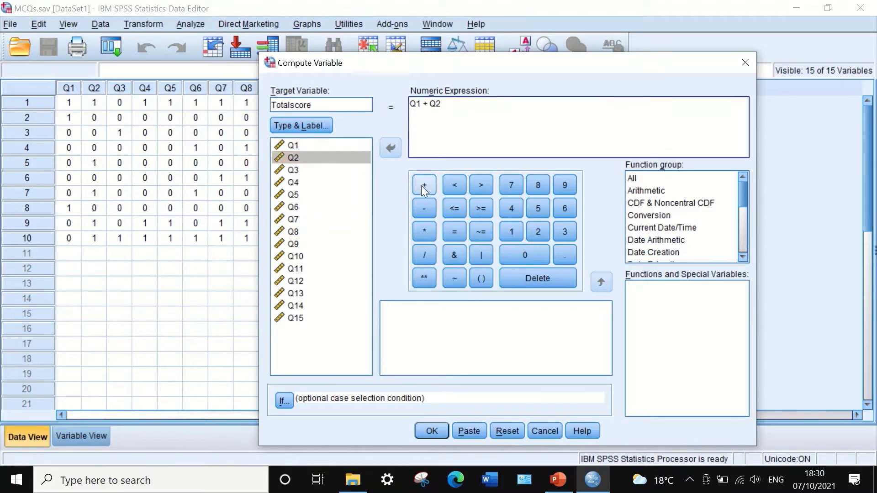
pyautogui.click(421, 185)
pyautogui.click(294, 169)
pyautogui.click(384, 145)
pyautogui.click(425, 185)
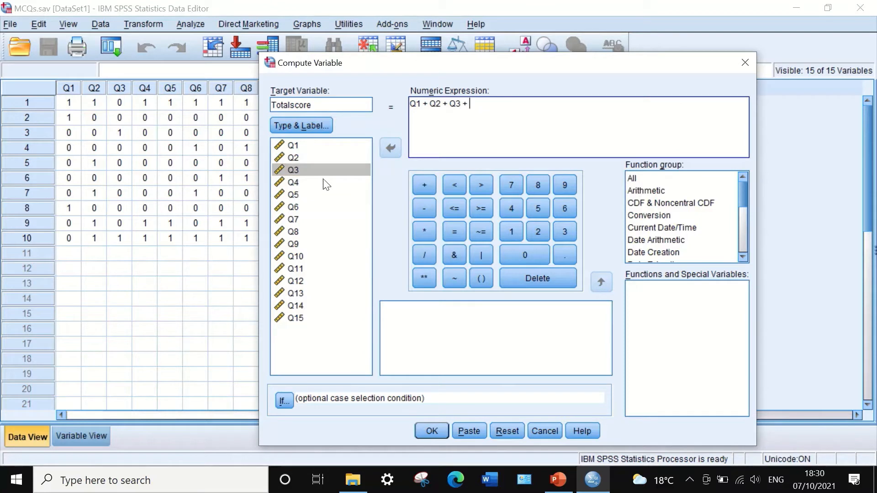
pyautogui.click(295, 183)
pyautogui.click(389, 153)
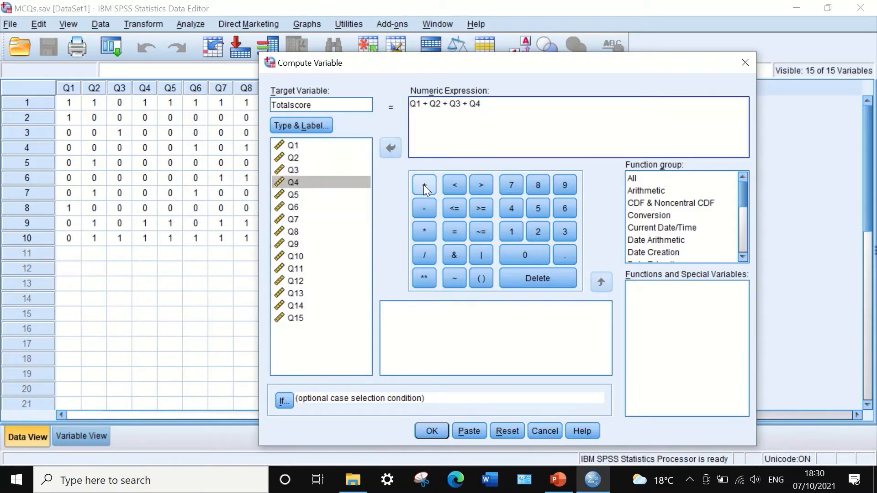
pyautogui.click(424, 185)
pyautogui.click(292, 194)
pyautogui.click(394, 151)
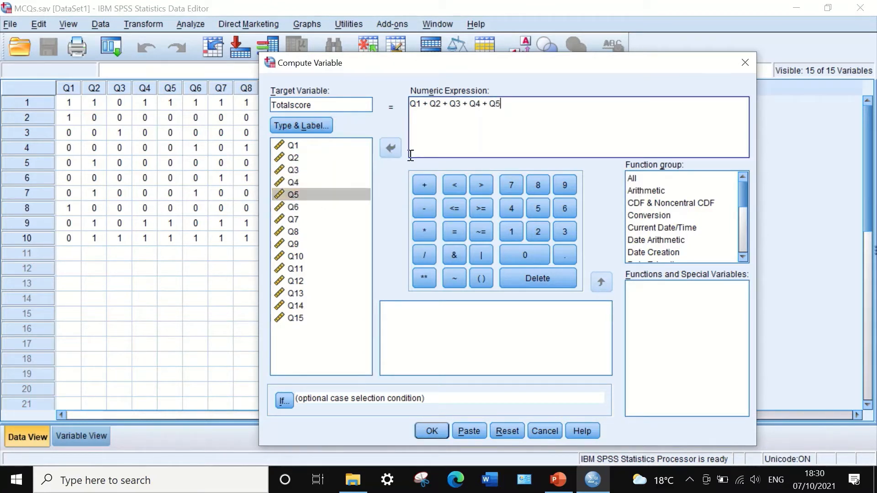
# Extend the Totalscore expression with + Q6 + Q7 + Q8 + Q9 + Q10
pyautogui.click(422, 185)
pyautogui.click(319, 208)
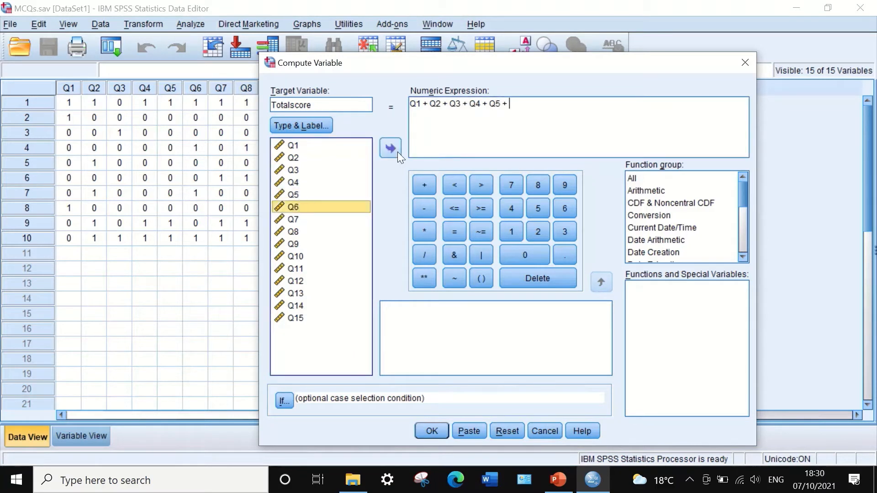
pyautogui.click(388, 146)
pyautogui.click(422, 185)
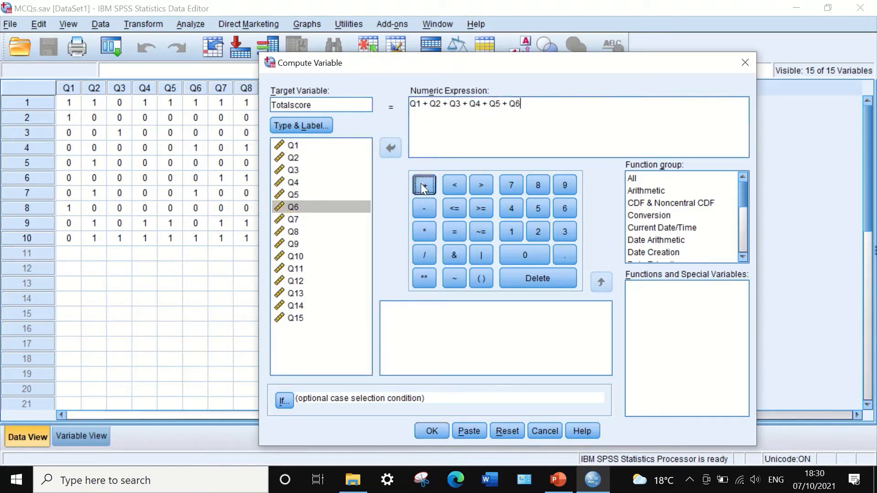
pyautogui.click(293, 220)
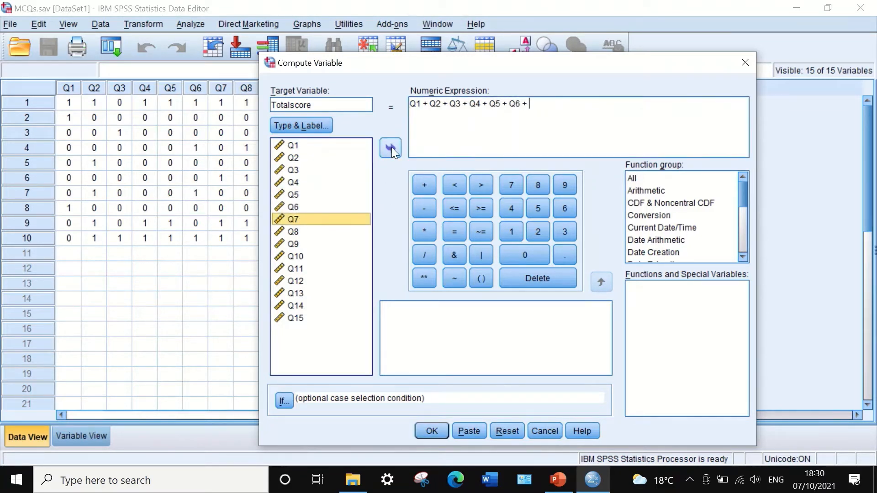
pyautogui.click(391, 147)
pyautogui.click(410, 185)
pyautogui.click(292, 231)
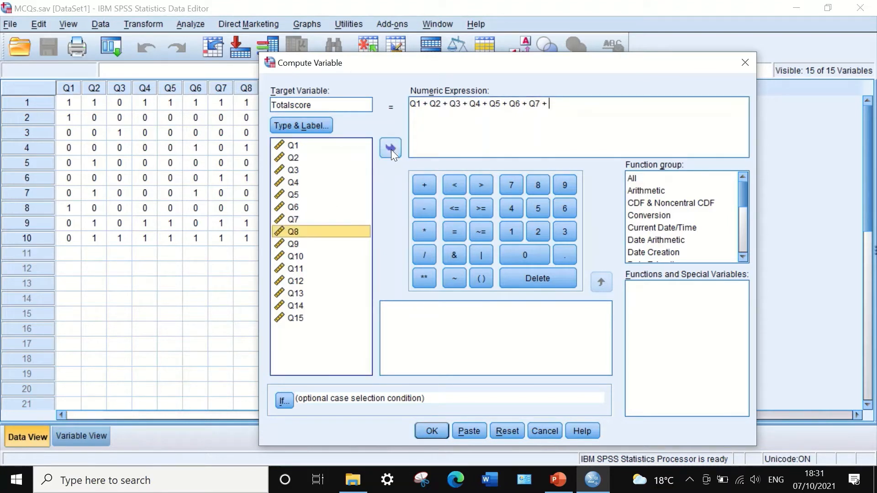
pyautogui.click(391, 148)
pyautogui.click(420, 184)
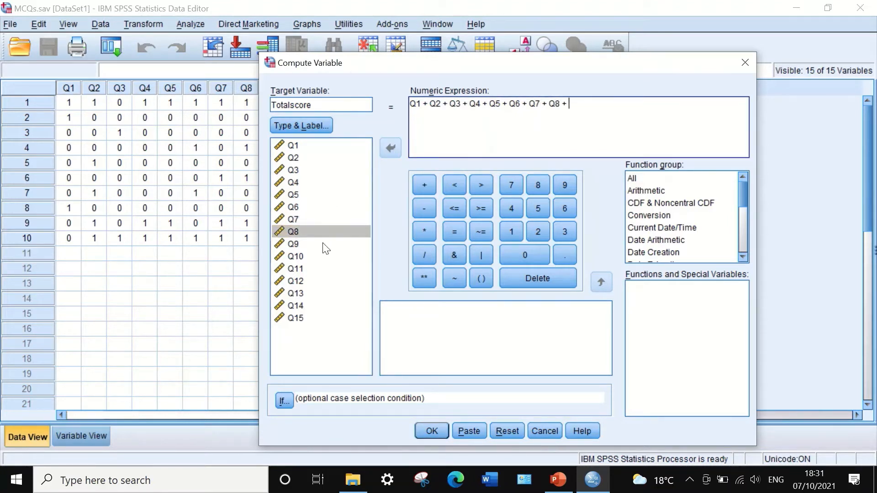
pyautogui.click(297, 243)
pyautogui.click(391, 147)
pyautogui.click(420, 186)
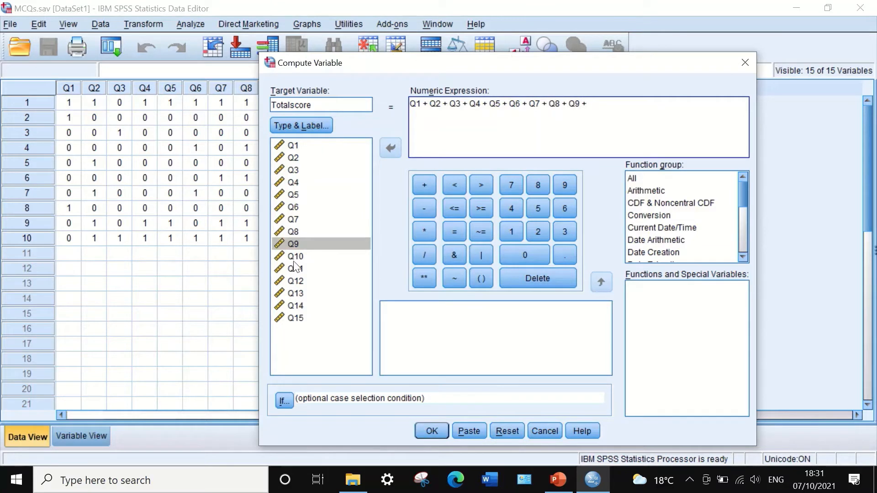
pyautogui.click(296, 256)
pyautogui.click(390, 146)
# Extend the Totalscore expression after Q10 with + Q11 + Q12 and a trailing plus sign
pyautogui.click(425, 185)
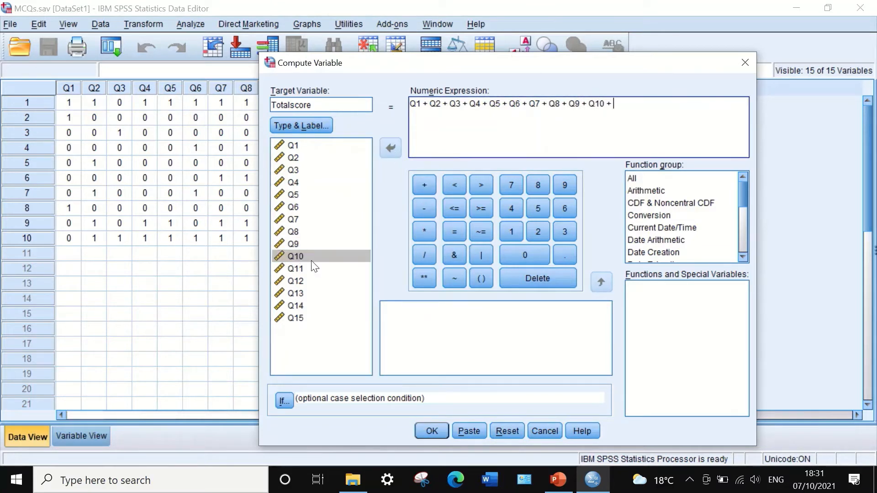
pyautogui.click(293, 269)
pyautogui.click(390, 147)
pyautogui.click(424, 185)
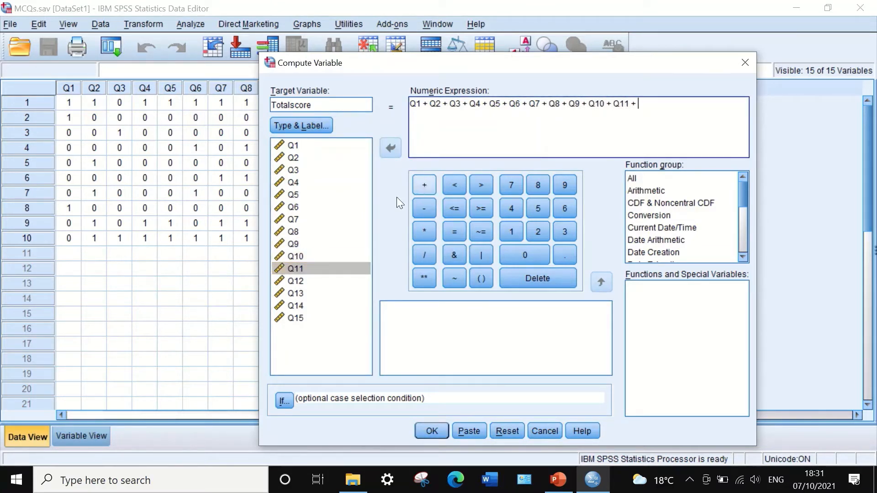
pyautogui.click(301, 281)
pyautogui.click(389, 146)
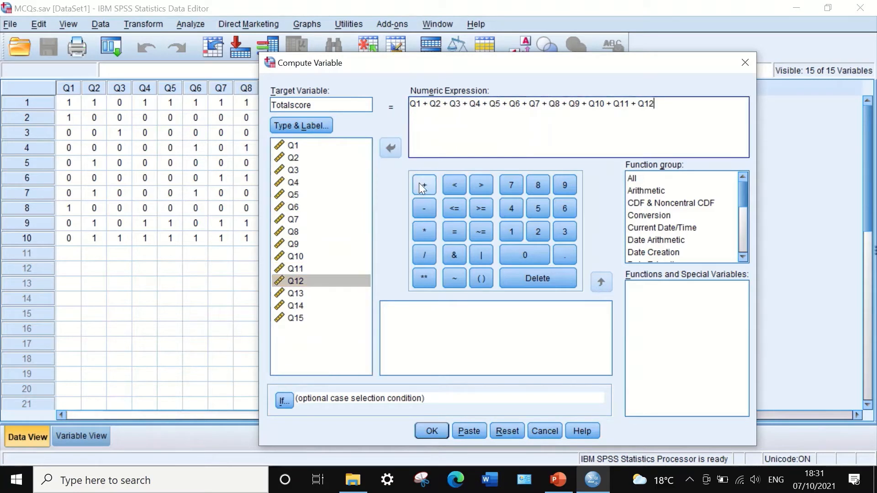
pyautogui.click(420, 184)
# Complete the Totalscore expression with Q13 + Q14 + Q15 and run the computation, returning to the data grid
pyautogui.click(295, 295)
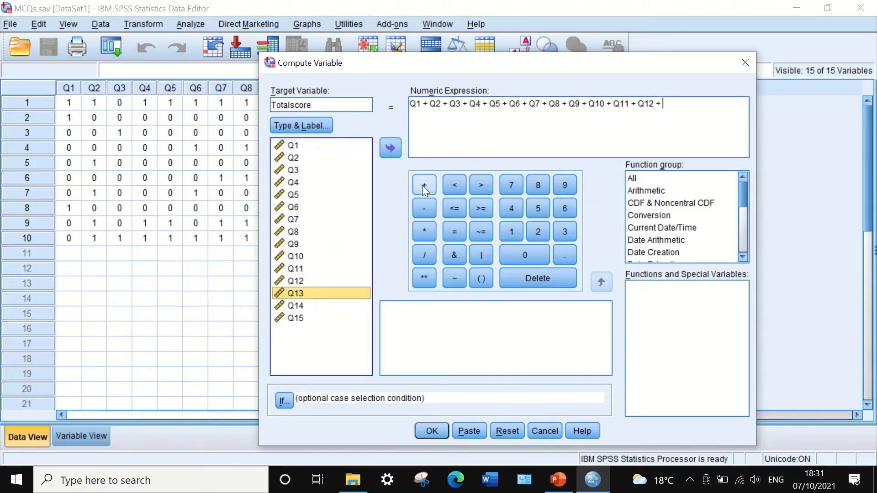
pyautogui.click(423, 185)
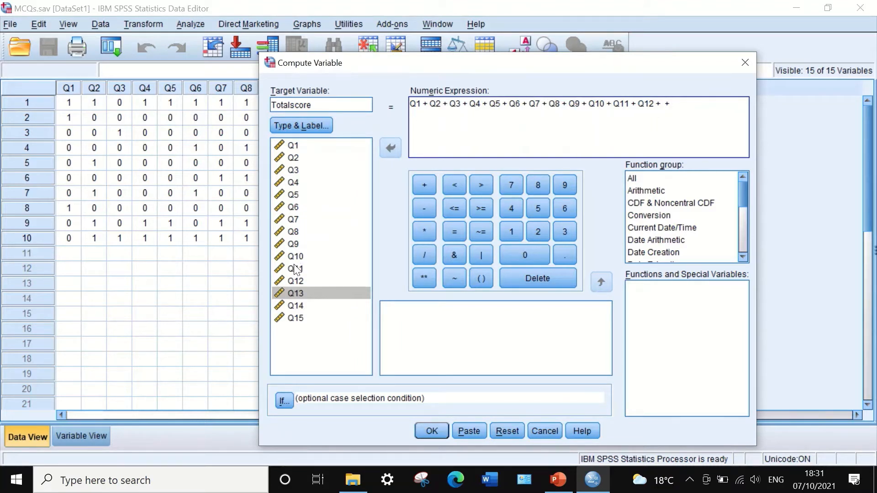
pyautogui.click(289, 292)
pyautogui.click(398, 148)
pyautogui.click(292, 304)
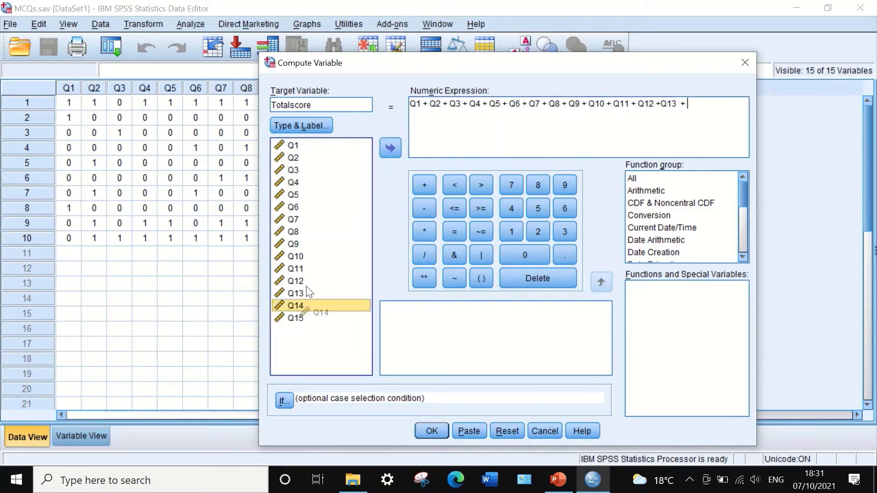
pyautogui.click(397, 147)
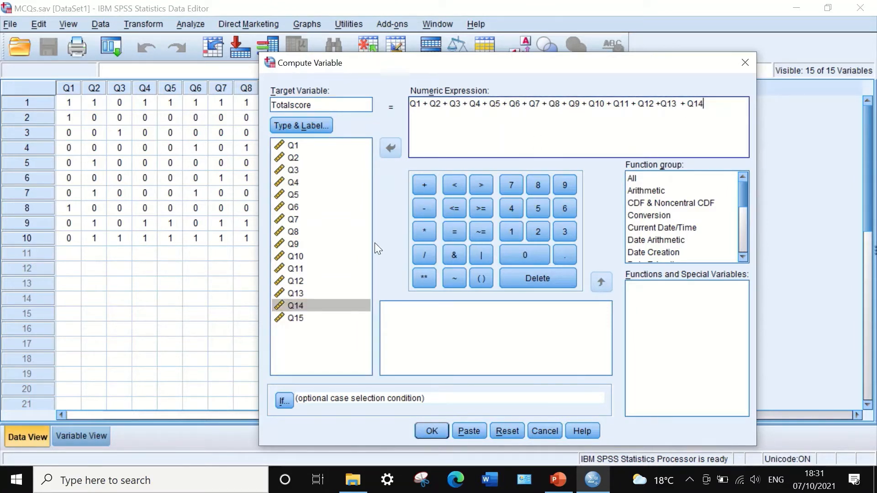
pyautogui.click(431, 183)
pyautogui.click(295, 318)
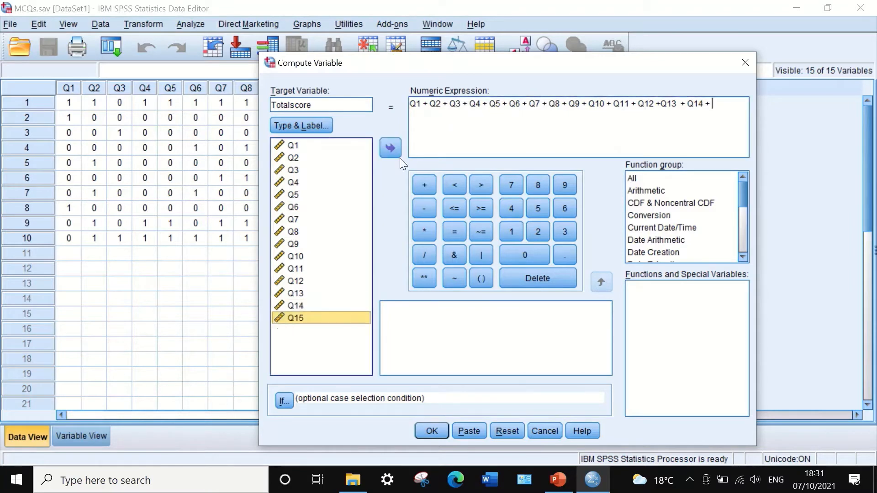
pyautogui.click(390, 149)
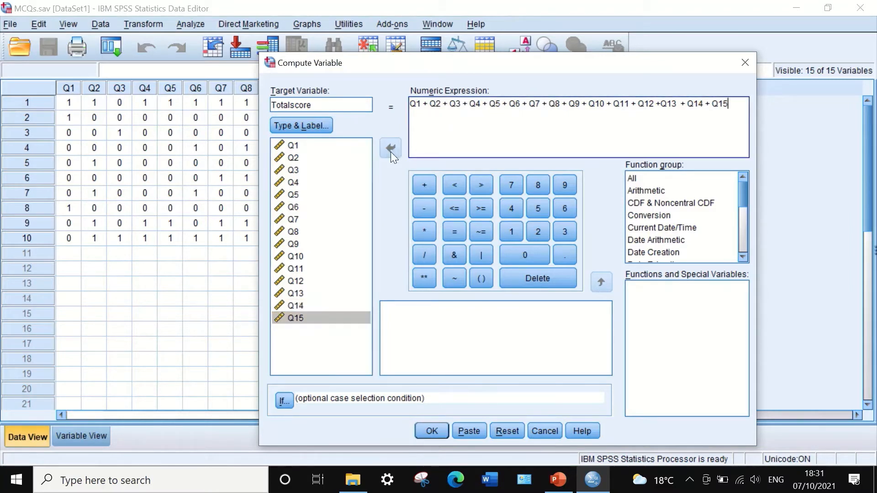
pyautogui.click(426, 429)
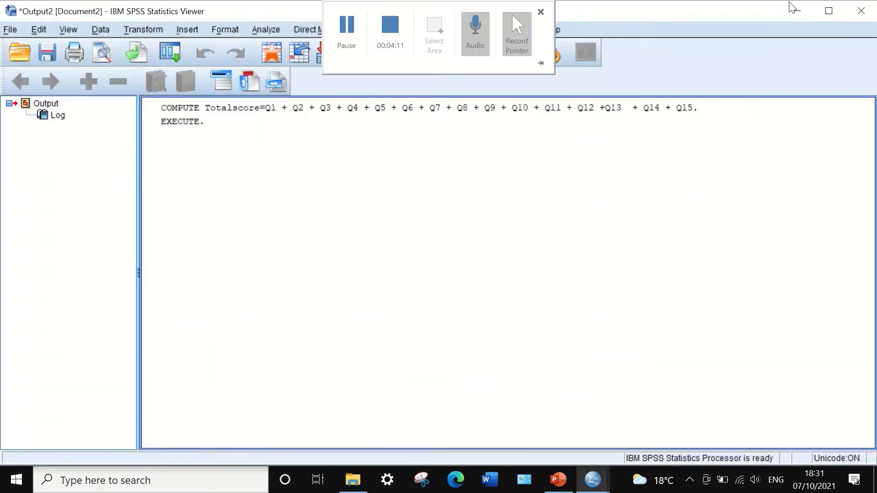
pyautogui.click(795, 8)
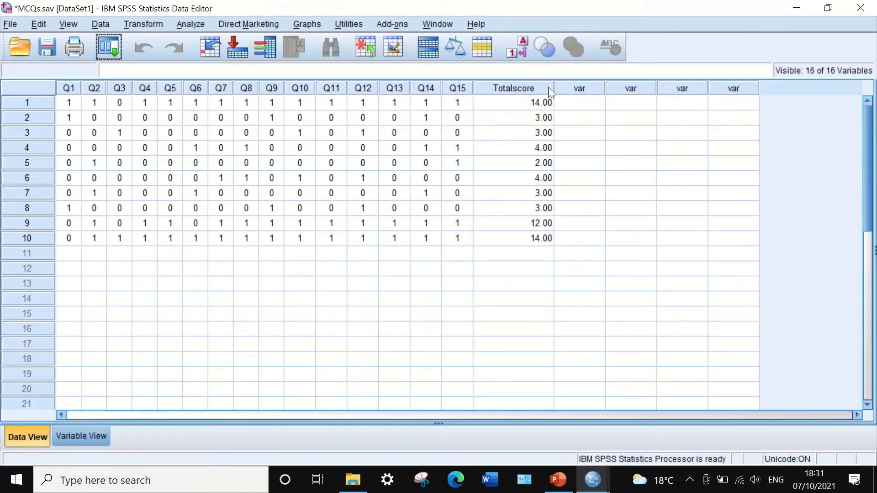
# Set the Totalscore variable's decimals to 0 and narrow its column in the data grid
pyautogui.moveTo(554, 88); pyautogui.dragTo(512, 90)
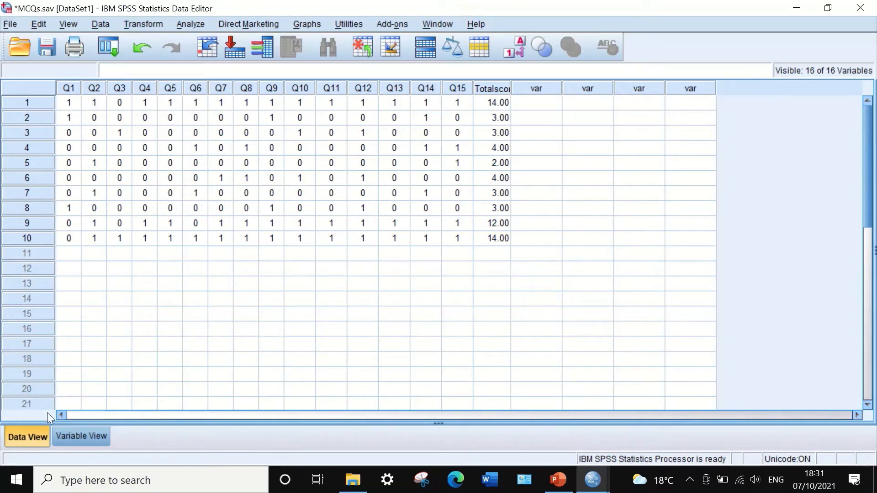
pyautogui.click(84, 436)
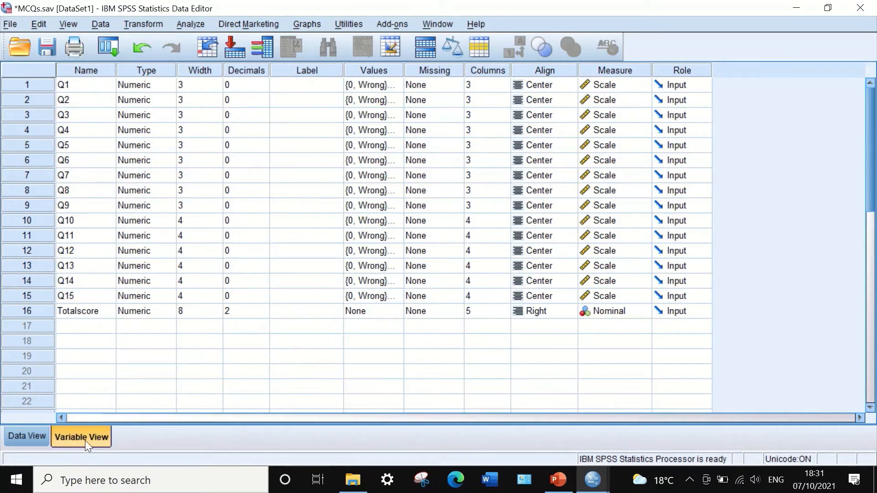
pyautogui.click(256, 315)
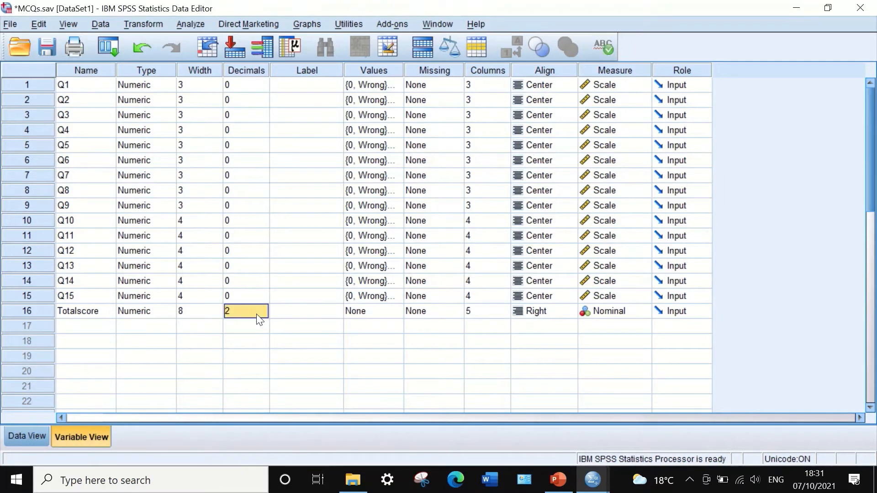
pyautogui.click(264, 316)
pyautogui.click(263, 315)
pyautogui.click(262, 315)
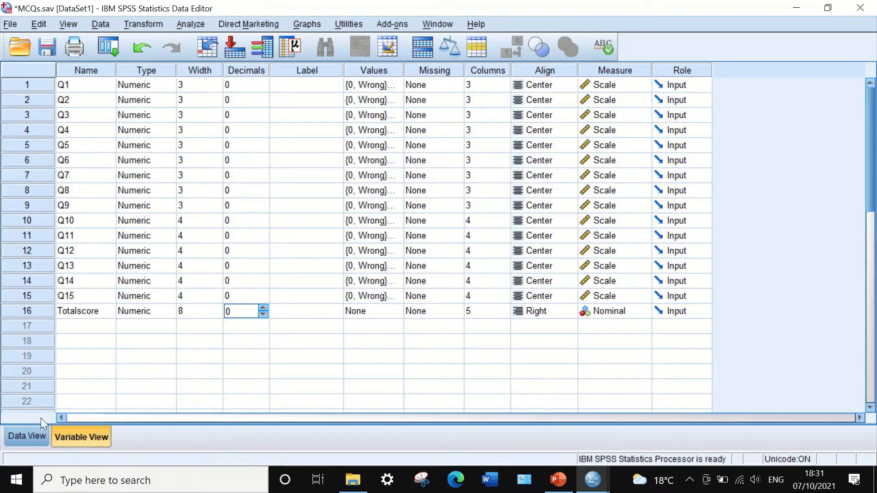
pyautogui.click(35, 429)
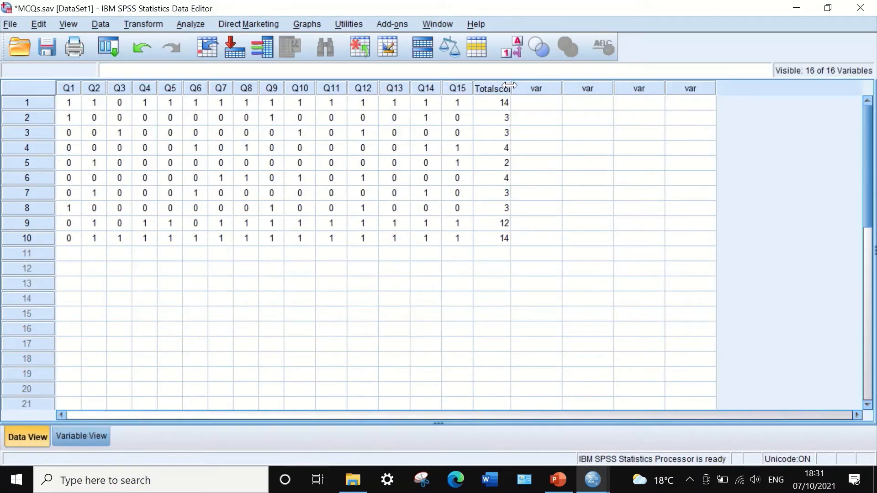
pyautogui.moveTo(510, 81); pyautogui.dragTo(497, 95)
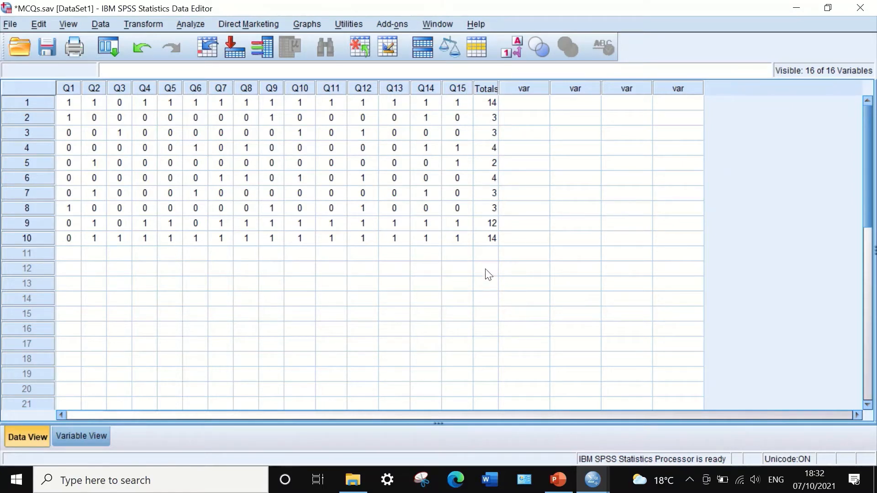
# Switch to PowerPoint to review the KR-20 formula on slide 69, and return to the MCQs data in SPSS
pyautogui.click(558, 484)
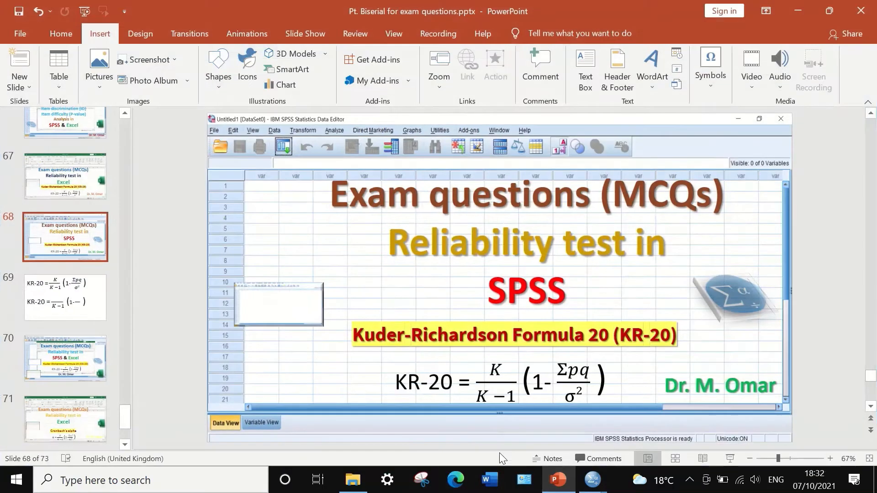
pyautogui.click(95, 297)
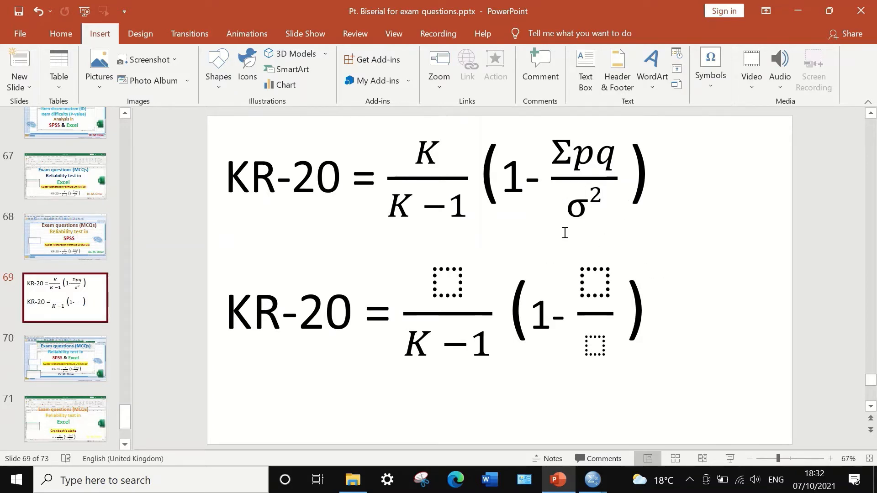
pyautogui.moveTo(592, 480)
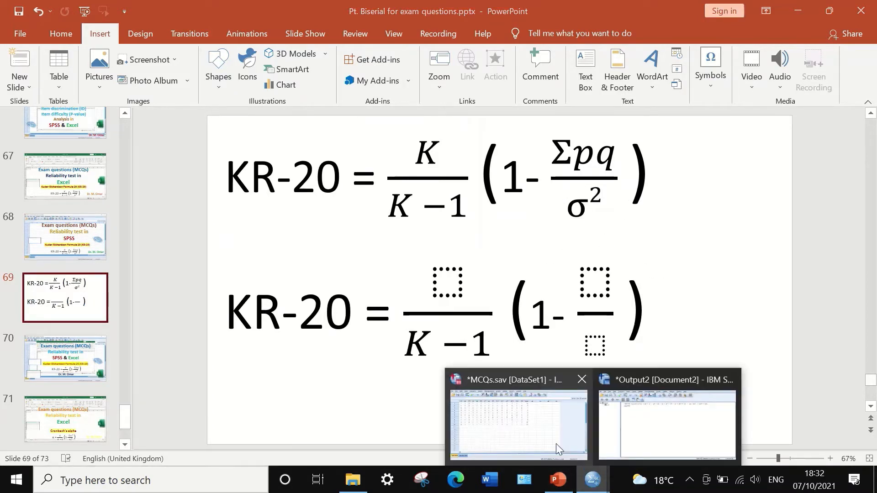
pyautogui.click(579, 426)
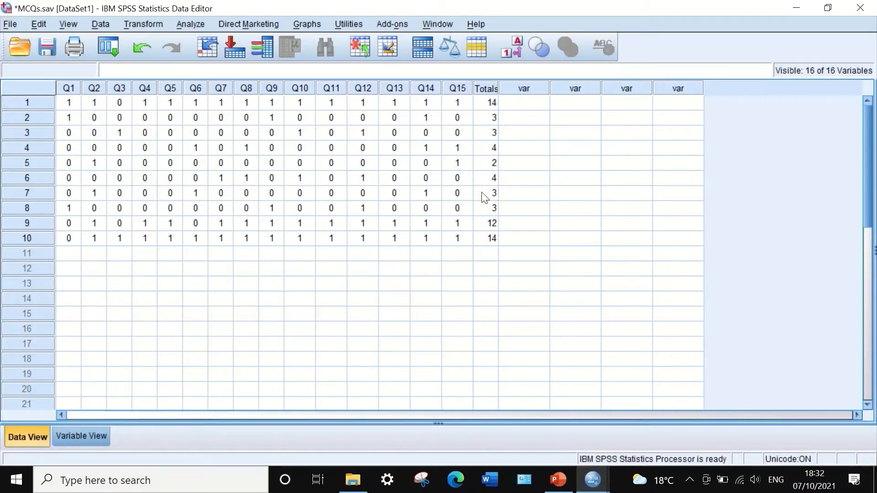
# Start a Frequencies analysis and add Totalscore as its variable
pyautogui.click(187, 20)
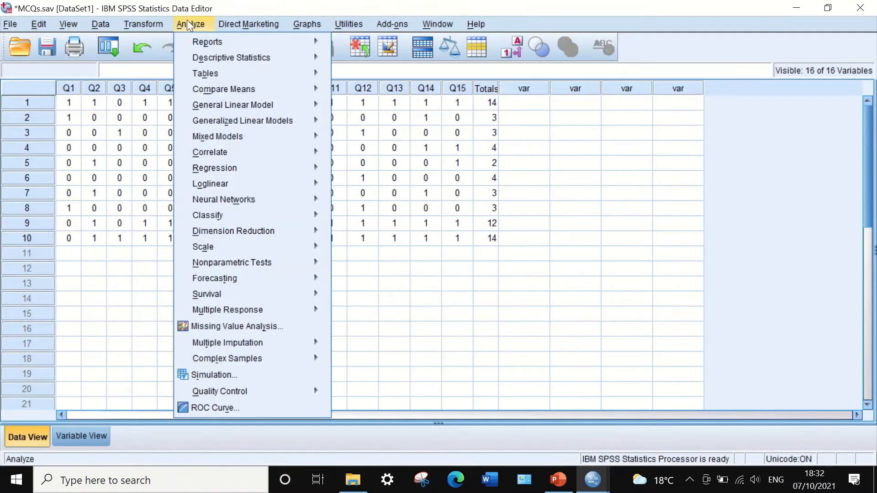
pyautogui.moveTo(199, 54)
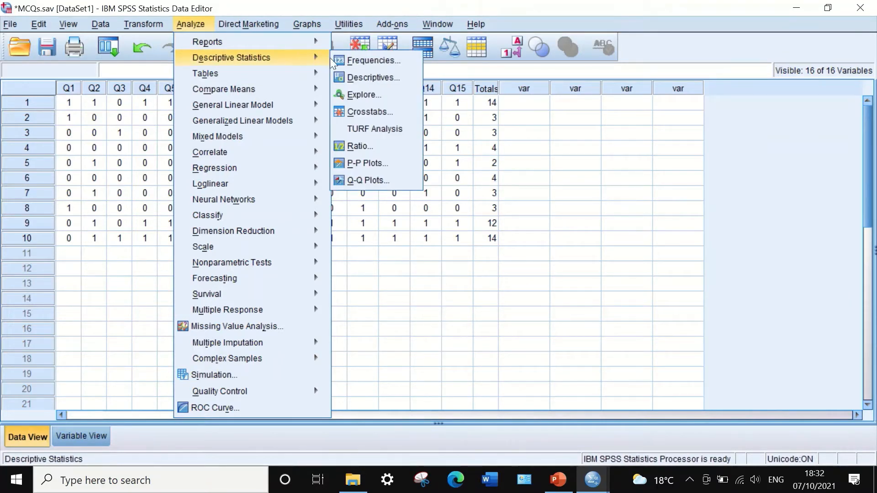
pyautogui.click(367, 56)
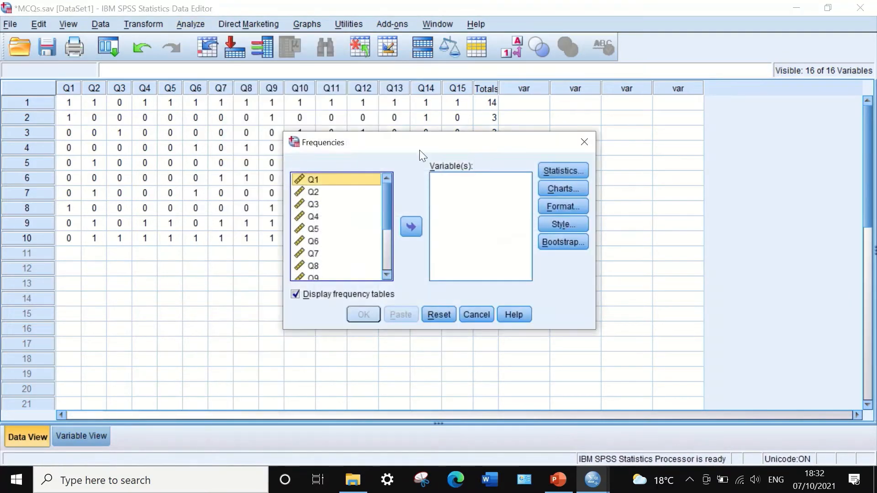
pyautogui.moveTo(385, 196); pyautogui.dragTo(381, 278)
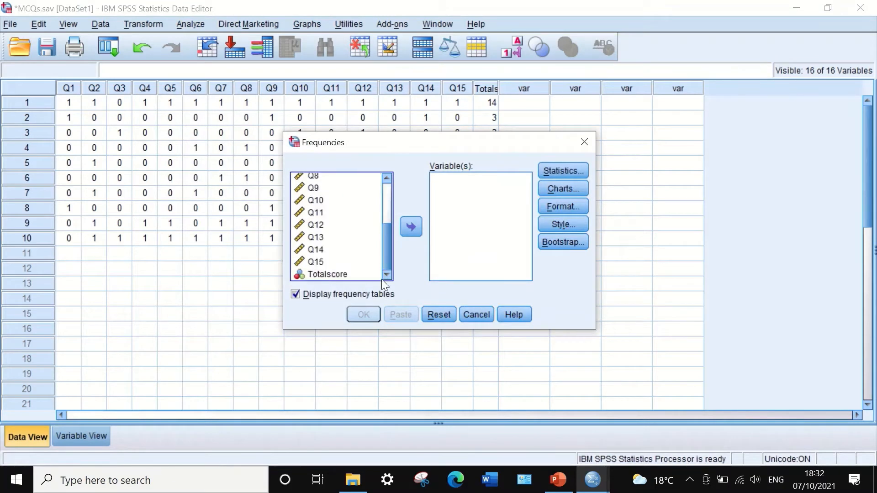
pyautogui.click(322, 273)
pyautogui.click(409, 227)
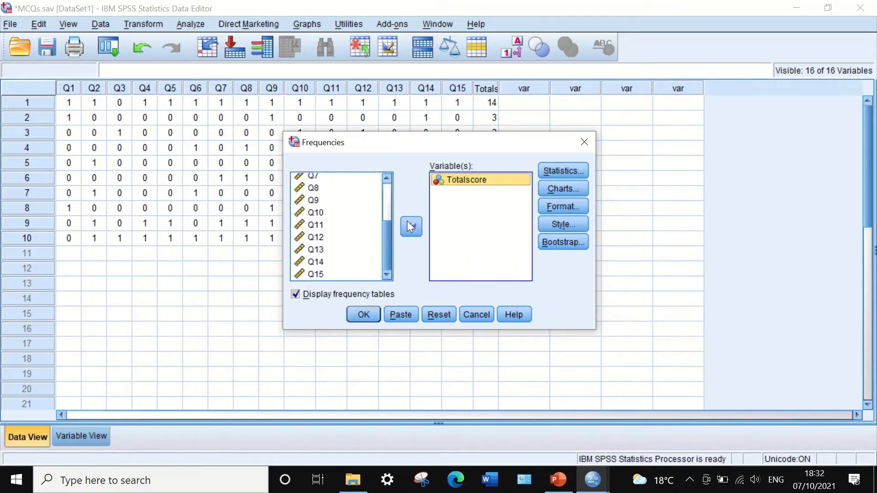
# Request the Variance statistic for Totalscore and run the Frequencies analysis
pyautogui.click(560, 169)
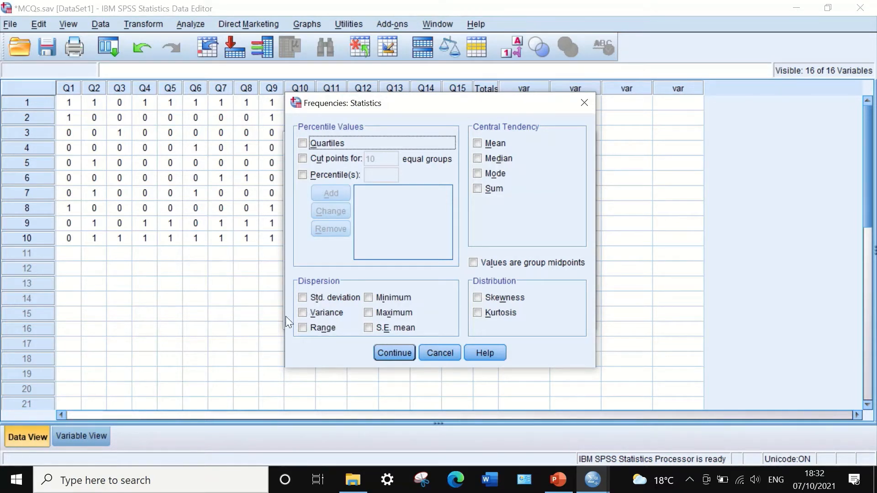
pyautogui.click(302, 312)
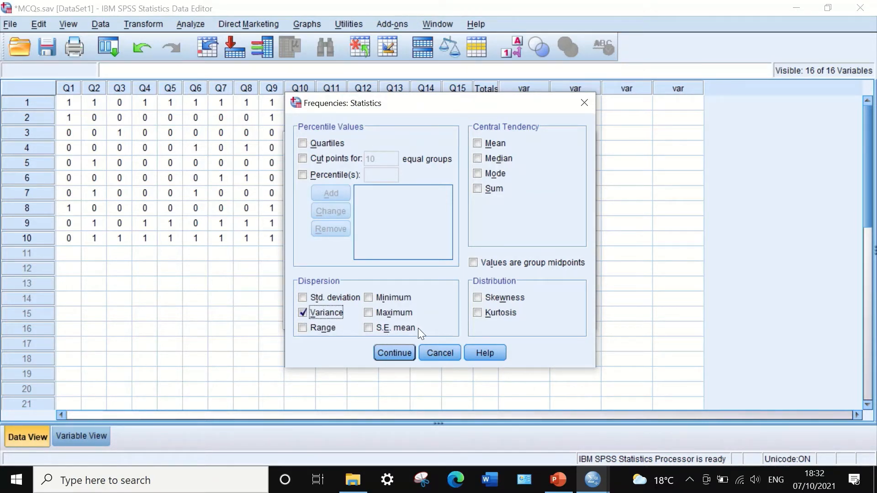
pyautogui.click(388, 350)
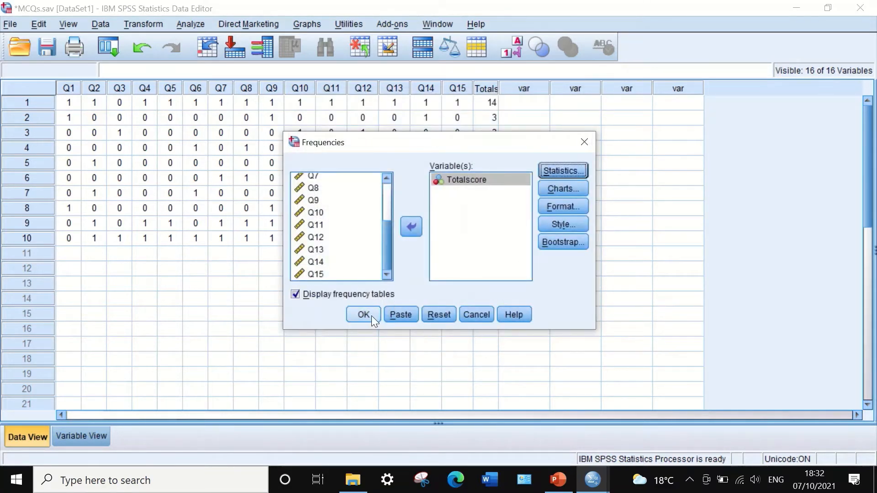
pyautogui.click(359, 316)
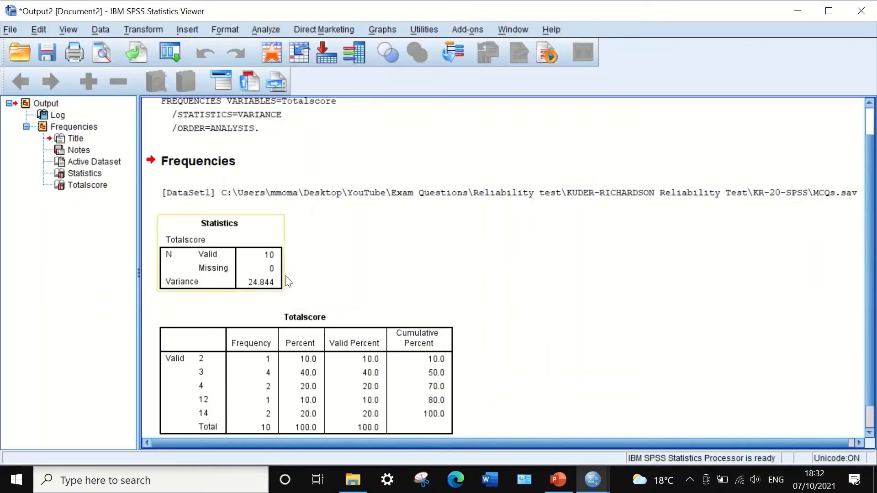
# Open the Totalscore Statistics table for editing and copy its Variance value
pyautogui.scroll(-1, 262, 242)
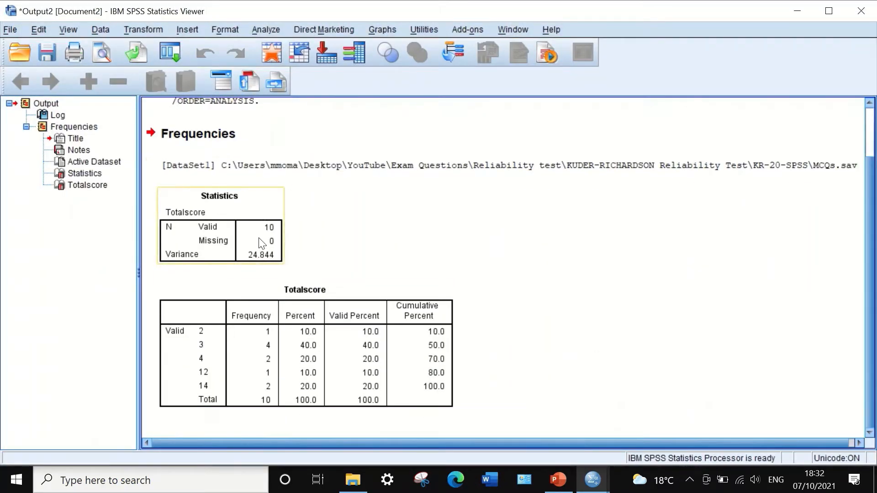
pyautogui.scroll(2, 288, 256)
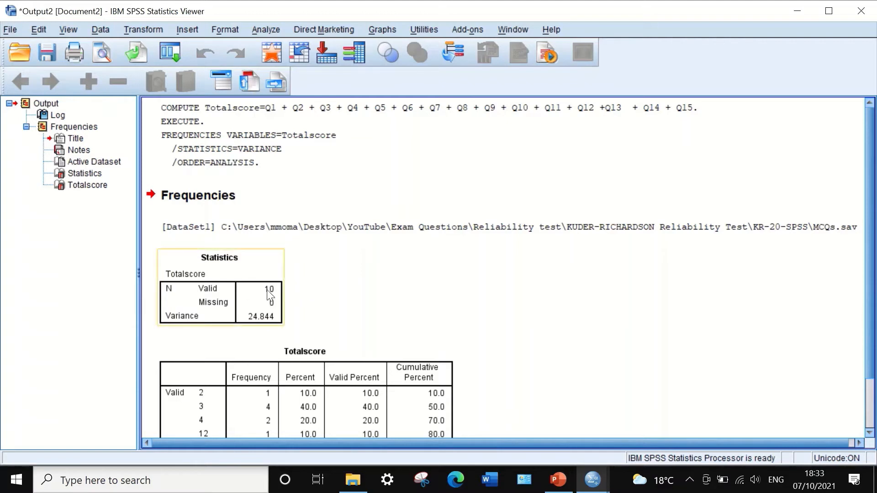
pyautogui.click(247, 321)
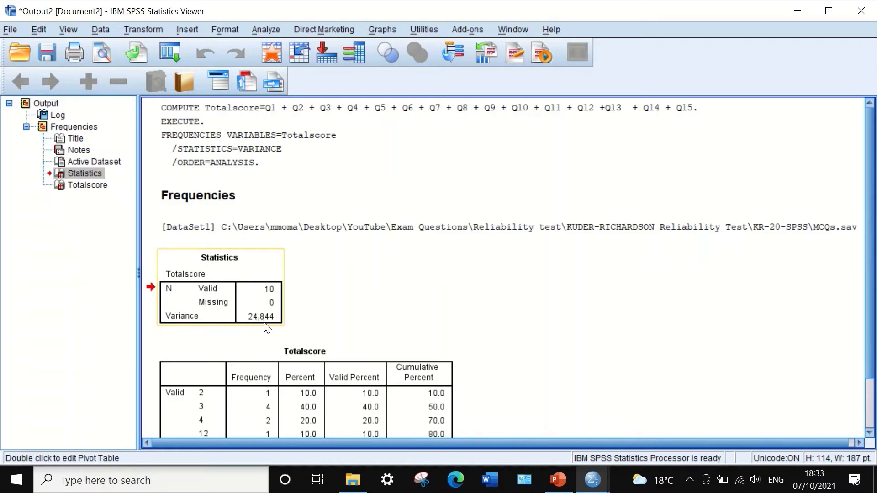
pyautogui.click(261, 318)
pyautogui.doubleClick(263, 320)
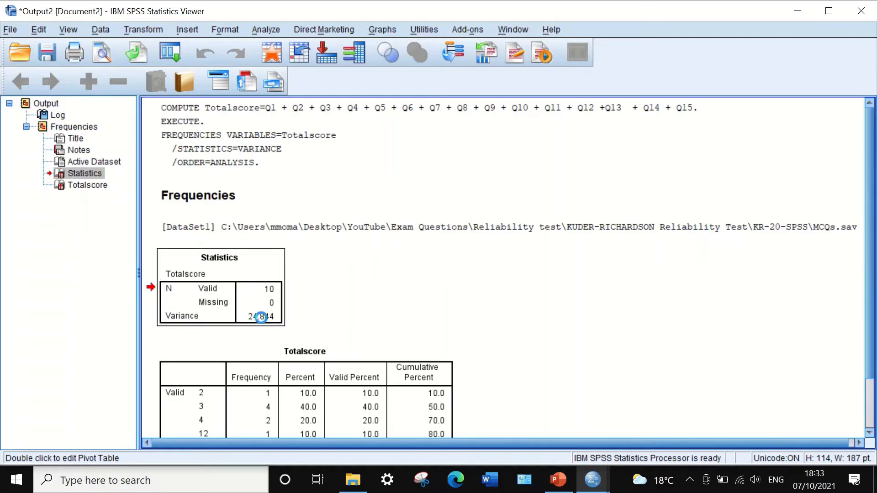
pyautogui.click(250, 320)
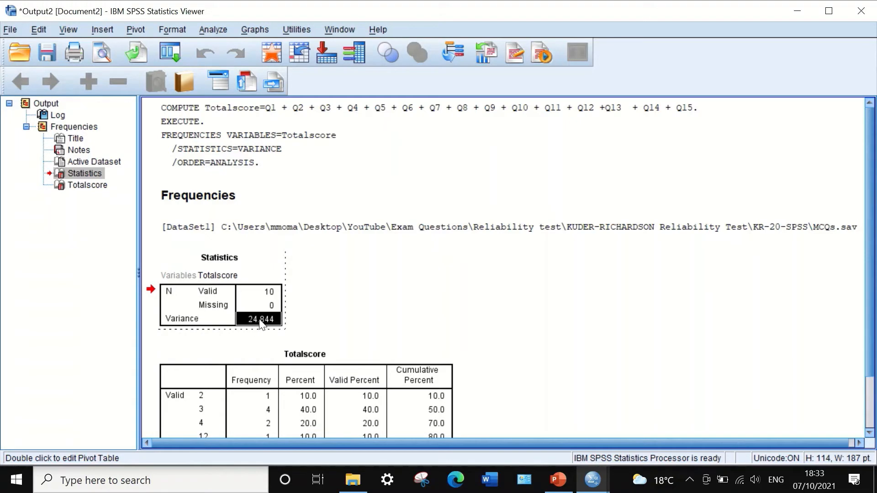
pyautogui.rightClick(260, 321)
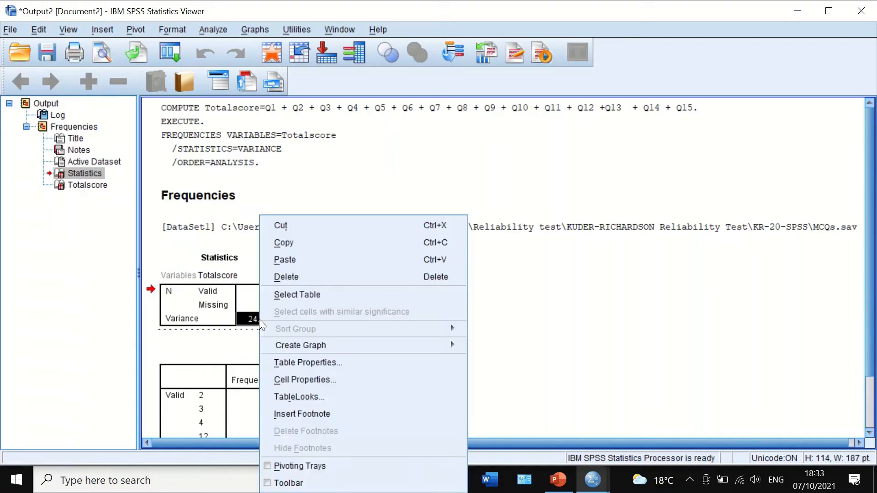
pyautogui.click(297, 245)
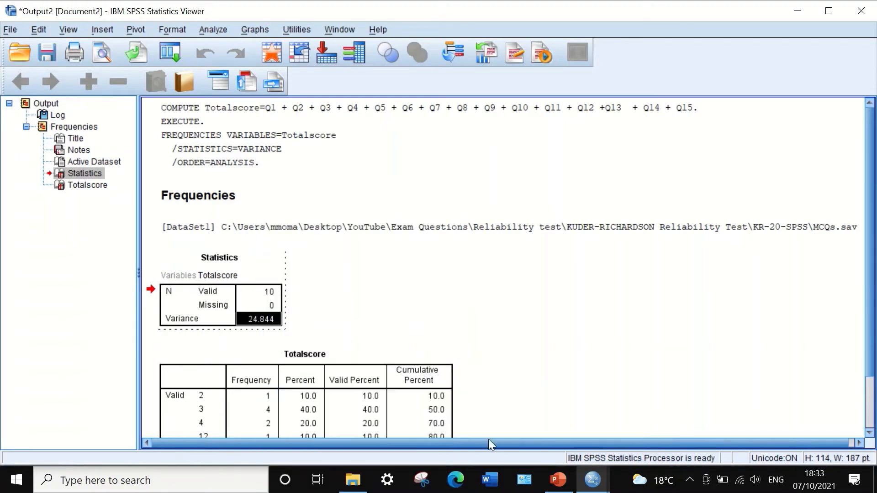
# Switch to PowerPoint and paste 24.844 as text only into the empty denominator inside the second KR-20 formula's parentheses on slide 69
pyautogui.click(557, 479)
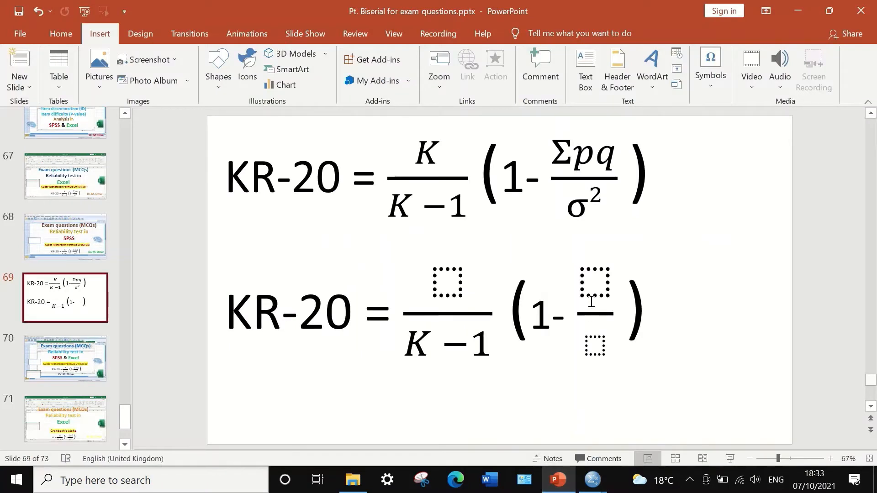
pyautogui.click(591, 347)
pyautogui.rightClick(593, 346)
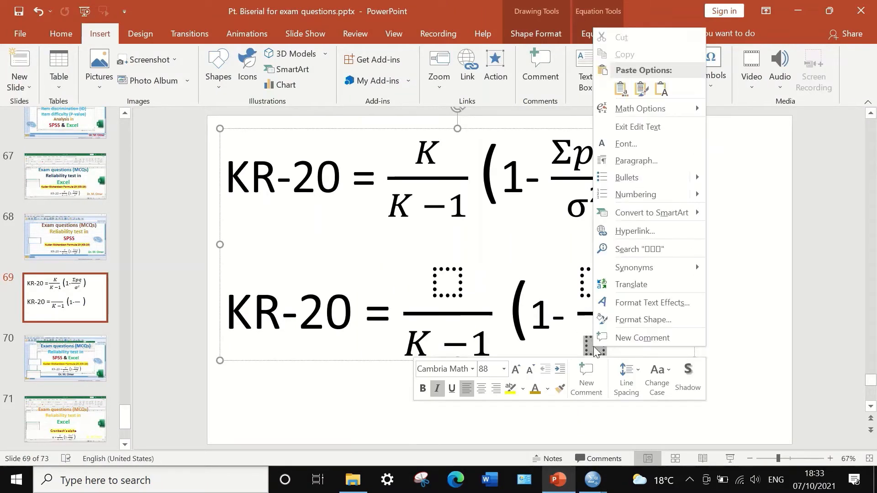
pyautogui.click(663, 87)
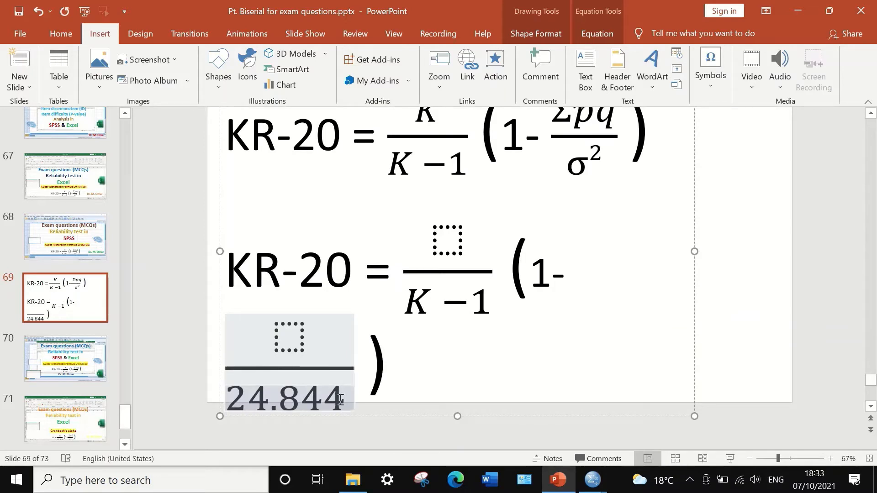
# Reduce the font size of the 24.844 denominator in the second KR-20 formula to 40
pyautogui.moveTo(340, 399); pyautogui.dragTo(224, 399)
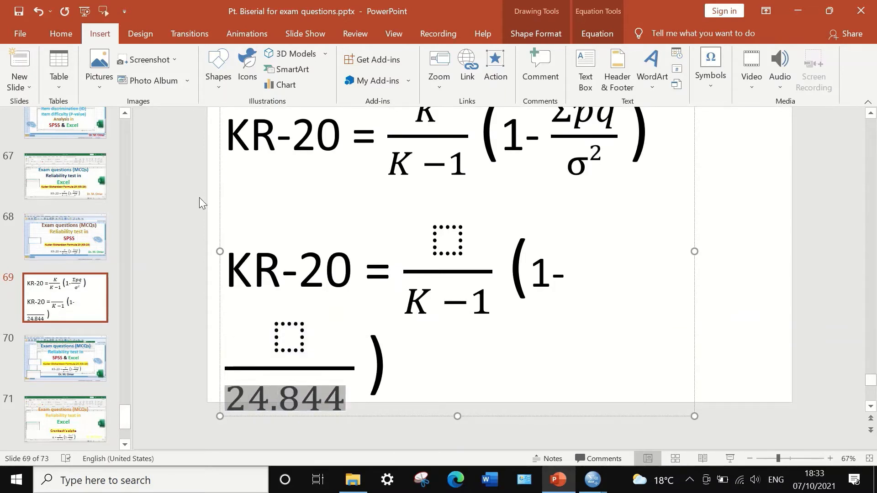
pyautogui.click(60, 34)
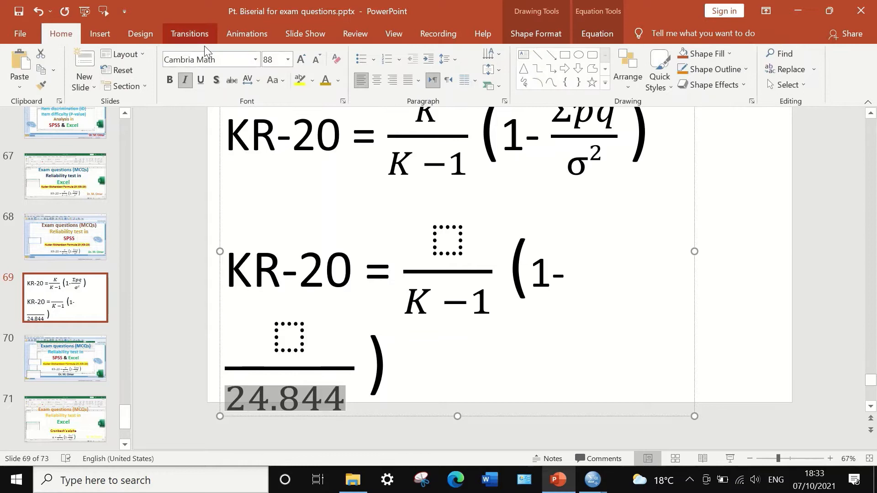
pyautogui.click(320, 62)
pyautogui.click(319, 63)
pyautogui.click(319, 62)
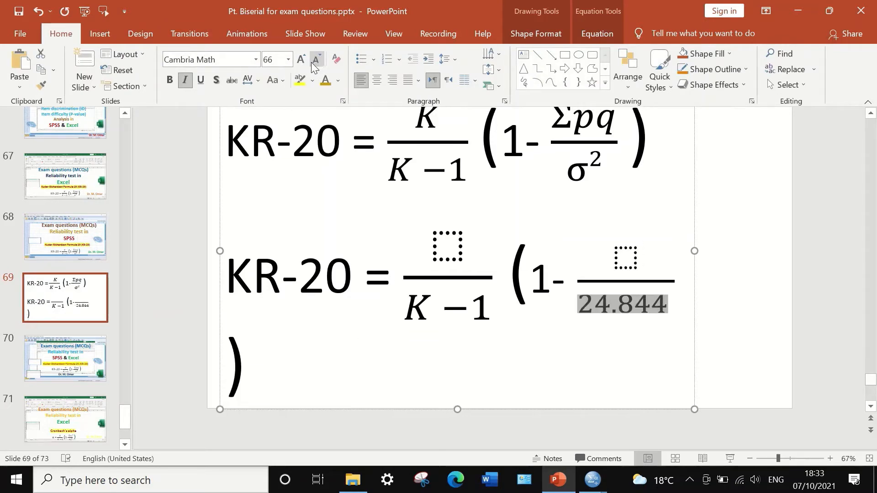
pyautogui.click(312, 62)
pyautogui.click(312, 63)
pyautogui.click(311, 62)
pyautogui.click(312, 63)
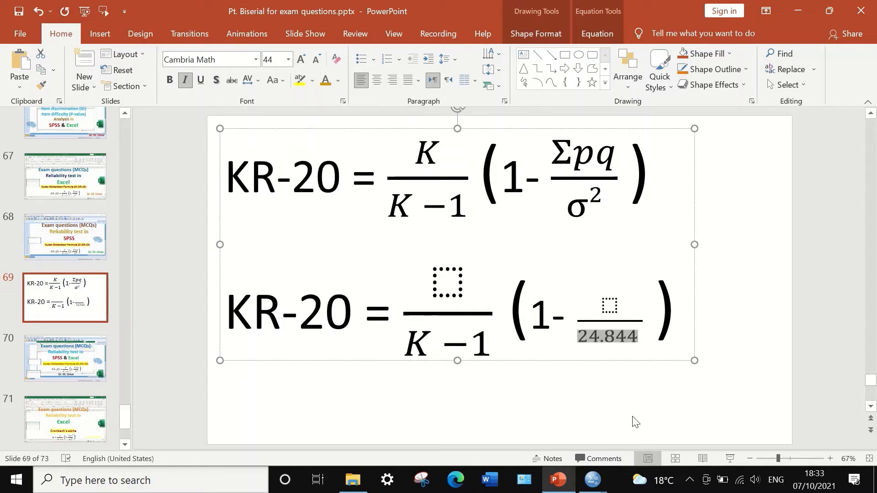
pyautogui.click(314, 63)
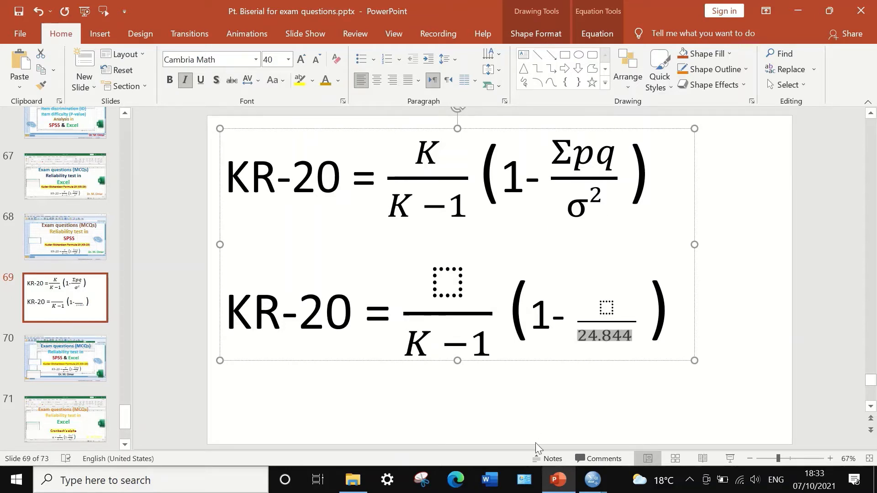
# Switch to the MCQs data in SPSS and transpose all its variables, Q1 to Q15 and Totalscore, without a name variable
pyautogui.moveTo(593, 479)
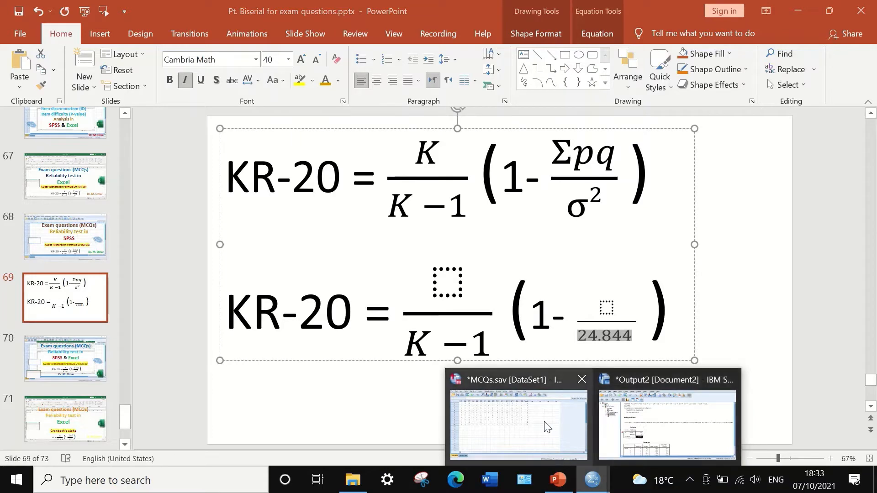
pyautogui.click(547, 427)
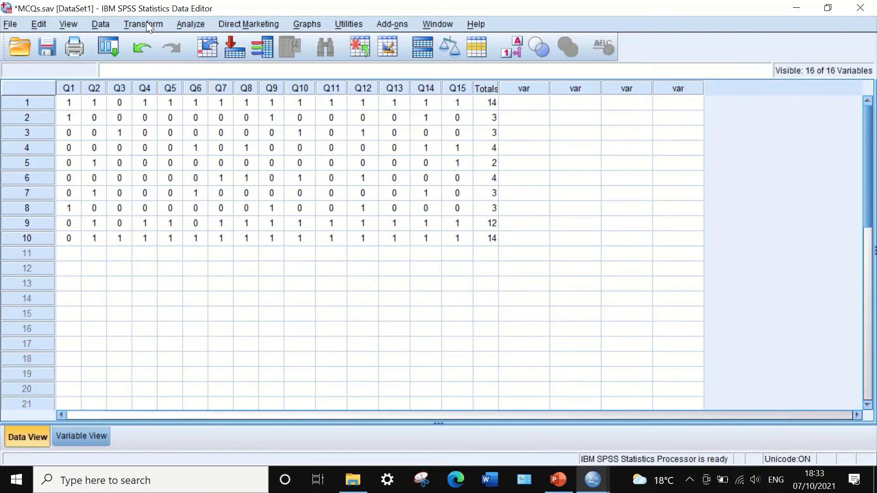
pyautogui.click(102, 22)
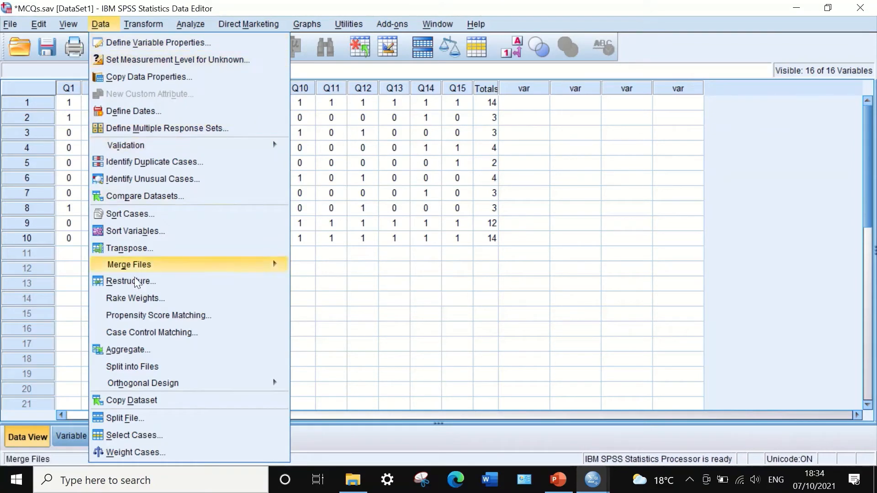
pyautogui.click(143, 247)
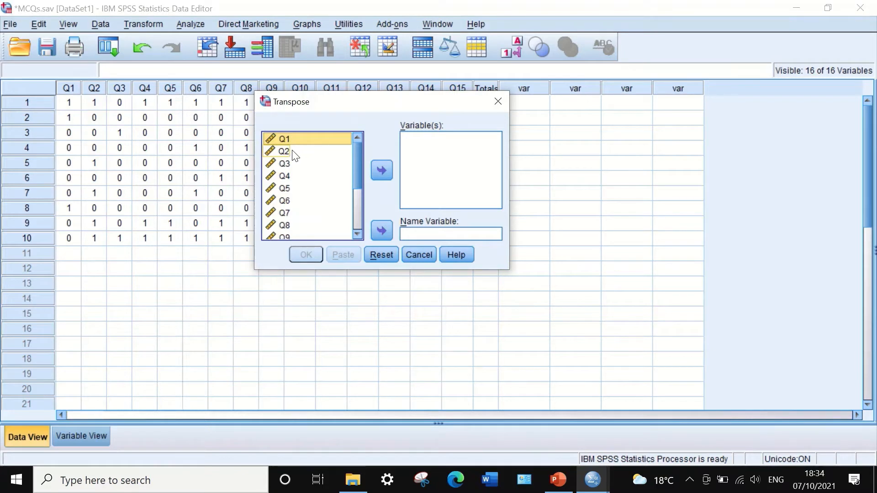
pyautogui.hotkey('ctrl', 'a')
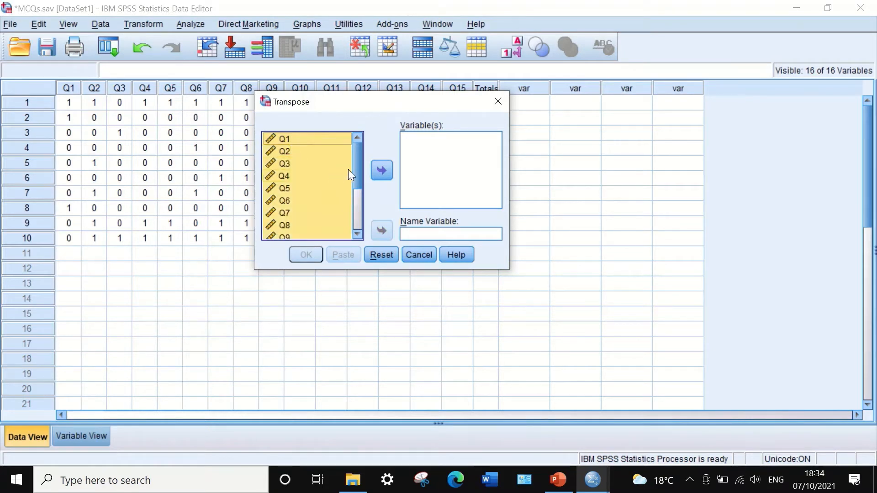
pyautogui.click(376, 169)
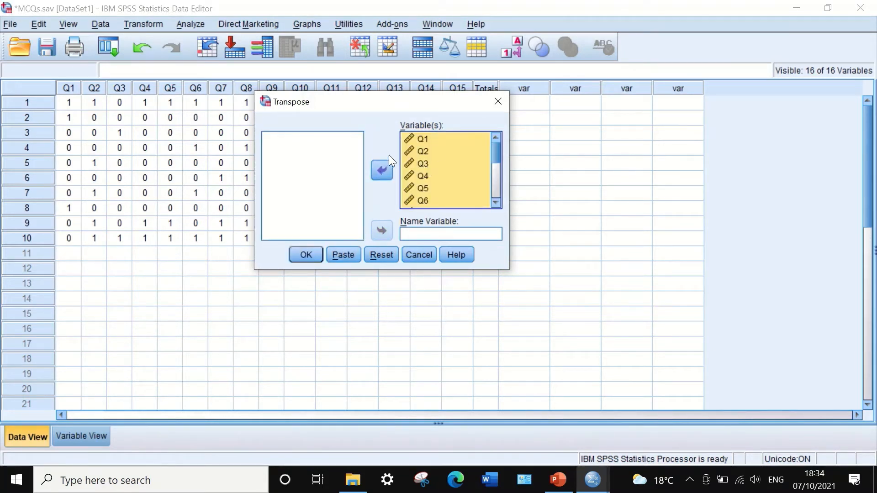
pyautogui.moveTo(497, 155); pyautogui.dragTo(497, 180)
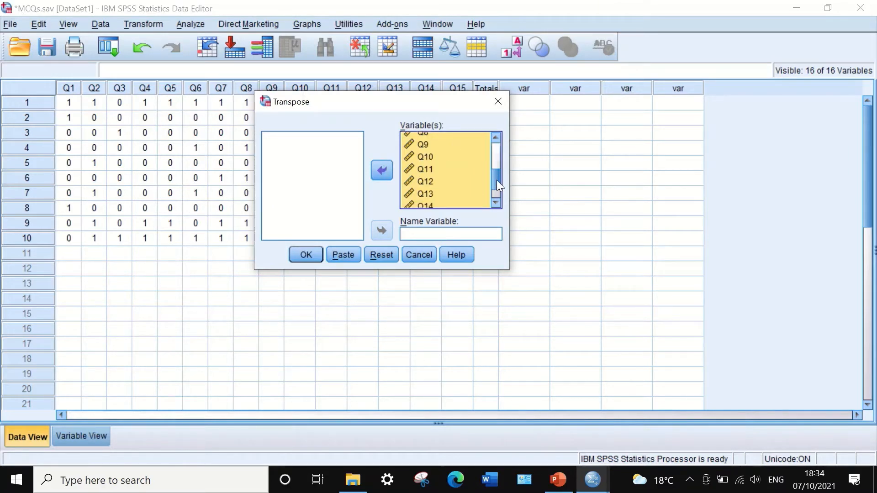
pyautogui.click(292, 254)
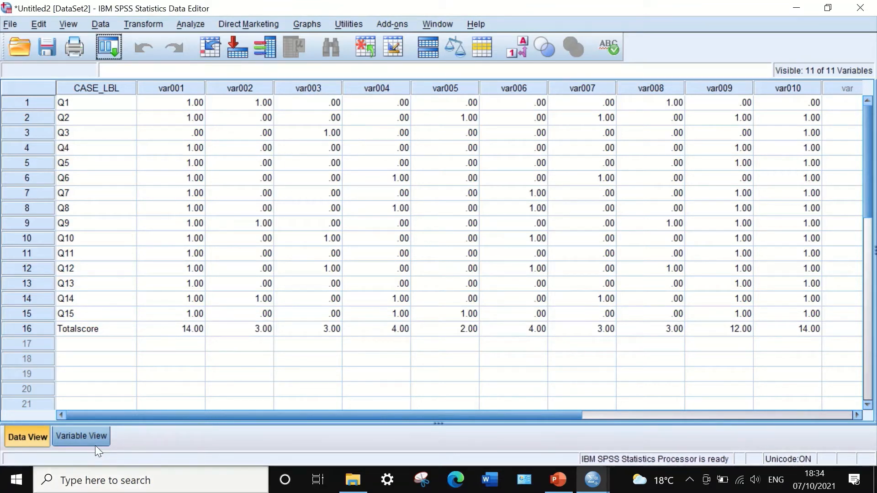
# Set the decimals of variables var001 through var010 to 0 in the transposed dataset
pyautogui.click(87, 436)
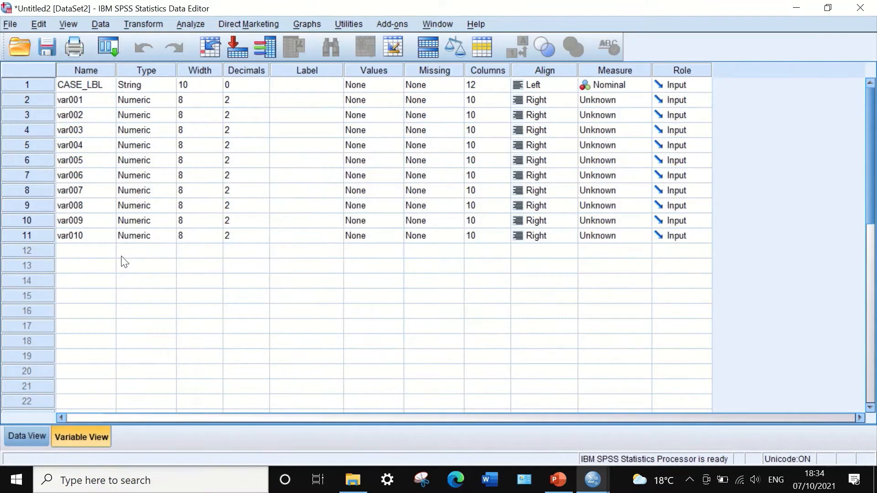
pyautogui.click(258, 100)
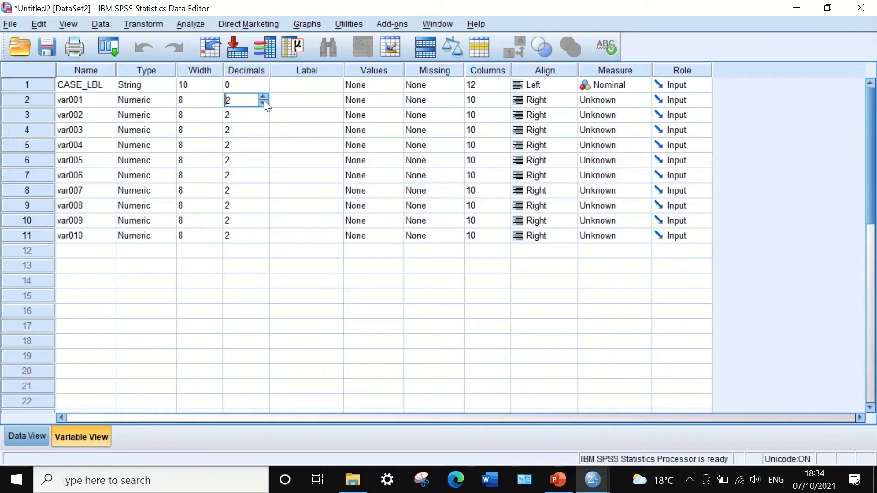
pyautogui.click(263, 103)
pyautogui.click(263, 103)
pyautogui.click(229, 85)
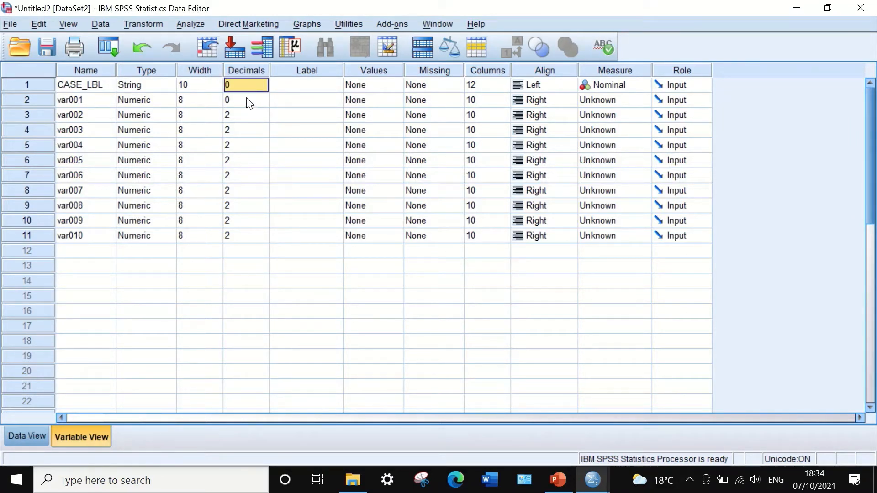
pyautogui.moveTo(249, 103); pyautogui.dragTo(228, 235)
pyautogui.rightClick(254, 160)
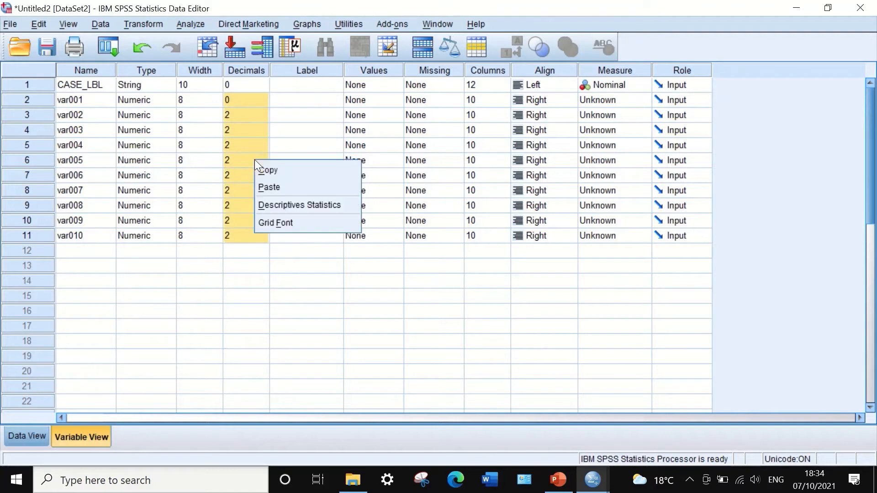
pyautogui.click(270, 187)
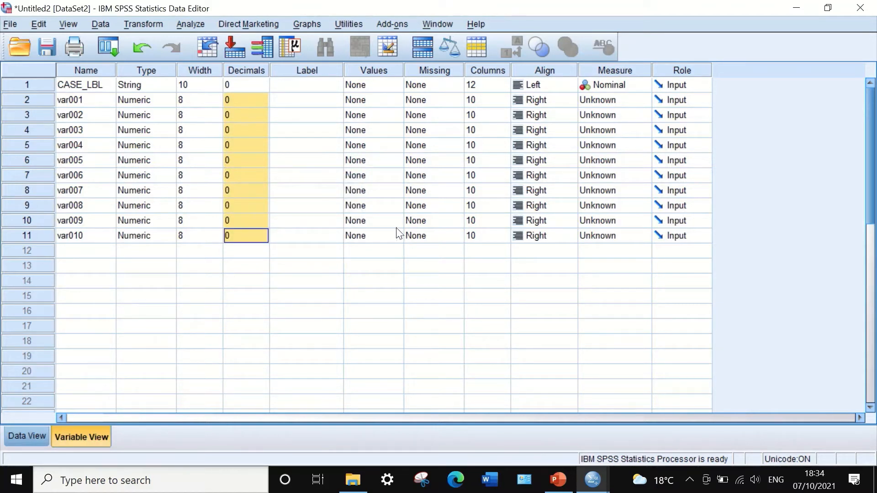
# Set the alignment of CASE_LBL to Center and copy that alignment to var002
pyautogui.click(548, 86)
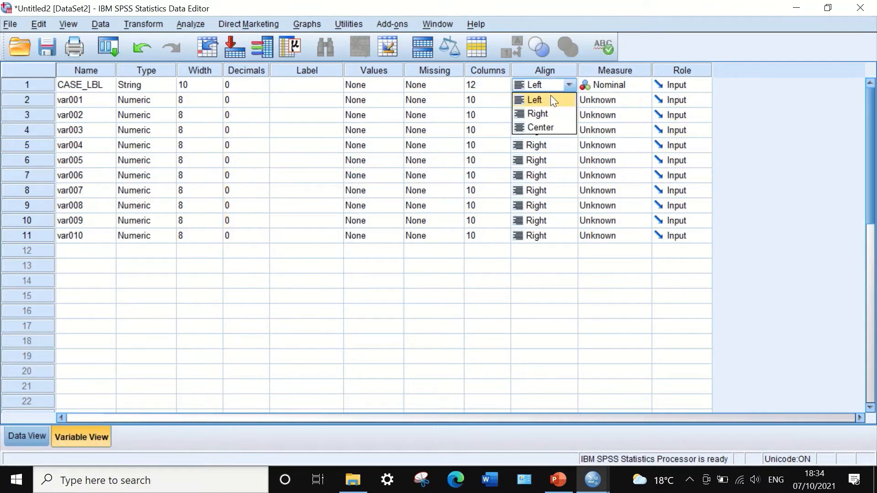
pyautogui.click(549, 125)
pyautogui.click(549, 100)
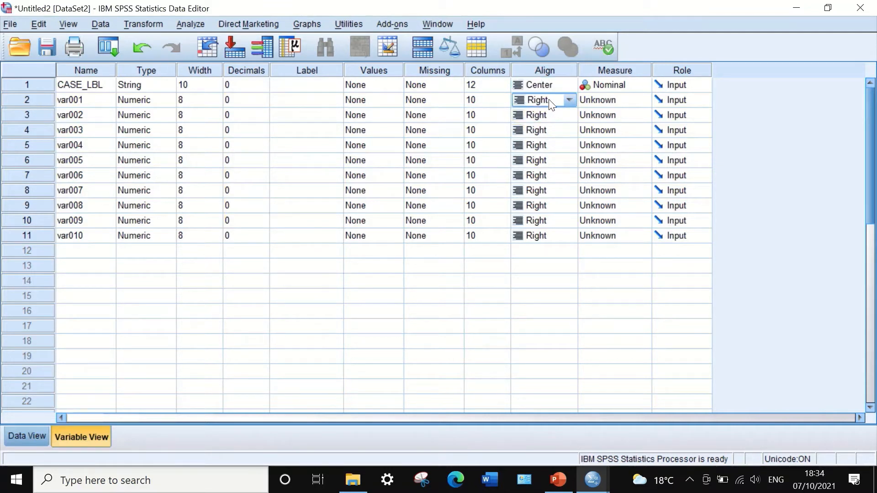
pyautogui.rightClick(535, 82)
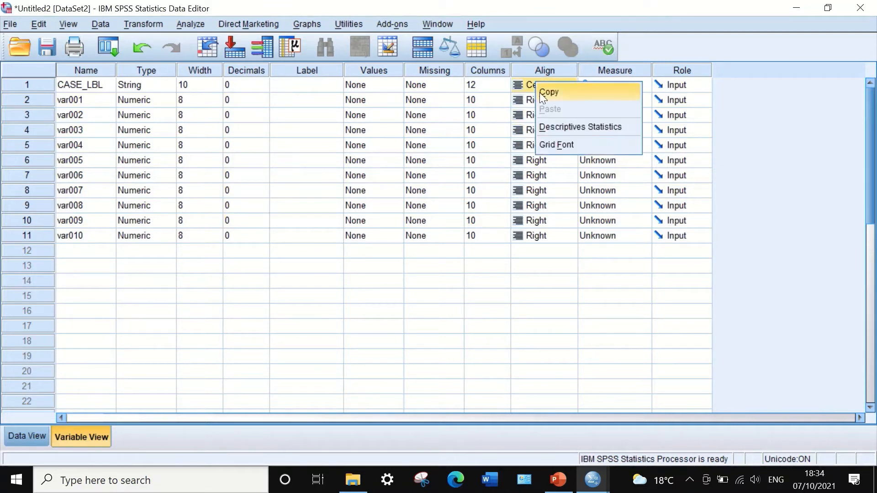
pyautogui.click(540, 93)
pyautogui.moveTo(538, 107); pyautogui.dragTo(558, 243)
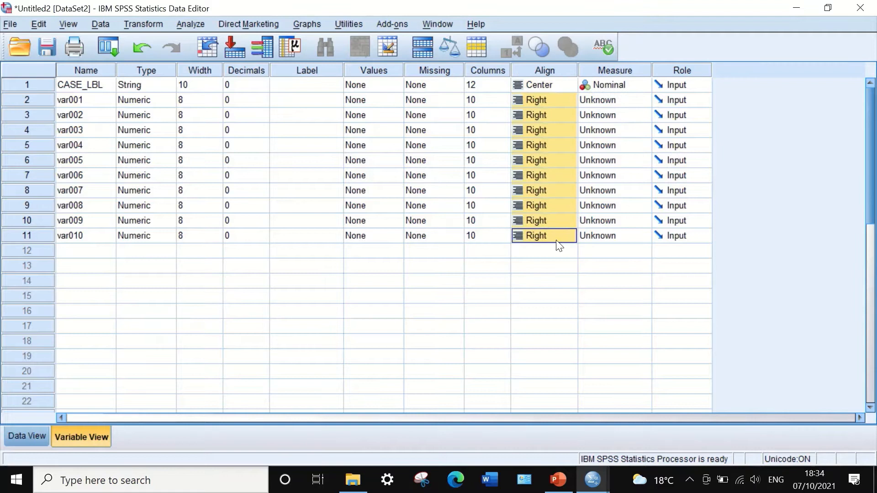
pyautogui.rightClick(538, 115)
pyautogui.click(554, 143)
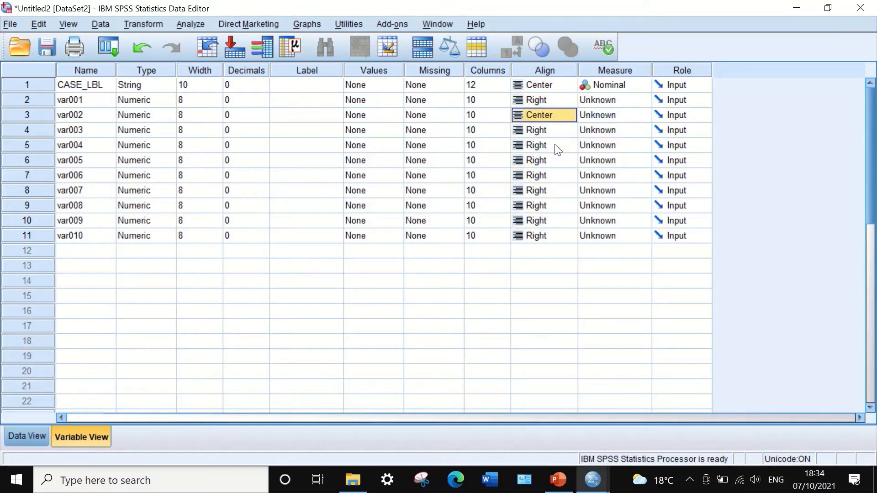
# Copy var002's Center alignment to var003 through var010 and to var001
pyautogui.click(547, 101)
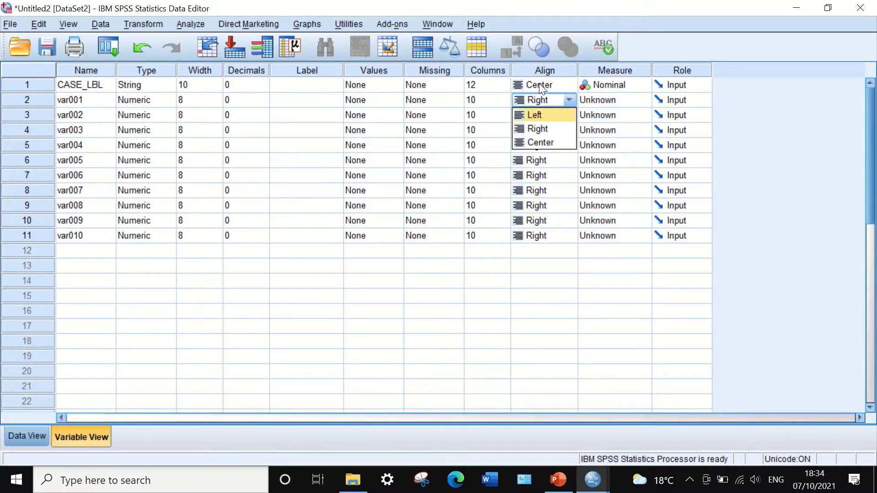
pyautogui.click(539, 84)
pyautogui.click(539, 114)
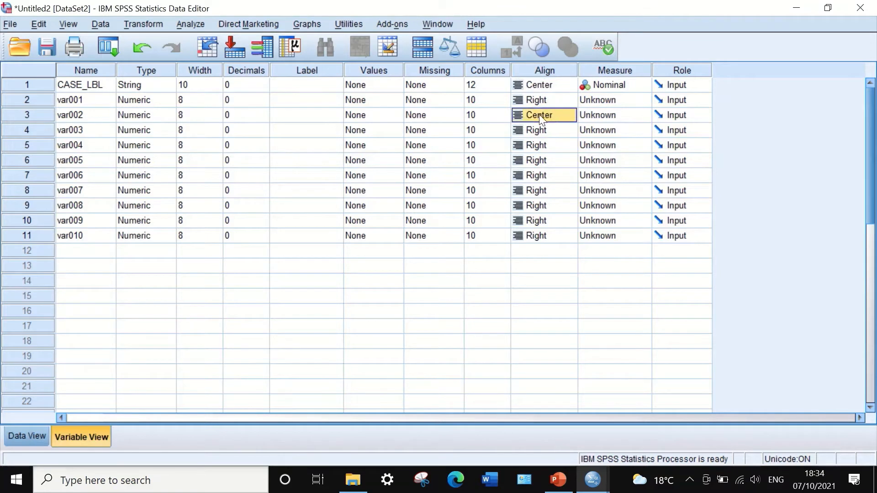
pyautogui.rightClick(533, 114)
pyautogui.click(549, 126)
pyautogui.moveTo(548, 132); pyautogui.dragTo(548, 235)
pyautogui.rightClick(558, 155)
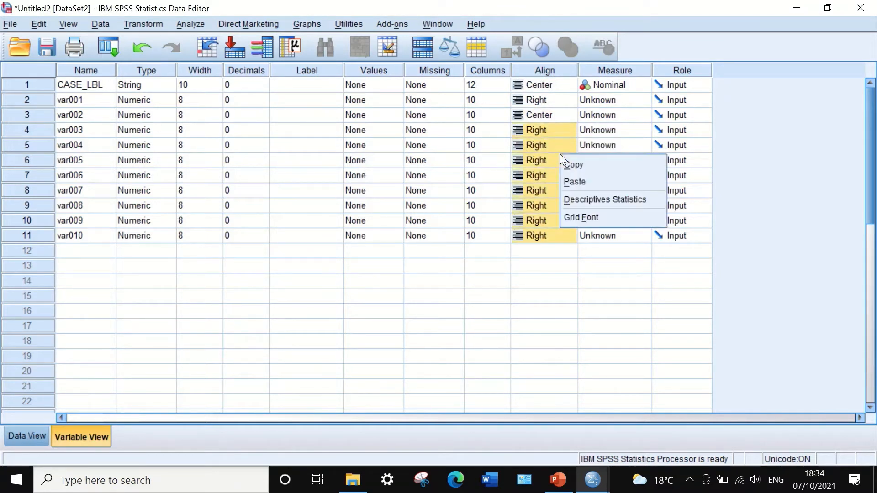
pyautogui.click(576, 175)
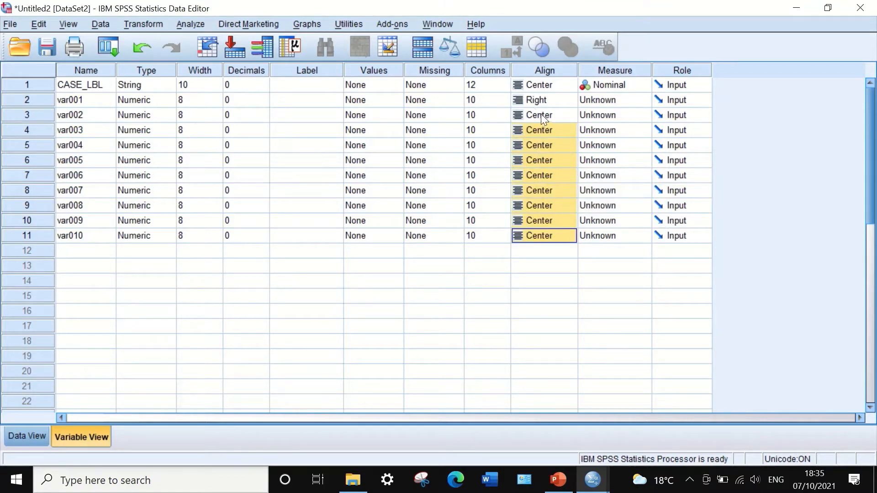
pyautogui.rightClick(542, 100)
pyautogui.click(563, 125)
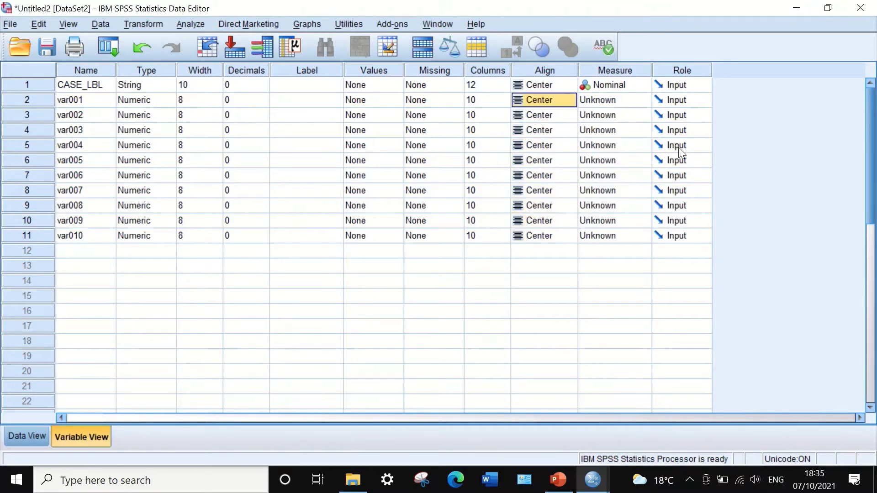
# Set the measurement level of variables var001 through var010 to Scale
pyautogui.click(630, 103)
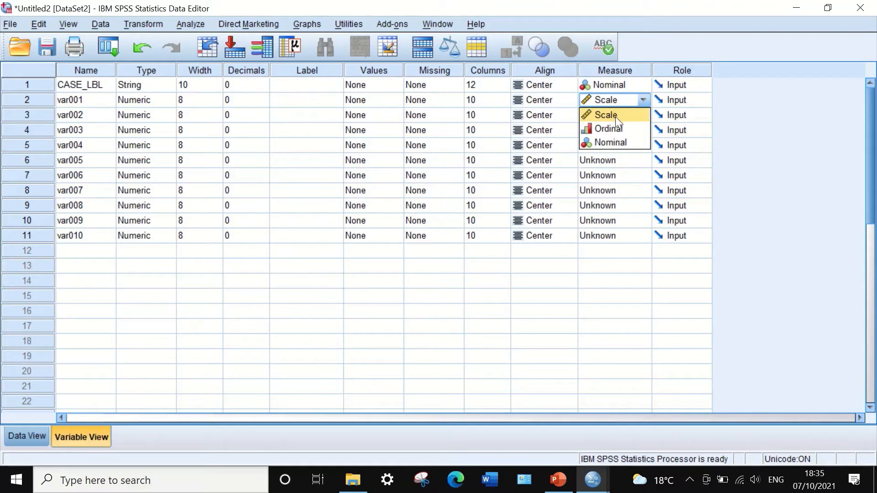
pyautogui.click(615, 116)
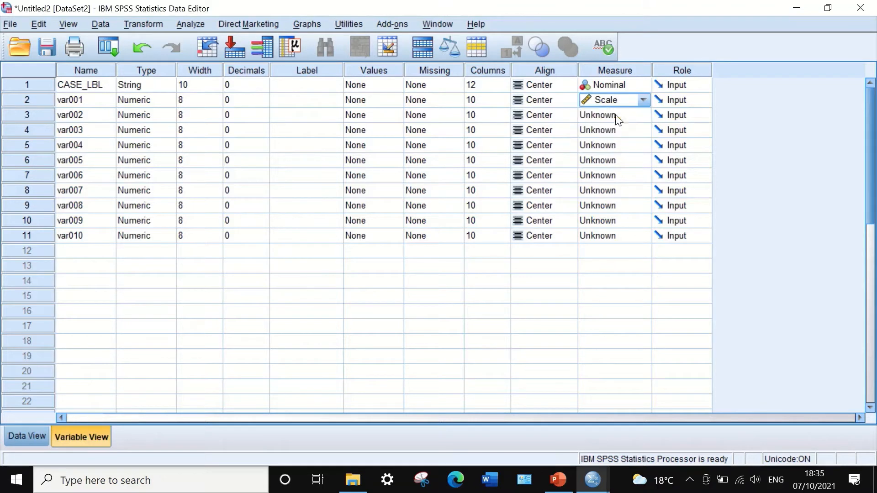
pyautogui.click(617, 84)
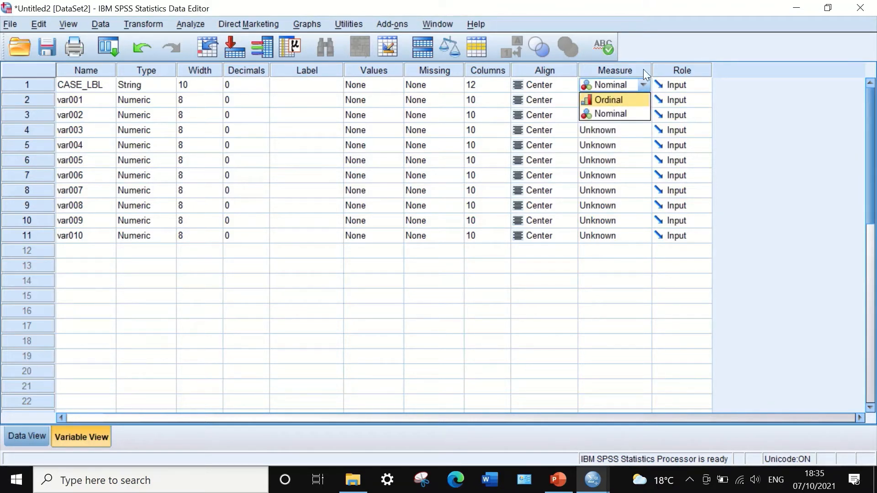
pyautogui.click(611, 85)
pyautogui.click(616, 98)
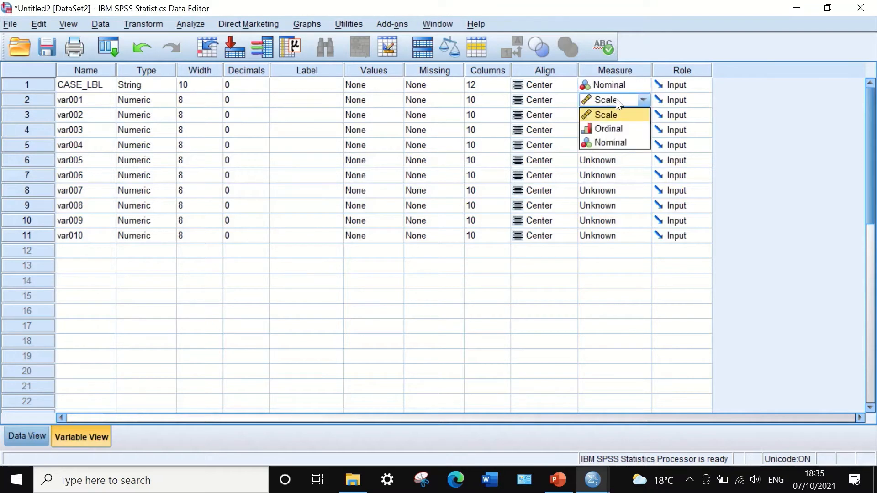
pyautogui.click(599, 161)
pyautogui.click(633, 118)
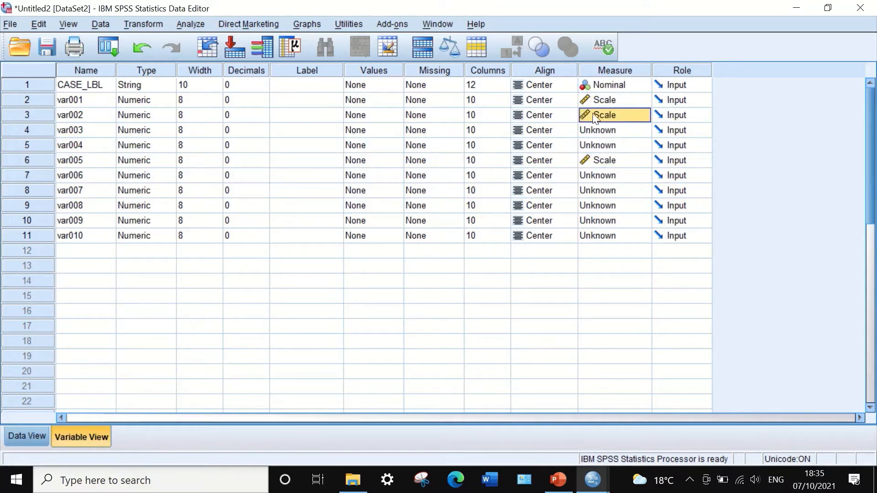
pyautogui.click(614, 128)
pyautogui.click(618, 137)
pyautogui.click(619, 144)
pyautogui.click(609, 161)
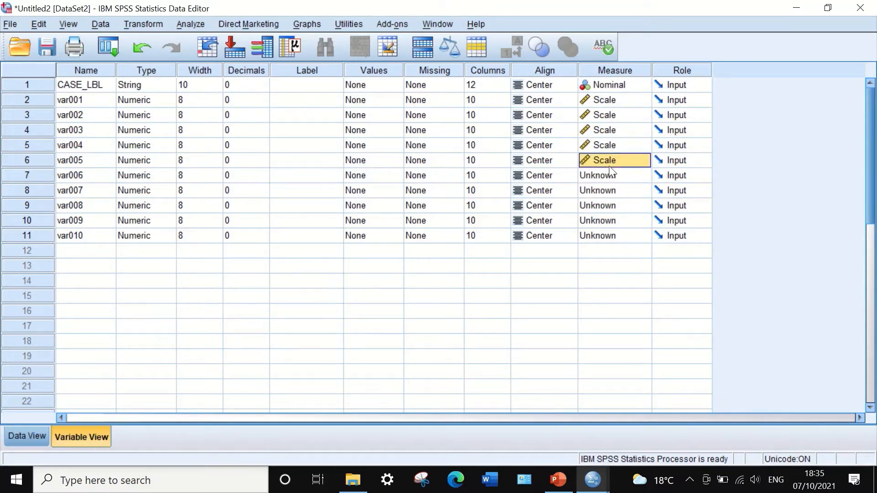
pyautogui.click(609, 176)
pyautogui.click(606, 191)
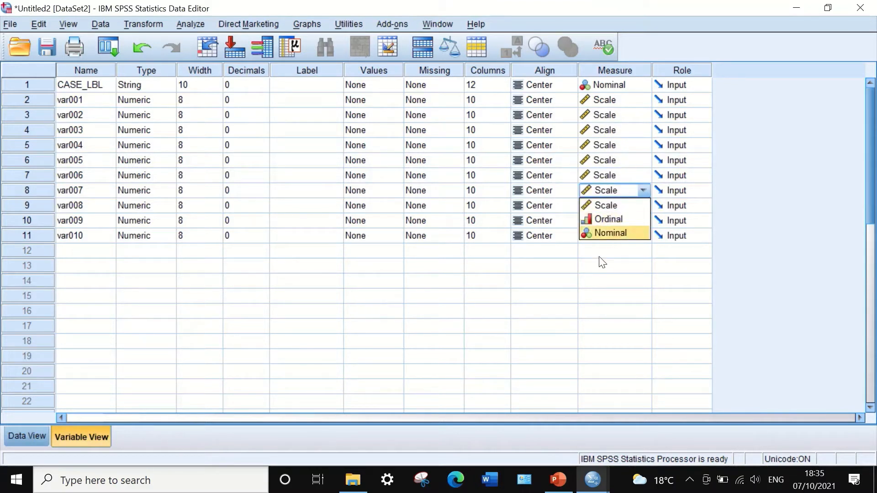
pyautogui.click(601, 241)
pyautogui.click(604, 223)
pyautogui.click(603, 208)
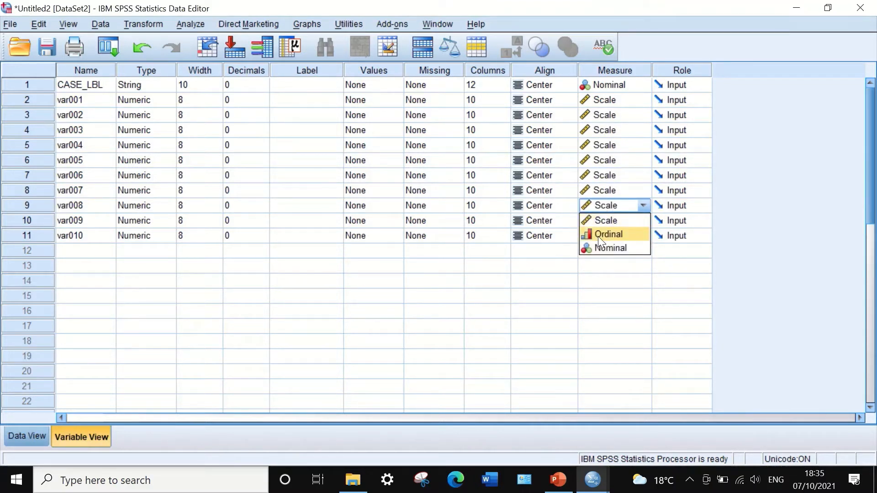
pyautogui.click(609, 265)
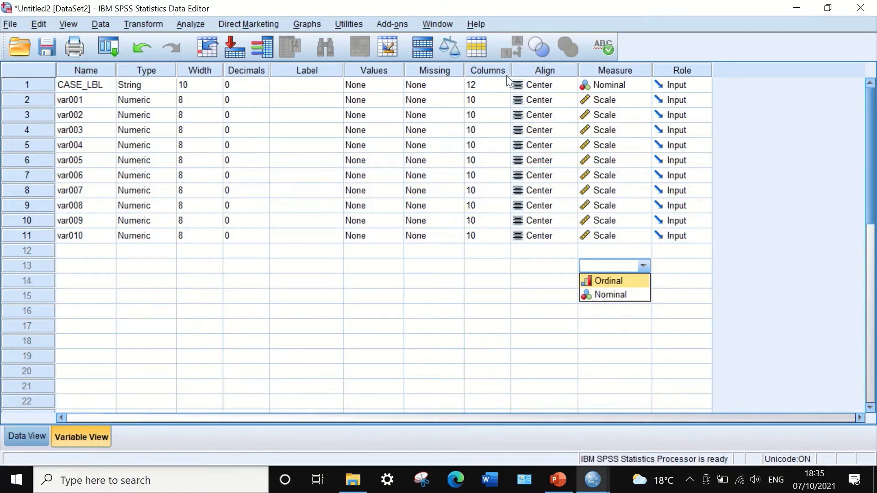
# Reduce the display column width of CASE_LBL to 4
pyautogui.click(508, 91)
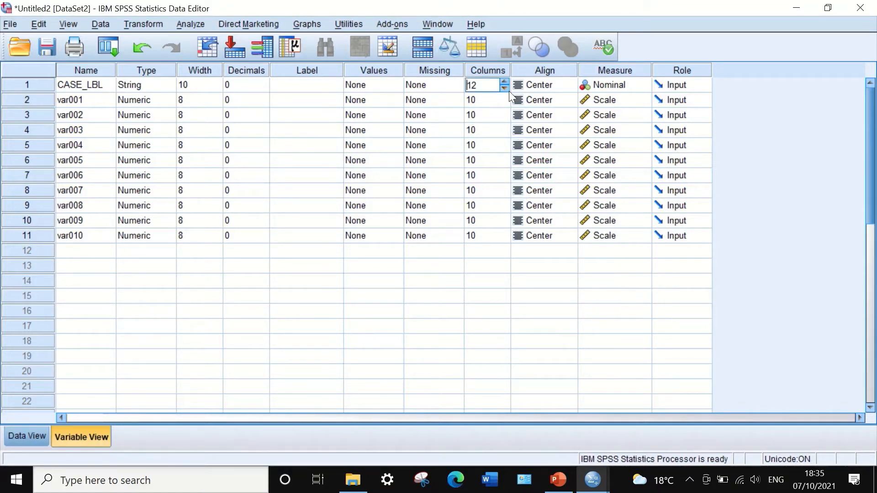
pyautogui.click(502, 87)
pyautogui.click(502, 87)
pyautogui.click(503, 87)
pyautogui.click(503, 87)
pyautogui.click(503, 87)
pyautogui.click(503, 88)
pyautogui.click(503, 88)
pyautogui.click(505, 89)
pyautogui.click(483, 101)
# Copy CASE_LBL's column width of 4 to var002 and var001
pyautogui.click(475, 87)
pyautogui.rightClick(475, 86)
pyautogui.click(486, 93)
pyautogui.moveTo(485, 101); pyautogui.dragTo(497, 235)
pyautogui.rightClick(483, 113)
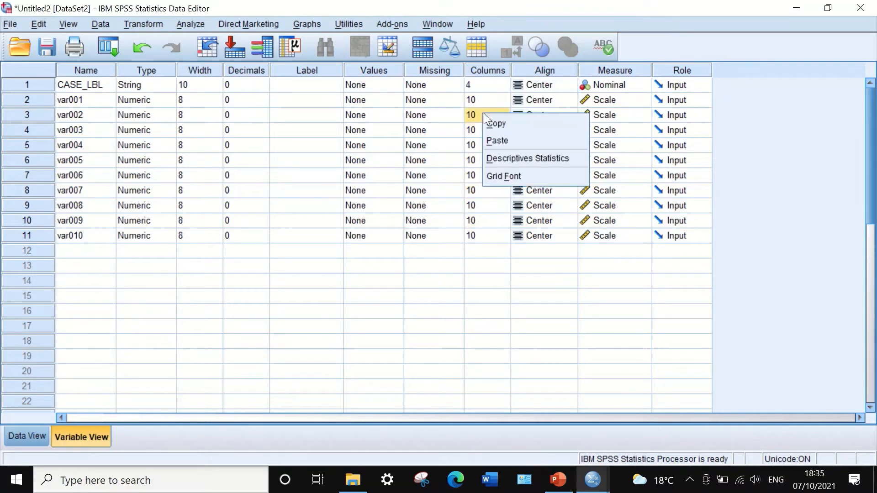
pyautogui.click(502, 137)
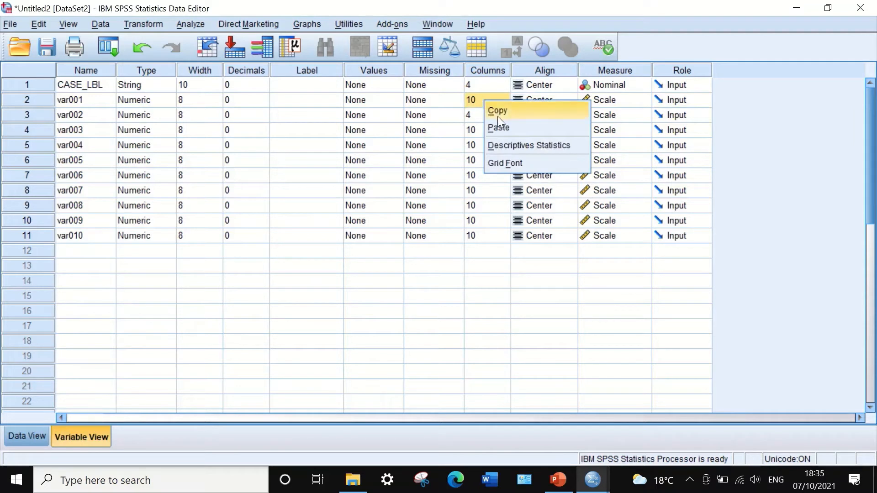
pyautogui.click(498, 127)
# Apply the column width of 4 to var003 through var010 and display the transposed data
pyautogui.moveTo(480, 128); pyautogui.dragTo(494, 233)
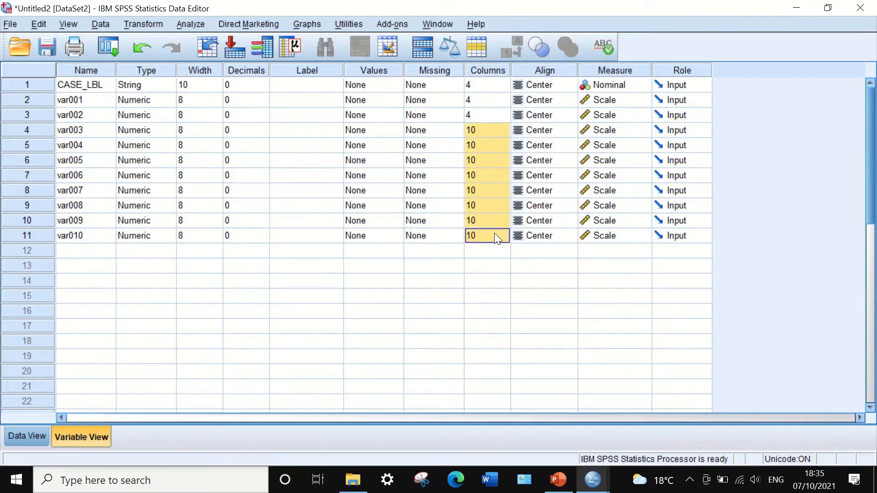
pyautogui.rightClick(490, 132)
pyautogui.click(485, 132)
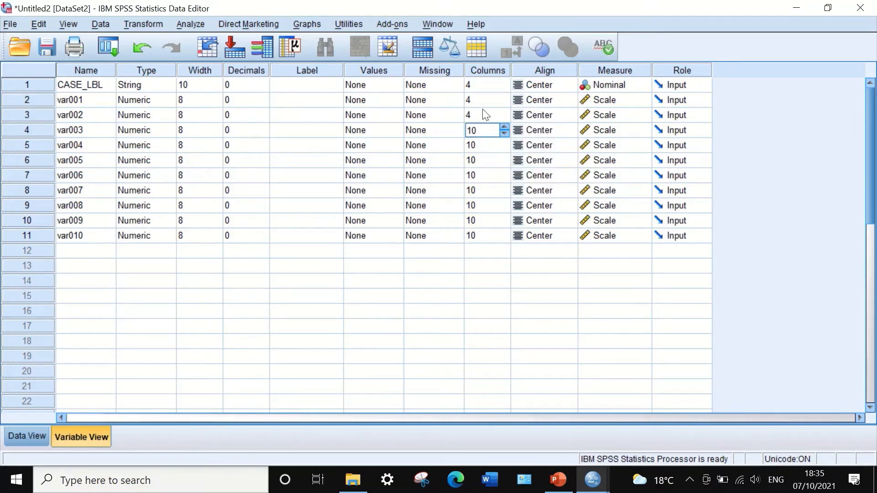
pyautogui.click(484, 114)
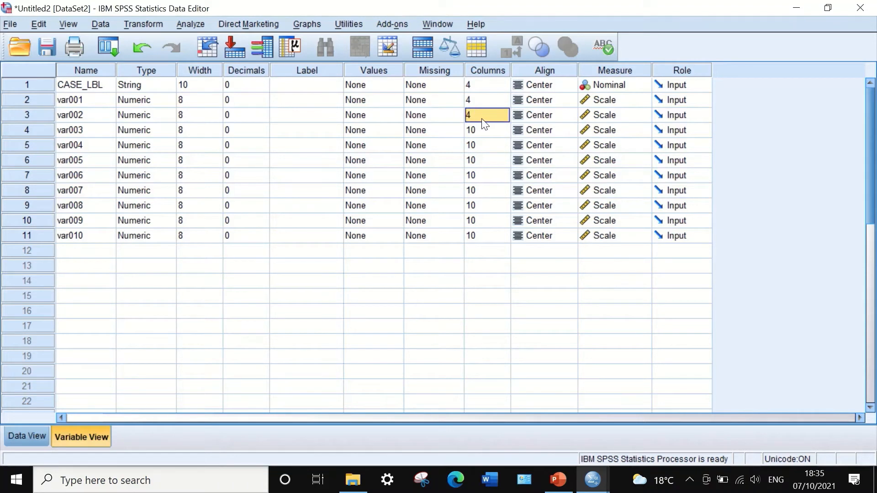
pyautogui.moveTo(490, 131); pyautogui.dragTo(497, 239)
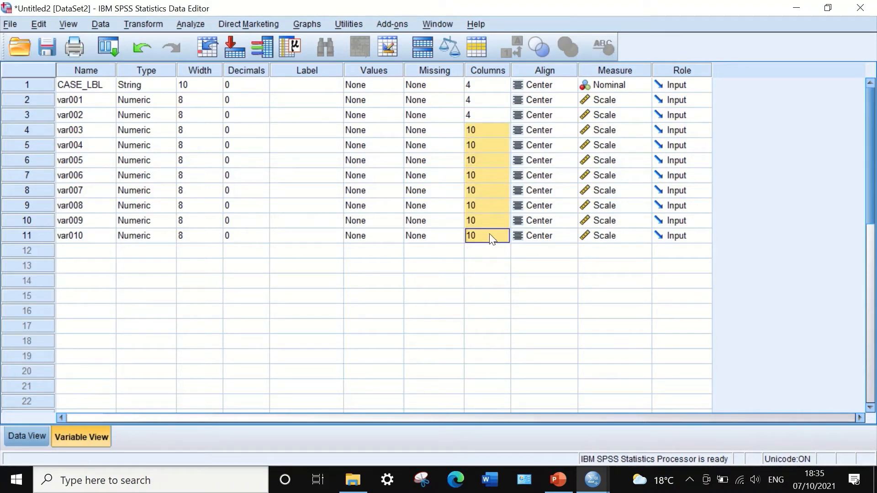
pyautogui.hotkey('ctrl', 'v')
pyautogui.click(484, 251)
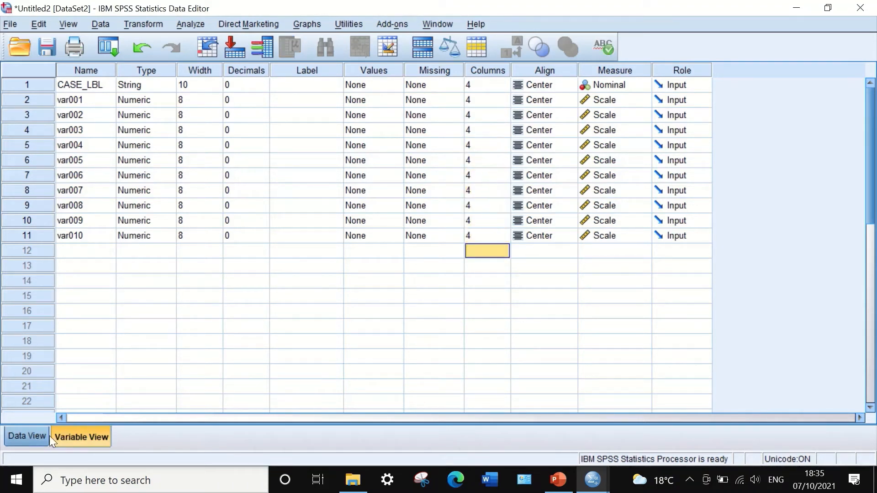
pyautogui.click(26, 437)
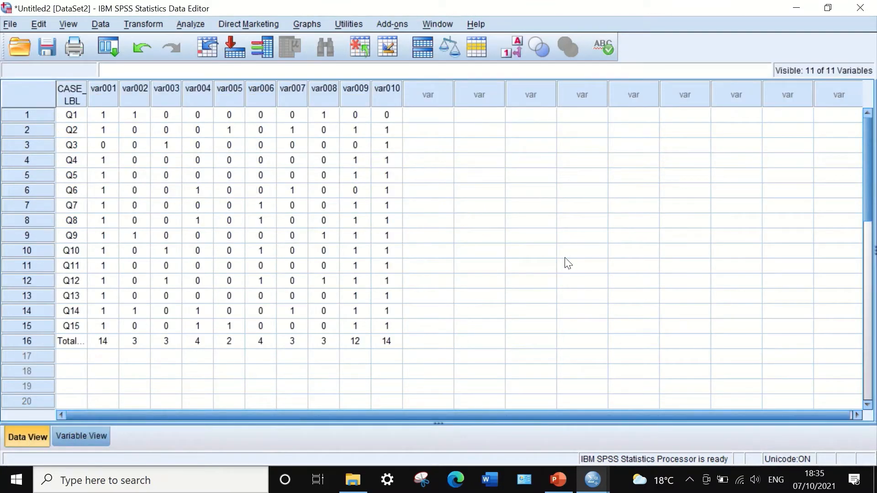
# Rename variables var001 through var010 by replacing all "var0" with "S" in their names, and display the data
pyautogui.click(78, 438)
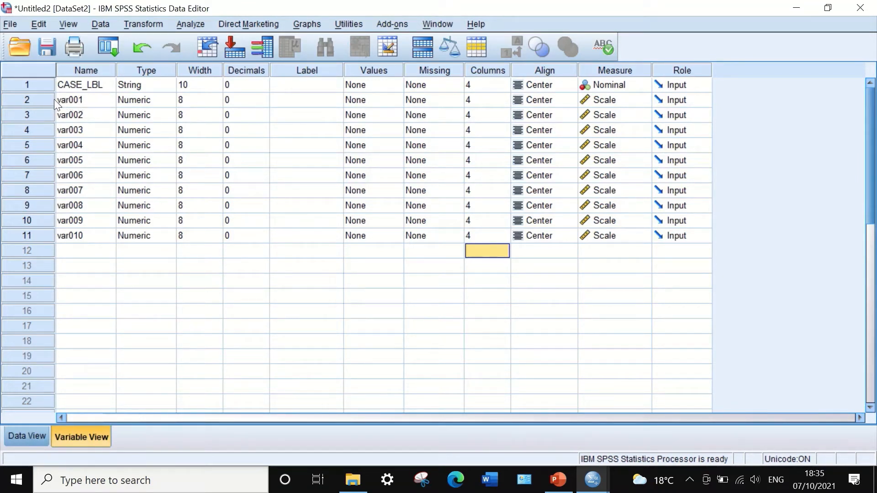
pyautogui.click(90, 103)
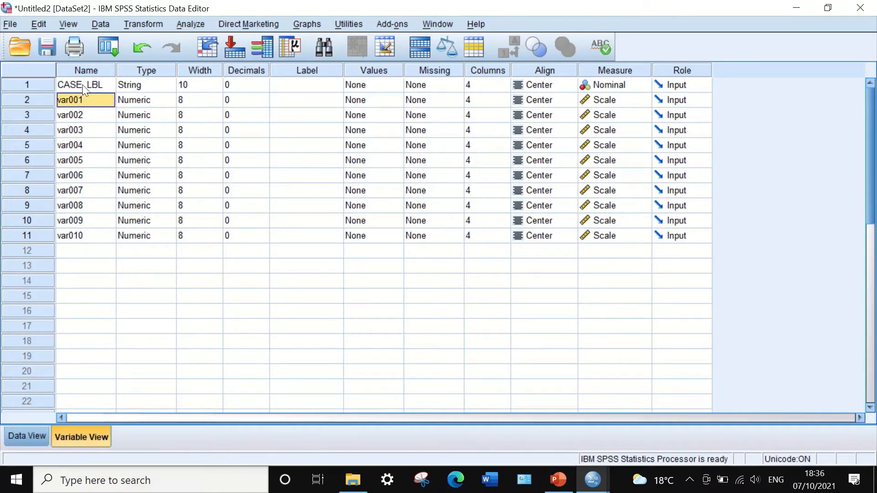
pyautogui.moveTo(89, 94); pyautogui.dragTo(98, 231)
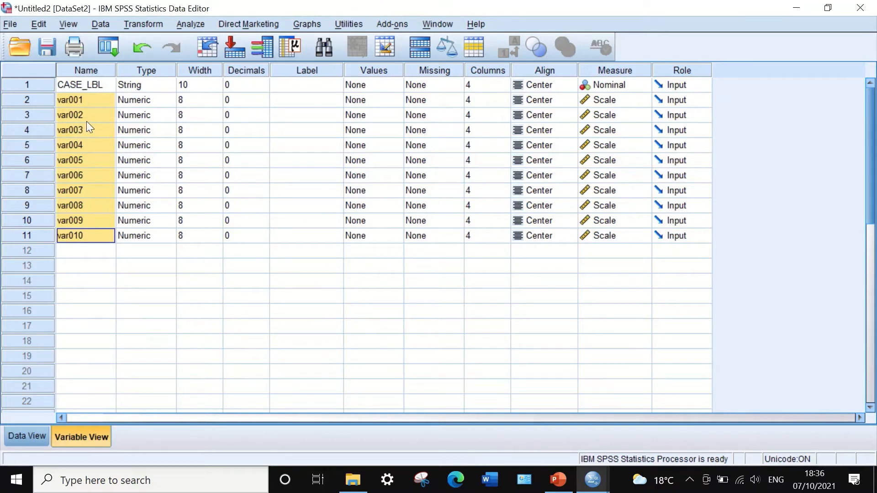
pyautogui.hotkey('ctrl', 'f')
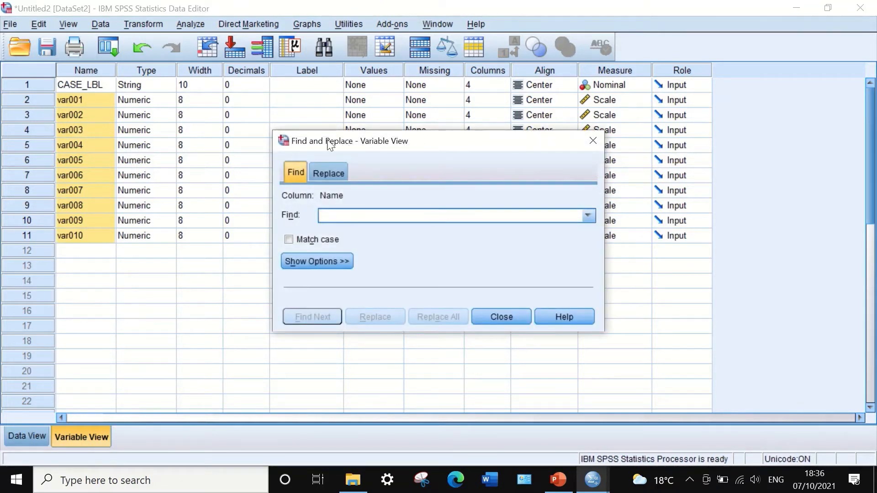
pyautogui.click(333, 172)
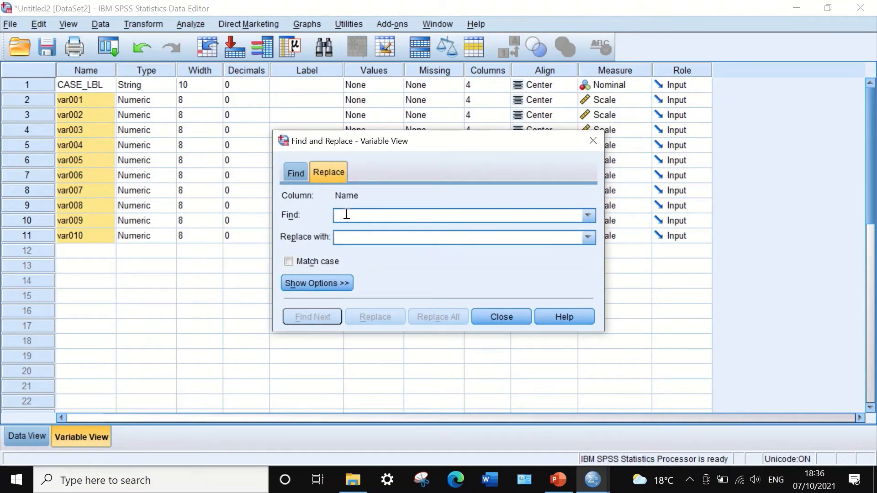
pyautogui.write('var0')
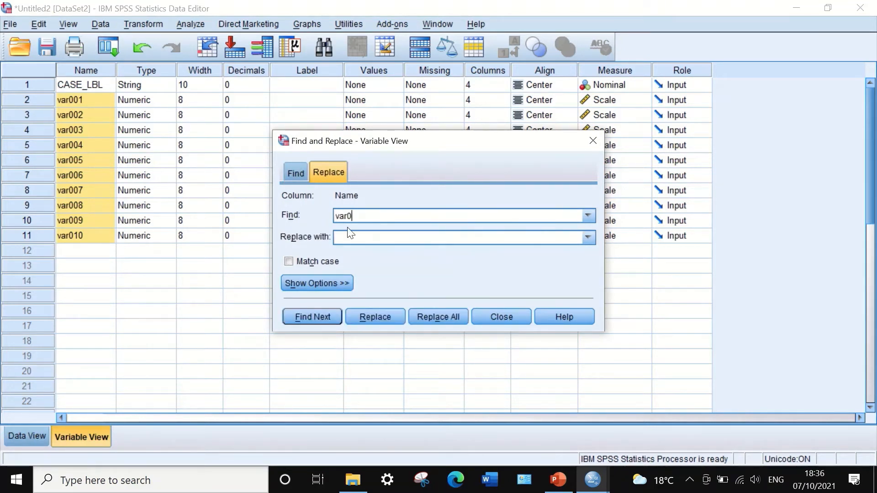
pyautogui.write('S')
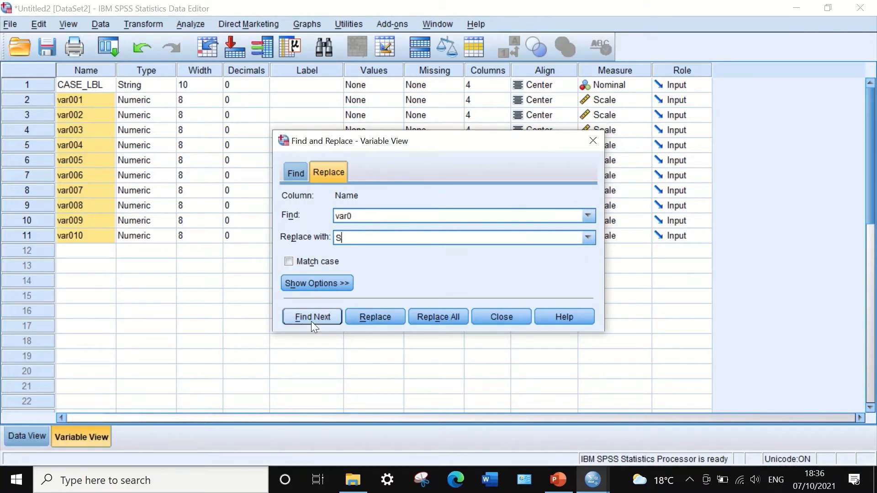
pyautogui.click(434, 317)
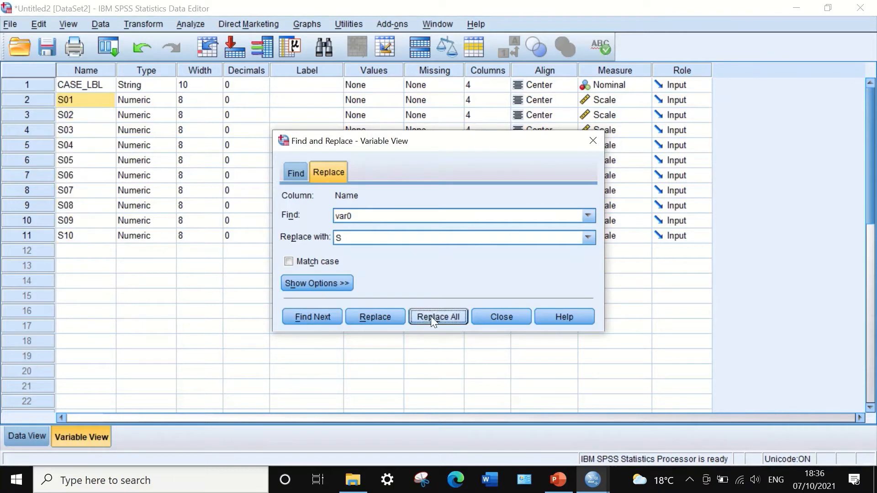
pyautogui.click(482, 316)
pyautogui.click(28, 435)
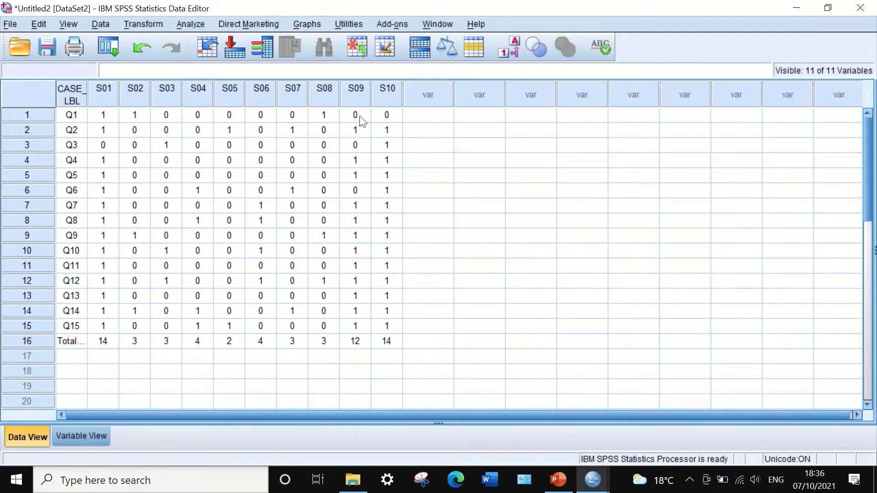
# Start computing a target variable P with the statistical Mean function as its numeric expression
pyautogui.click(151, 24)
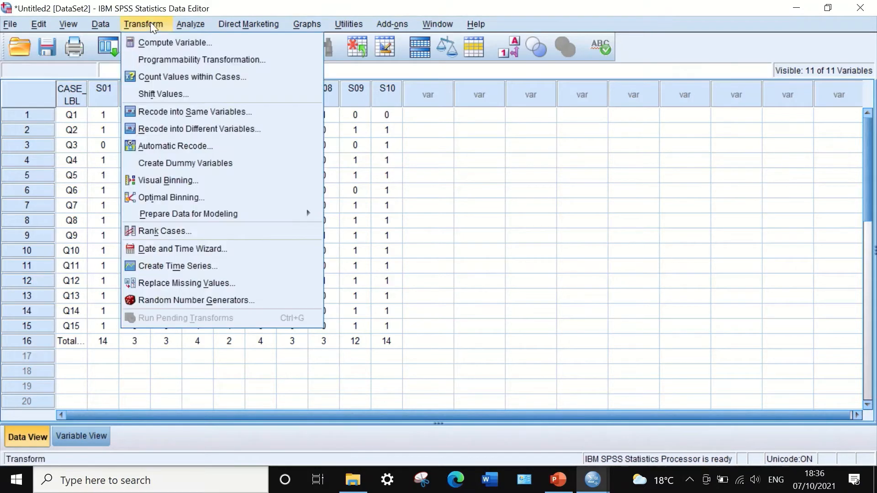
pyautogui.click(166, 43)
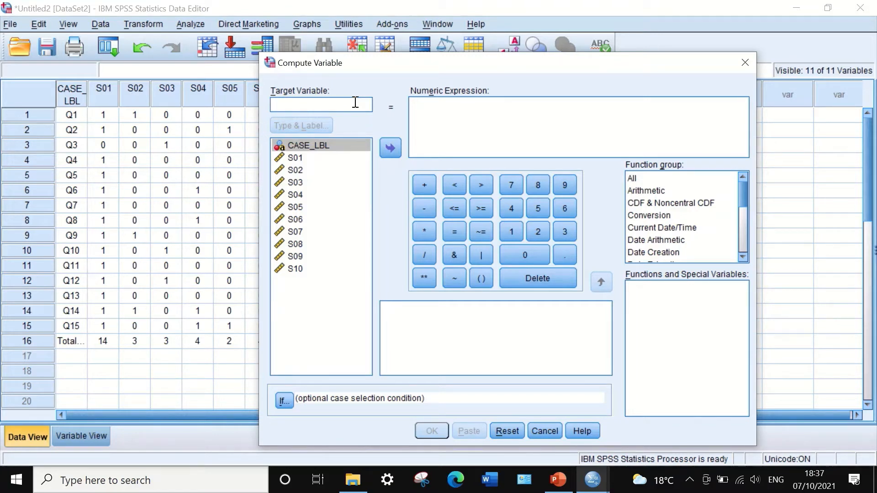
pyautogui.write('P')
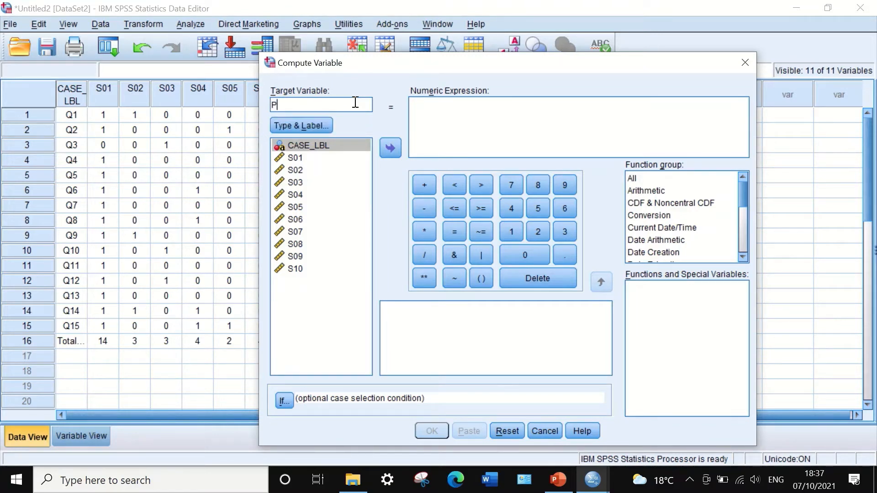
pyautogui.click(433, 121)
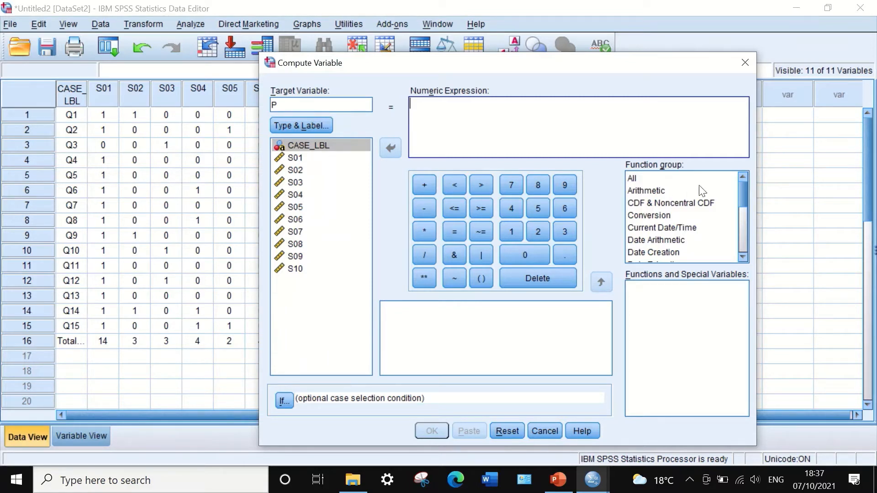
pyautogui.click(634, 180)
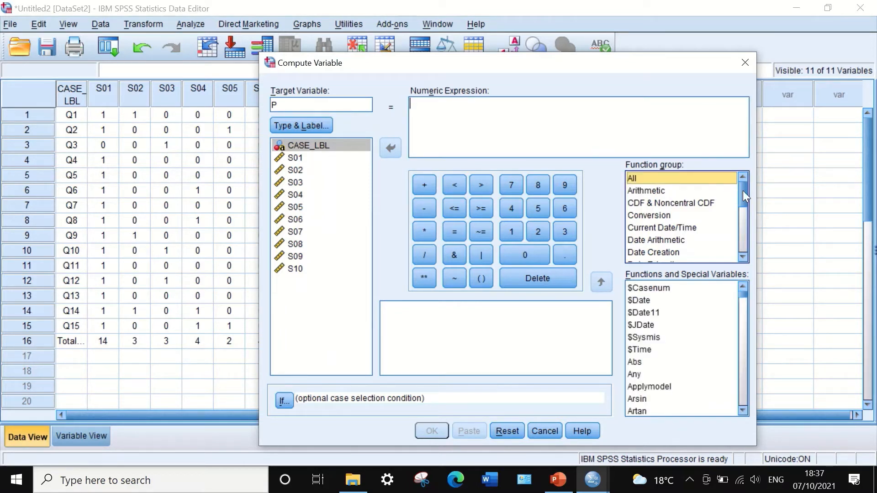
pyautogui.moveTo(743, 195); pyautogui.dragTo(735, 232)
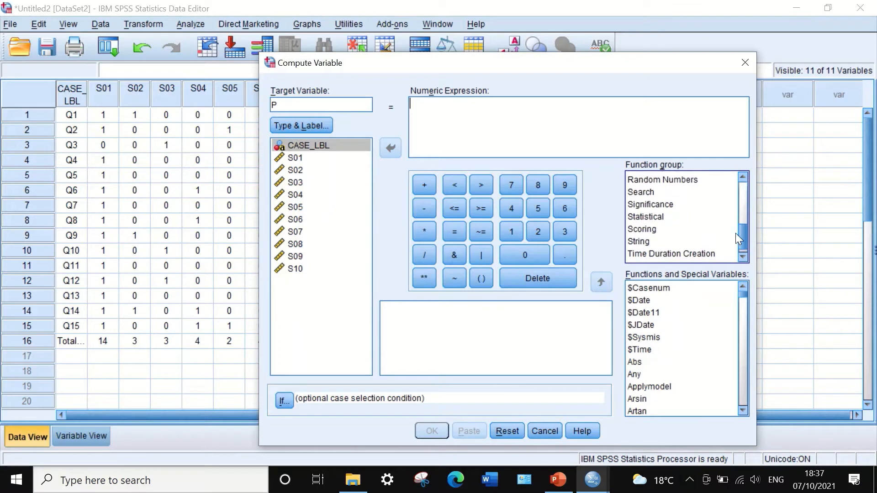
pyautogui.click(659, 218)
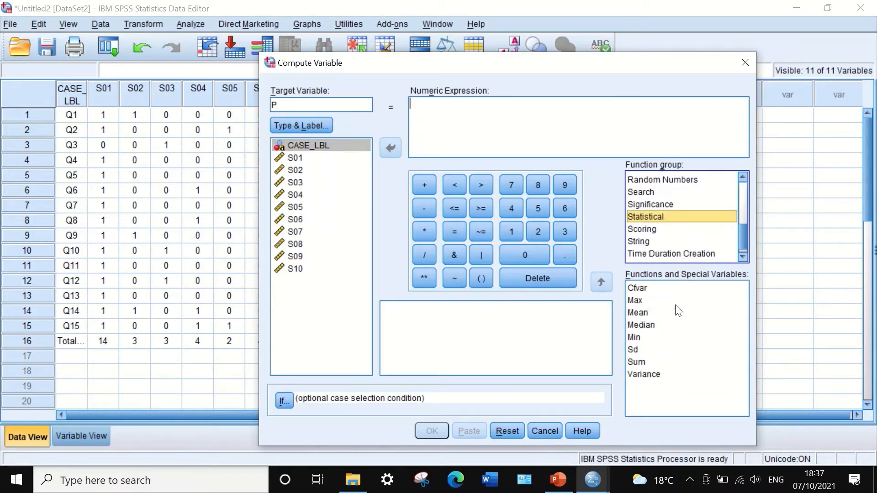
pyautogui.click(647, 313)
pyautogui.moveTo(648, 314); pyautogui.dragTo(437, 108)
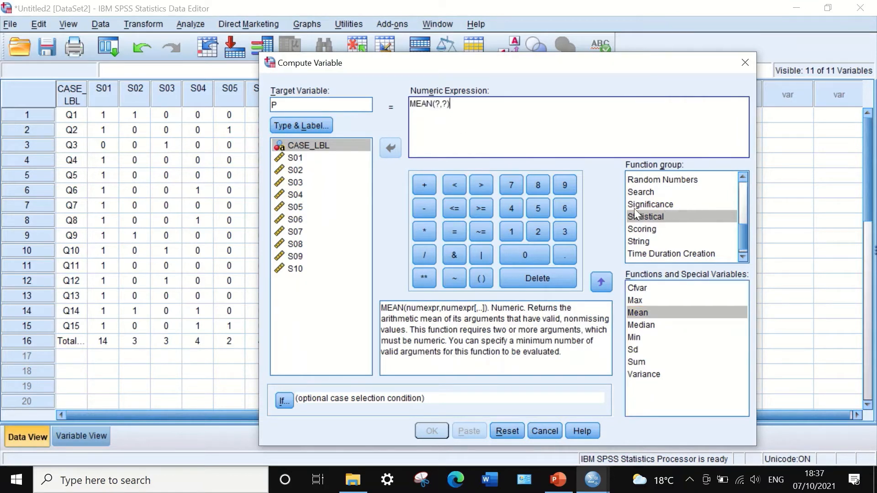
# Replace the placeholder arguments of the MEAN expression with S01, S02 and S03, separated by commas
pyautogui.click(438, 103)
pyautogui.click(297, 157)
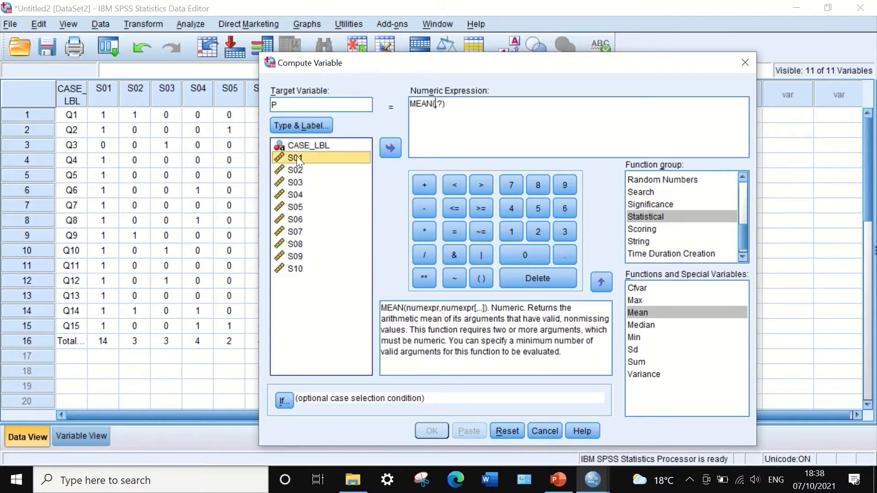
pyautogui.click(391, 148)
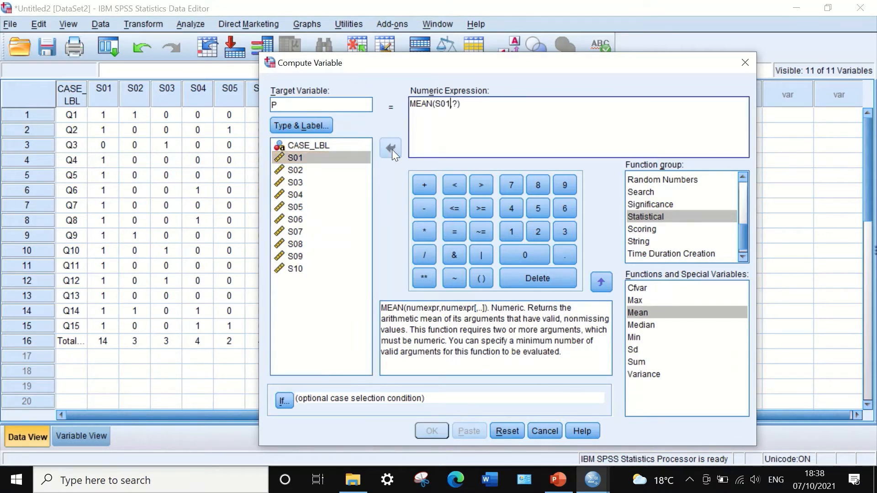
pyautogui.click(457, 103)
pyautogui.press('BackSpace')
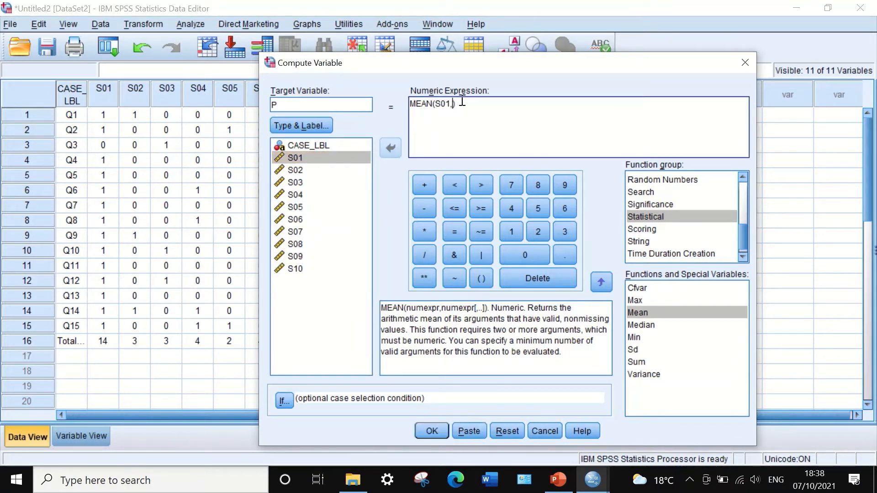
pyautogui.click(304, 170)
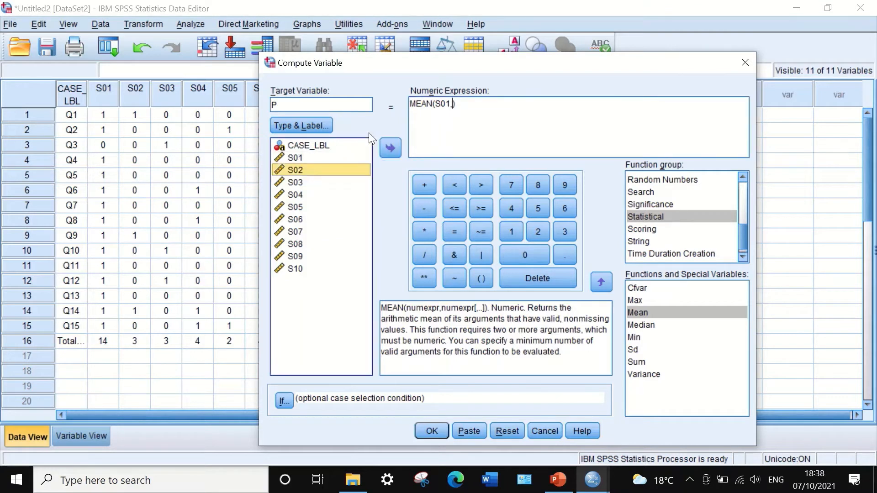
pyautogui.click(391, 147)
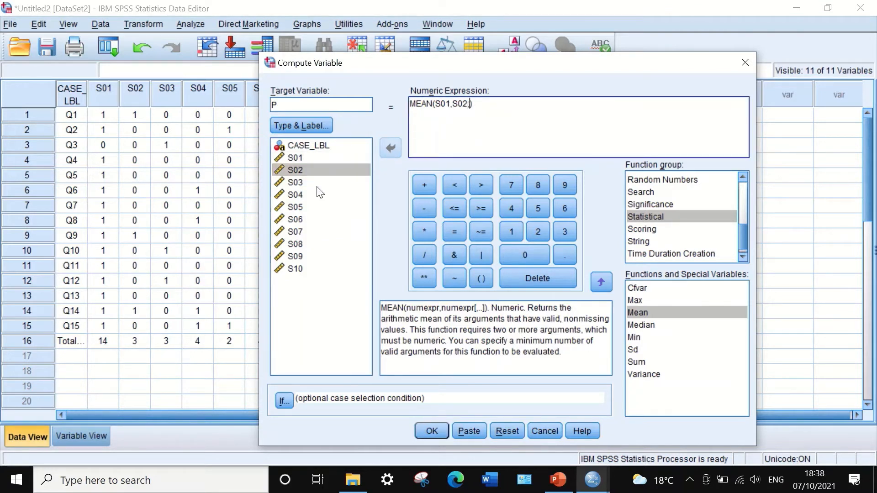
pyautogui.click(296, 183)
pyautogui.click(389, 147)
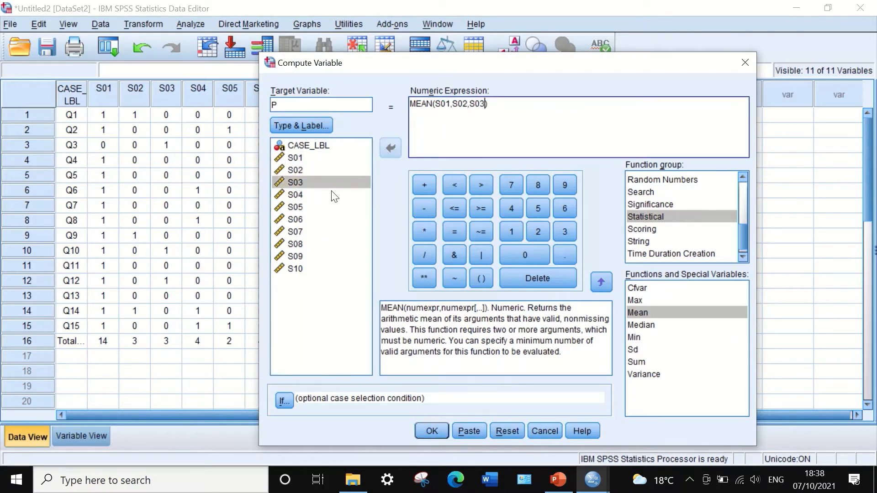
pyautogui.write(',')
# Add S04 and S05 to the MEAN expression, each followed by a comma
pyautogui.click(293, 192)
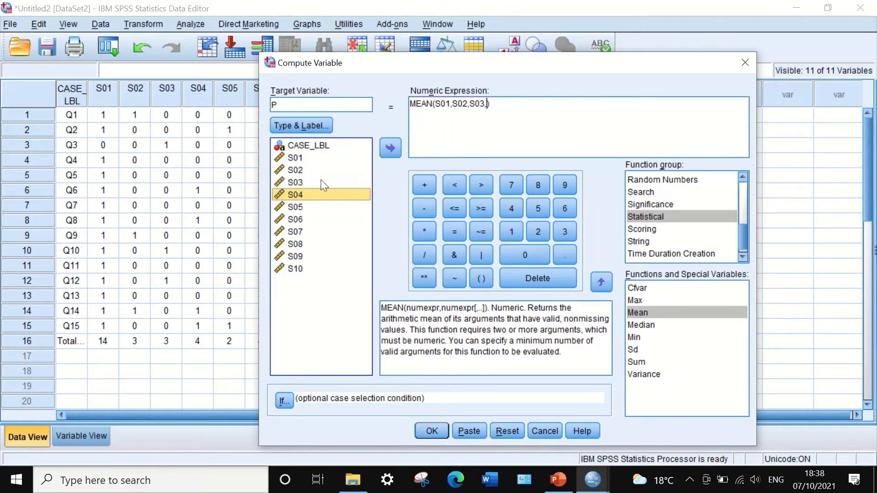
pyautogui.click(391, 147)
pyautogui.write(',')
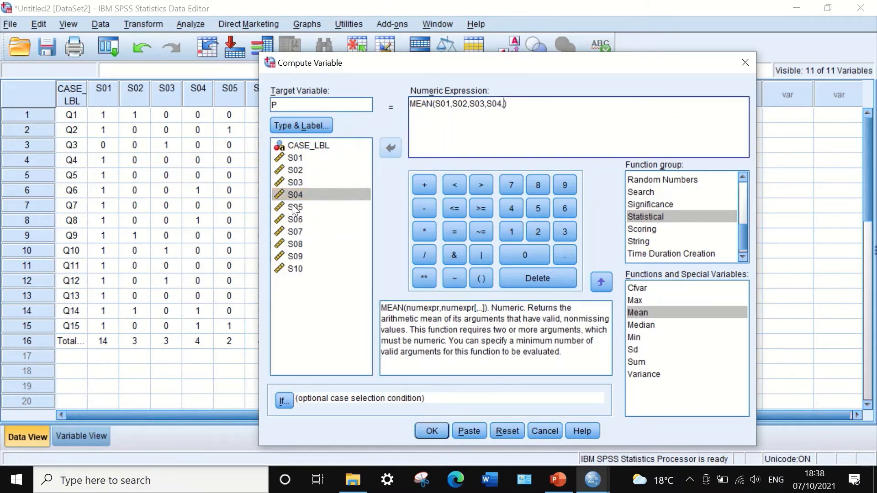
pyautogui.click(295, 207)
pyautogui.click(391, 147)
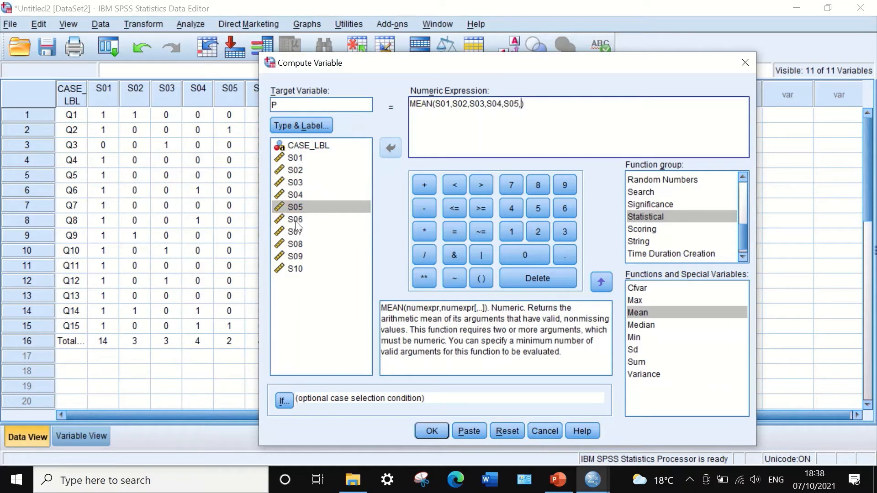
pyautogui.write(',')
# Add S06 and S07 to the MEAN expression and put a comma after each of them
pyautogui.click(296, 219)
pyautogui.click(390, 147)
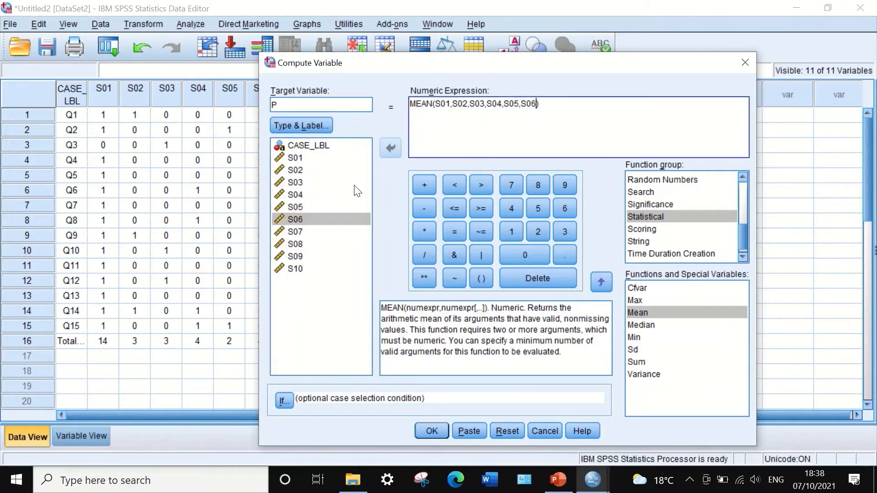
pyautogui.click(293, 232)
pyautogui.click(389, 146)
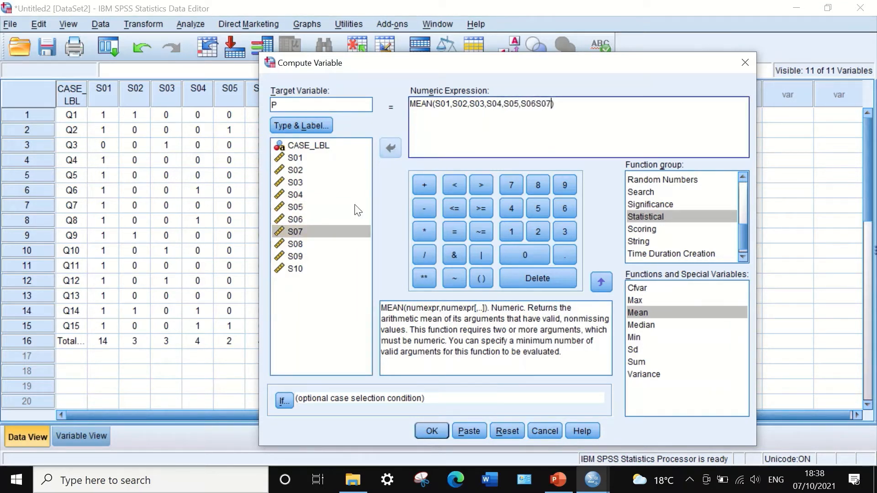
pyautogui.click(538, 104)
pyautogui.write(',')
pyautogui.click(552, 103)
pyautogui.write(',')
# Extend the MEAN expression with S08 and S09, inserting a comma after each
pyautogui.click(301, 243)
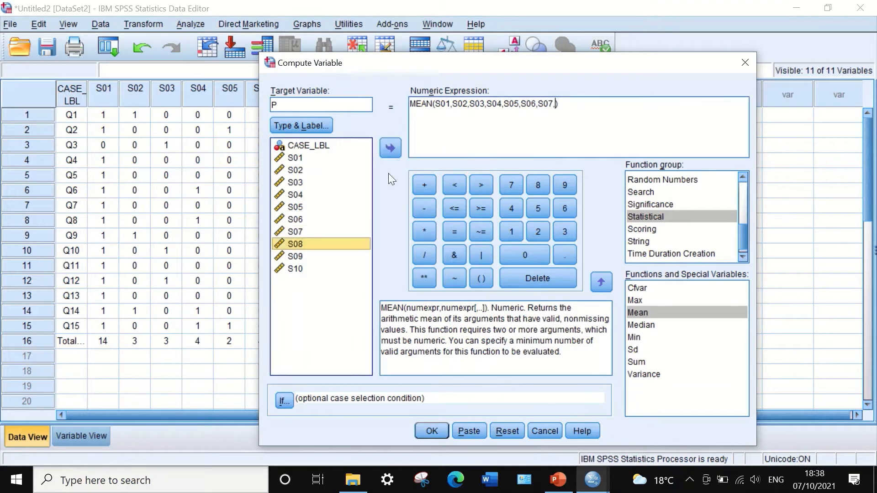
pyautogui.click(390, 147)
pyautogui.click(301, 257)
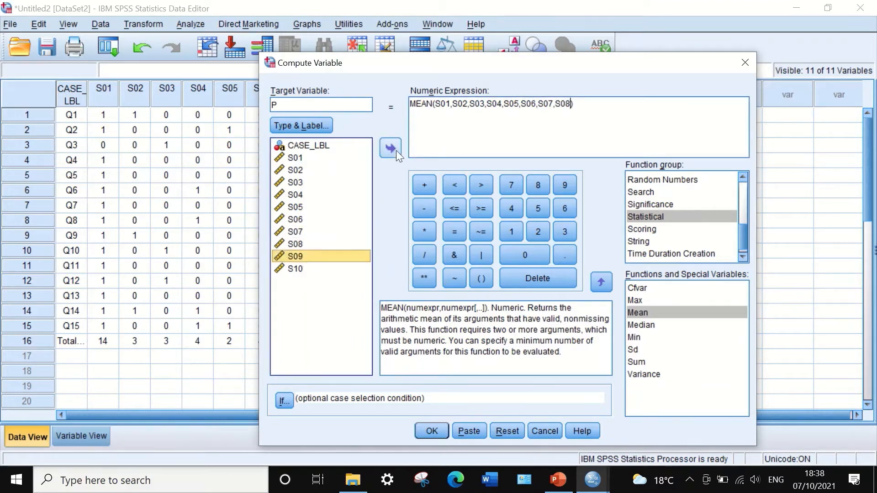
pyautogui.click(391, 148)
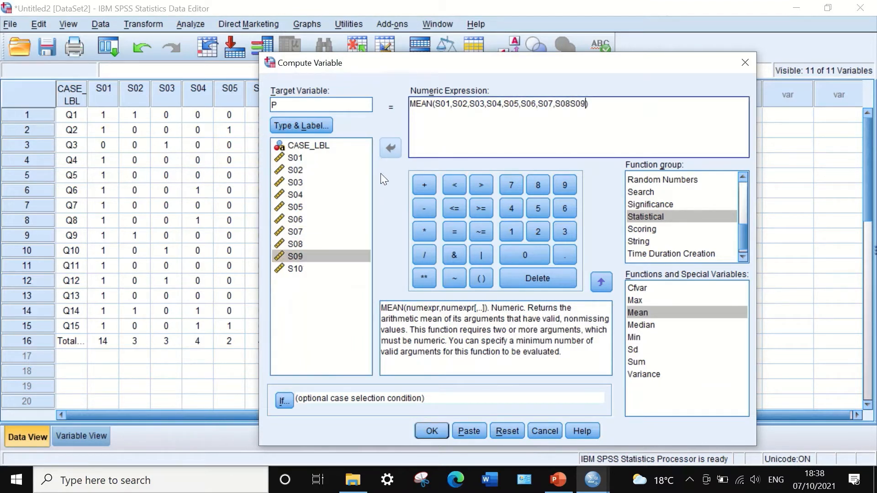
pyautogui.click(571, 105)
pyautogui.write(',')
pyautogui.click(585, 104)
pyautogui.write(',')
# Add S10 as the last argument of the MEAN expression and compute variable P
pyautogui.click(302, 270)
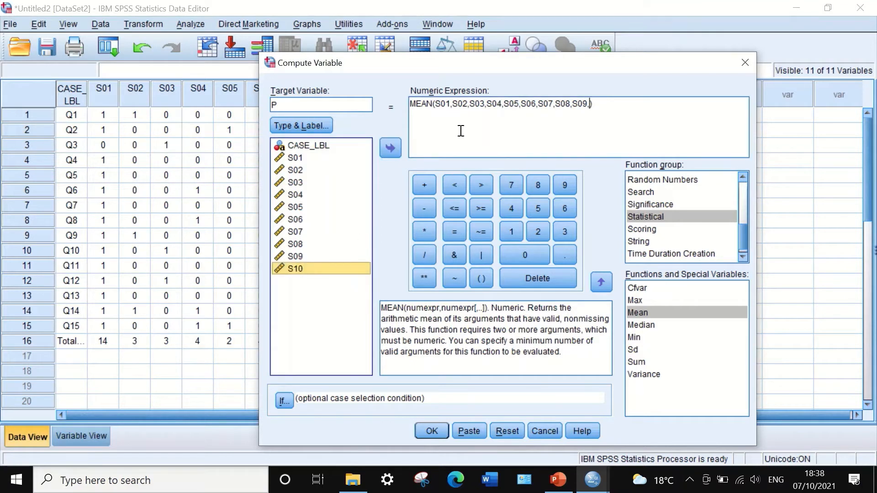
pyautogui.click(389, 152)
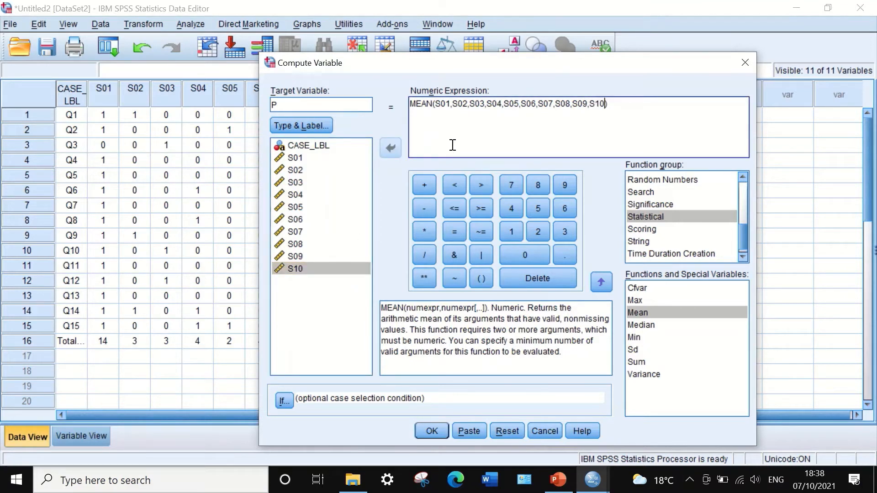
pyautogui.click(629, 111)
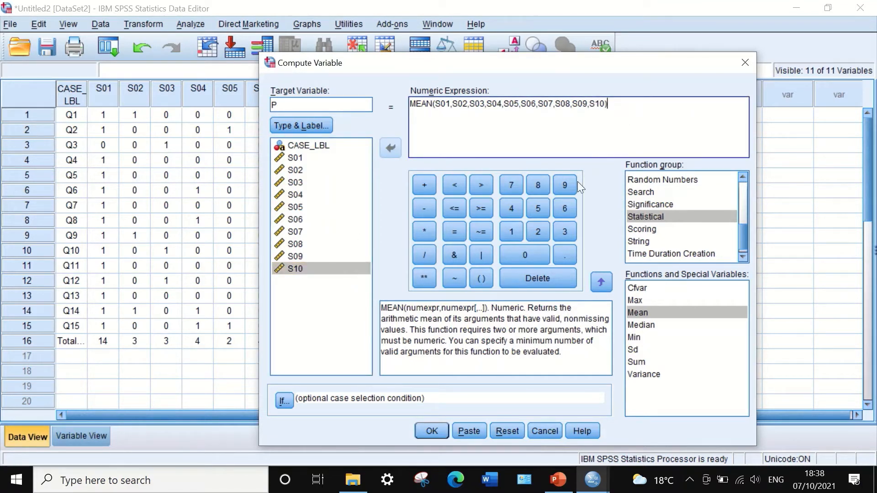
pyautogui.click(431, 431)
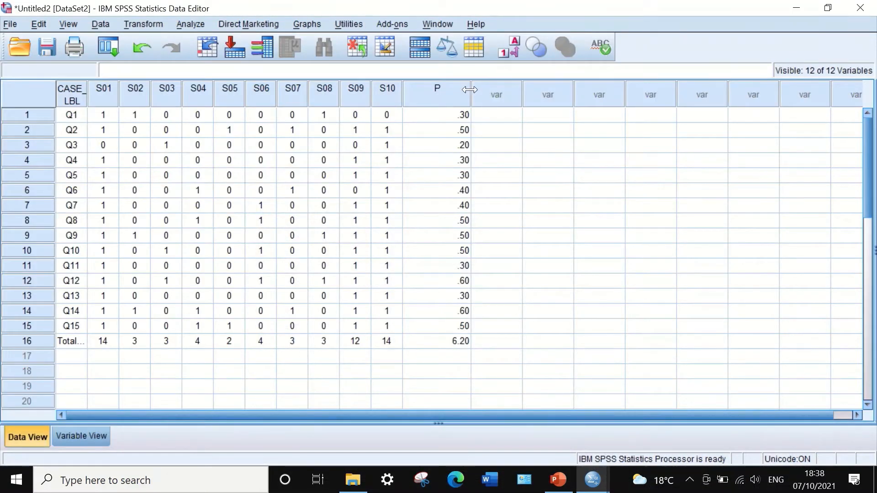
# Narrow the P column to fit its values and clear the P value in the Total row, case 16
pyautogui.moveTo(469, 90); pyautogui.dragTo(428, 90)
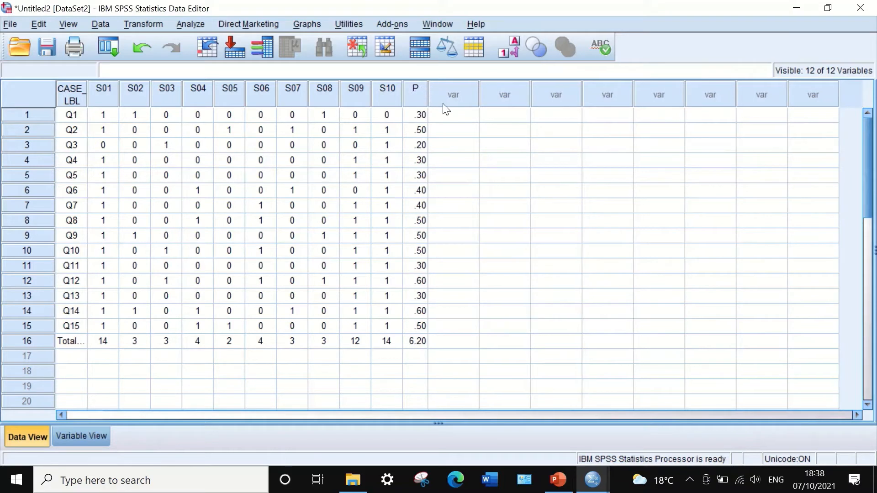
pyautogui.click(415, 342)
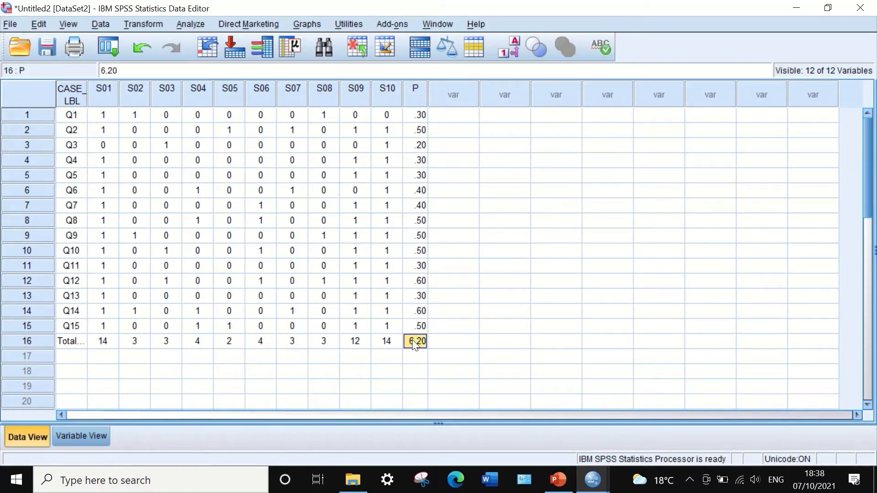
pyautogui.press('Delete')
# Start a new Compute Variable definition with the previous settings reset and q as the target variable
pyautogui.click(149, 20)
pyautogui.click(151, 39)
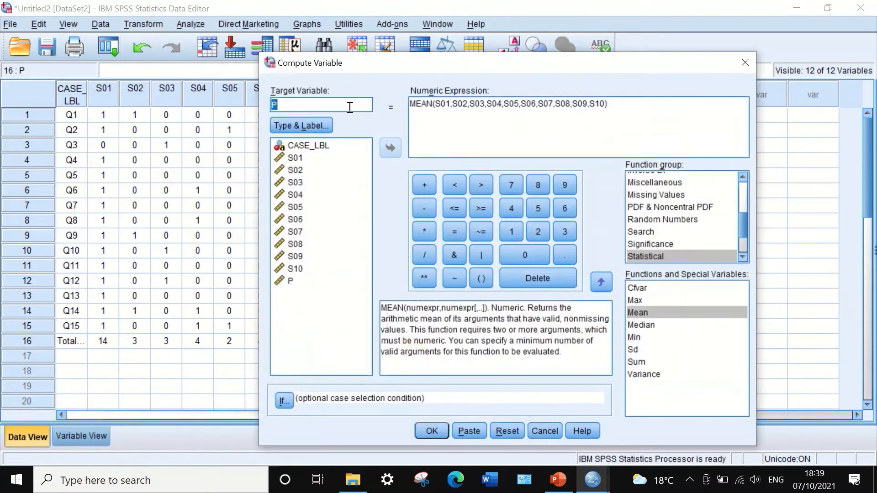
pyautogui.click(505, 429)
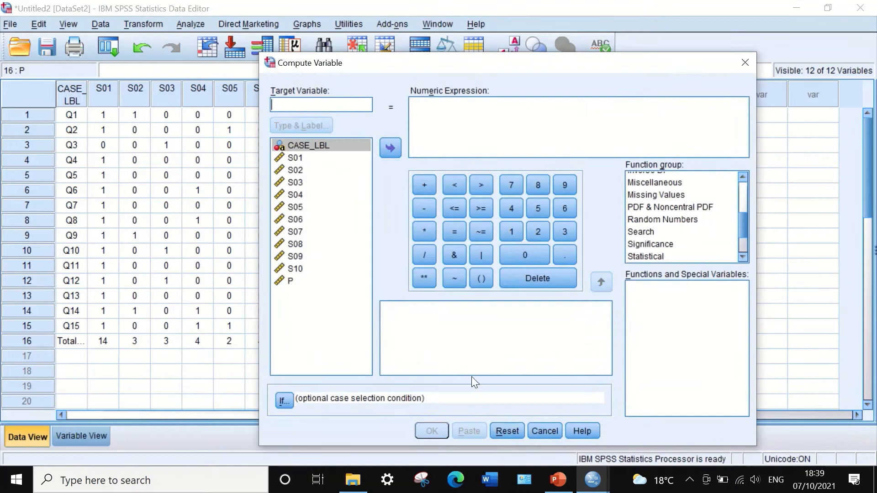
pyautogui.click(297, 105)
pyautogui.write('q')
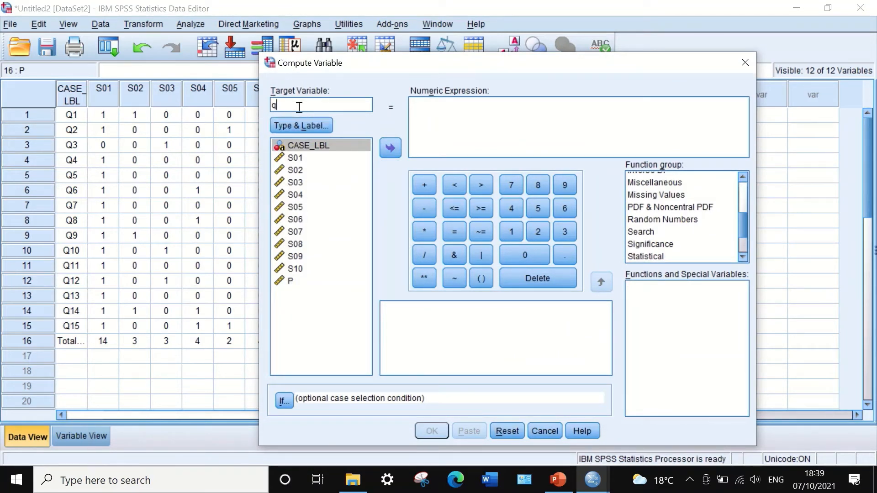
# Compute q with the expression 1 - P and narrow the q column to match the P column
pyautogui.click(444, 121)
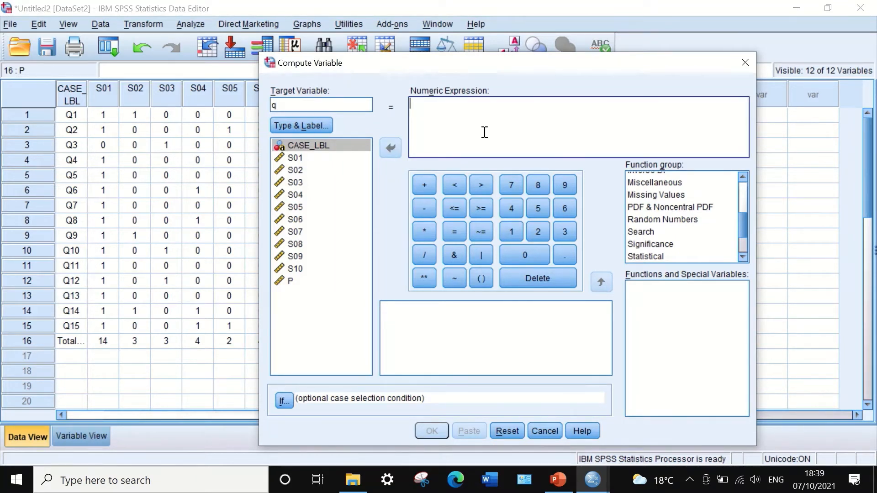
pyautogui.write('1')
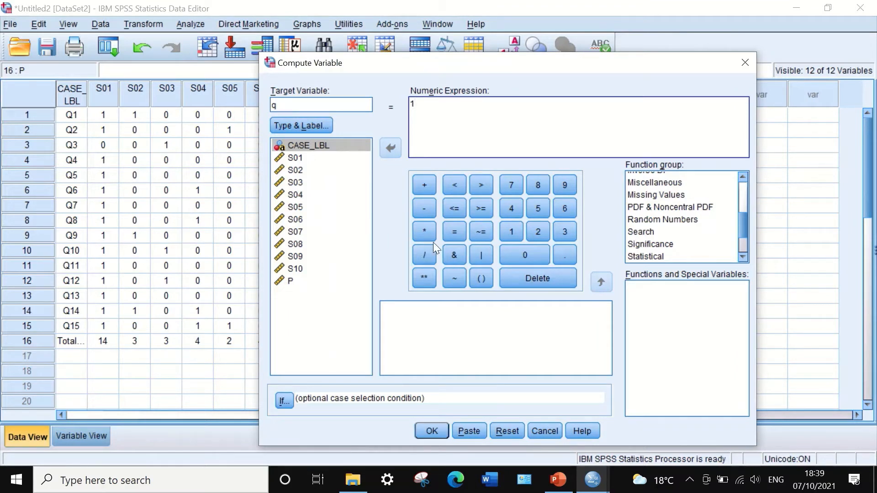
pyautogui.click(425, 209)
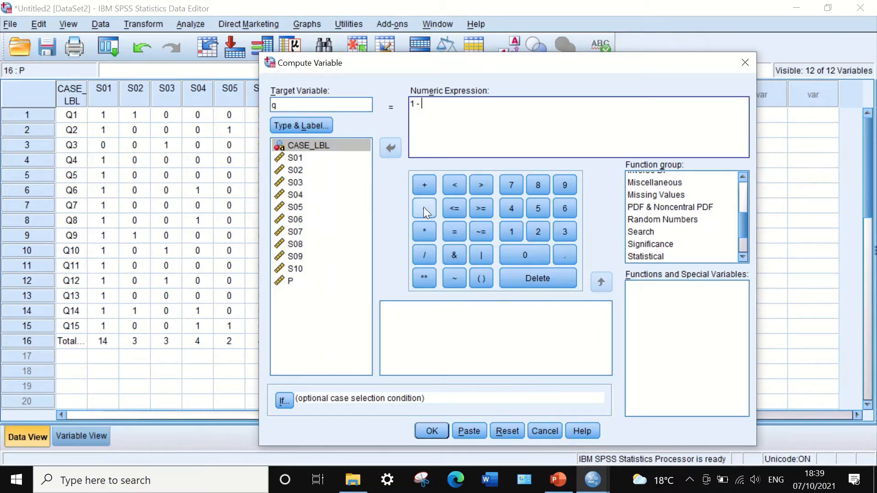
pyautogui.click(290, 281)
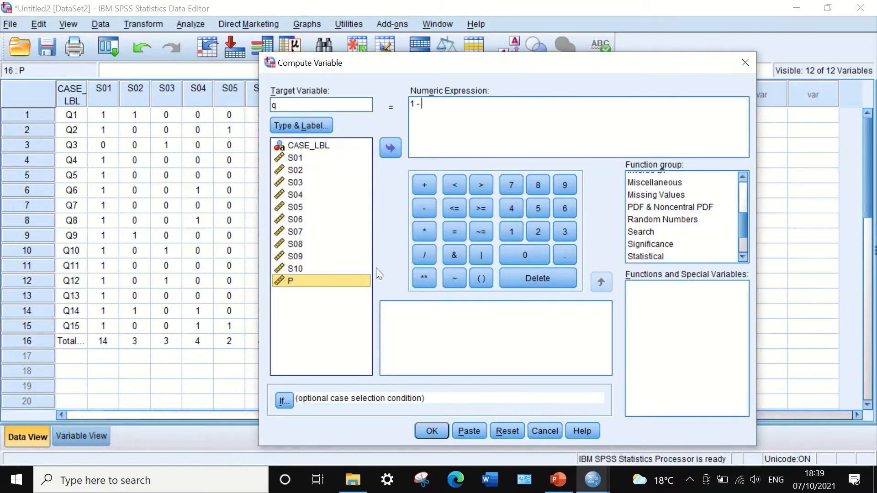
pyautogui.click(390, 147)
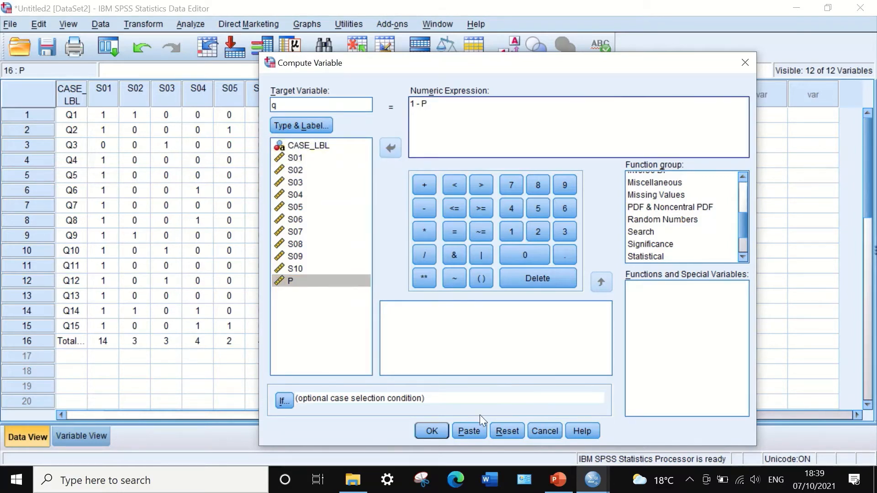
pyautogui.click(432, 430)
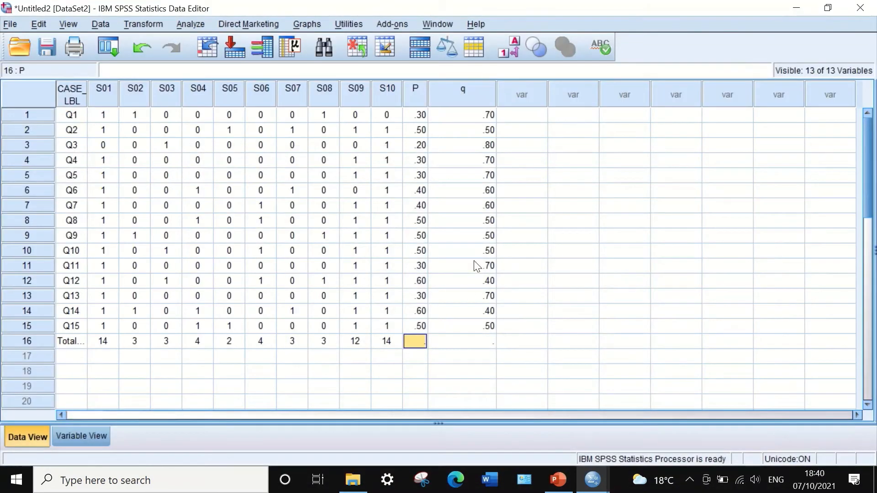
pyautogui.moveTo(496, 87); pyautogui.dragTo(453, 88)
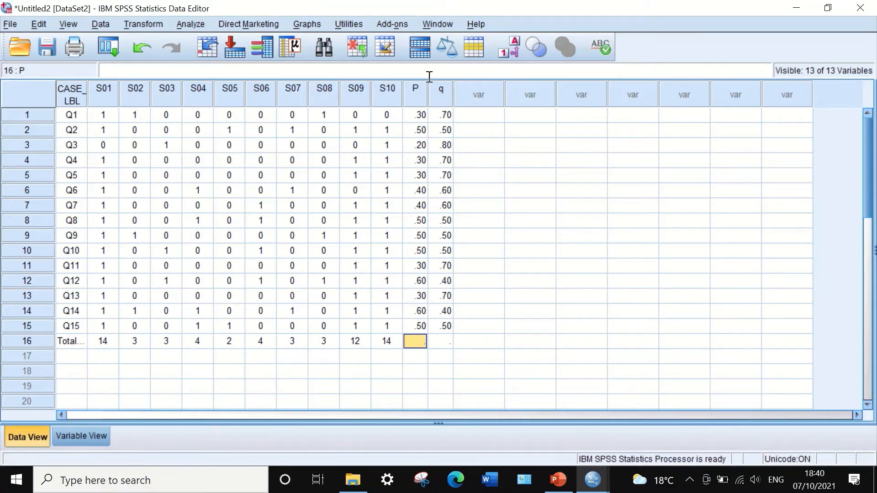
# Reset the Compute Variable definition and name the target variable PQ
pyautogui.click(143, 24)
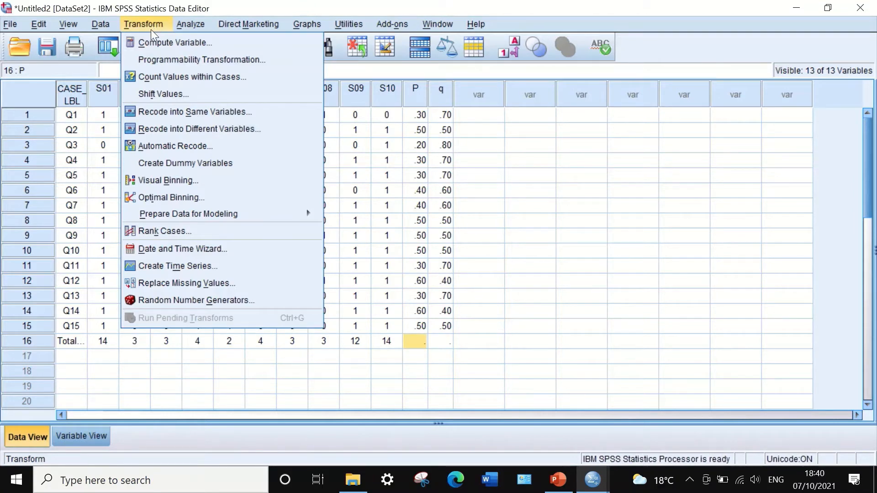
pyautogui.click(155, 43)
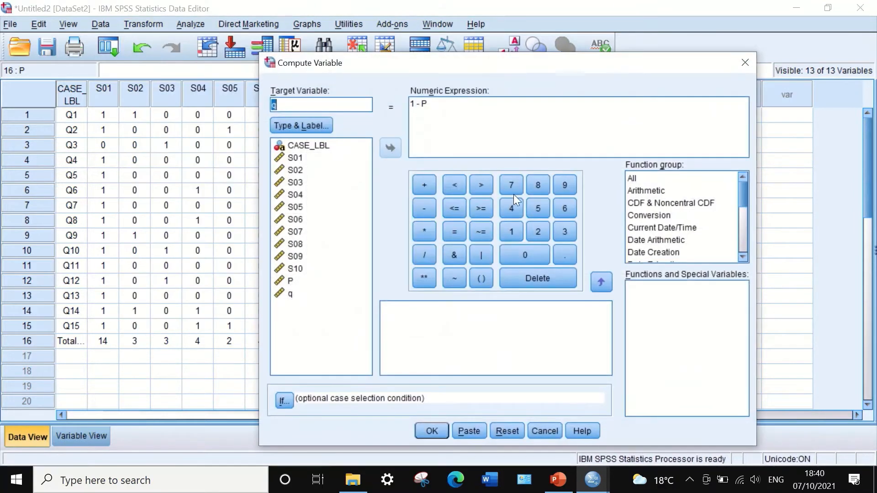
pyautogui.click(506, 431)
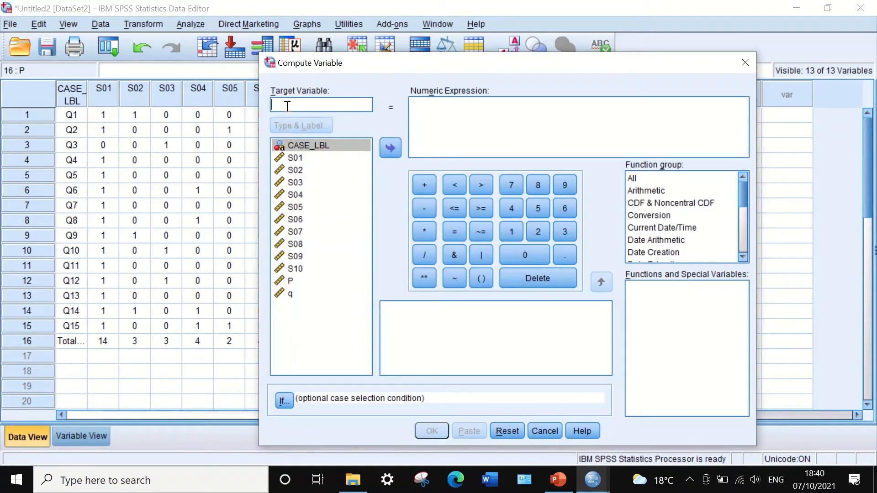
pyautogui.write('PQ')
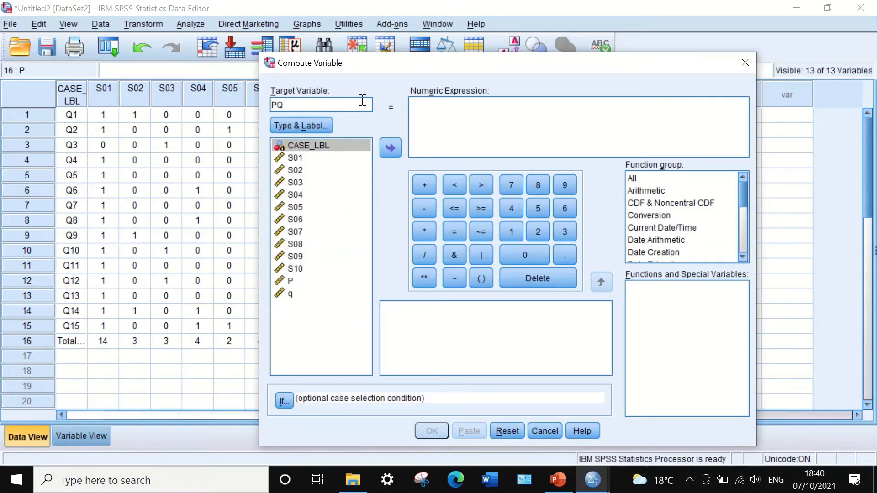
# Compute PQ with the numeric expression P * q
pyautogui.click(417, 112)
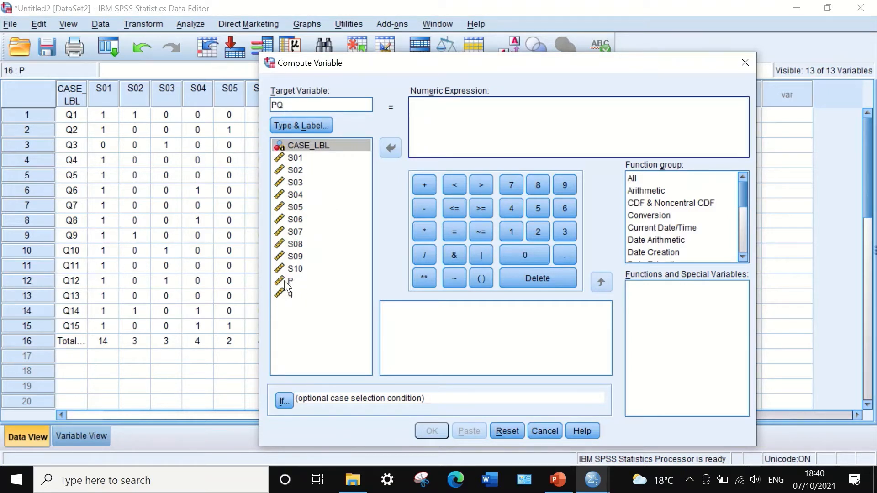
pyautogui.click(307, 283)
pyautogui.click(390, 145)
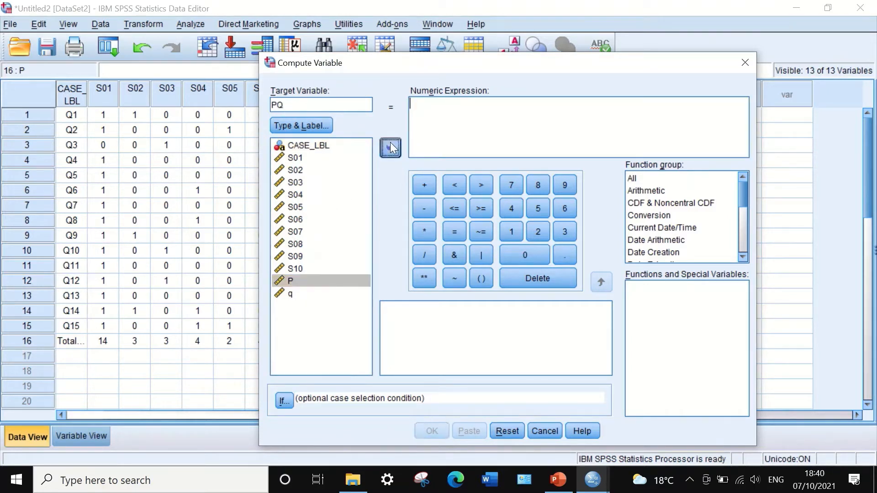
pyautogui.click(424, 232)
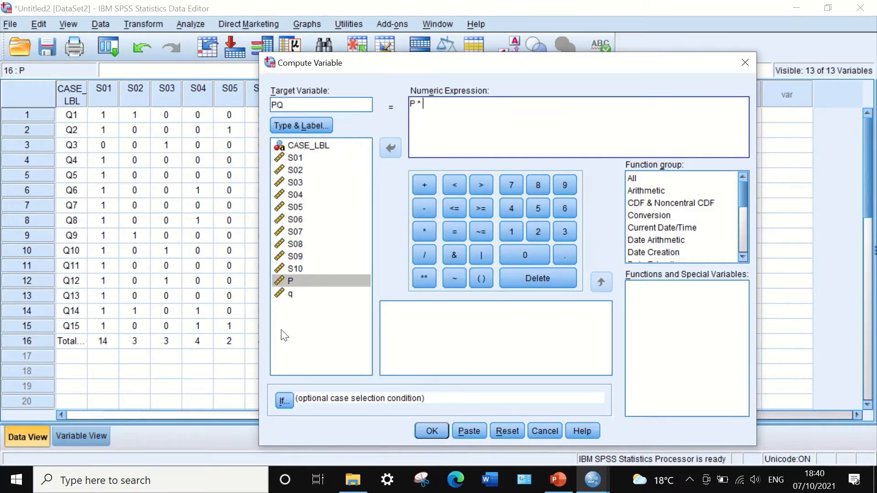
pyautogui.click(291, 294)
pyautogui.click(293, 294)
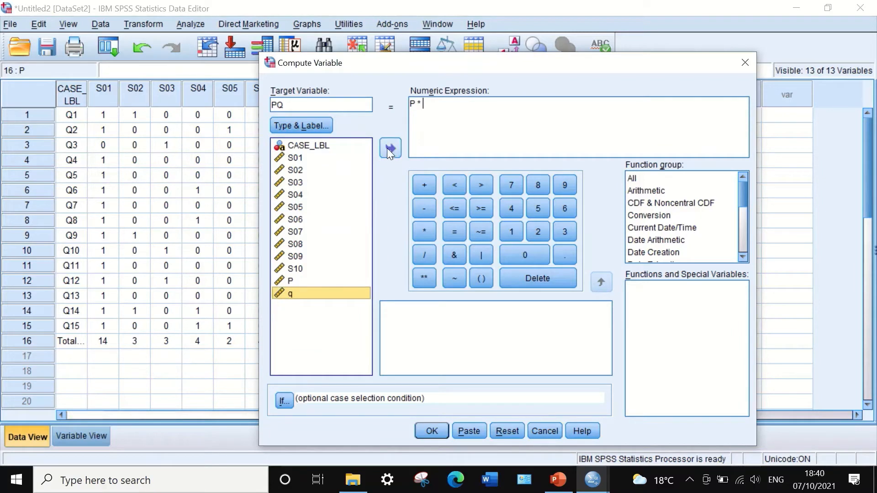
pyautogui.click(388, 148)
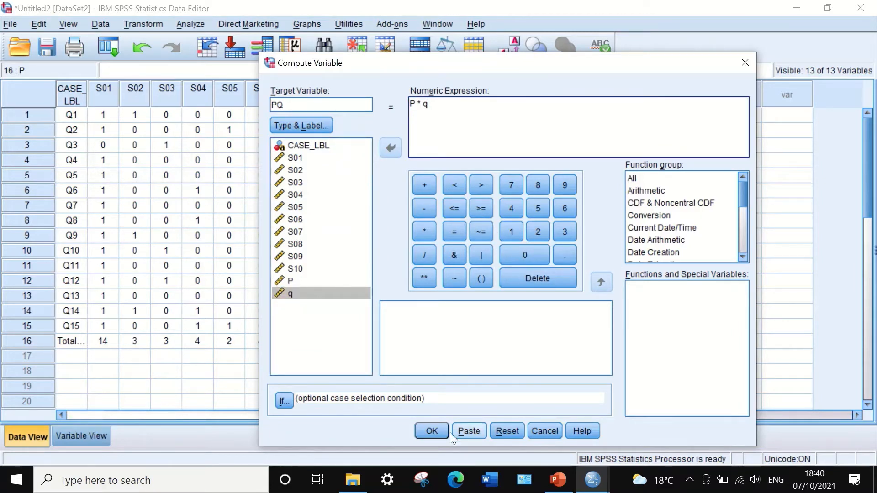
pyautogui.click(425, 427)
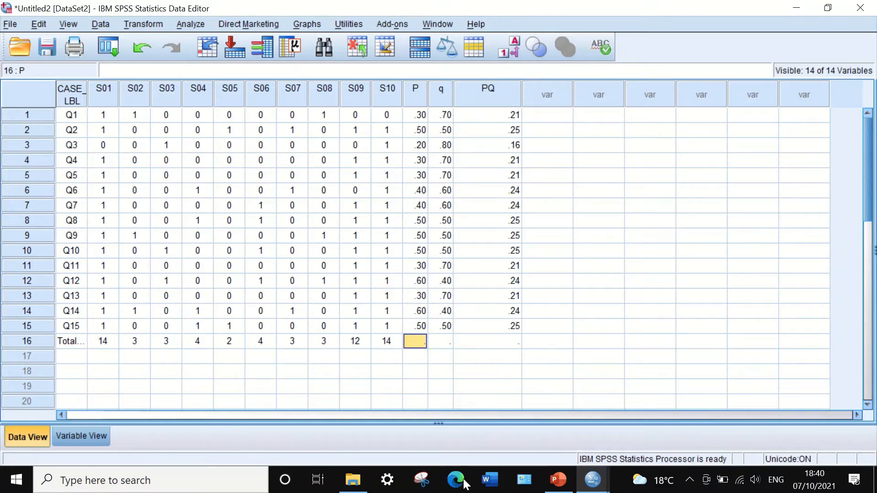
# Check the KR-20 formula slide in PowerPoint and return to the Untitled2 dataset in SPSS
pyautogui.click(558, 479)
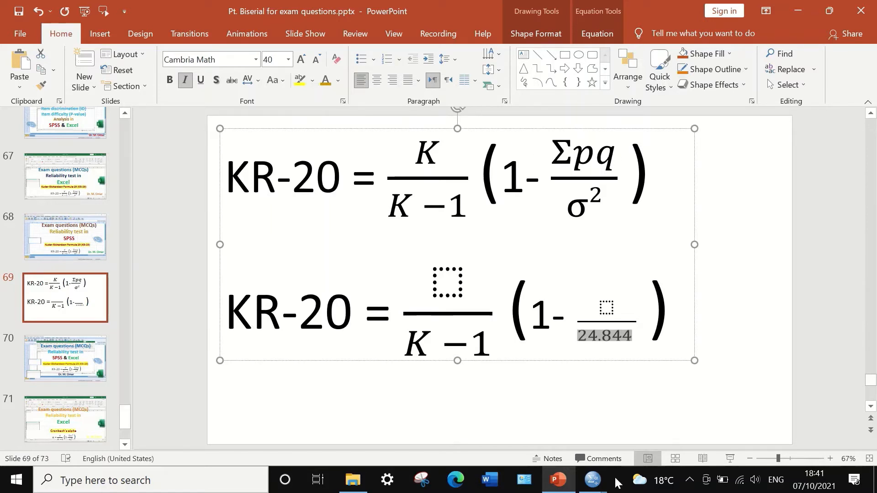
pyautogui.moveTo(593, 480)
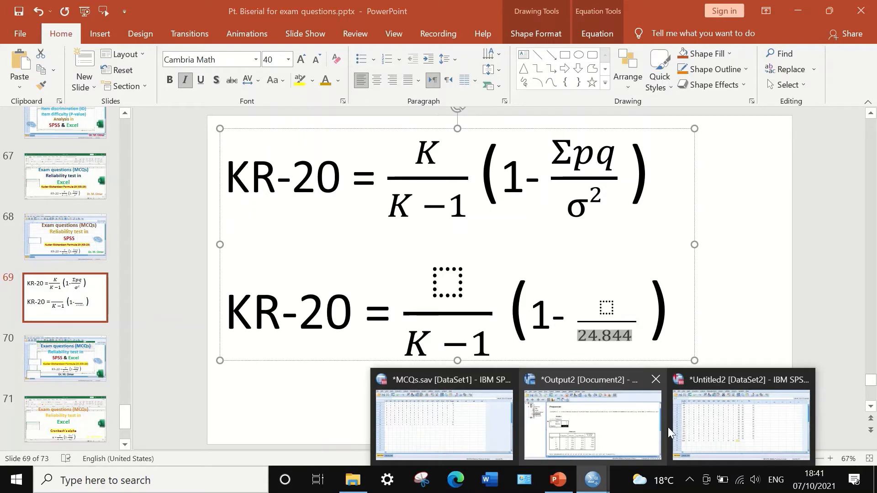
pyautogui.click(675, 415)
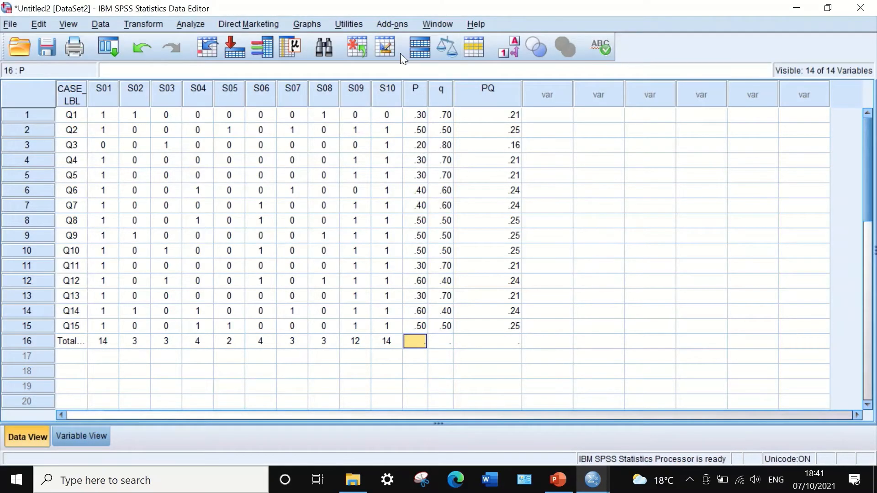
# Open a Frequencies analysis from the descriptive statistics and add PQ as its only variable
pyautogui.click(184, 21)
pyautogui.moveTo(195, 47)
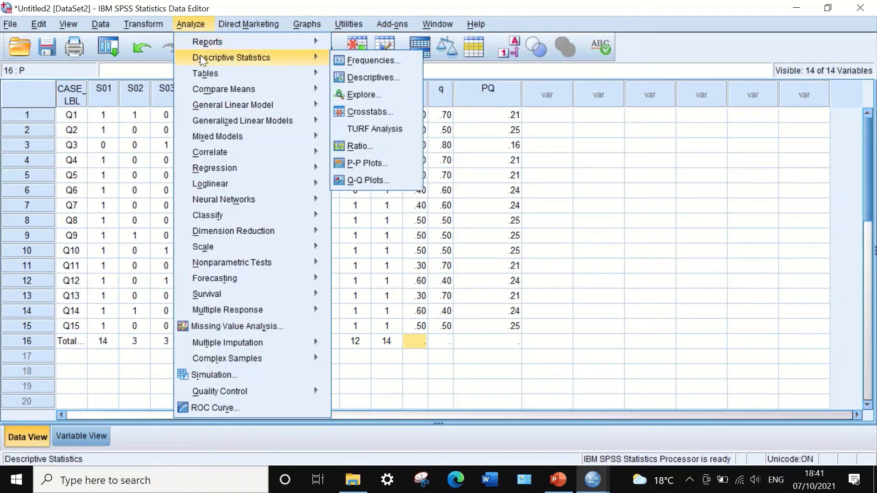
pyautogui.click(369, 60)
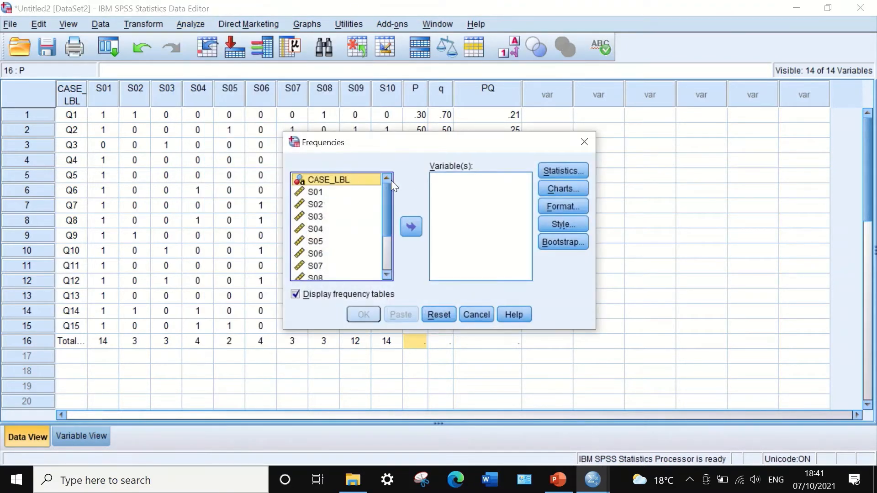
pyautogui.scroll(-2, 390, 224)
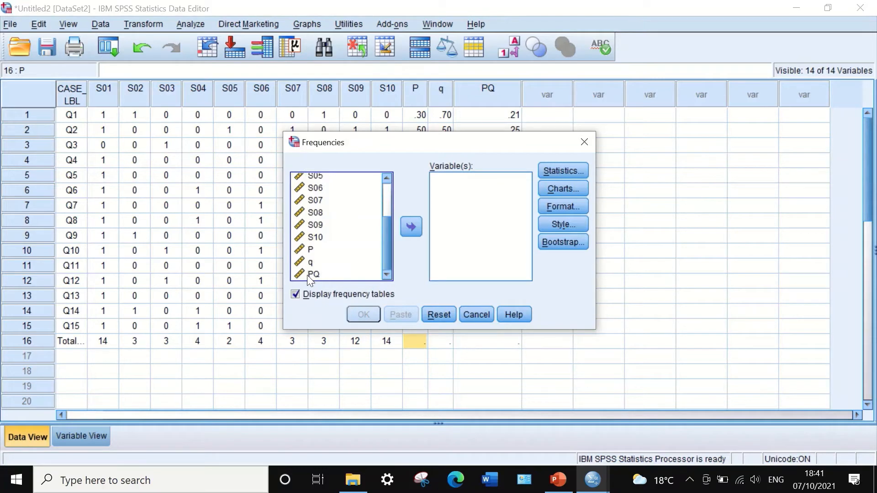
pyautogui.click(307, 274)
pyautogui.click(409, 227)
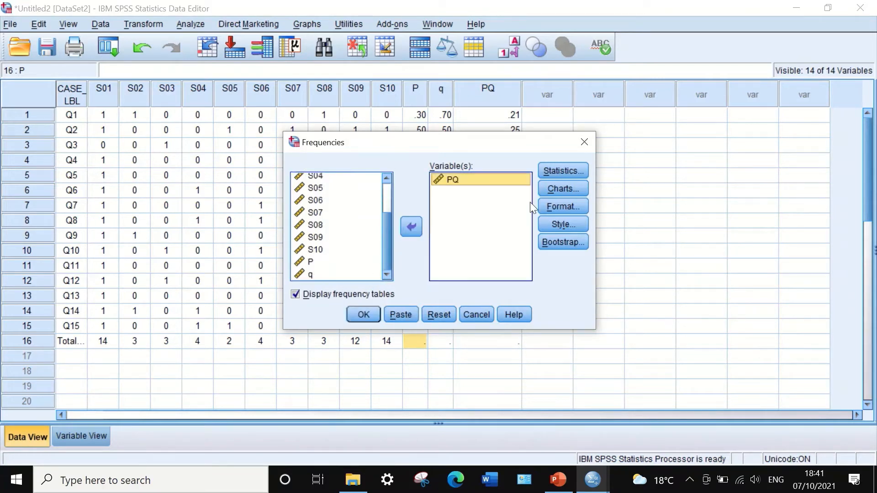
# Run the Frequencies analysis on PQ with the Sum statistic included
pyautogui.click(561, 171)
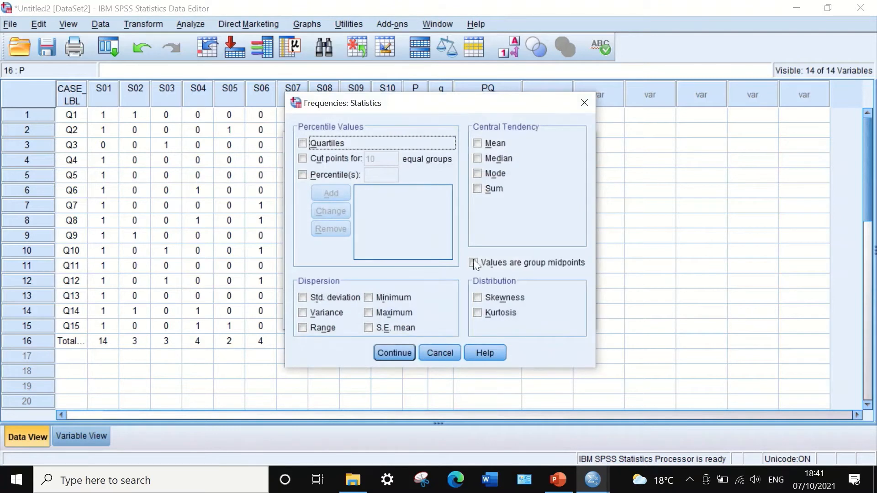
pyautogui.click(478, 188)
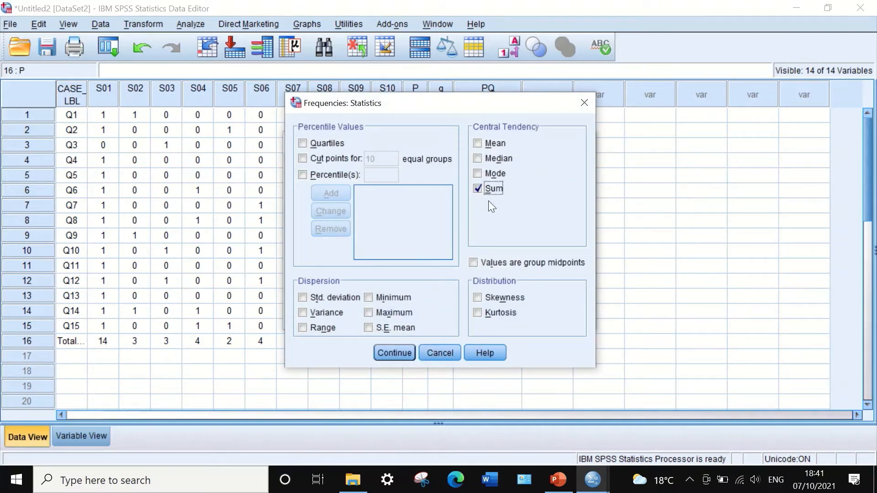
pyautogui.click(397, 352)
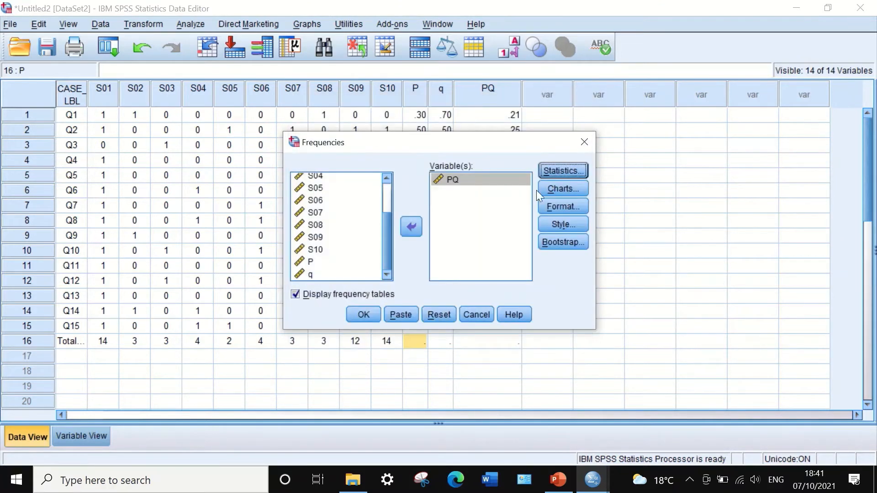
pyautogui.click(360, 315)
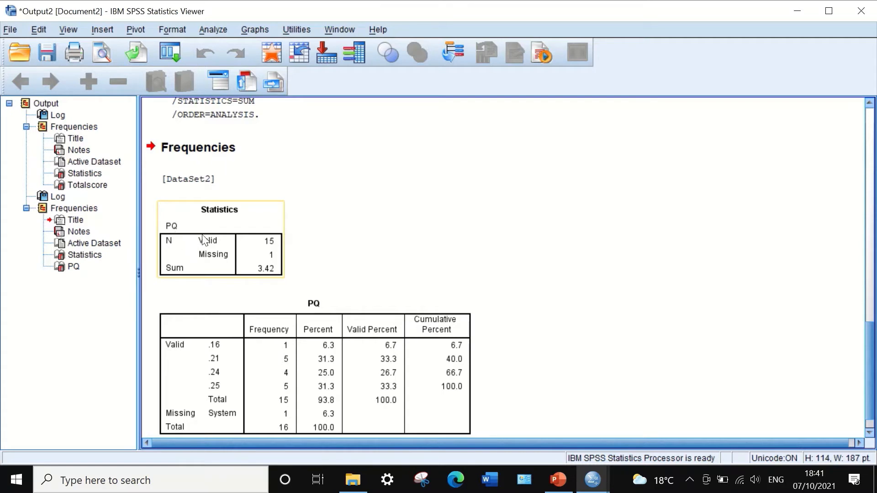
# Open the PQ Statistics table in the output for editing and copy its Sum value
pyautogui.scroll(-1, 273, 276)
pyautogui.click(270, 274)
pyautogui.click(267, 249)
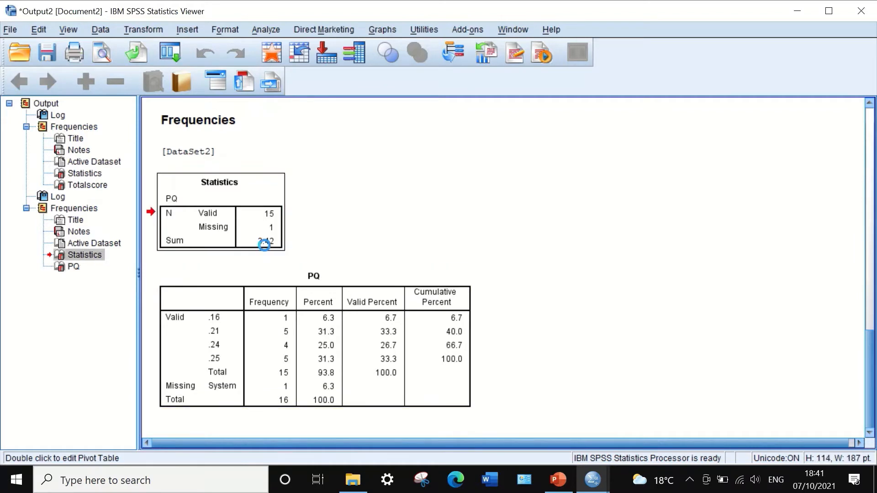
pyautogui.doubleClick(266, 248)
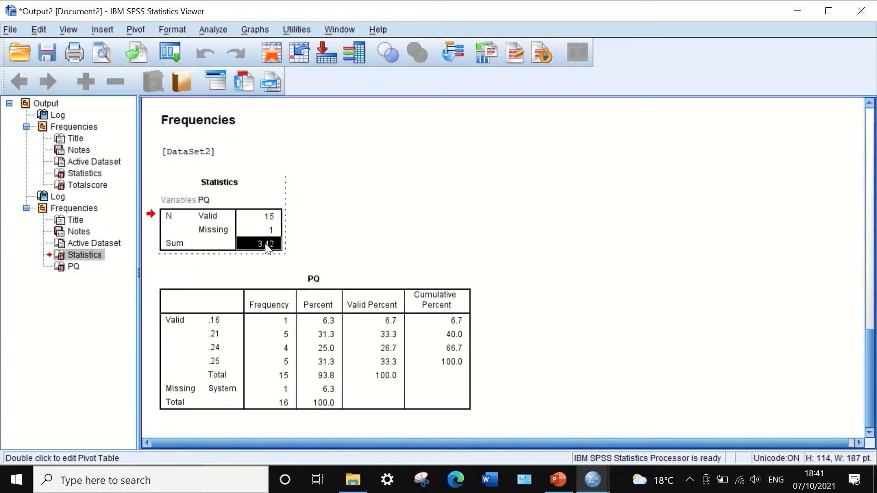
pyautogui.rightClick(264, 243)
pyautogui.click(273, 243)
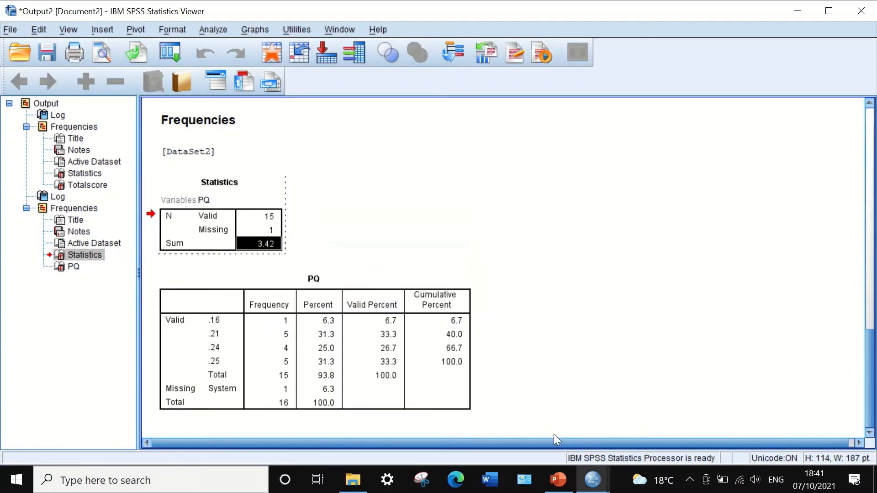
# Switch to PowerPoint and paste 3.42 as text only into the empty numerator above 24.844 in the KR-20 equation
pyautogui.click(558, 480)
pyautogui.click(606, 309)
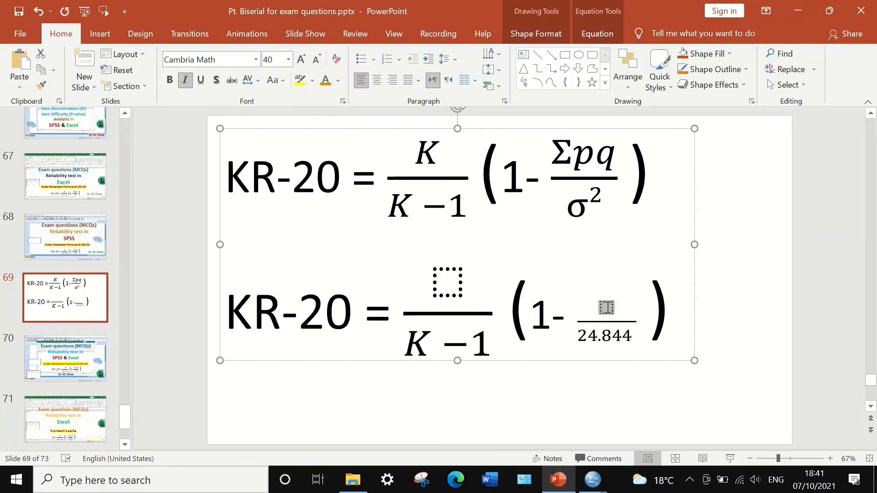
pyautogui.rightClick(606, 310)
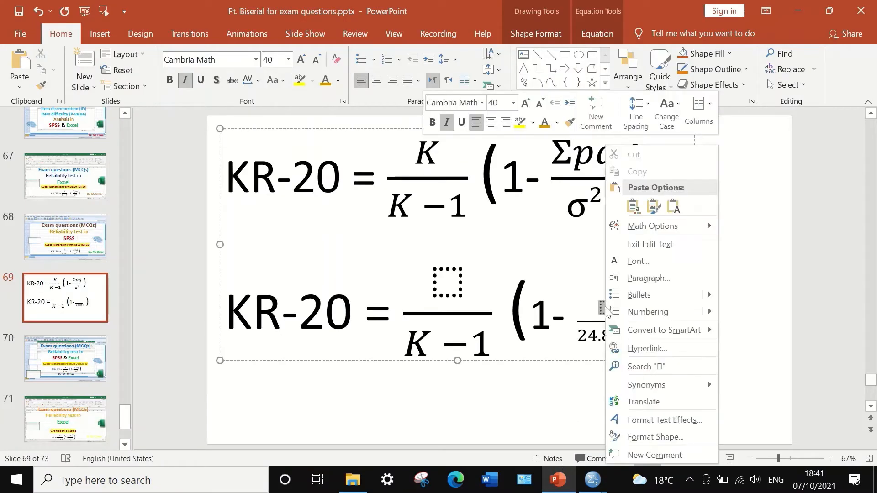
pyautogui.click(673, 206)
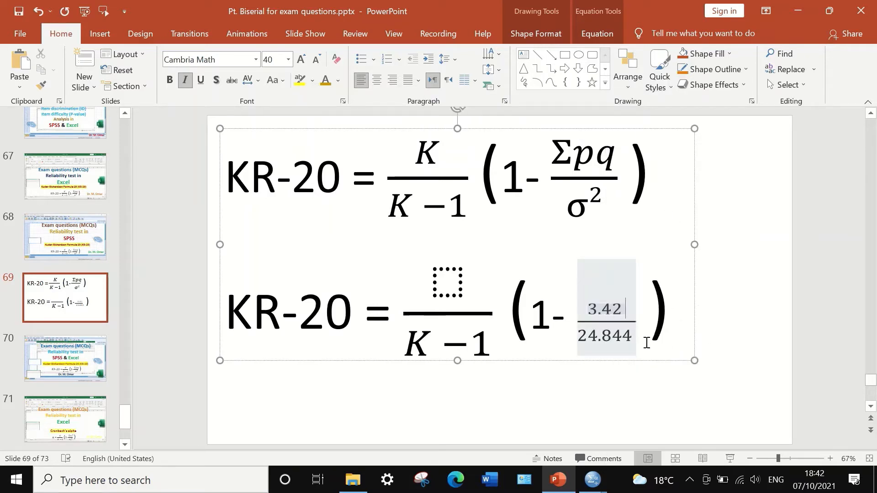
pyautogui.click(668, 276)
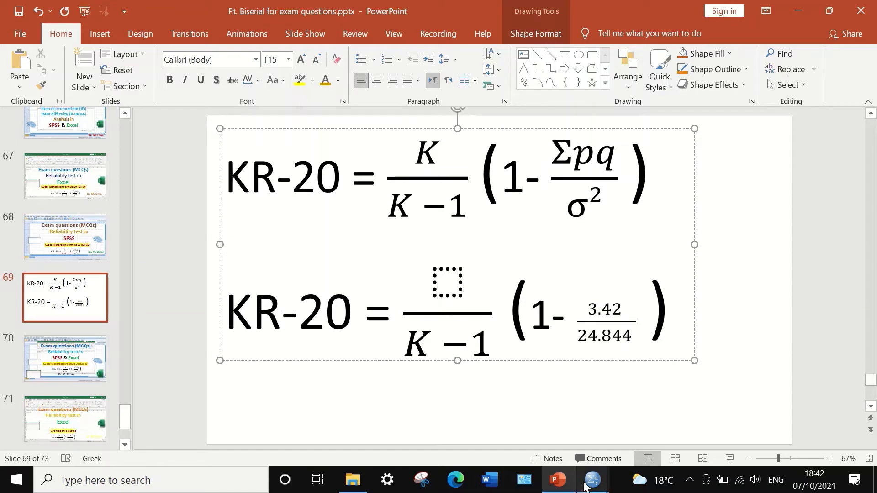
# Switch to the Untitled2 data set in SPSS and dismiss Find and Replace to view the question rows
pyautogui.moveTo(592, 480)
pyautogui.click(719, 426)
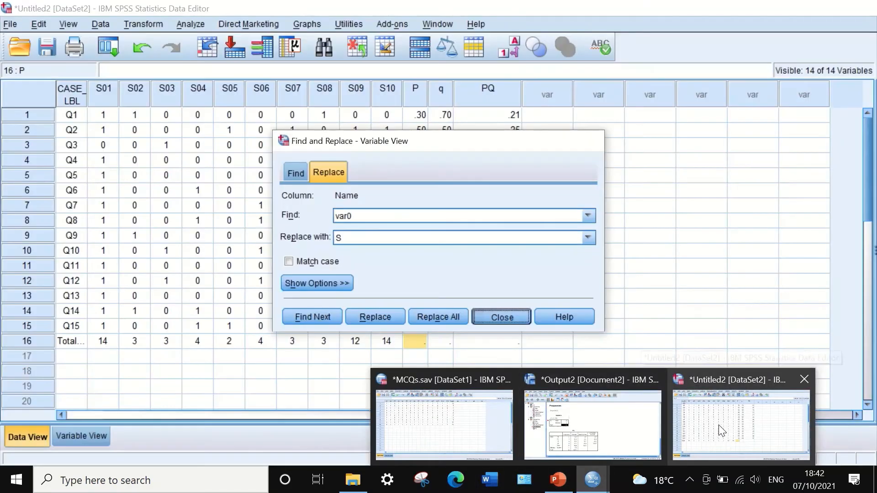
pyautogui.press('Escape')
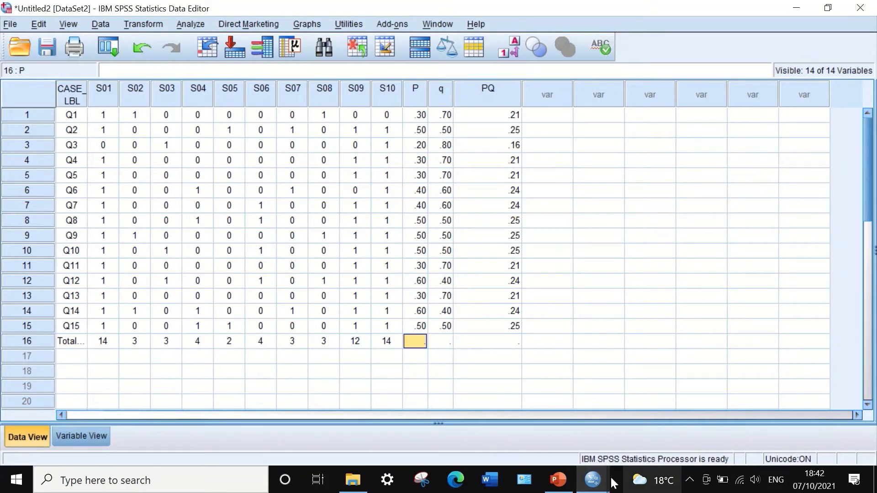
pyautogui.moveTo(592, 479)
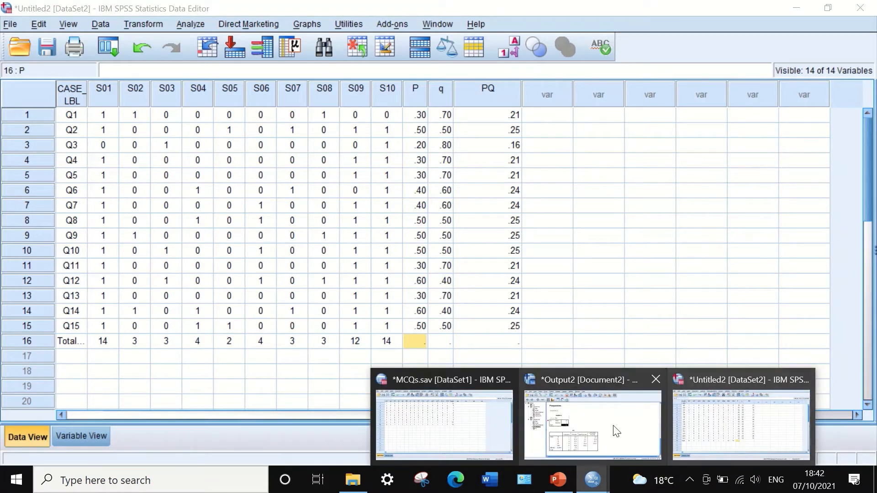
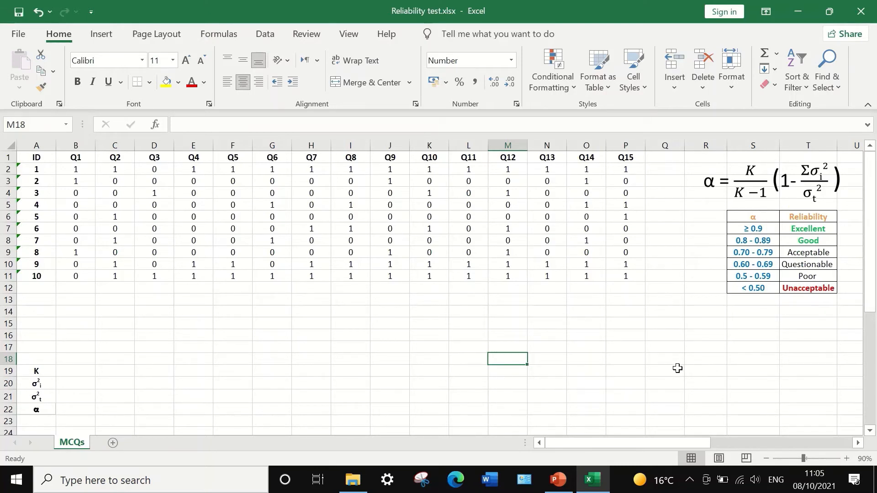
# Enter the heading "Total score" in cell Q1, beside the Q15 column
pyautogui.click(664, 158)
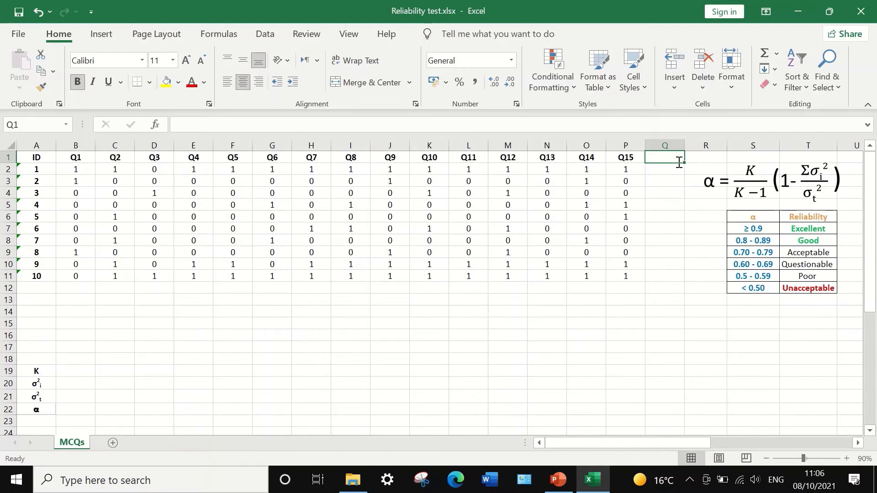
pyautogui.write('Total')
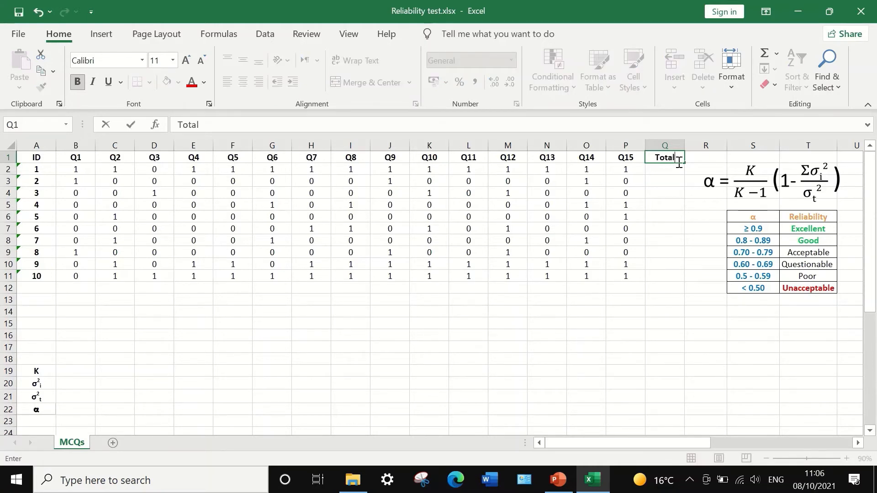
pyautogui.write(' score')
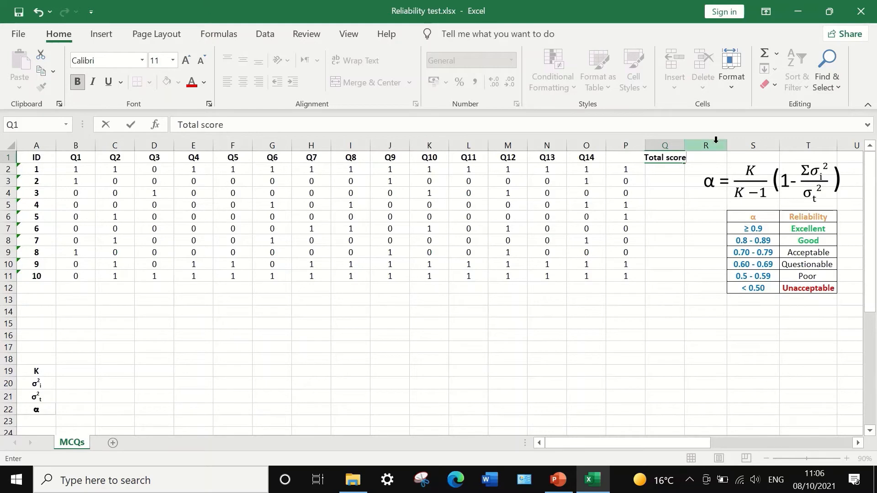
pyautogui.press('Return')
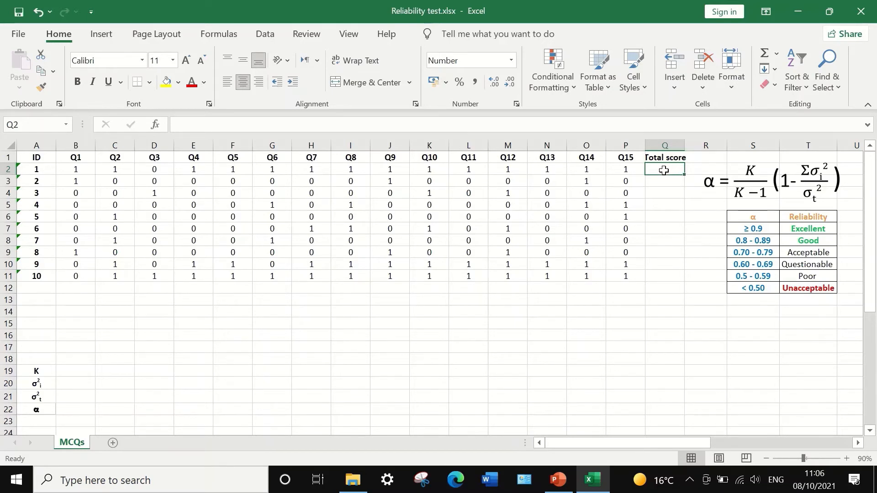
# Sum B2:P2 in cell Q2 and fill the formula down to Q11 for all ten IDs
pyautogui.click(776, 53)
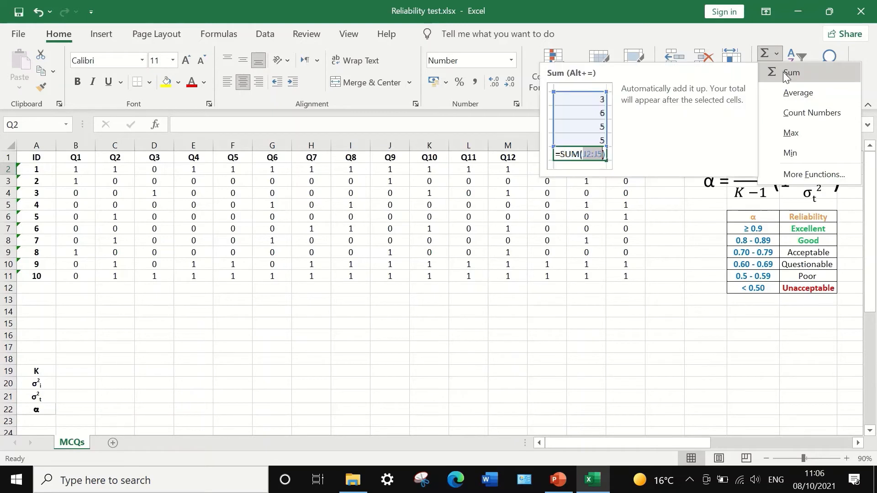
pyautogui.click(781, 72)
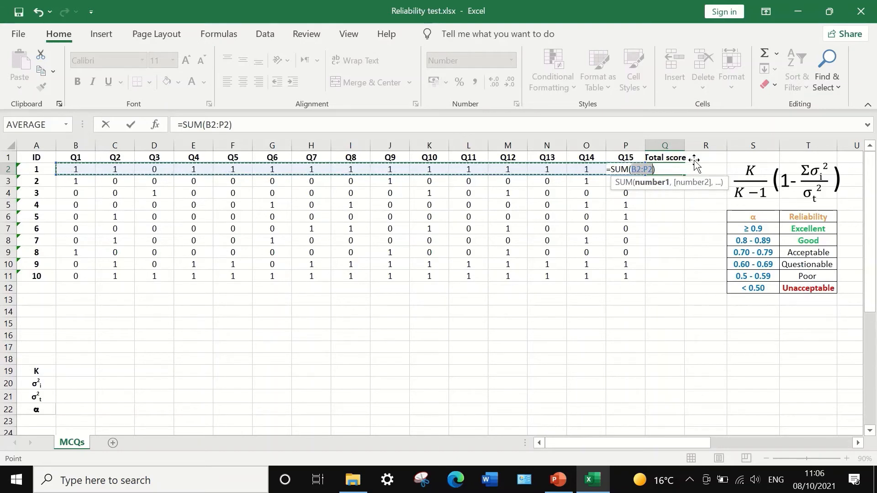
pyautogui.press('Return')
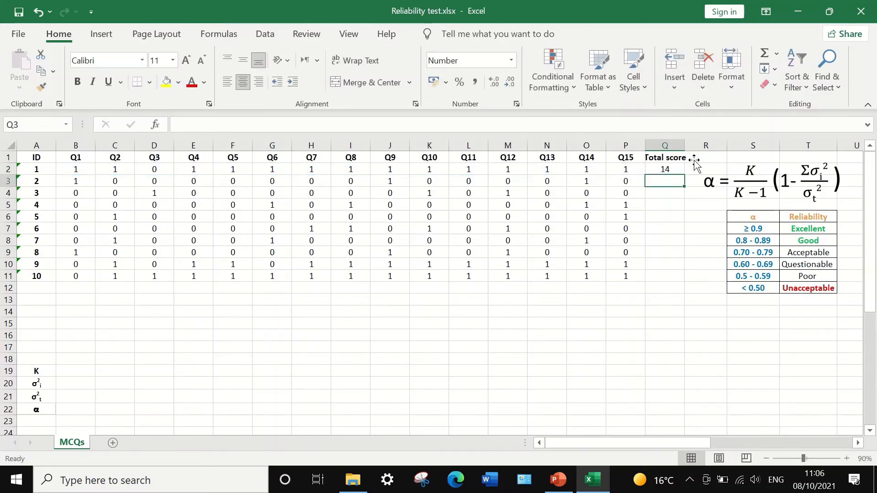
pyautogui.click(666, 168)
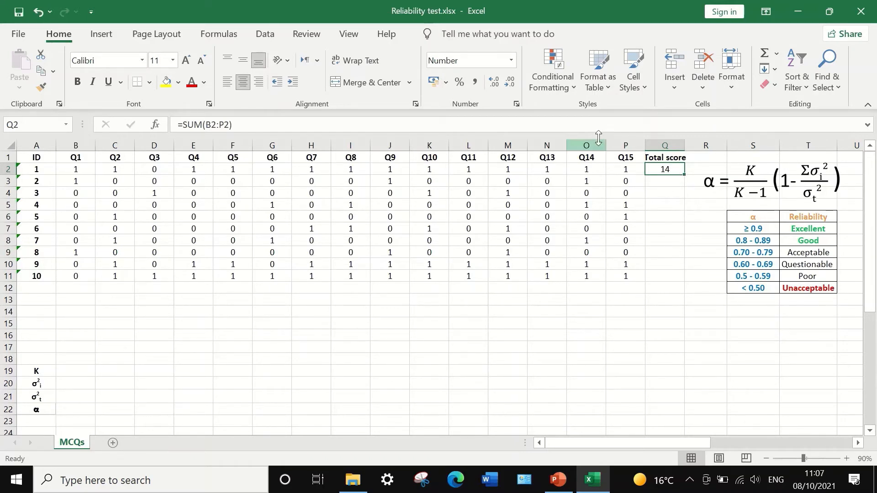
pyautogui.click(682, 174)
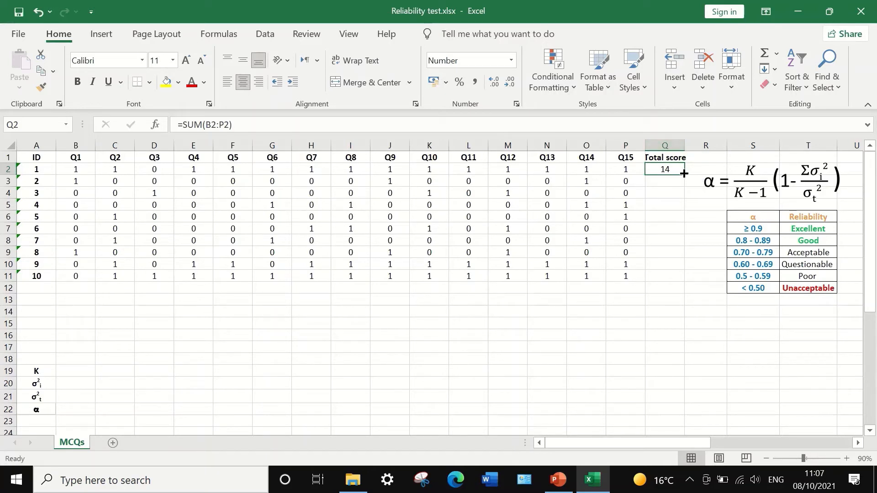
pyautogui.moveTo(683, 173); pyautogui.dragTo(684, 283)
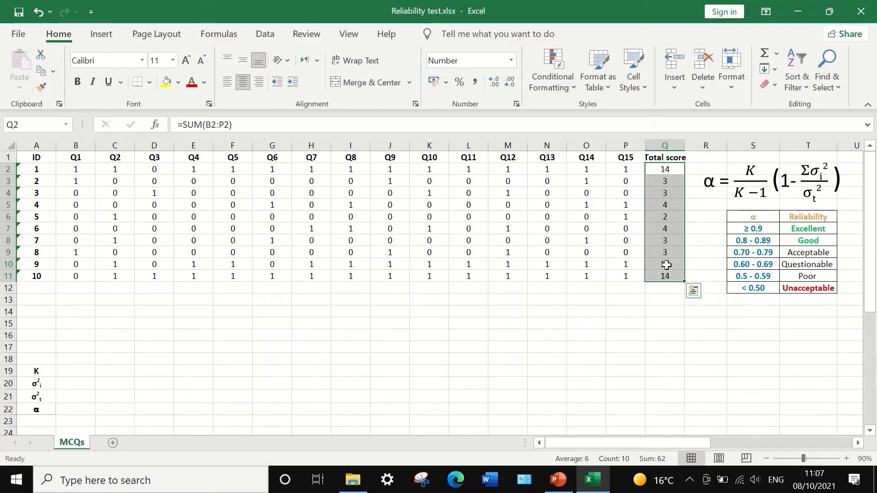
# Calculate the population variance of the total scores in cell Q12 with VAR.P over Q2:Q11
pyautogui.click(665, 289)
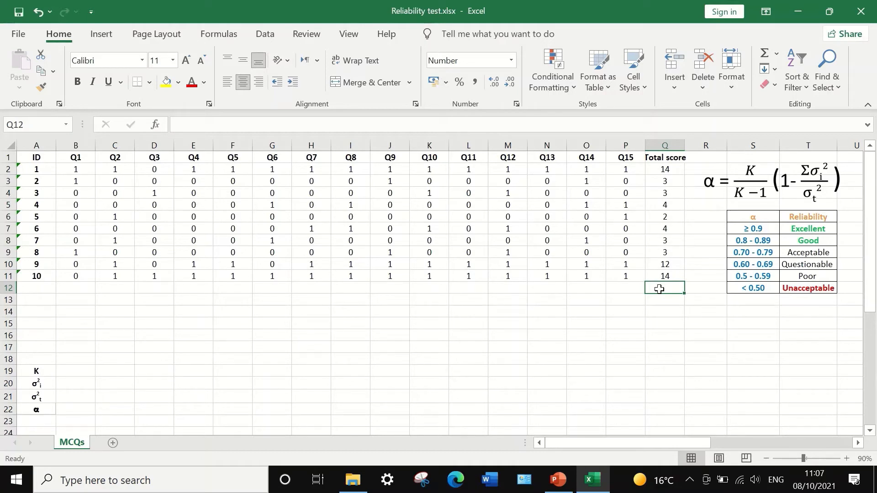
pyautogui.write('=')
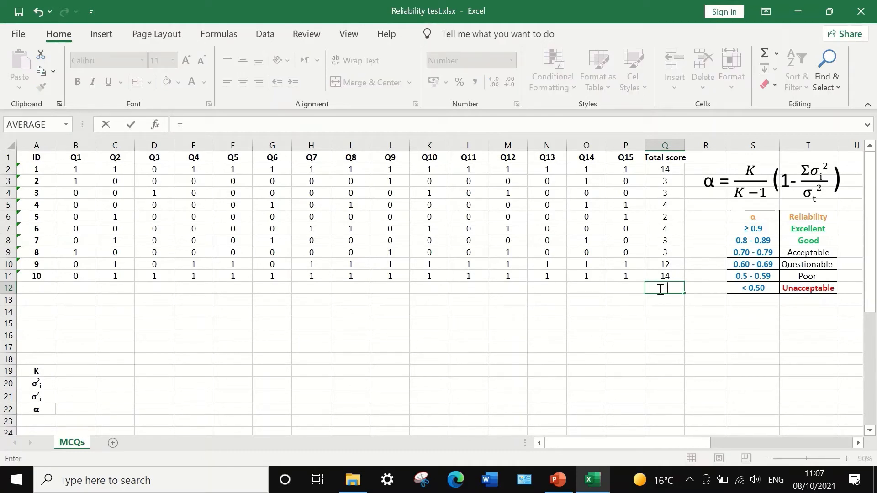
pyautogui.write('v')
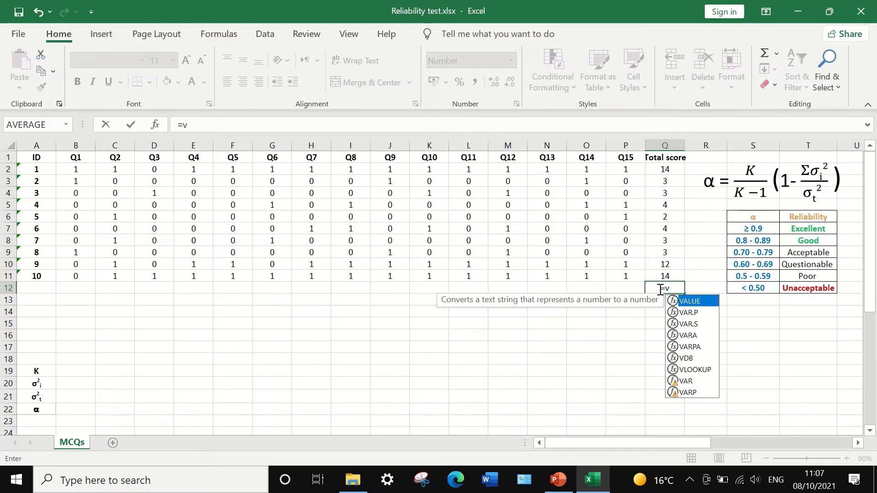
pyautogui.write('ar')
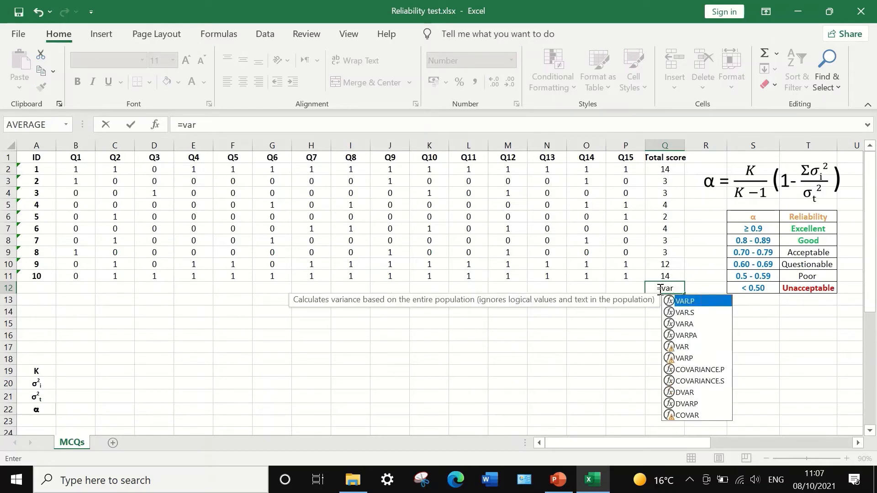
pyautogui.doubleClick(697, 300)
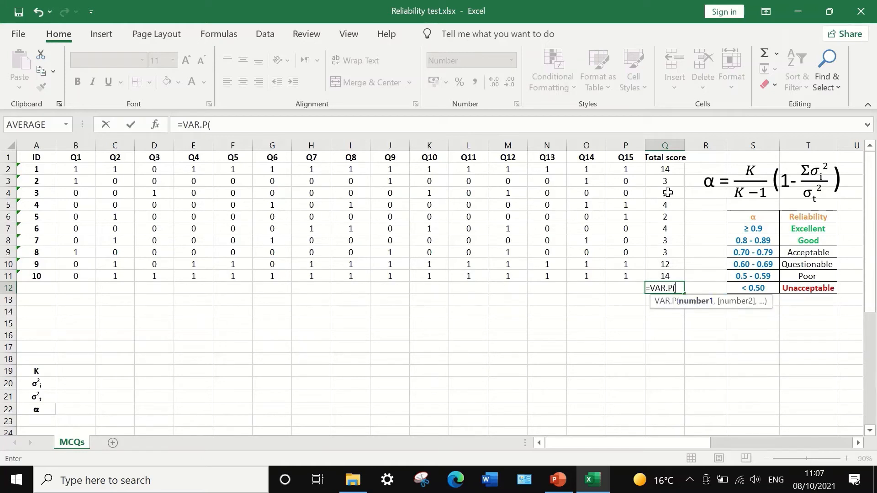
pyautogui.moveTo(663, 169); pyautogui.dragTo(664, 277)
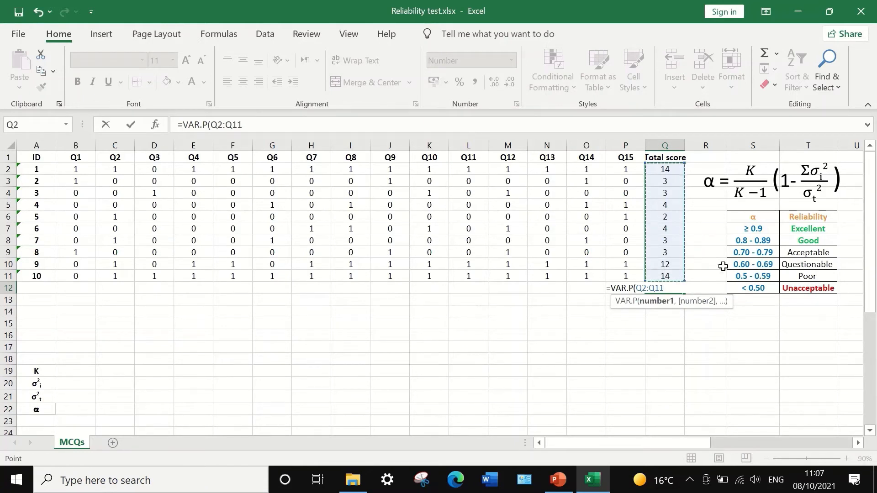
pyautogui.press('Return')
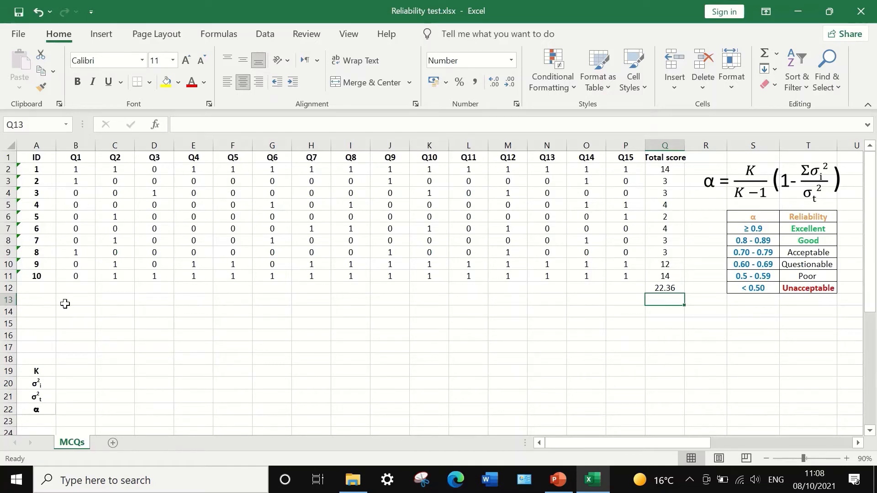
# Label row 12 as "Var" in cell A12 and select B12 under the Q1 scores
pyautogui.click(38, 289)
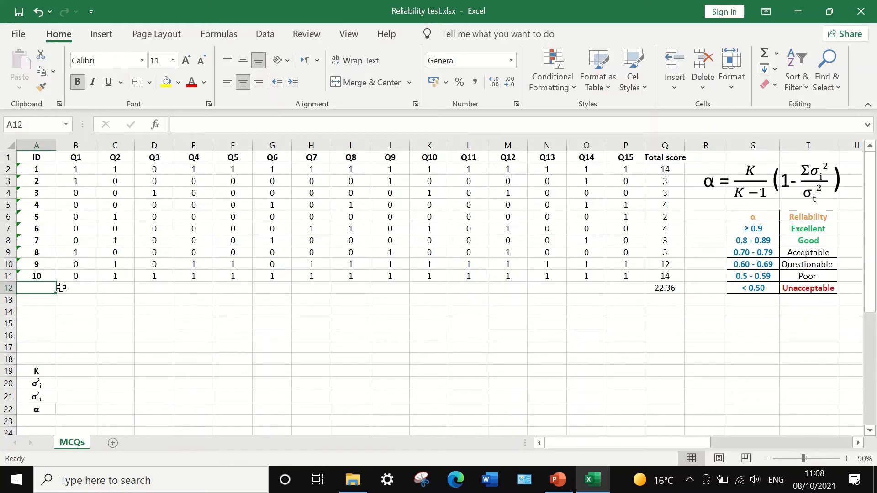
pyautogui.write('Var')
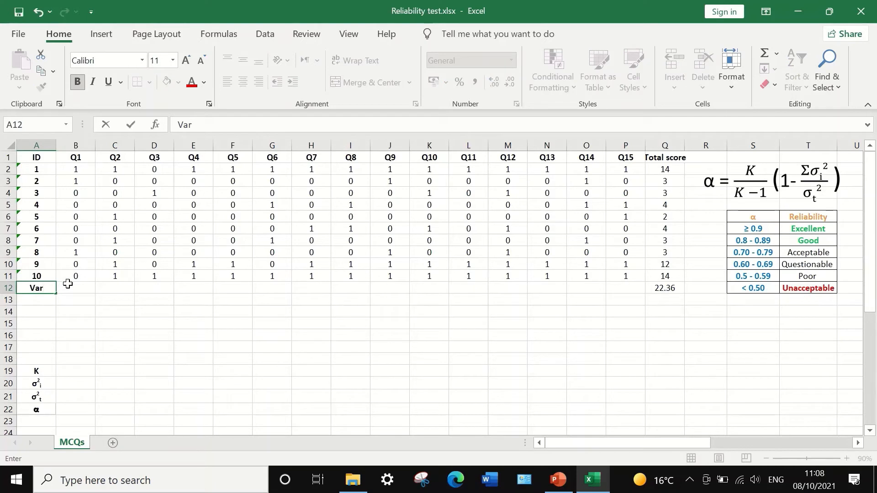
pyautogui.click(83, 289)
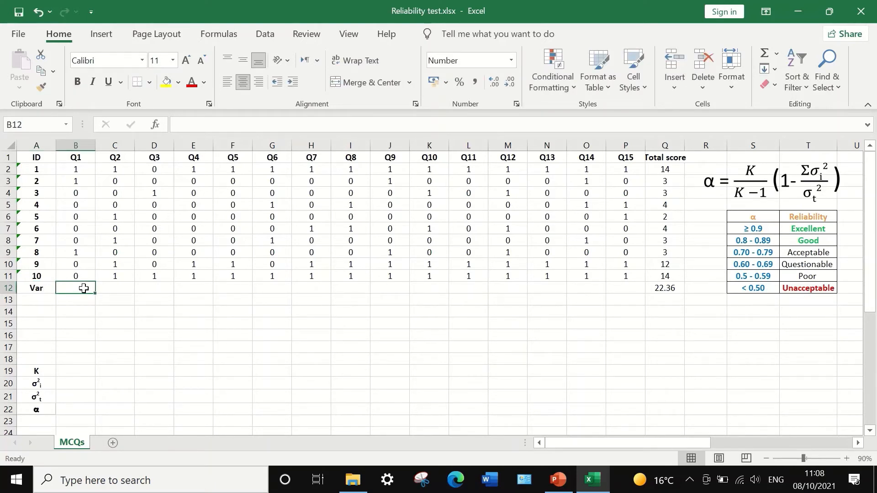
# Calculate the population variance of the Q1 scores in B12 with VAR.P over B2:B11 and fill the formula across to P12
pyautogui.write('=')
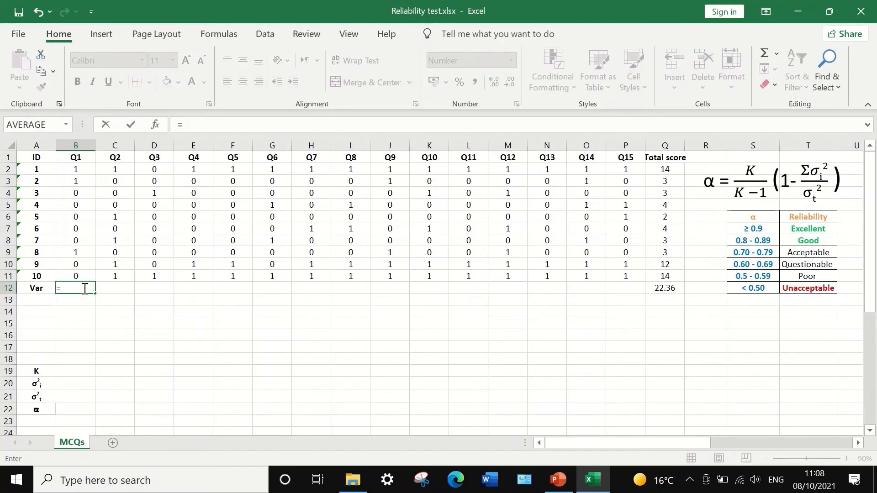
pyautogui.write('var')
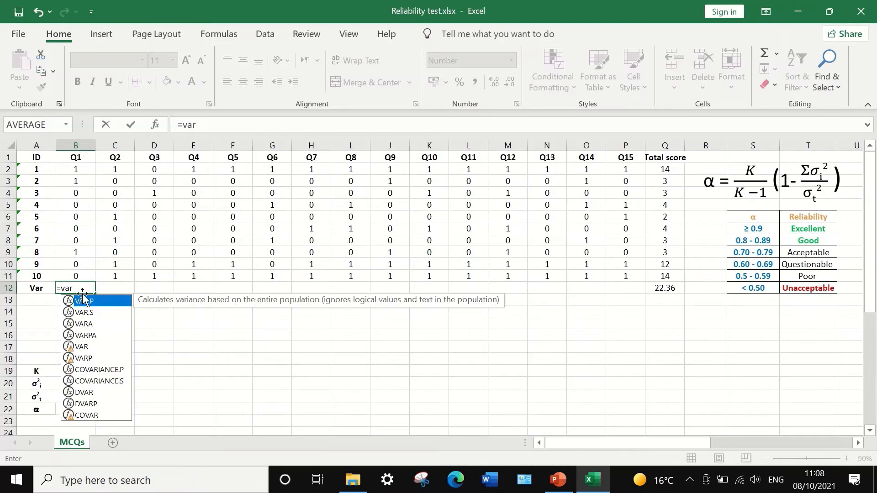
pyautogui.press('Tab')
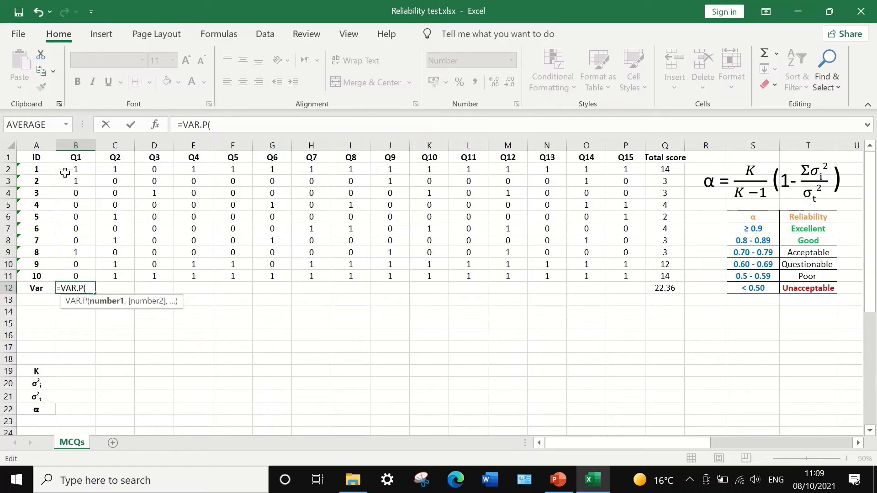
pyautogui.moveTo(76, 170); pyautogui.dragTo(80, 276)
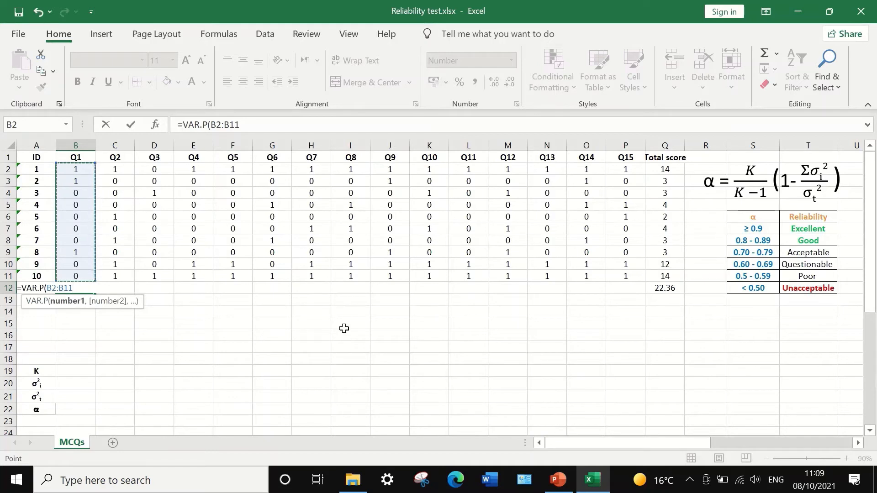
pyautogui.click(241, 125)
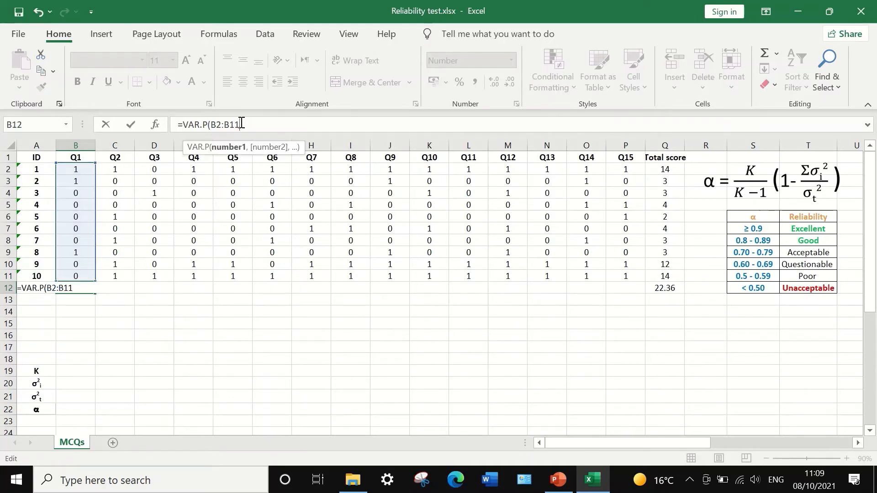
pyautogui.write(')')
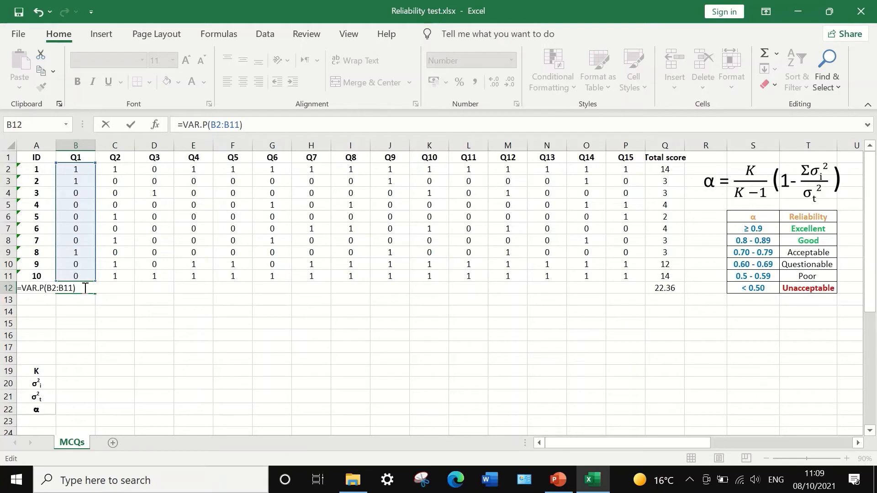
pyautogui.press('Return')
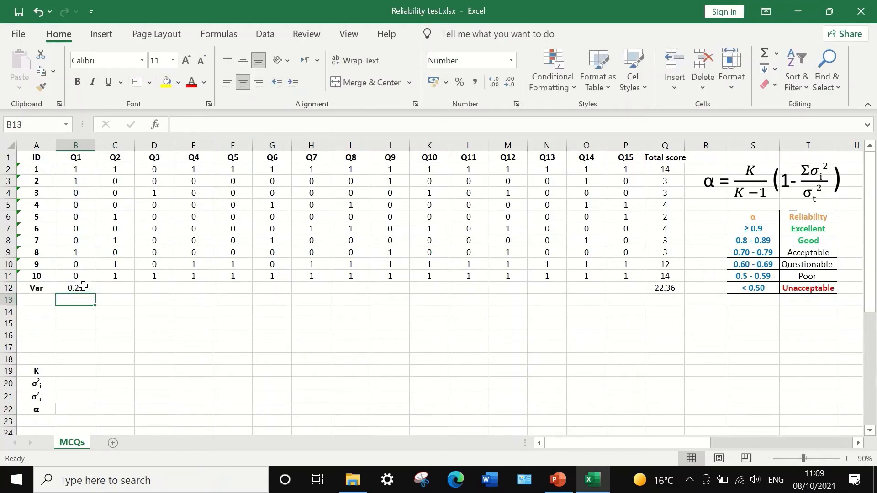
pyautogui.click(83, 287)
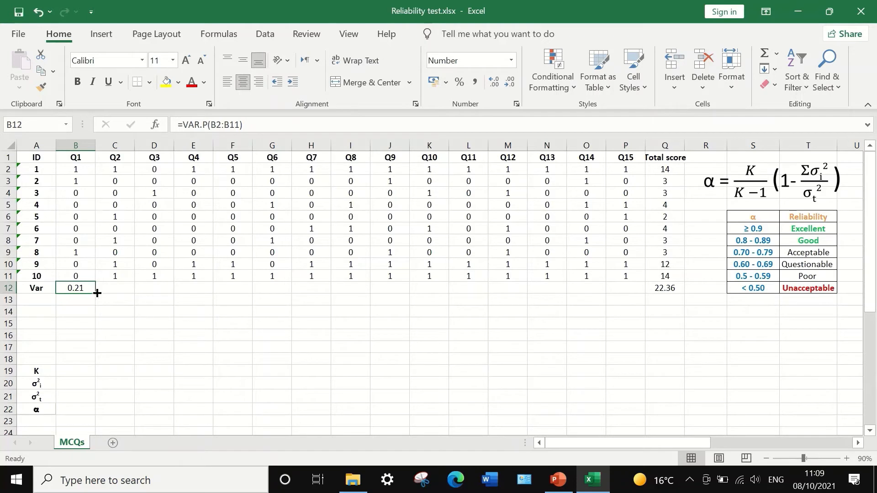
pyautogui.moveTo(95, 294); pyautogui.dragTo(627, 299)
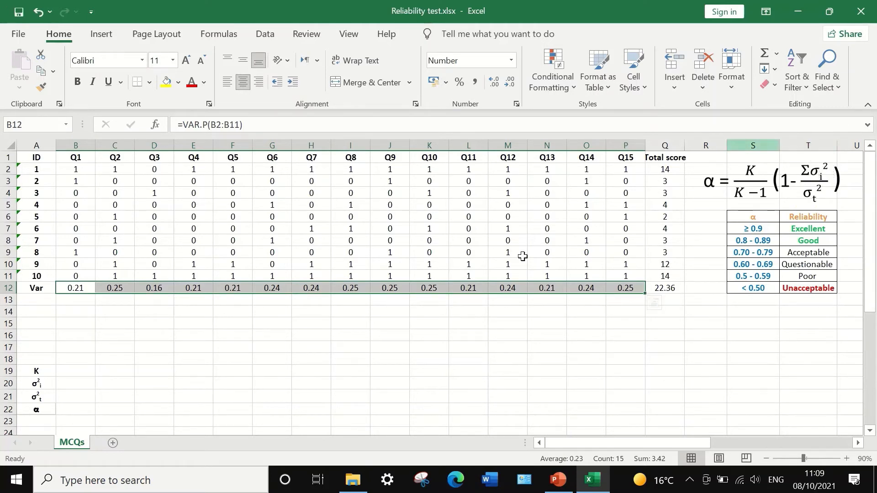
# Sum the item variances B12:P12 in cell B20, beside the σ²i label
pyautogui.click(73, 384)
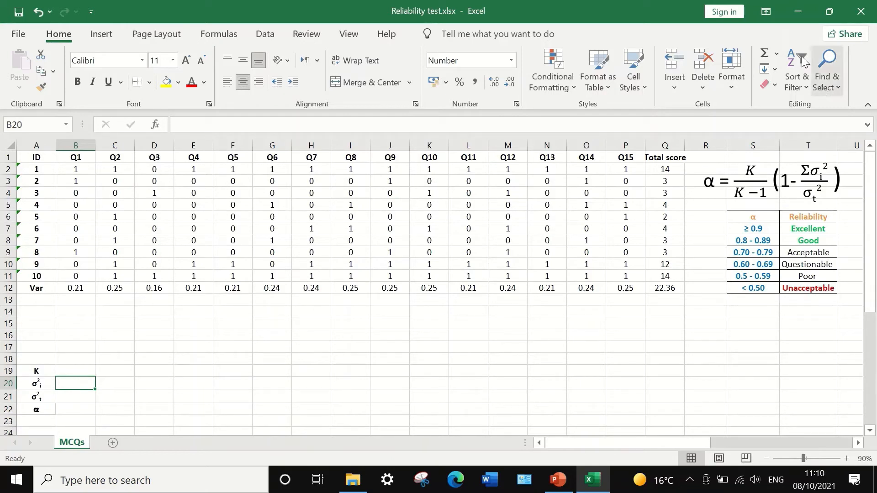
pyautogui.click(776, 54)
pyautogui.click(775, 72)
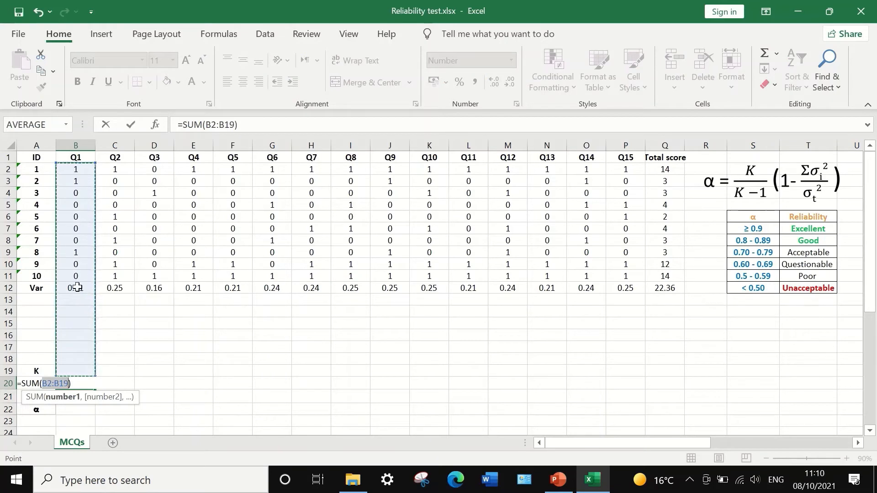
pyautogui.moveTo(75, 287); pyautogui.dragTo(625, 284)
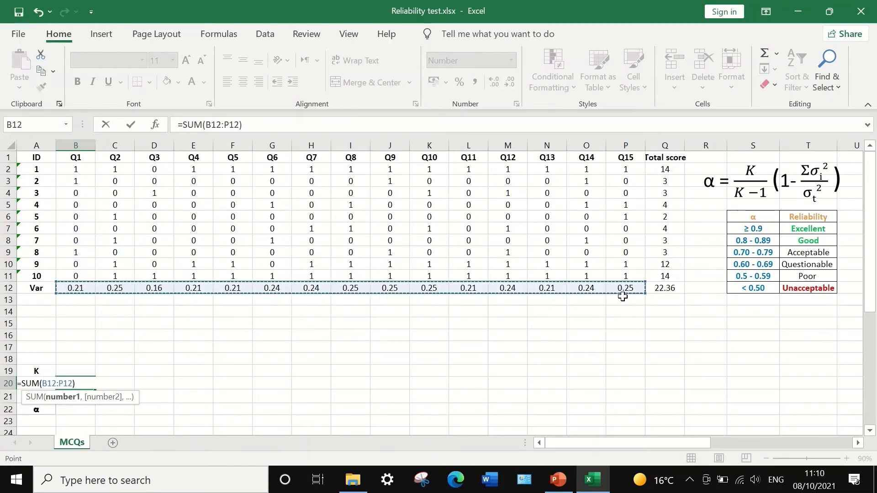
pyautogui.press('Return')
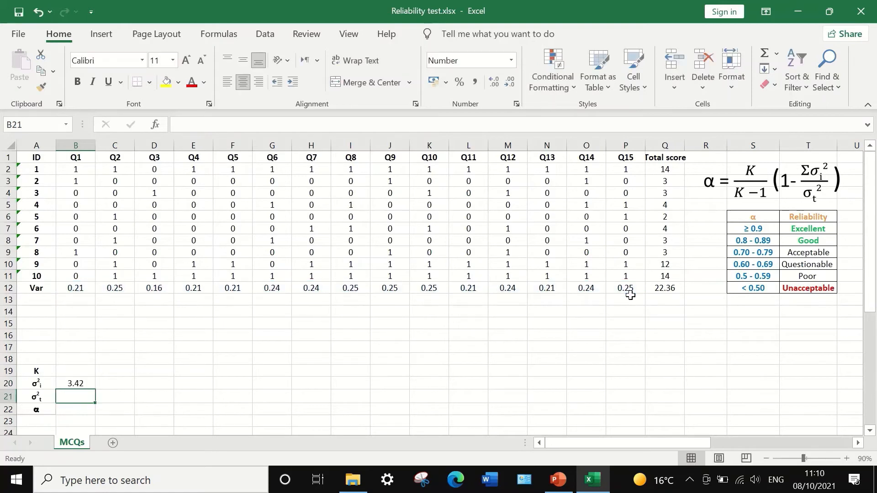
pyautogui.click(87, 385)
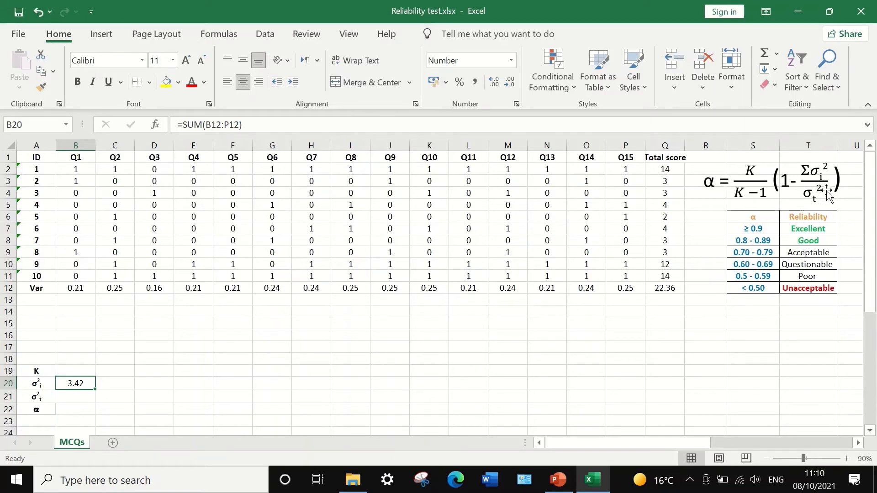
# Enter 15 as the number of questions K in cell B19
pyautogui.click(76, 371)
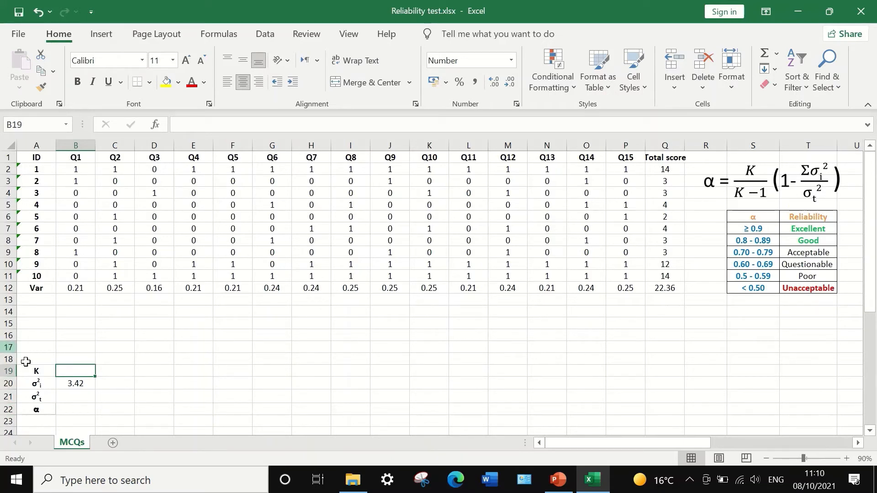
pyautogui.write('1')
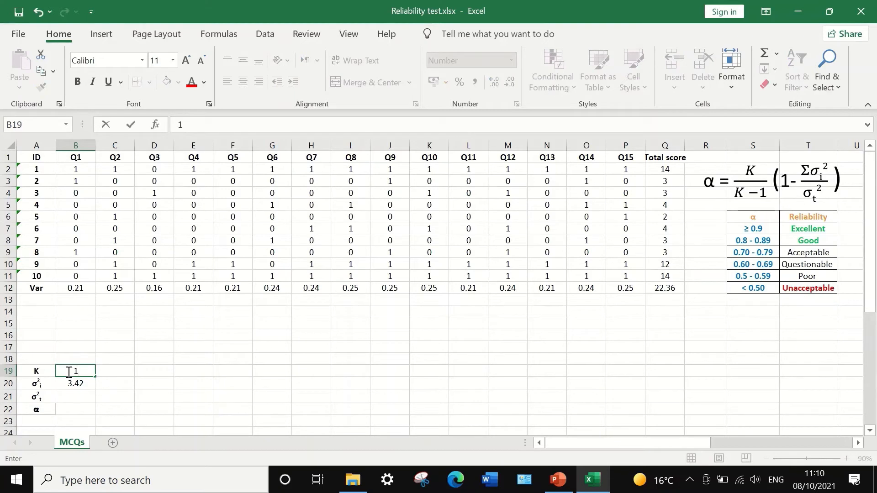
pyautogui.write('5')
pyautogui.click(75, 394)
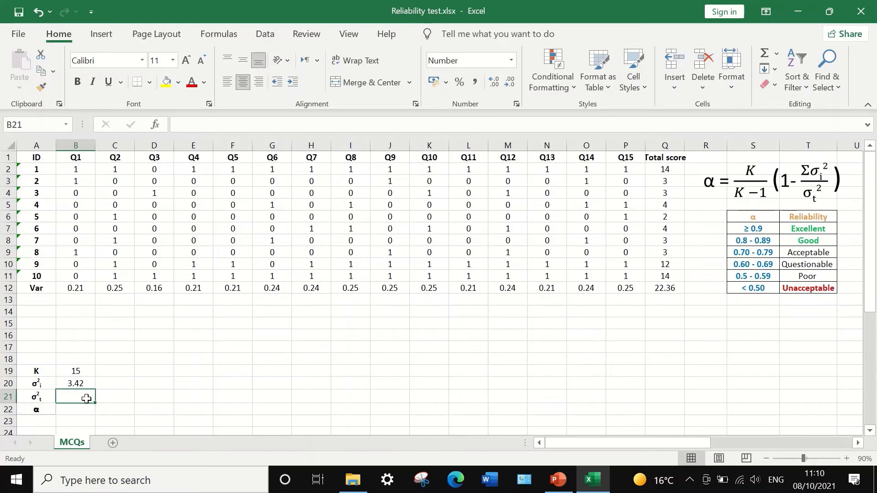
# Copy the total score variance from Q12 and paste it as a value into B21, beside the σ²t label
pyautogui.click(662, 289)
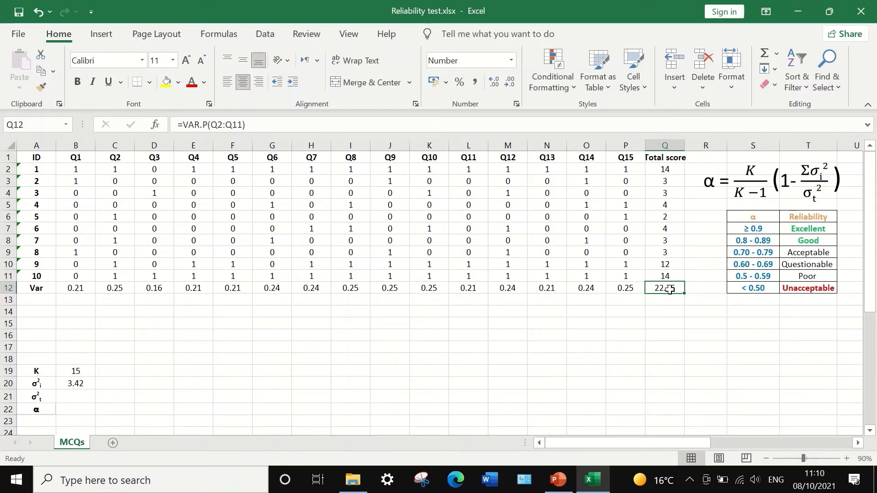
pyautogui.rightClick(670, 288)
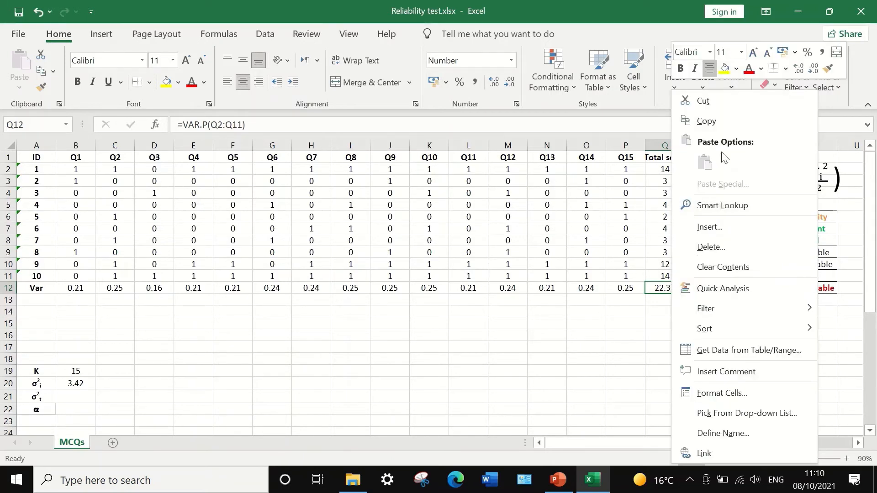
pyautogui.click(707, 123)
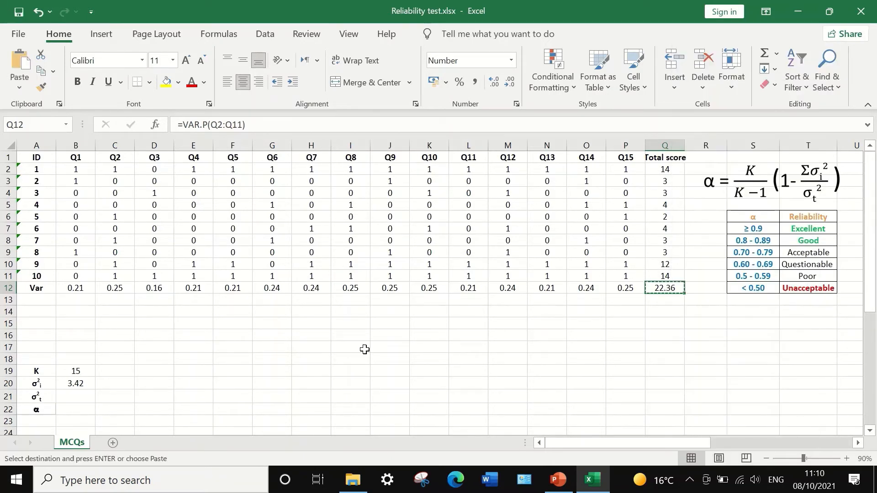
pyautogui.click(71, 397)
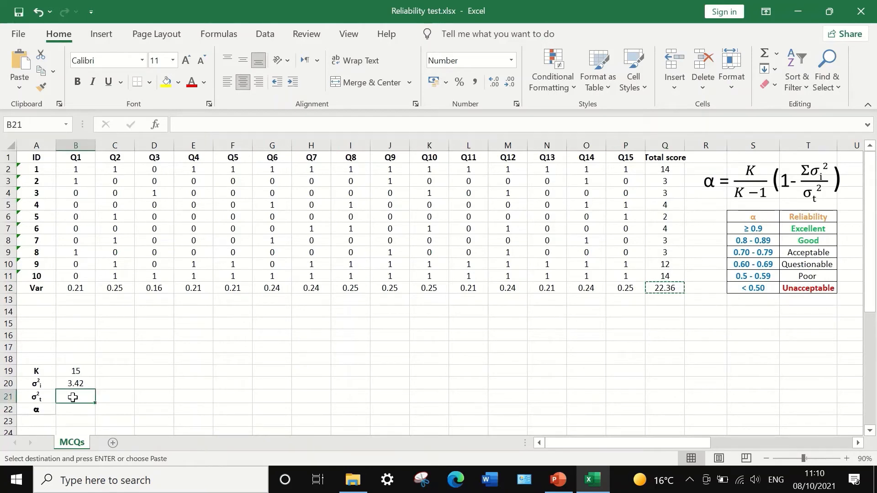
pyautogui.rightClick(72, 398)
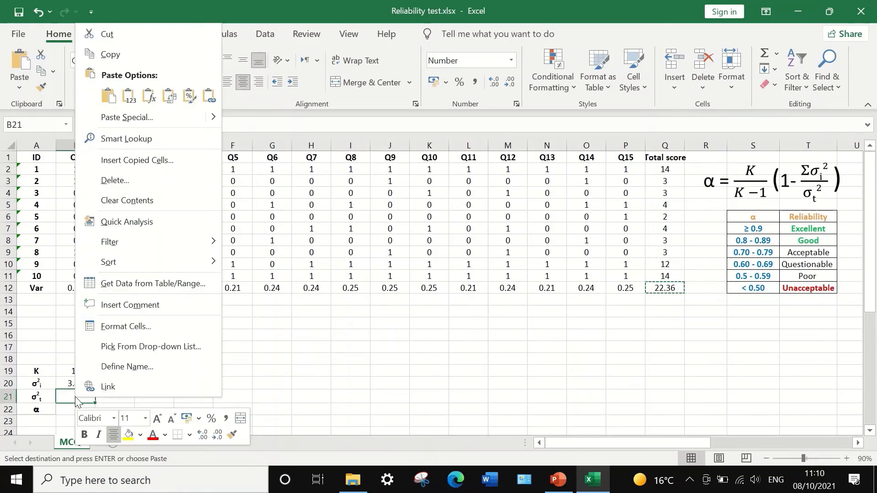
pyautogui.click(131, 102)
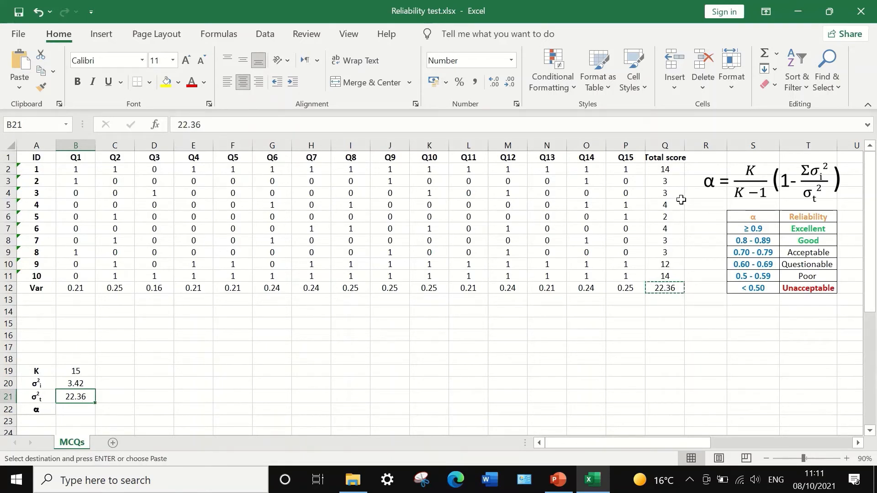
# Calculate Cronbach's alpha in cell B22 with the formula =(15/14)*(1-B20/B21)
pyautogui.click(73, 412)
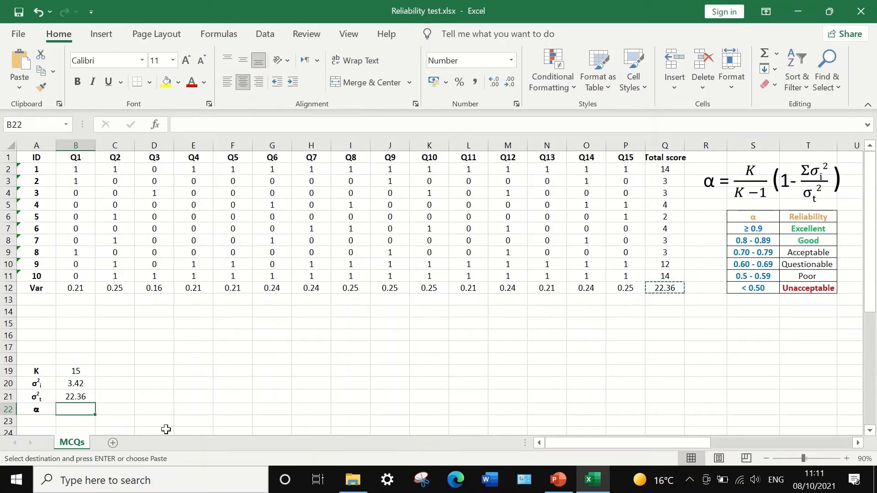
pyautogui.write('=')
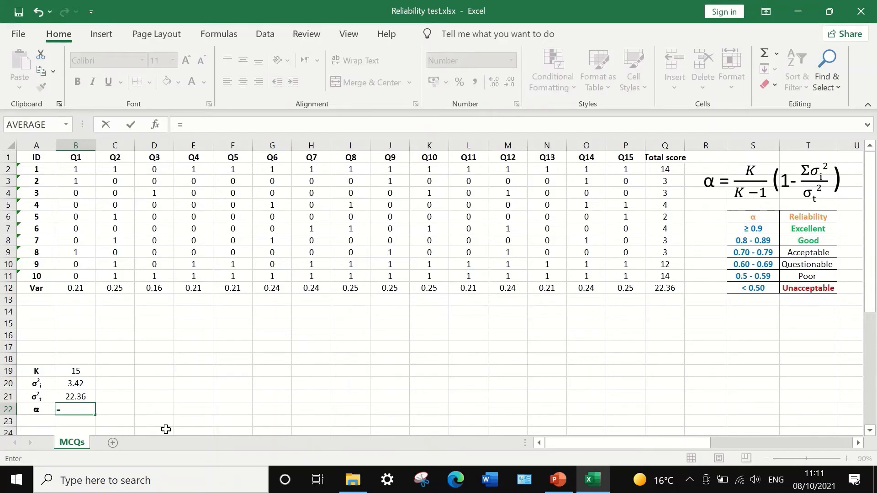
pyautogui.write('()*(')
pyautogui.click(66, 410)
pyautogui.write('15')
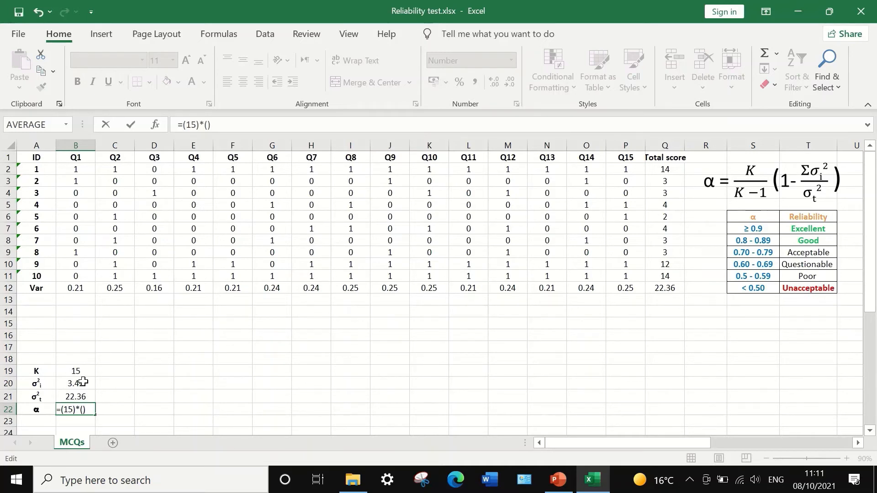
pyautogui.write('/14')
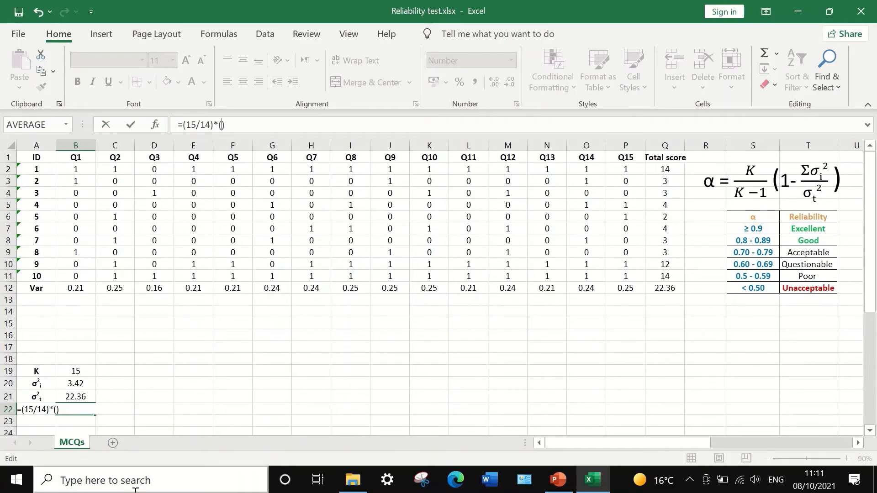
pyautogui.write('1-')
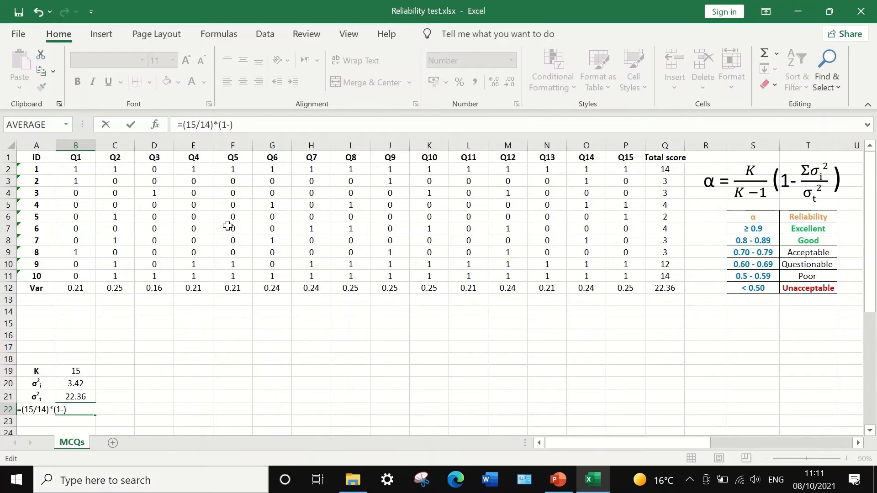
pyautogui.click(75, 383)
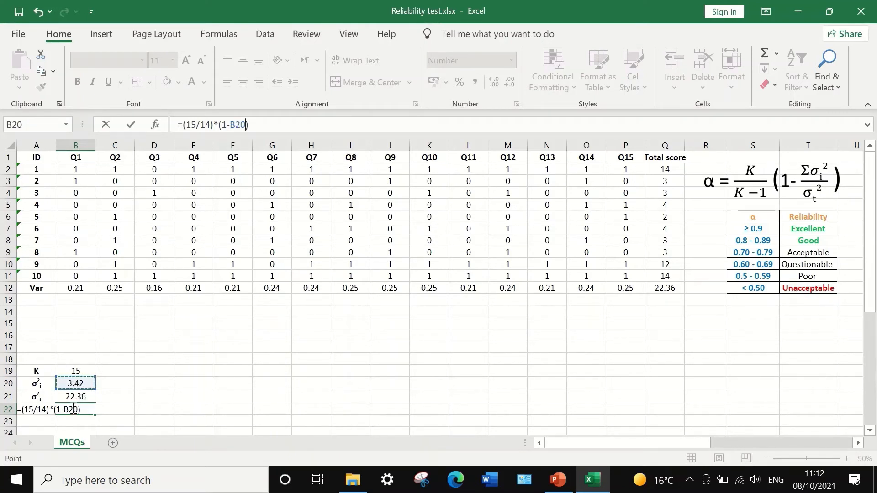
pyautogui.write('/')
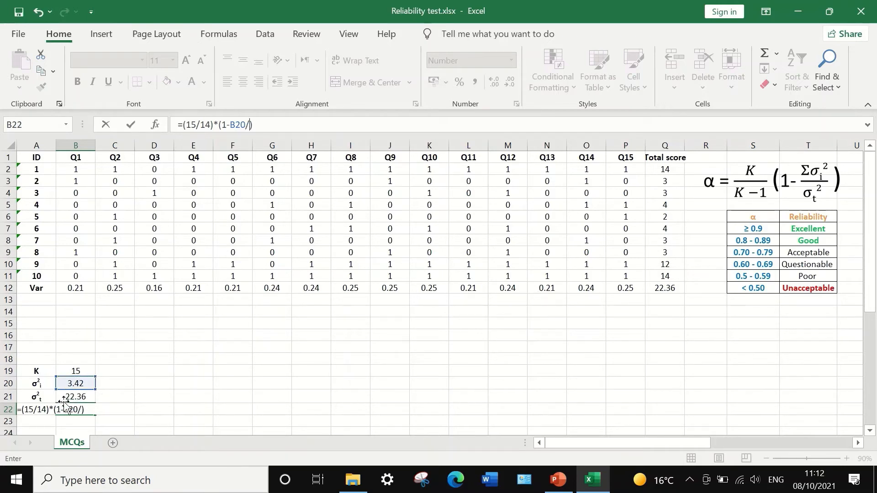
pyautogui.click(72, 400)
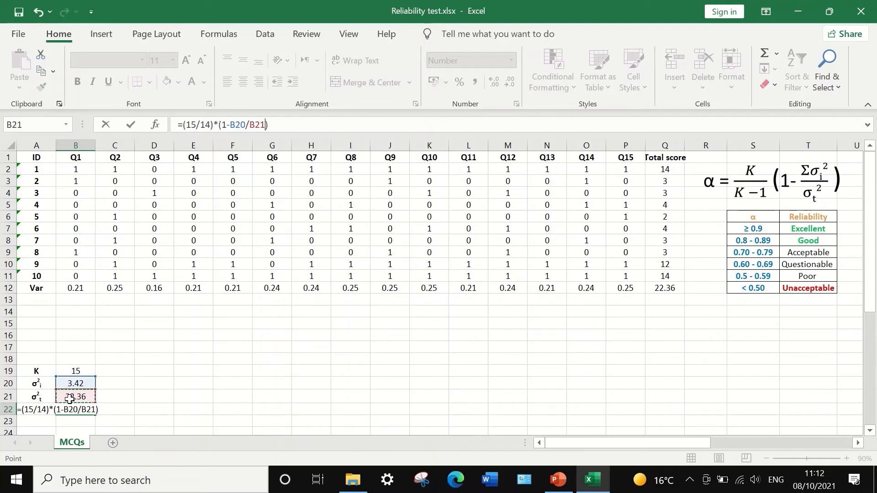
pyautogui.press('Return')
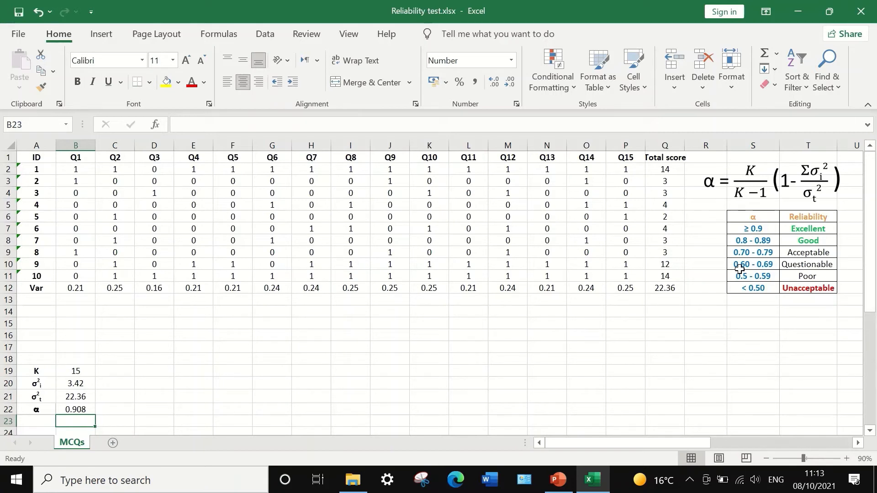
pyautogui.click(745, 269)
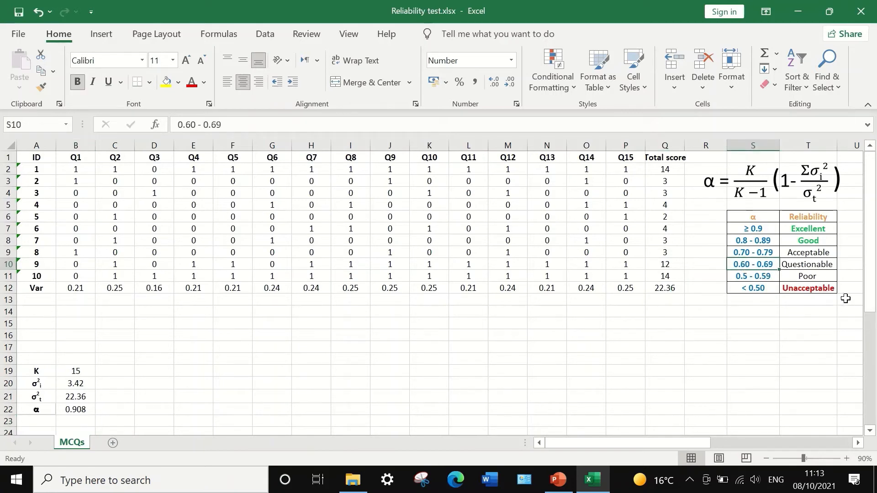
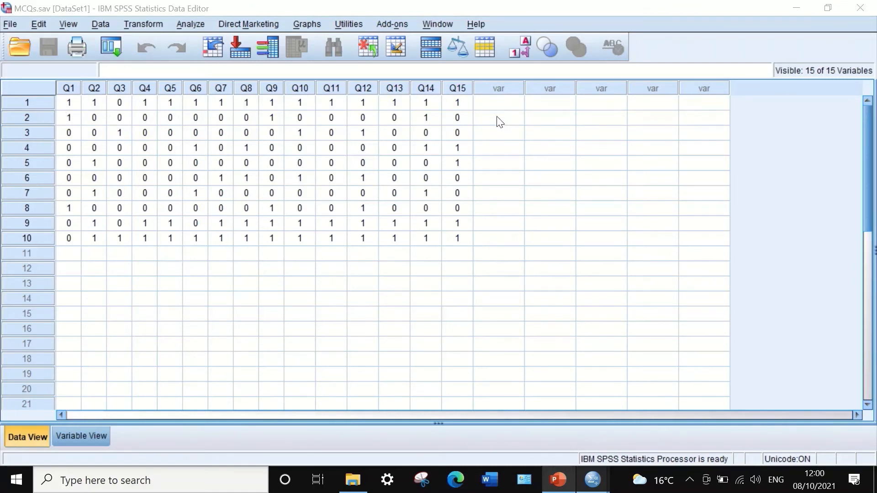
# Start computing a new variable in the MCQs dataset and name the target variable Totalscore
pyautogui.click(143, 24)
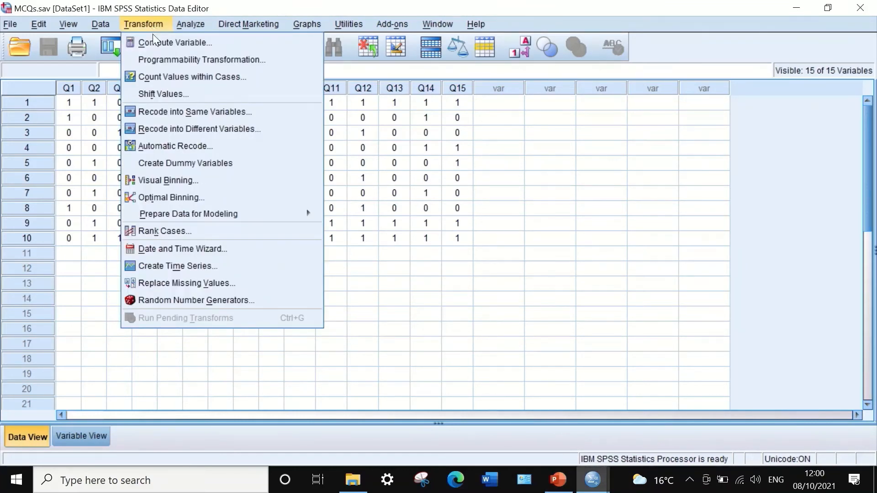
pyautogui.click(158, 43)
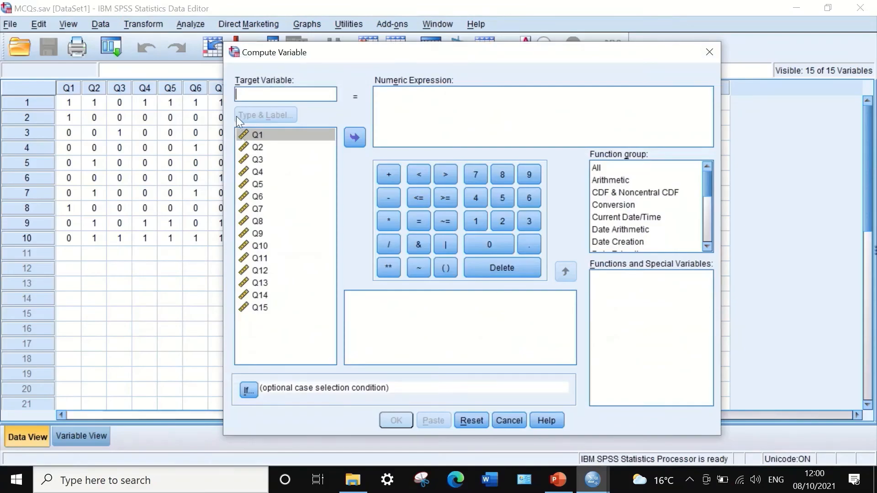
pyautogui.moveTo(317, 61); pyautogui.dragTo(304, 67)
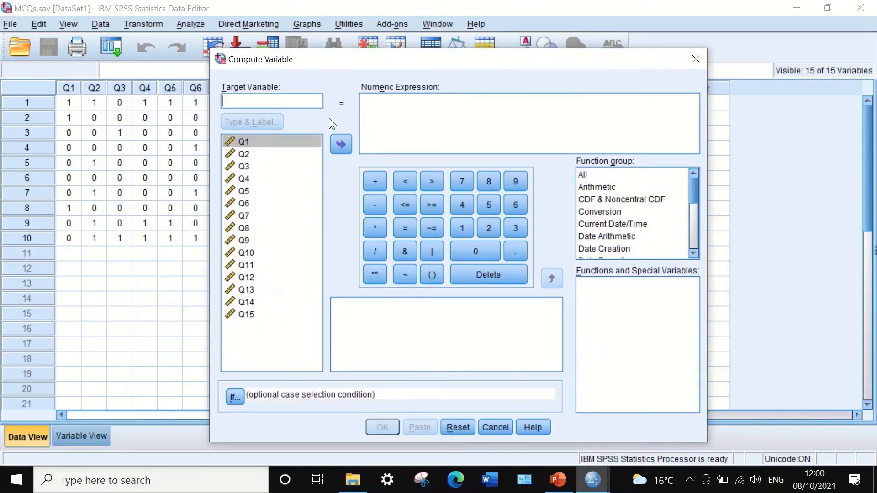
pyautogui.write('Tot')
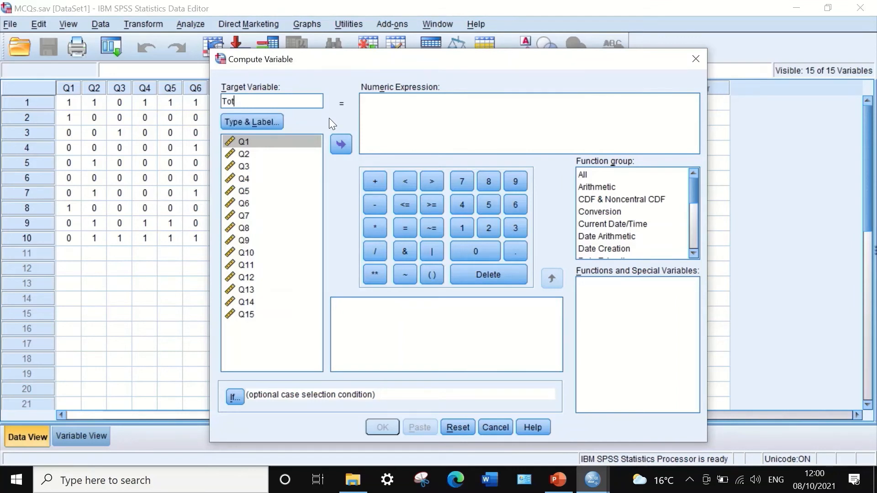
pyautogui.write('alscore')
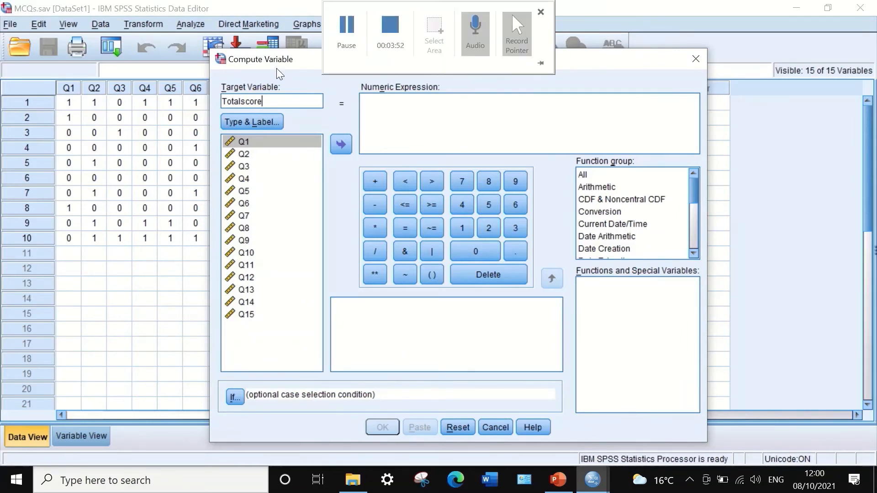
pyautogui.moveTo(277, 68); pyautogui.dragTo(327, 152)
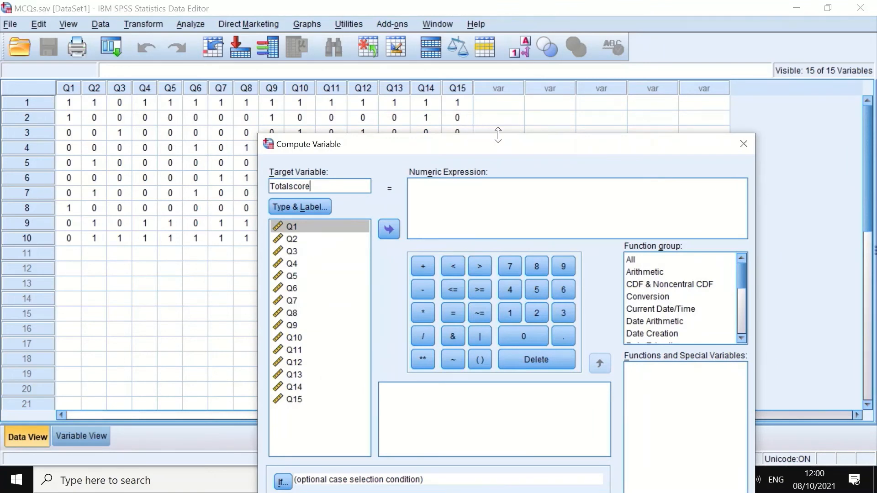
pyautogui.moveTo(507, 149); pyautogui.dragTo(467, 103)
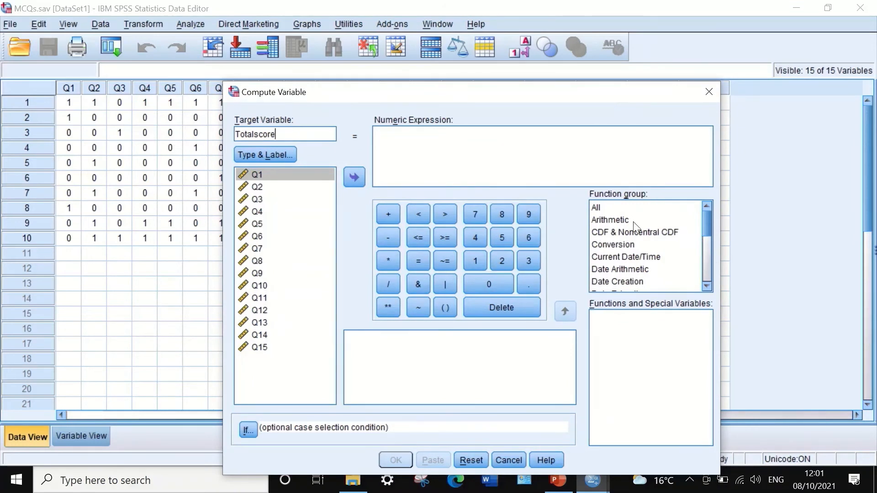
# Insert the Sum function from the Statistical function group into the numeric expression for Totalscore
pyautogui.click(595, 207)
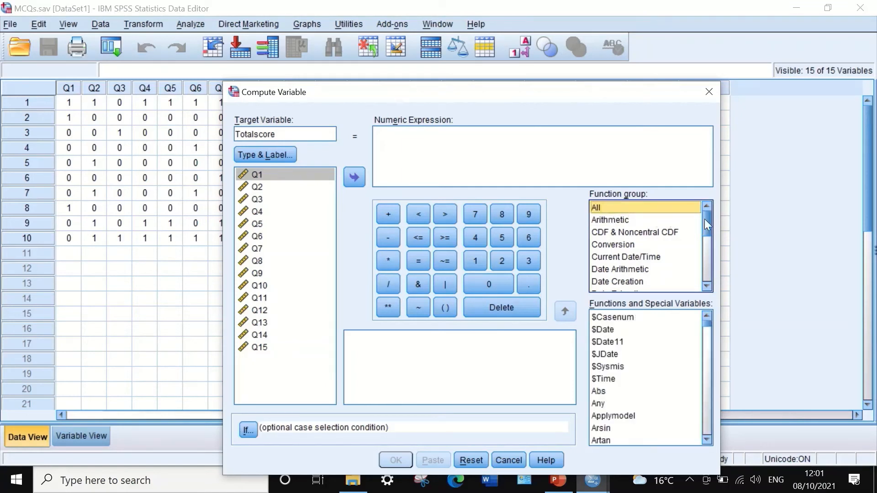
pyautogui.moveTo(704, 218); pyautogui.dragTo(706, 255)
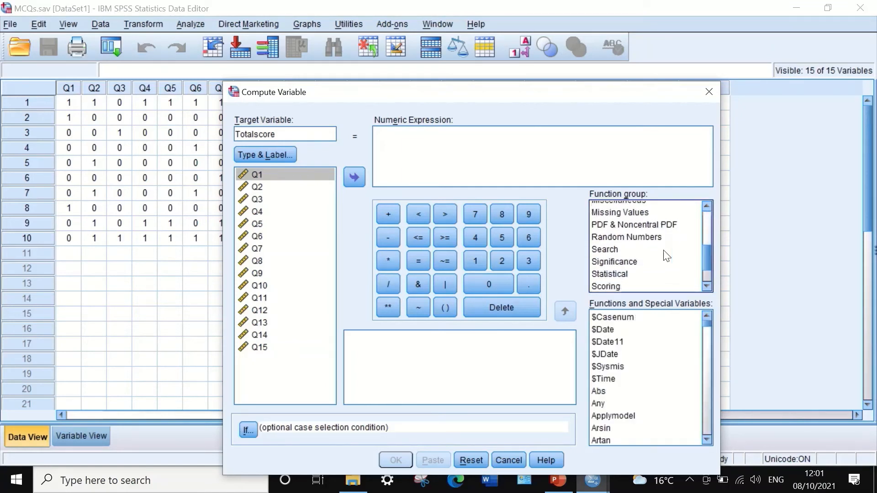
pyautogui.click(622, 279)
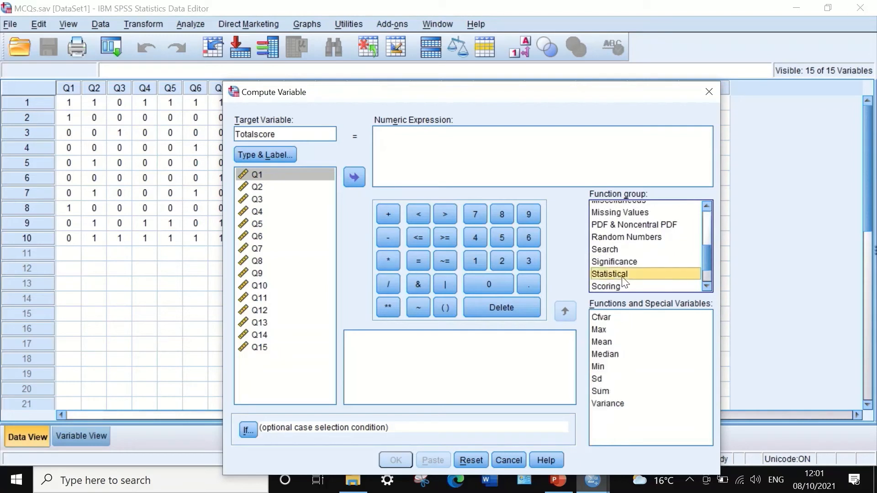
pyautogui.click(602, 390)
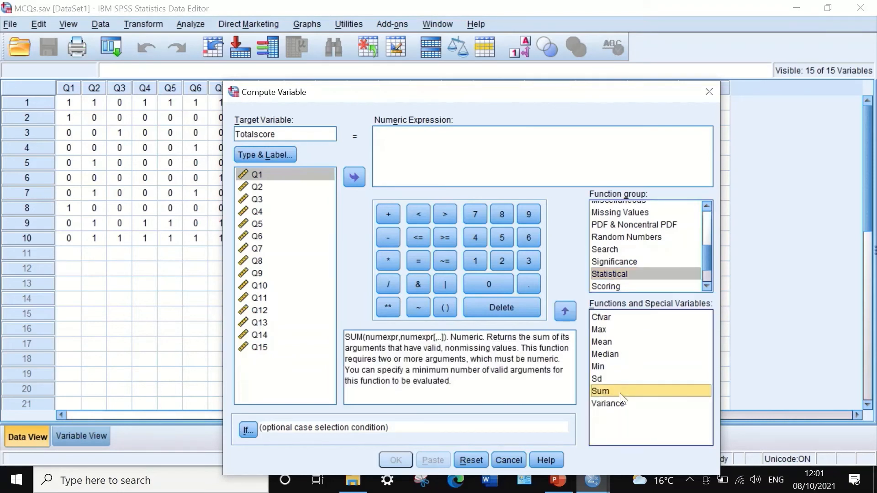
pyautogui.moveTo(624, 390); pyautogui.dragTo(427, 164)
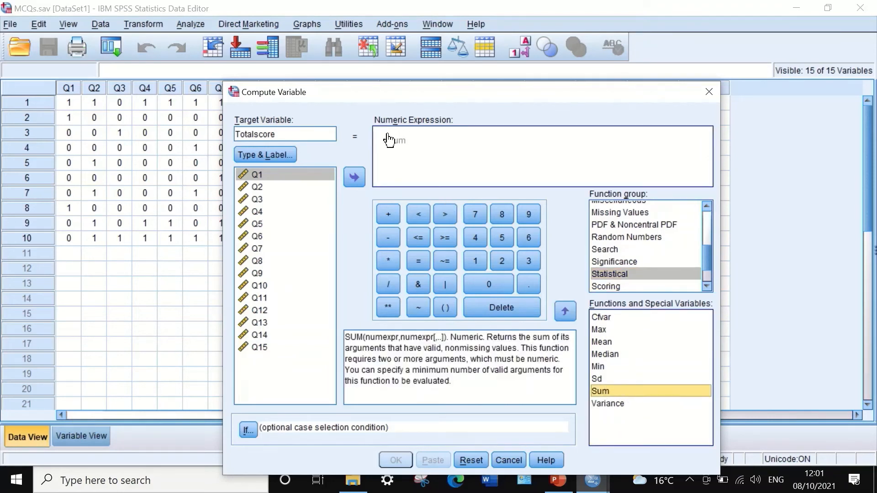
pyautogui.click(392, 149)
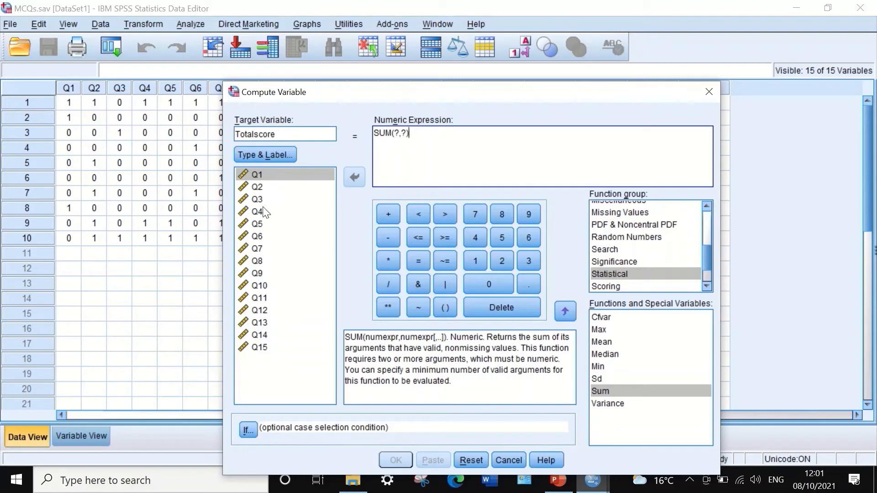
# Replace the two placeholder arguments of the SUM function with the variables Q1 and Q2
pyautogui.doubleClick(396, 133)
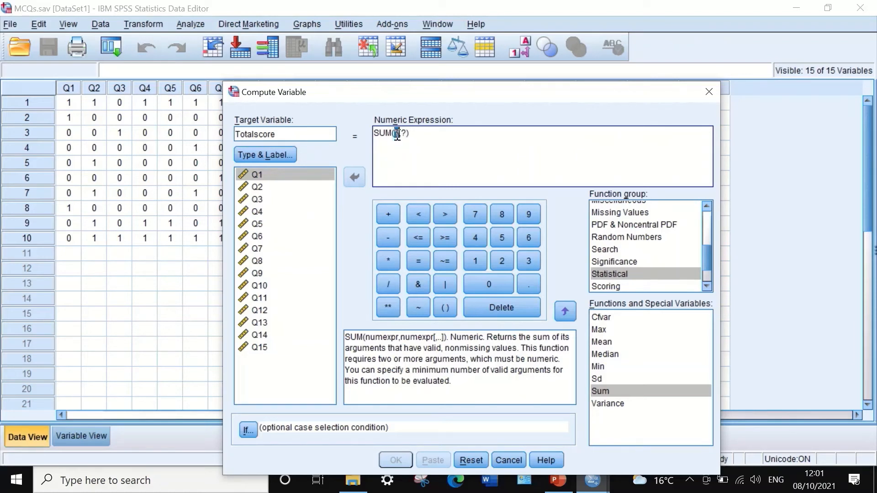
pyautogui.click(267, 175)
pyautogui.click(352, 178)
pyautogui.doubleClick(410, 133)
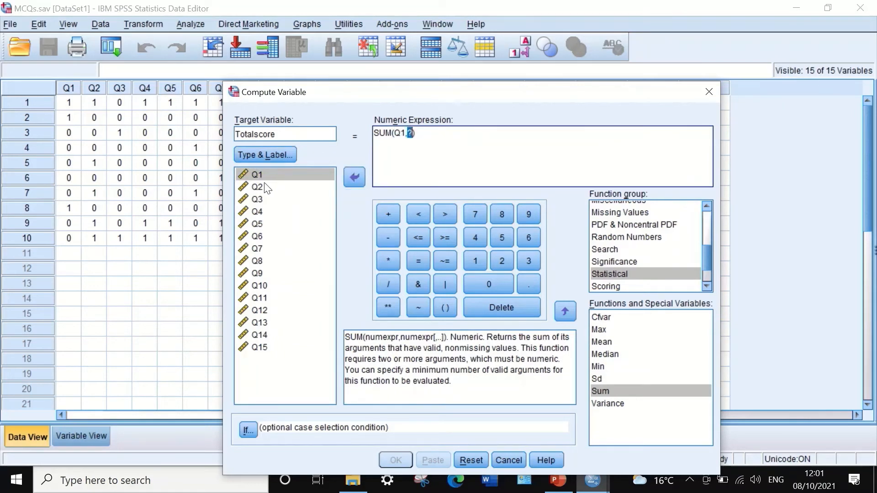
pyautogui.click(325, 190)
pyautogui.click(353, 179)
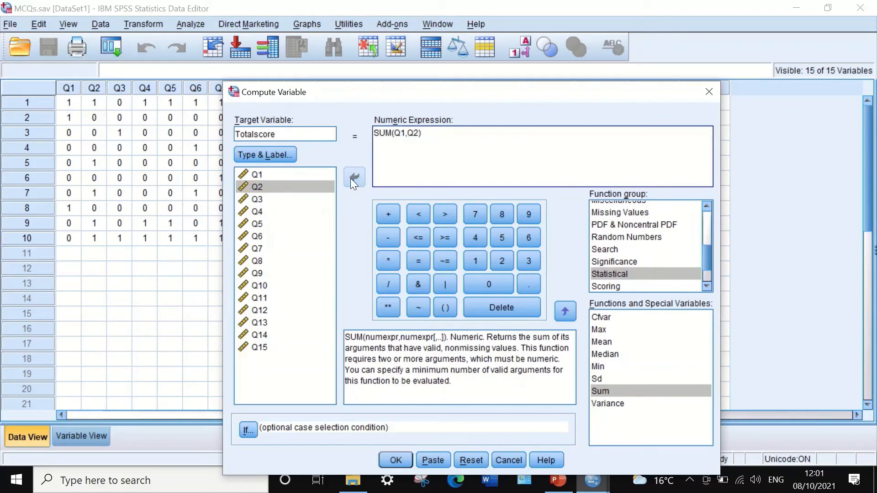
# Extend the SUM expression with the variables Q3, Q4, Q5 and Q6, separated by commas
pyautogui.write(',')
pyautogui.click(263, 199)
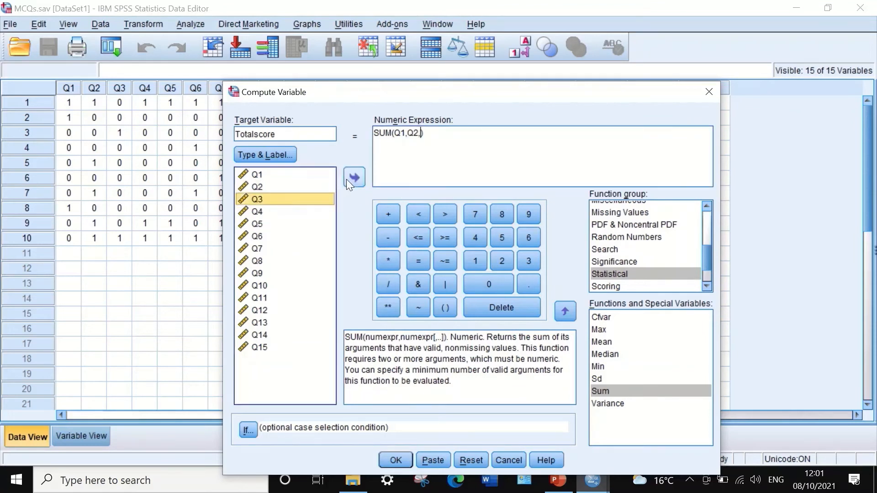
pyautogui.click(347, 178)
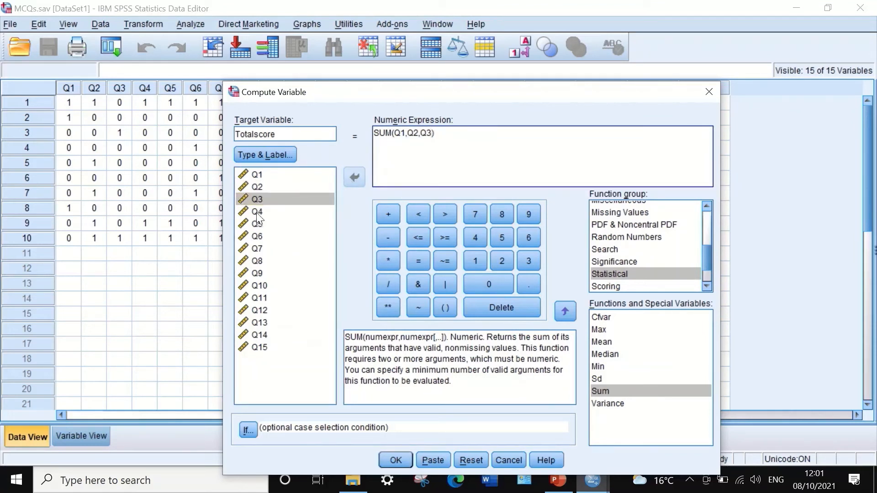
pyautogui.write(',')
pyautogui.click(256, 211)
pyautogui.click(355, 178)
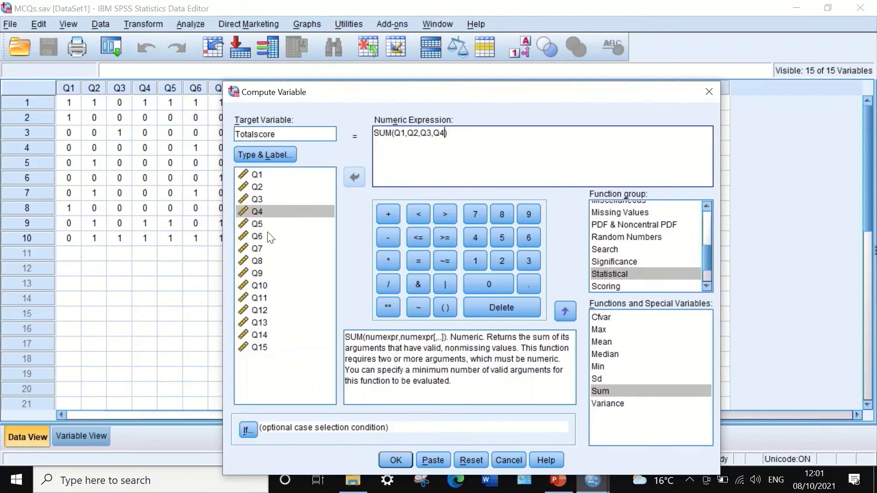
pyautogui.write(',')
pyautogui.click(257, 224)
pyautogui.click(354, 177)
pyautogui.write(',Q5,')
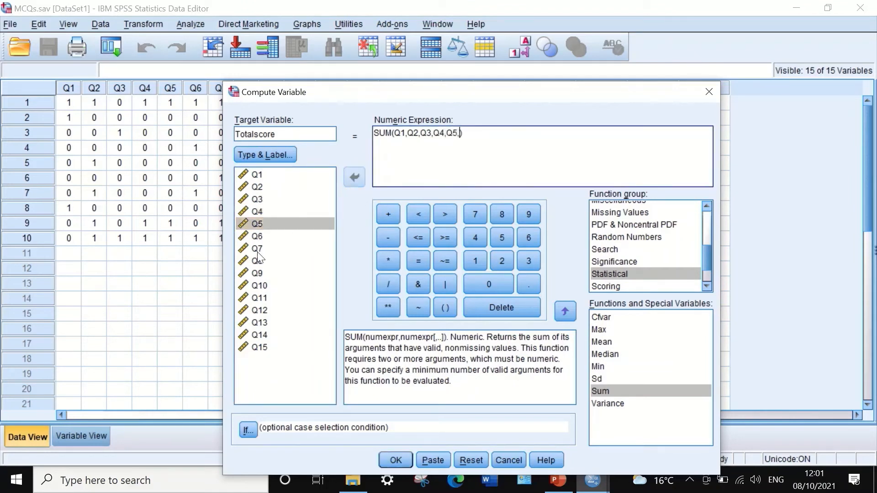
pyautogui.click(256, 236)
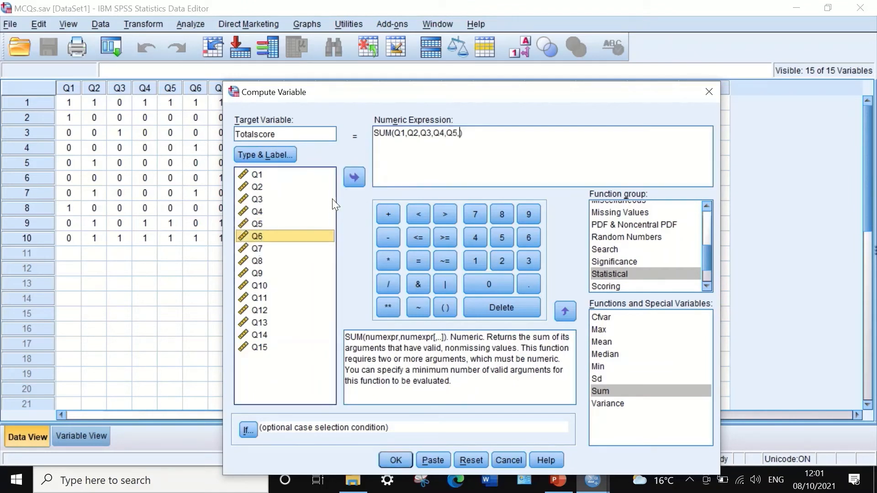
pyautogui.click(358, 176)
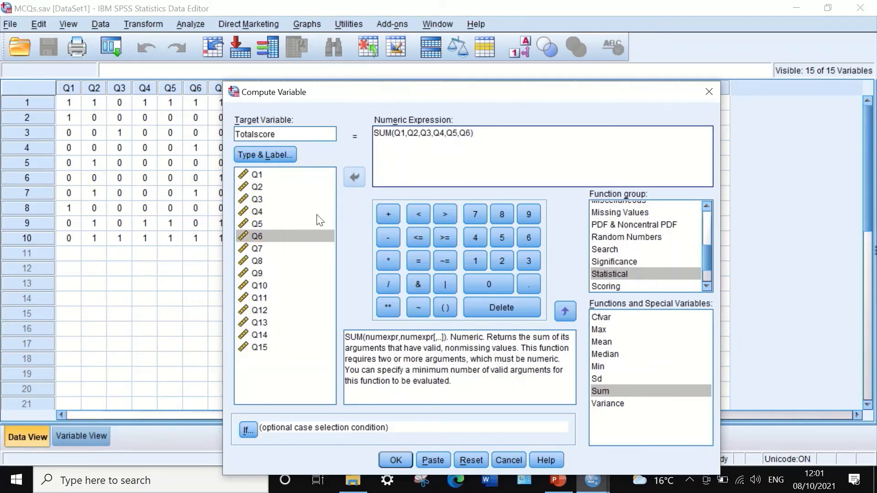
# Add Q7 and Q8 to the SUM expression, with a comma between them and one after Q8
pyautogui.write(',')
pyautogui.click(261, 249)
pyautogui.click(261, 249)
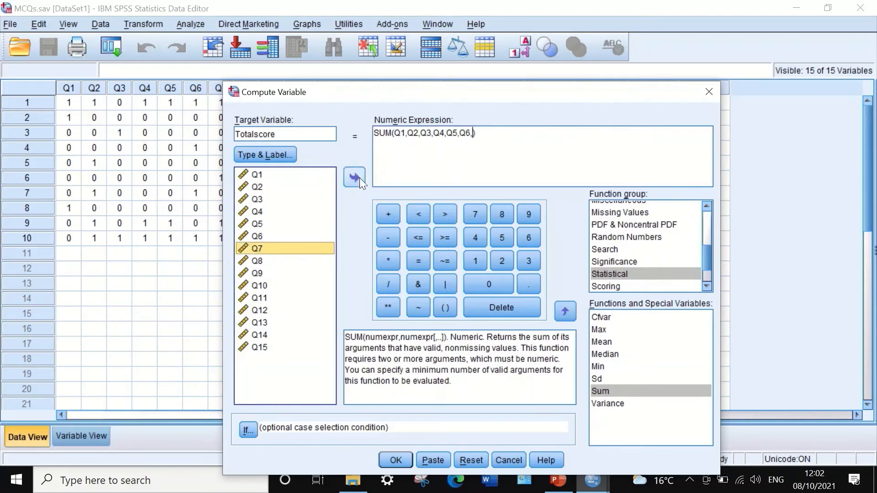
pyautogui.click(359, 177)
pyautogui.click(260, 262)
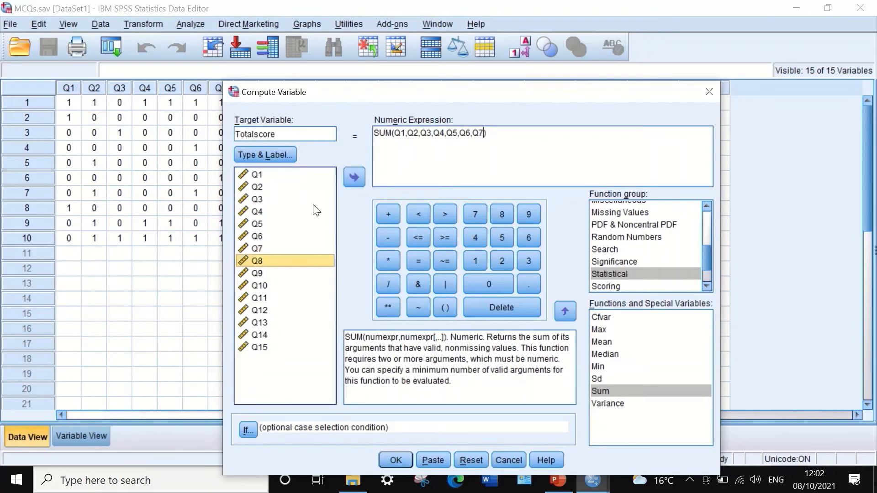
pyautogui.click(350, 178)
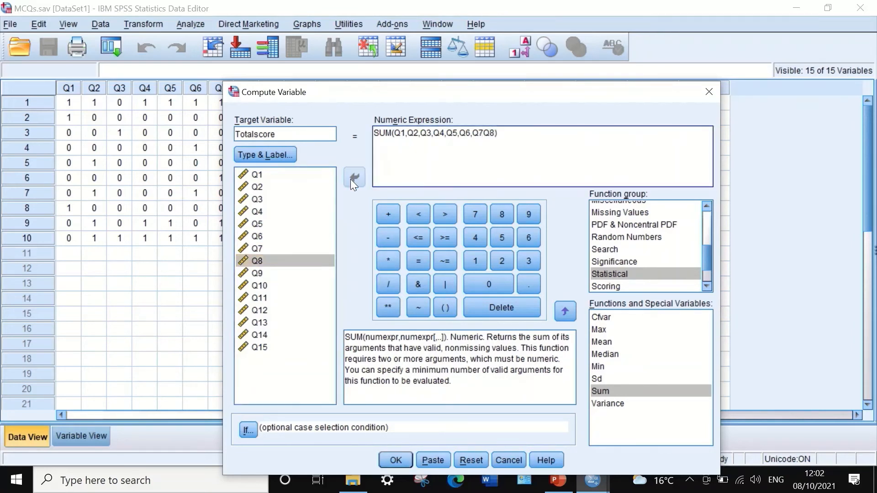
pyautogui.click(485, 132)
pyautogui.write(',')
pyautogui.click(501, 132)
pyautogui.write(',')
pyautogui.press('BackSpace')
pyautogui.write(',Q8,')
# Add Q9, Q10, Q11 and Q12 to the SUM expression, separated by commas and with a comma after Q12
pyautogui.click(259, 273)
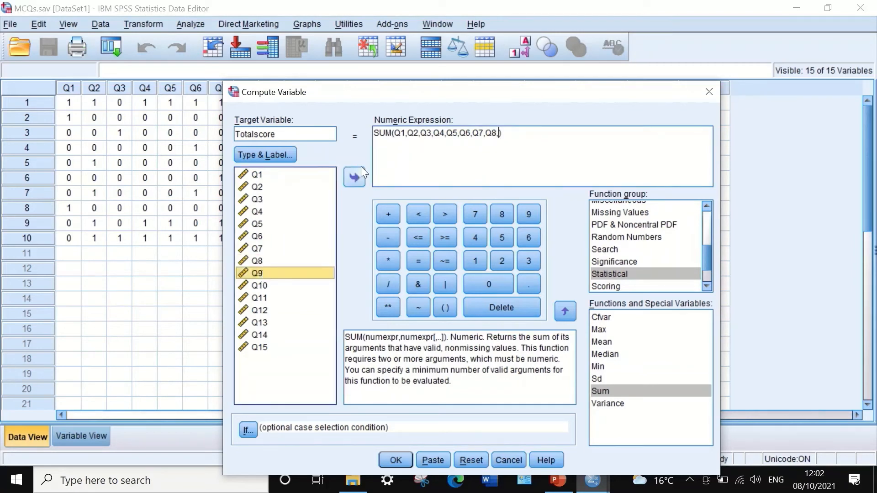
pyautogui.click(355, 177)
pyautogui.write(',')
pyautogui.click(259, 285)
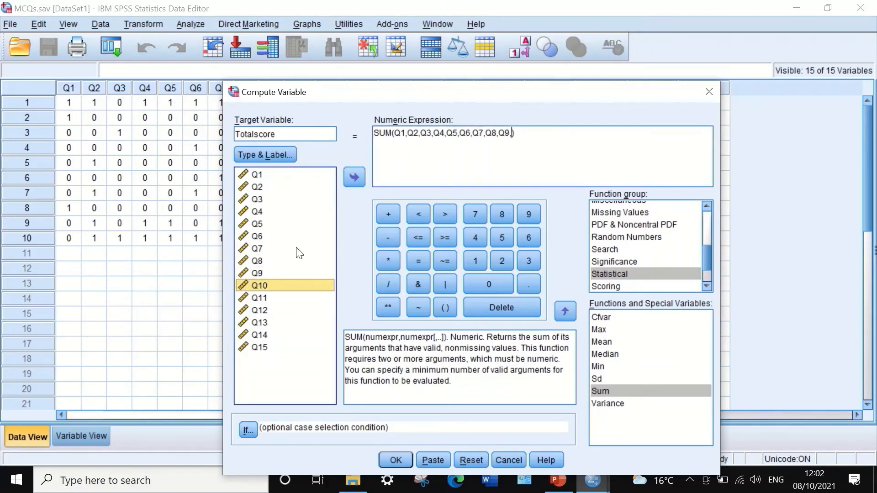
pyautogui.click(355, 177)
pyautogui.write(',')
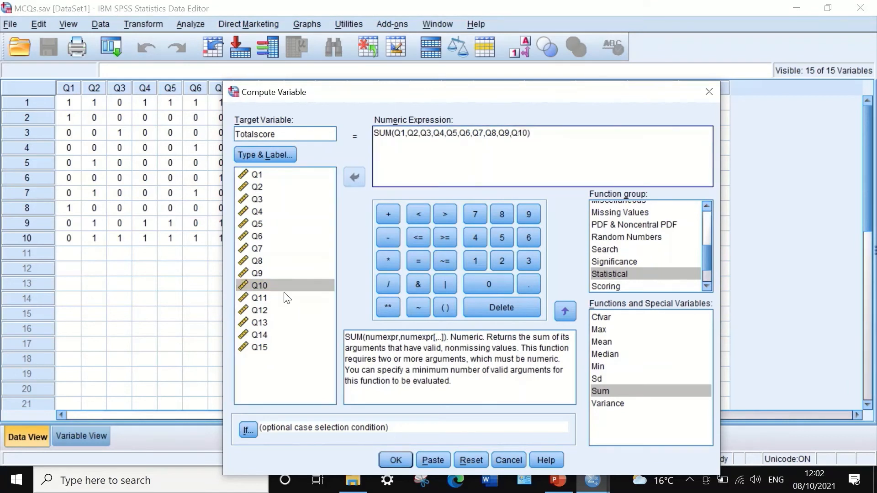
pyautogui.click(262, 298)
pyautogui.click(355, 178)
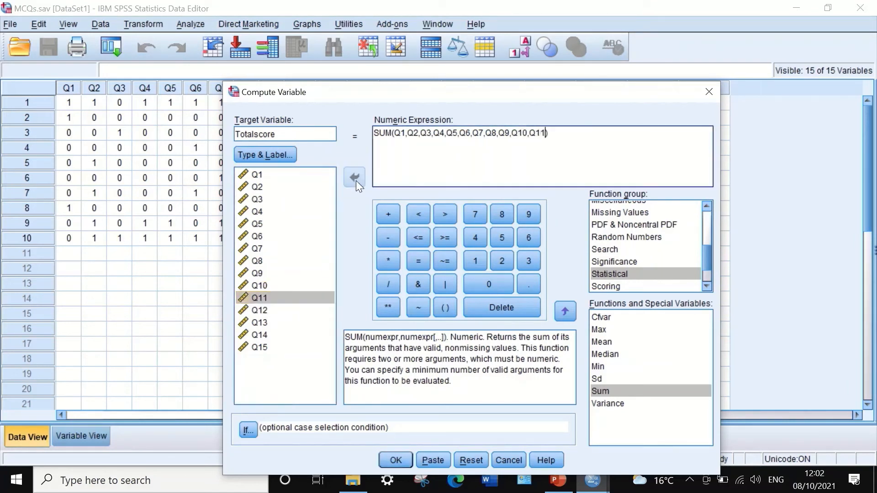
pyautogui.click(258, 311)
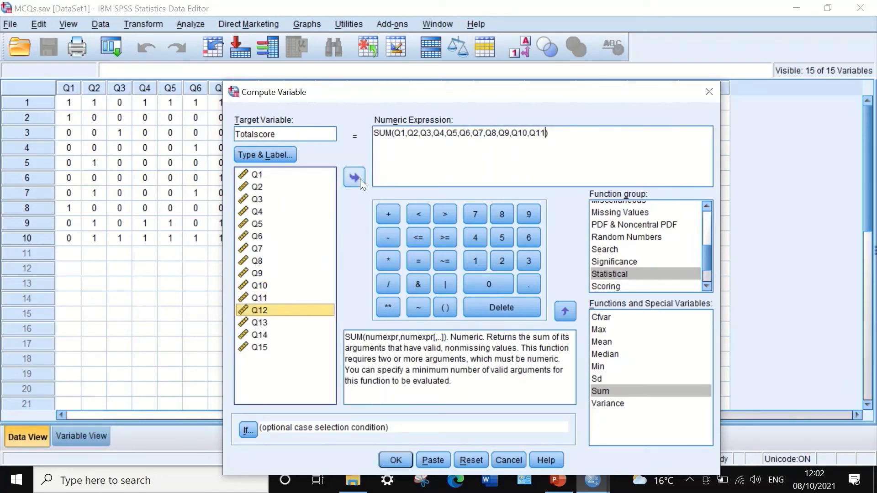
pyautogui.click(355, 178)
pyautogui.click(545, 133)
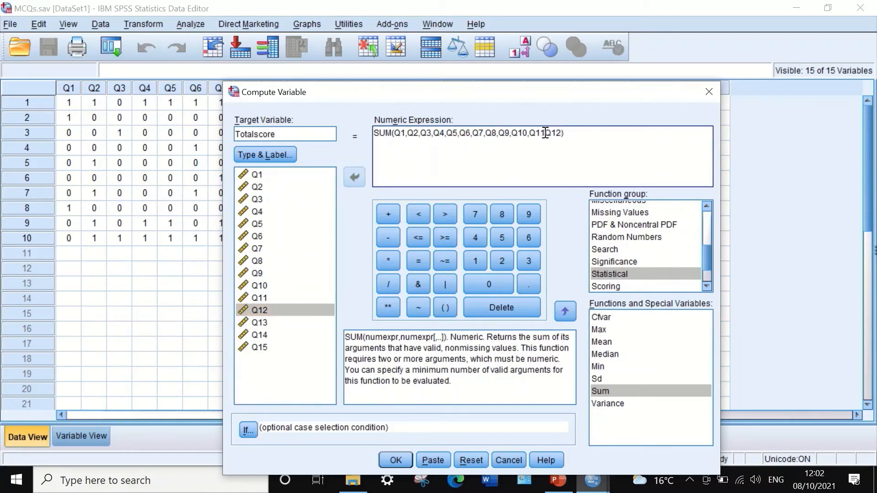
pyautogui.write(',Q2,')
# Add Q13, Q14 and Q15 to the SUM expression, separated by commas, then compute Totalscore and return to the dataset
pyautogui.click(259, 323)
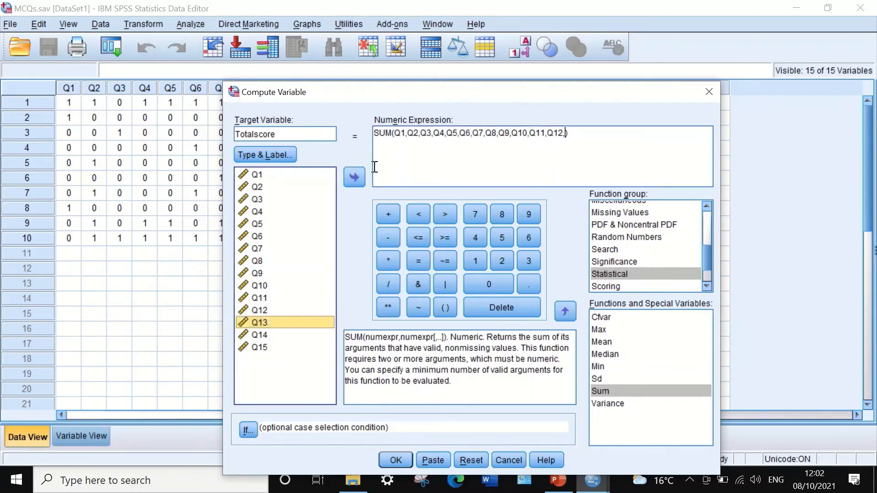
pyautogui.click(363, 173)
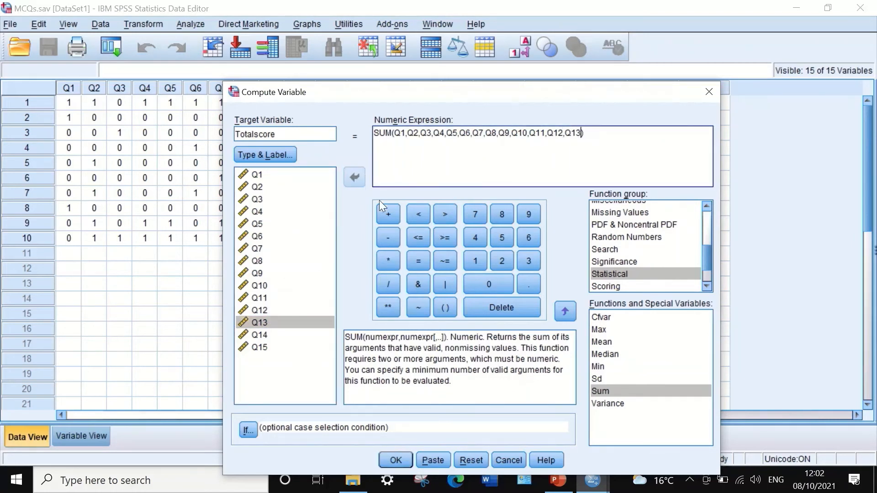
pyautogui.click(257, 336)
pyautogui.click(357, 177)
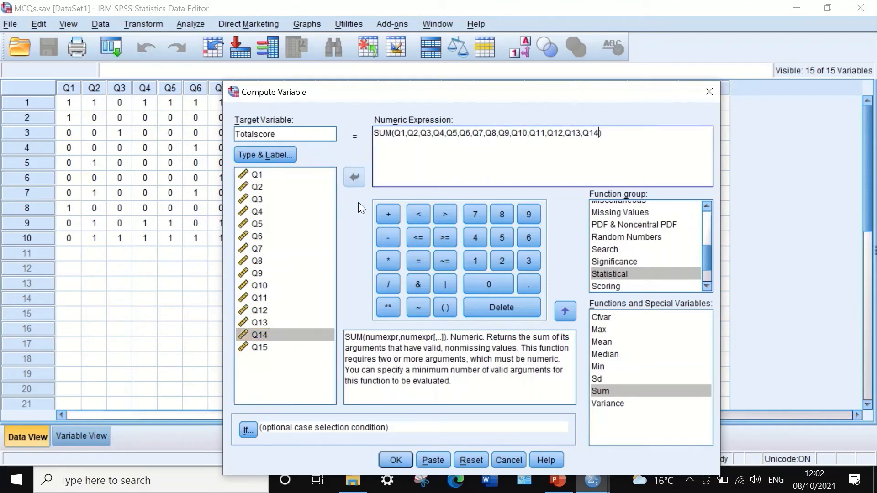
pyautogui.write(',')
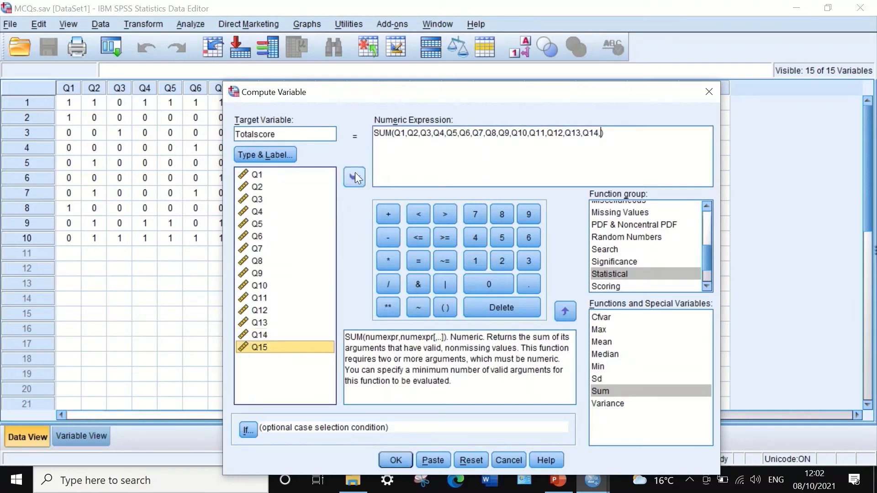
pyautogui.click(355, 176)
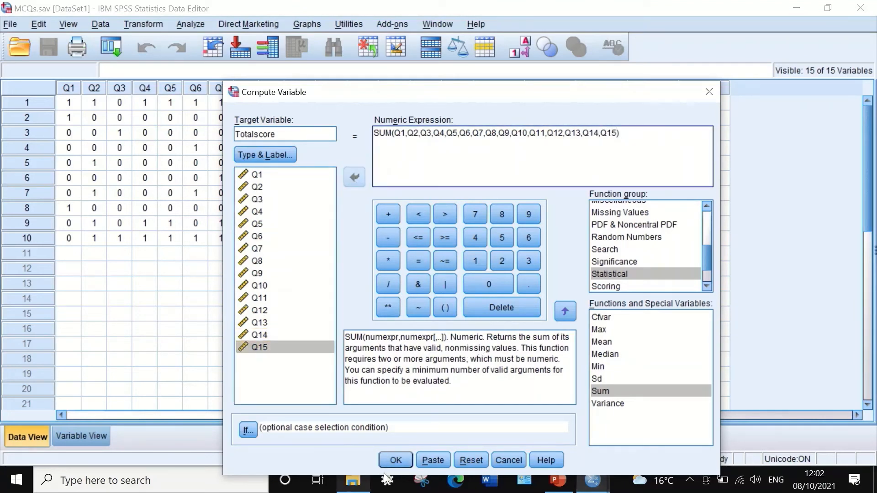
pyautogui.click(396, 459)
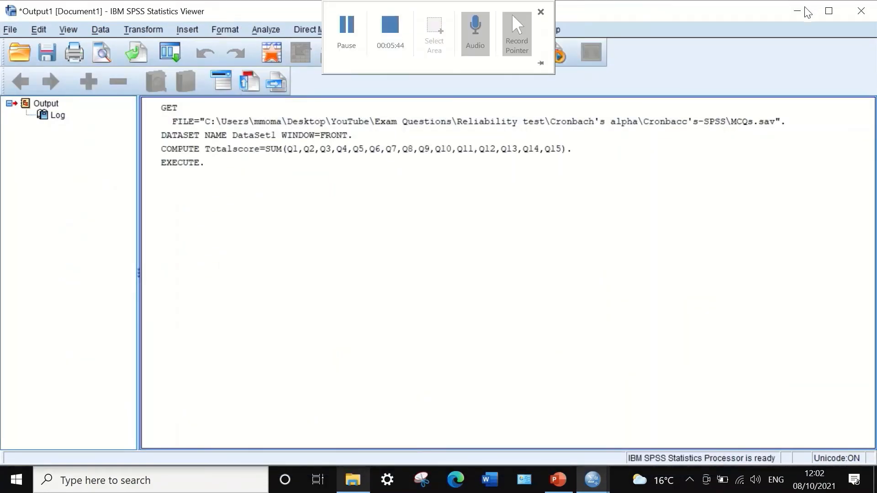
pyautogui.click(790, 10)
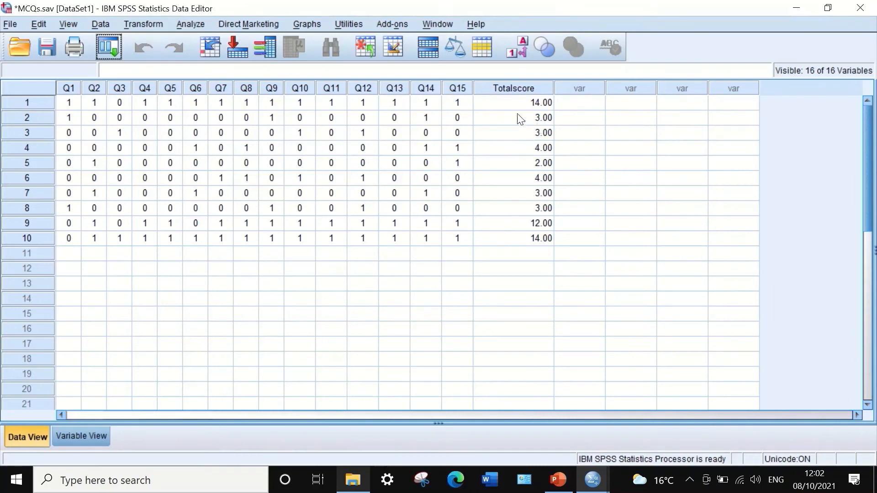
# Narrow the Totalscore column slightly in the data grid and set the variable's decimals to 0
pyautogui.moveTo(554, 86); pyautogui.dragTo(535, 86)
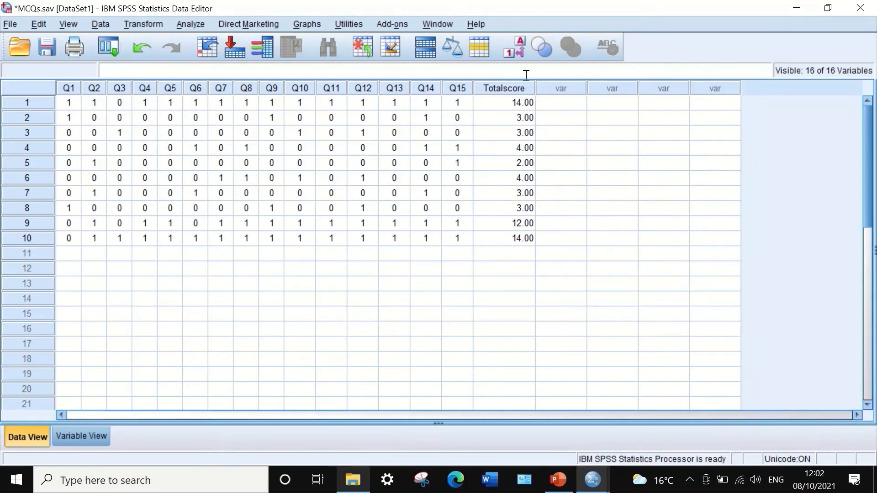
pyautogui.click(80, 435)
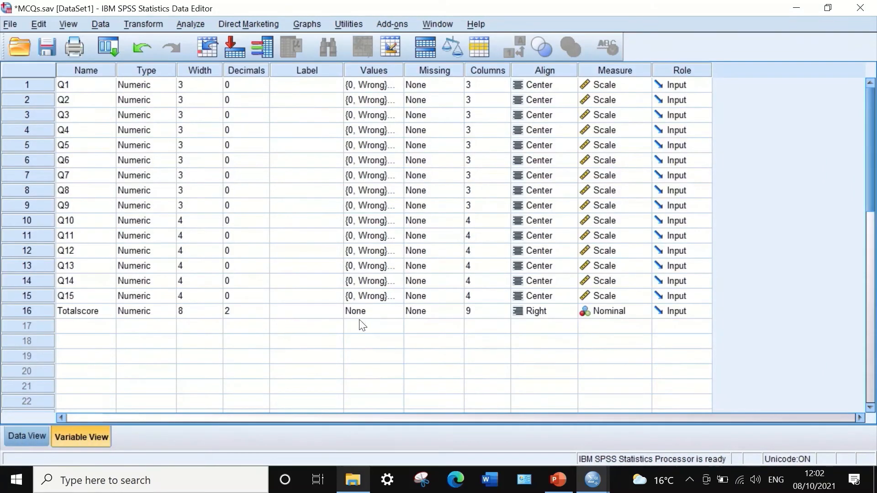
pyautogui.click(240, 312)
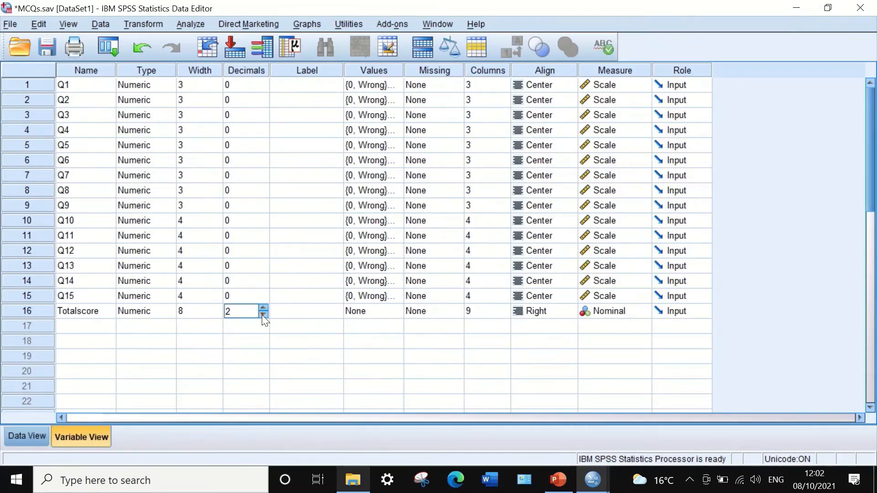
pyautogui.click(263, 314)
pyautogui.click(263, 314)
# Set the Totalscore variable's measure to Scale and its alignment to Center
pyautogui.click(620, 311)
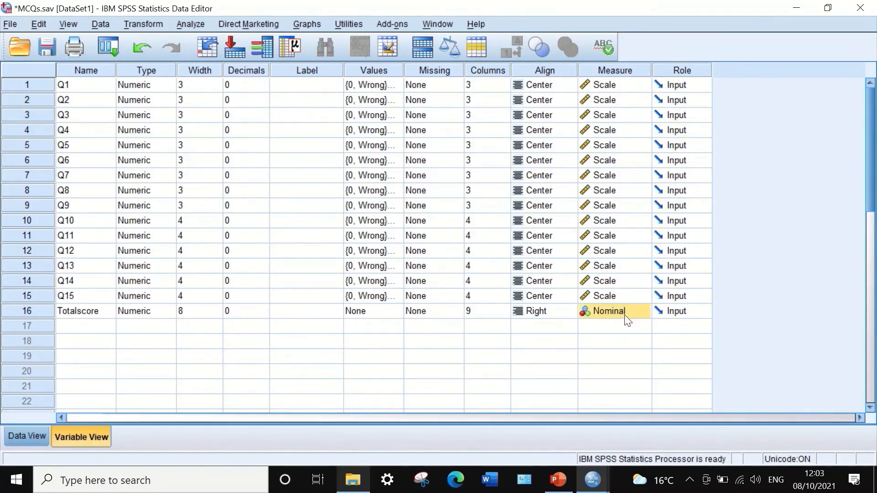
pyautogui.click(633, 315)
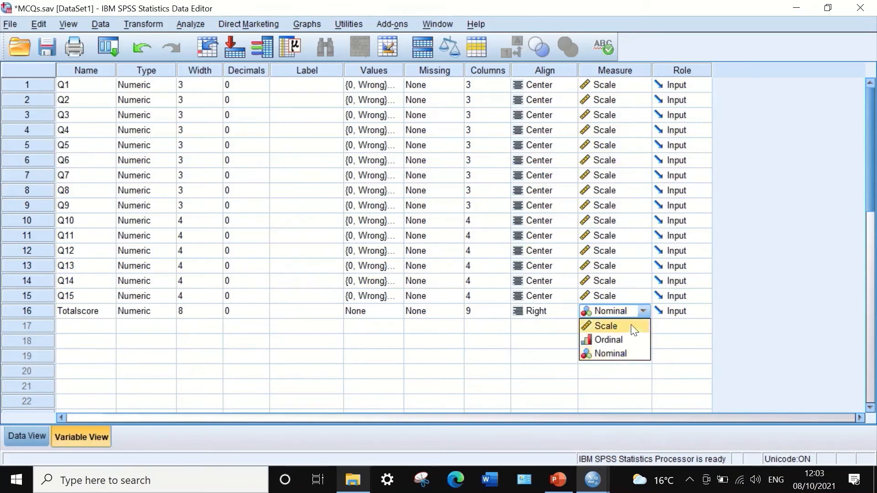
pyautogui.click(612, 326)
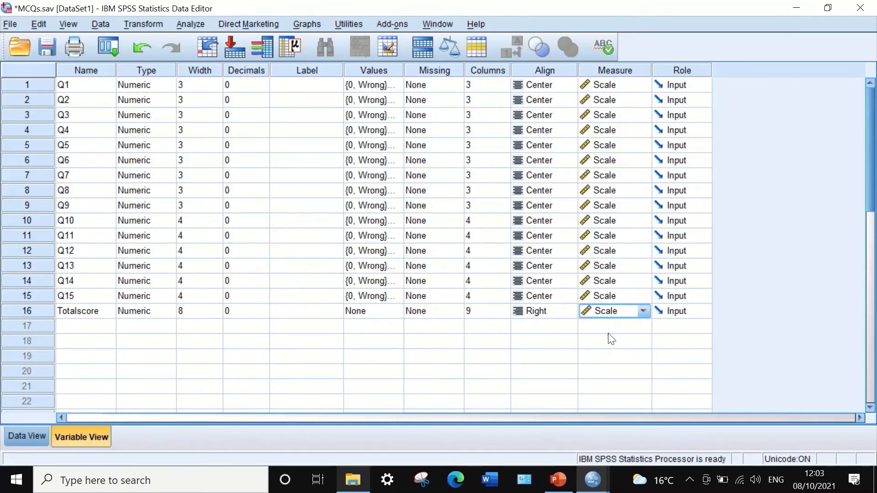
pyautogui.click(543, 316)
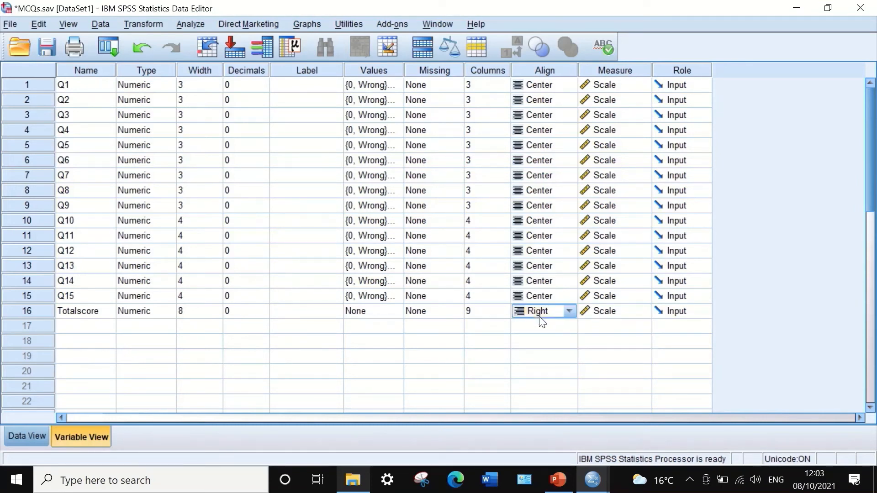
pyautogui.click(539, 315)
pyautogui.click(539, 354)
# Reduce the Totalscore column width to 4 in the variable definitions and return to the data grid
pyautogui.click(500, 316)
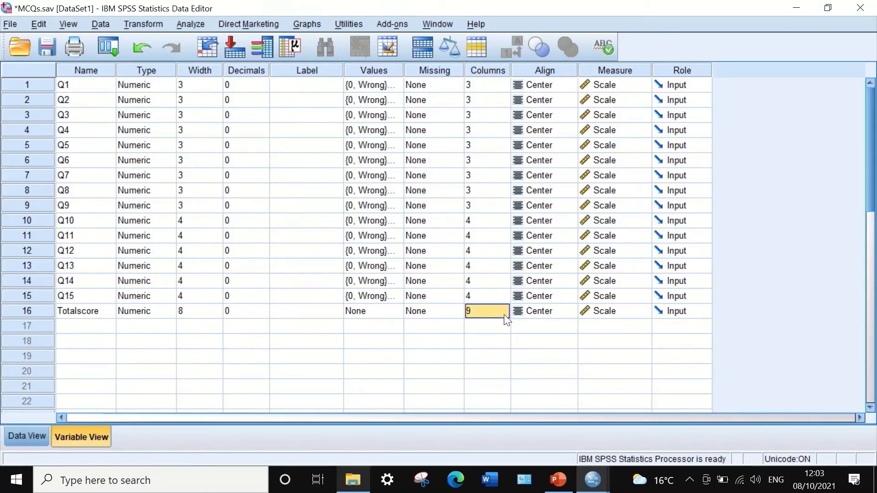
pyautogui.click(504, 314)
pyautogui.click(505, 315)
pyautogui.click(506, 315)
pyautogui.click(505, 316)
pyautogui.click(506, 315)
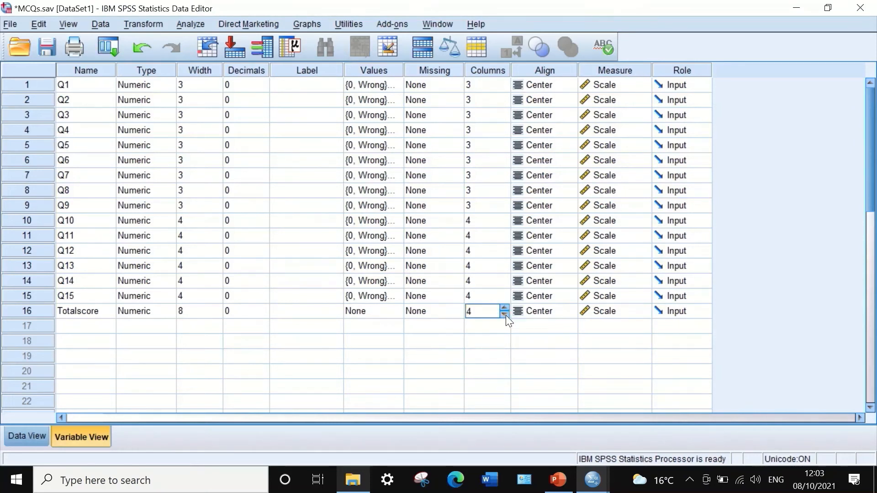
pyautogui.click(33, 435)
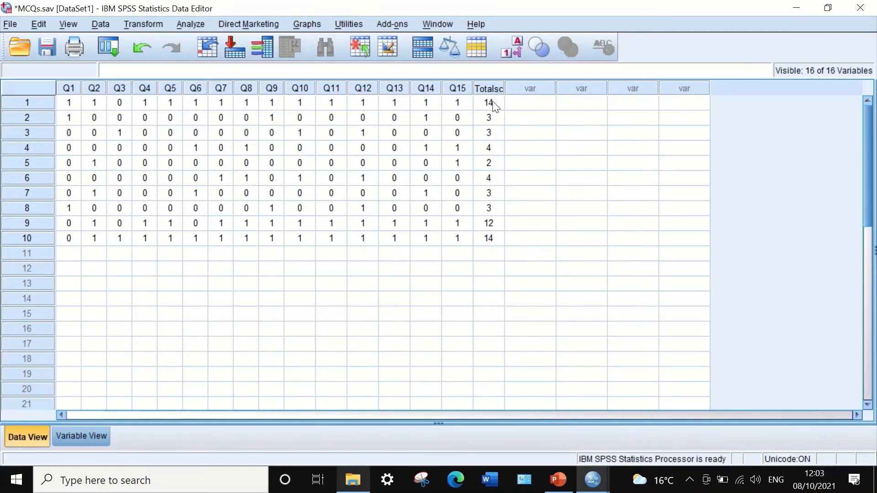
# Review the Cronbach's alpha formula on slide 73 in PowerPoint, then return to the MCQs.sav dataset in SPSS
pyautogui.click(557, 479)
pyautogui.click(88, 280)
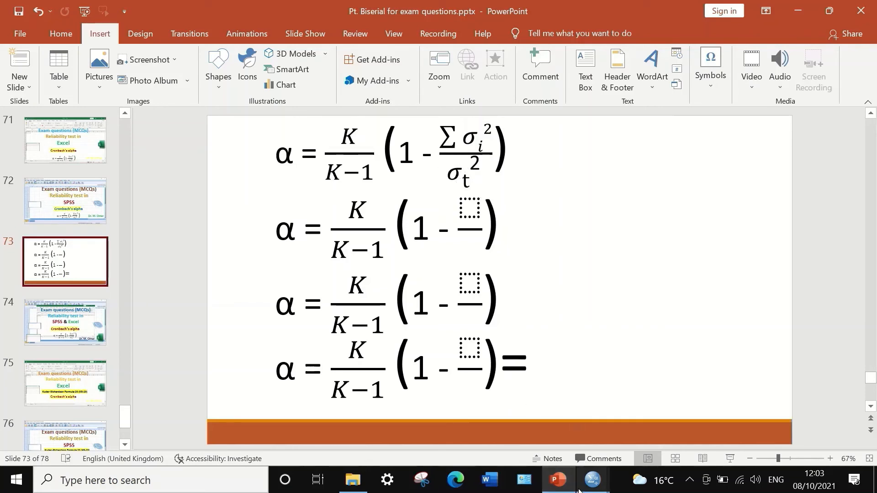
pyautogui.moveTo(594, 485)
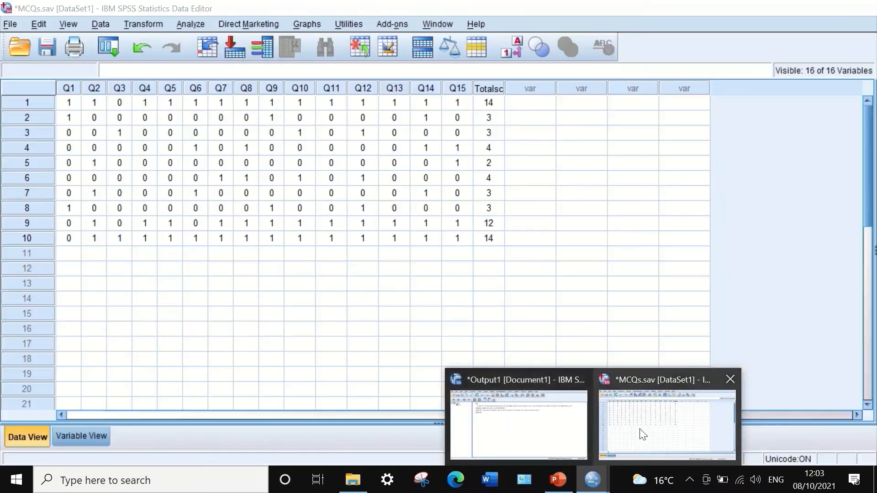
pyautogui.click(639, 433)
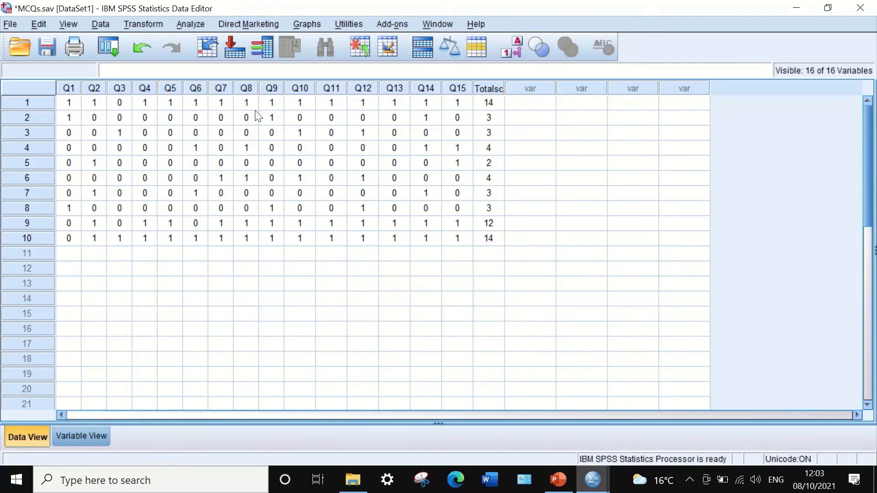
# Start a Frequencies analysis and add Totalscore as its only variable
pyautogui.click(190, 24)
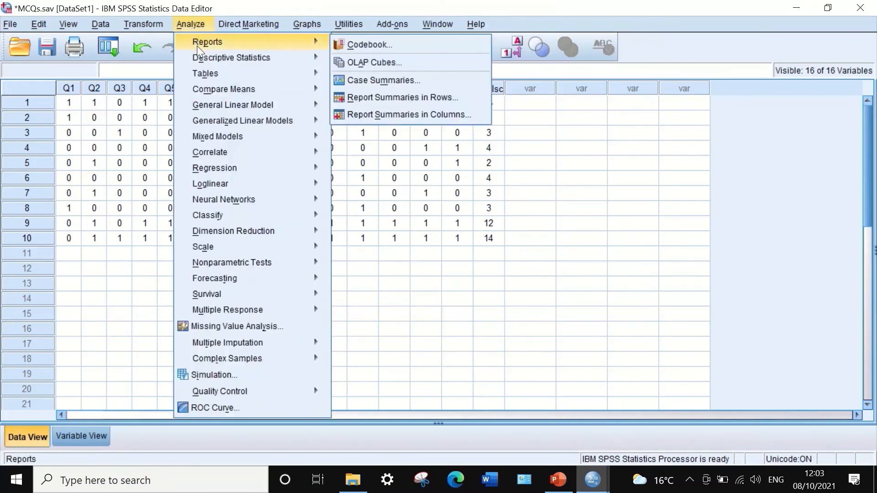
pyautogui.moveTo(200, 58)
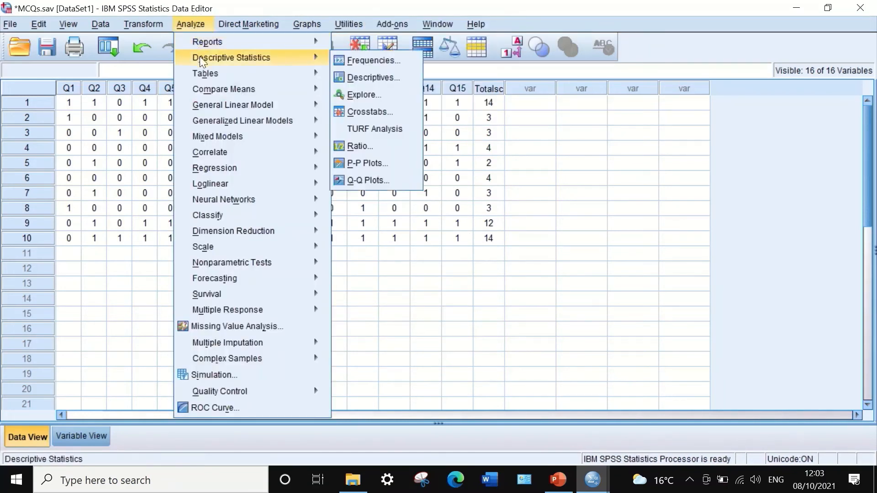
pyautogui.click(349, 62)
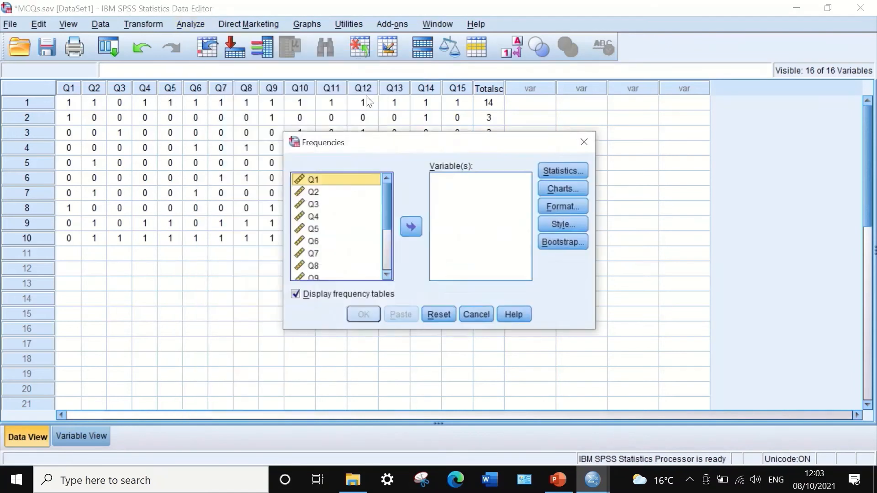
pyautogui.moveTo(385, 195); pyautogui.dragTo(362, 279)
pyautogui.click(333, 270)
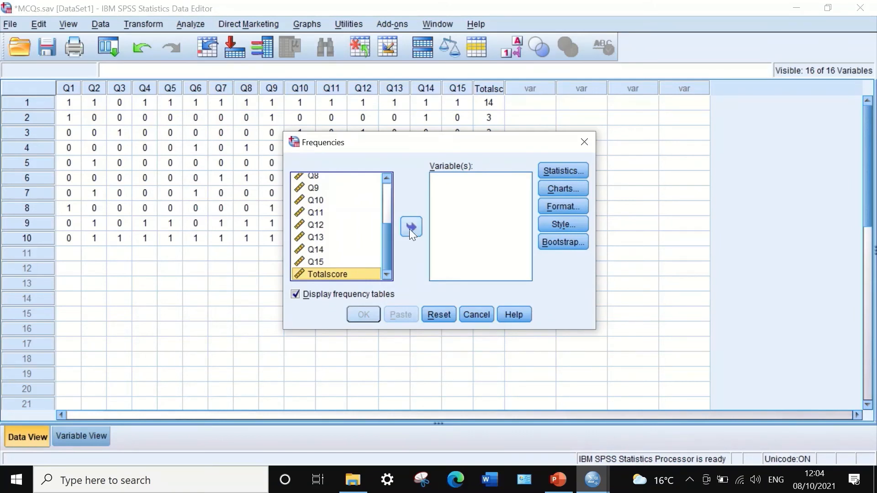
pyautogui.moveTo(338, 275); pyautogui.dragTo(460, 194)
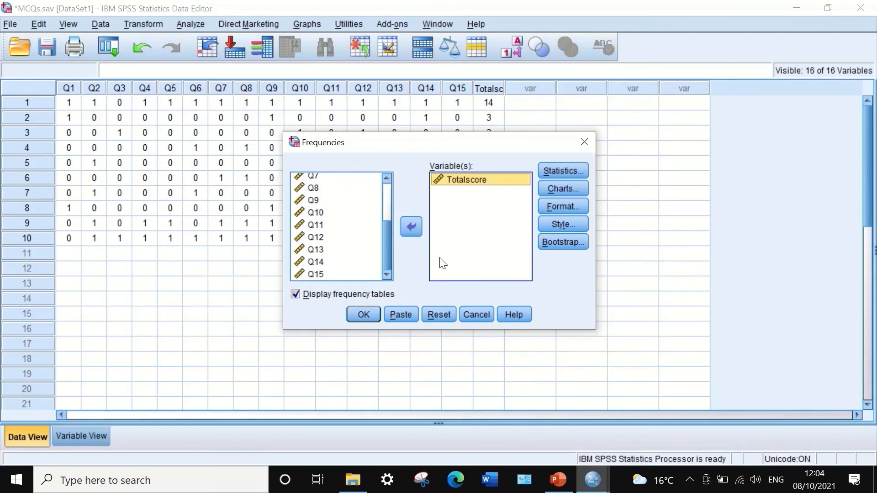
# Request the Variance statistic for Totalscore and run the Frequencies analysis
pyautogui.click(561, 170)
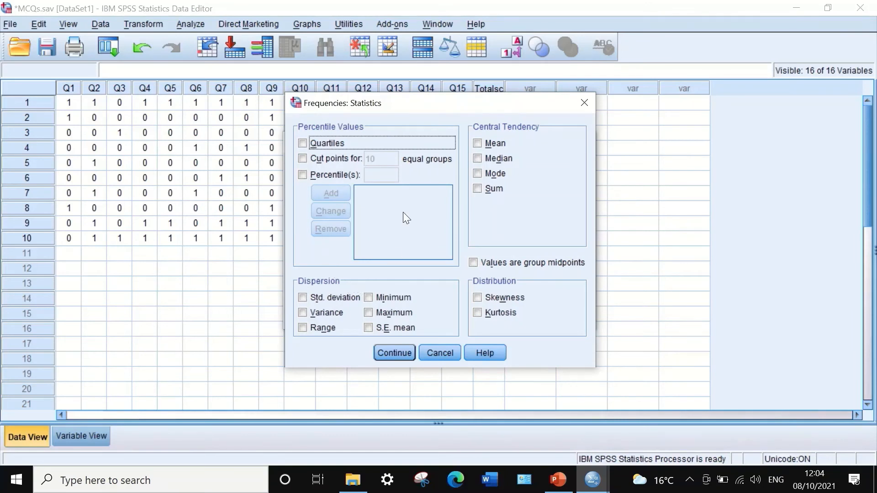
pyautogui.click(302, 312)
pyautogui.click(402, 356)
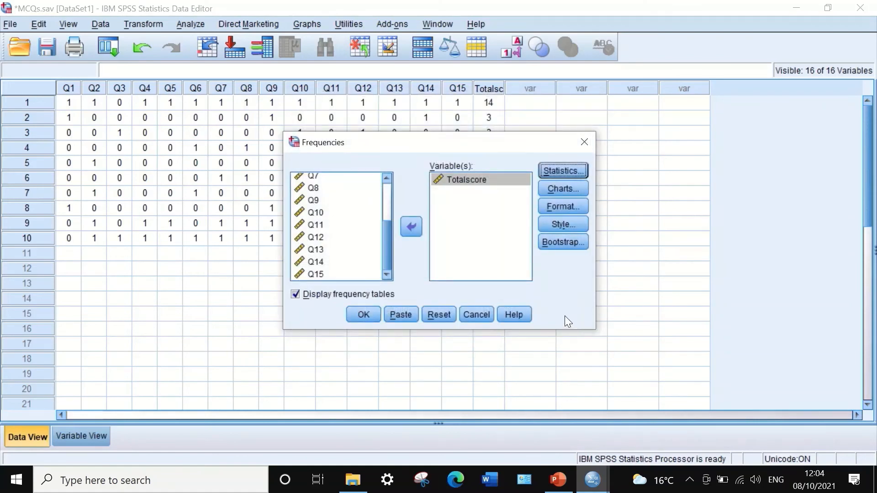
pyautogui.click(362, 314)
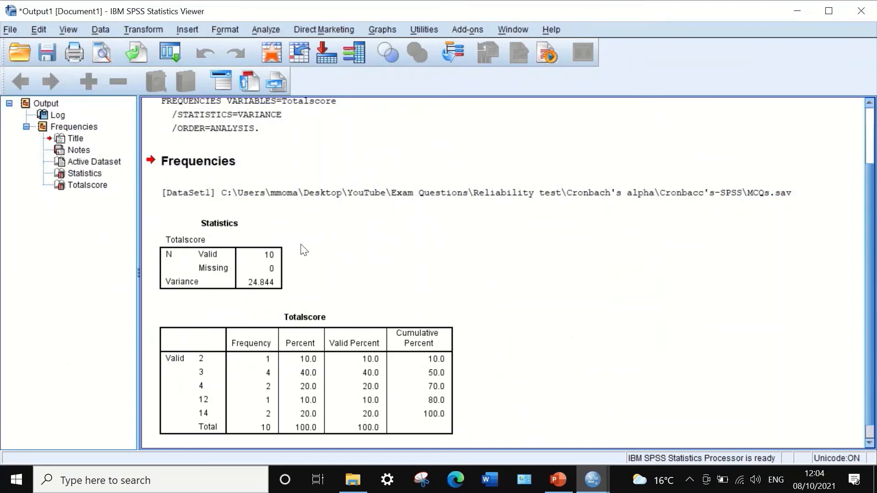
# Copy the Totalscore variance from the Statistics output table and switch to the alpha formula slide in PowerPoint
pyautogui.scroll(-1, 302, 245)
pyautogui.scroll(3, 312, 263)
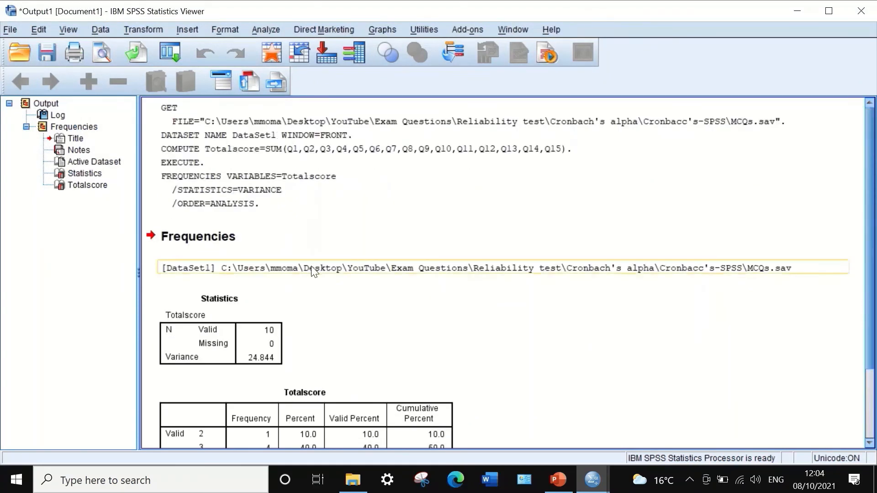
pyautogui.scroll(-2, 287, 327)
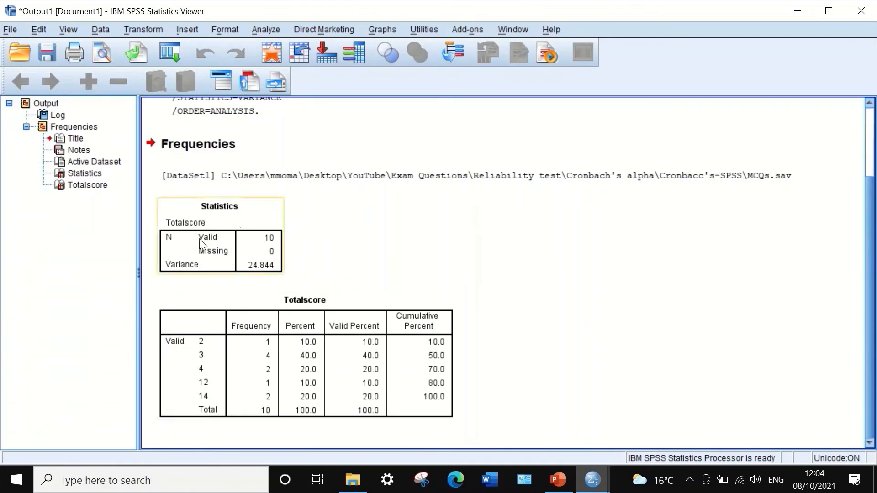
pyautogui.click(263, 271)
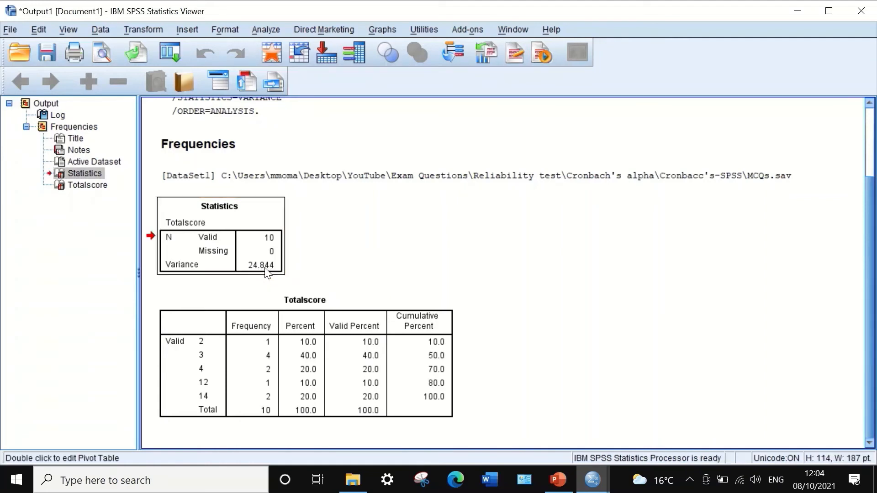
pyautogui.doubleClick(265, 269)
pyautogui.click(266, 269)
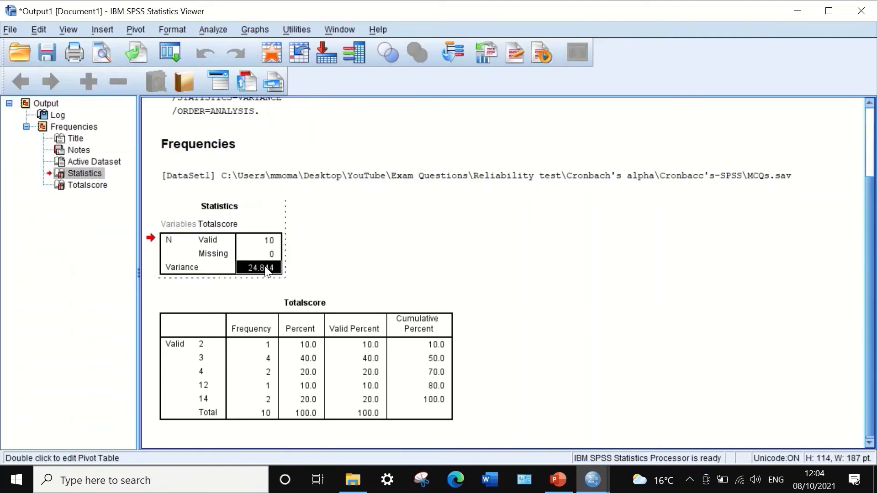
pyautogui.rightClick(259, 271)
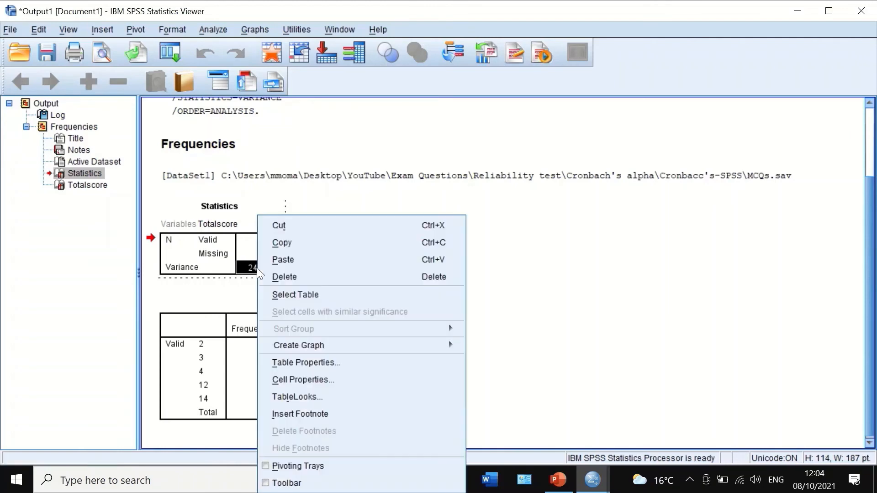
pyautogui.click(283, 242)
pyautogui.click(551, 465)
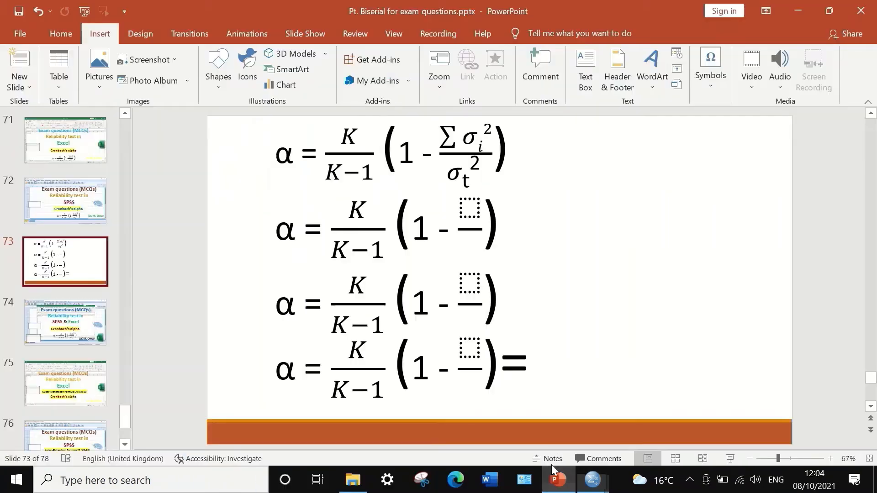
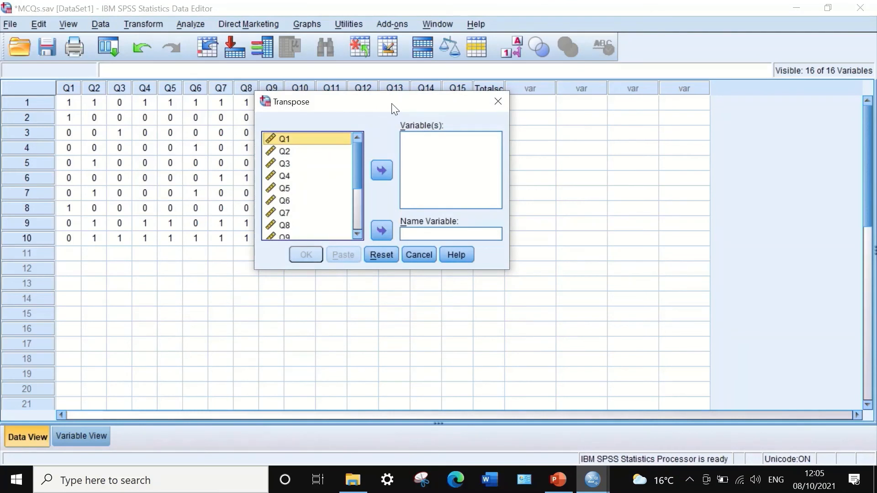
# Transpose all the variables, Q1 to Q15 and Totalscore, into a new dataset without a name variable
pyautogui.moveTo(391, 108); pyautogui.dragTo(421, 109)
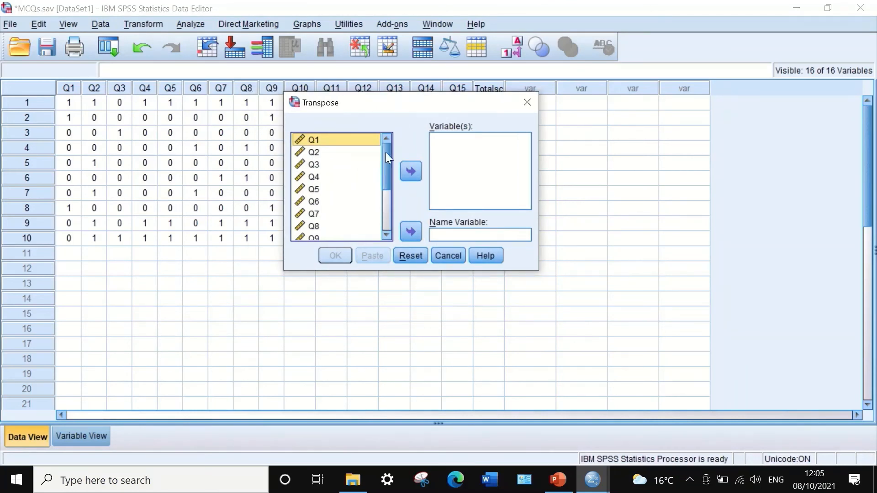
pyautogui.moveTo(385, 152); pyautogui.dragTo(379, 186)
pyautogui.hotkey('ctrl', 'a')
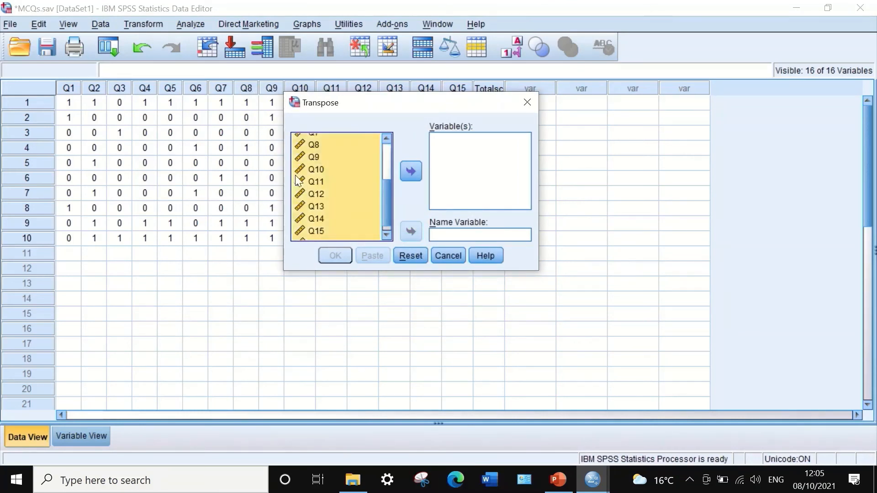
pyautogui.click(409, 171)
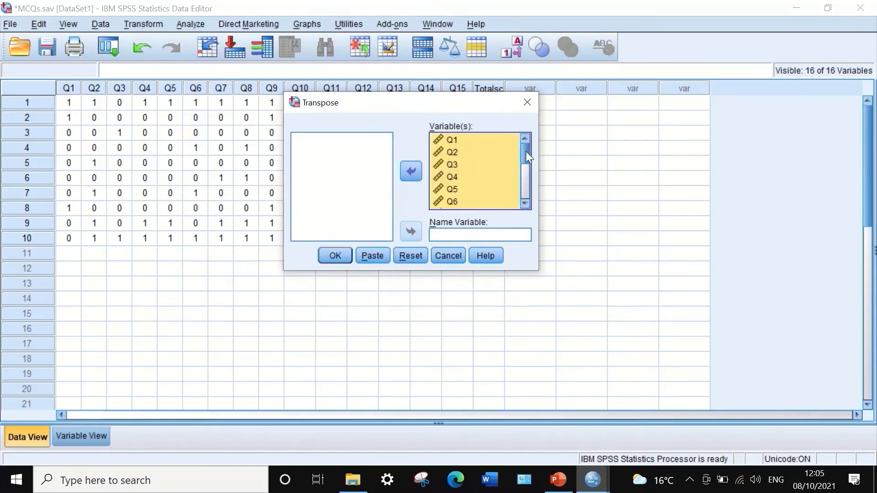
pyautogui.moveTo(526, 155); pyautogui.dragTo(530, 207)
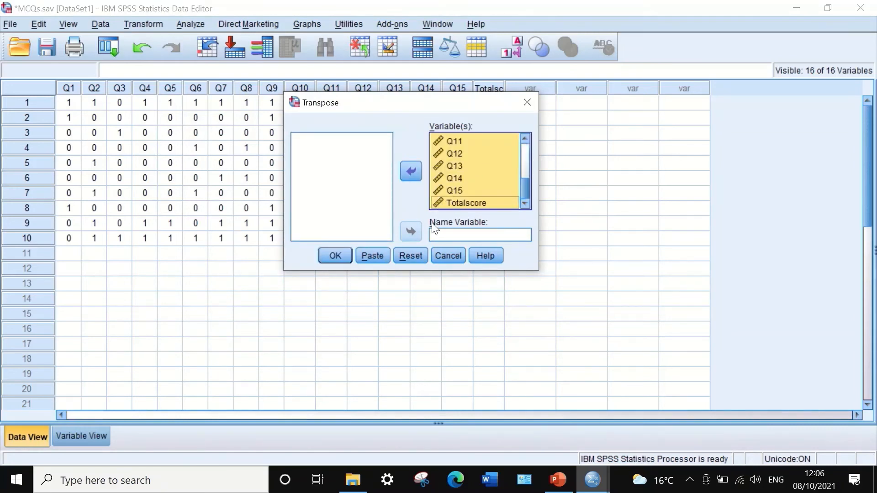
pyautogui.click(322, 256)
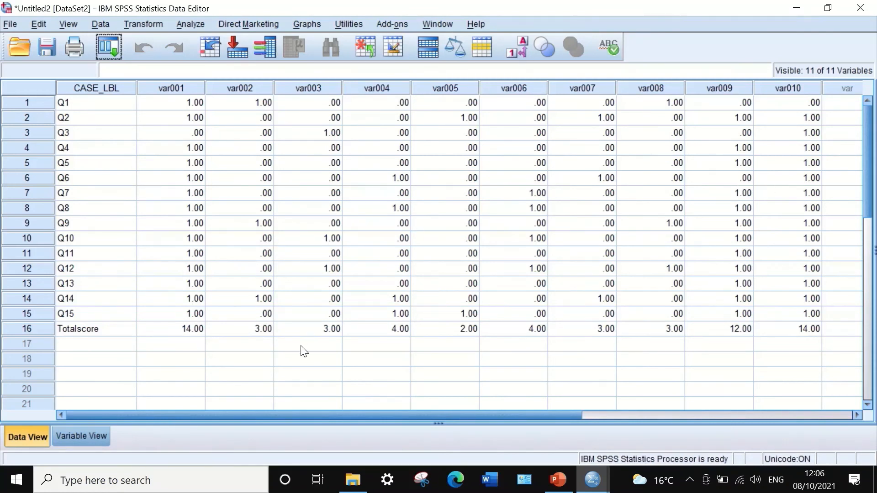
# Set the decimals of var001 to var010 to 0 in the transposed dataset's variable definitions
pyautogui.click(90, 439)
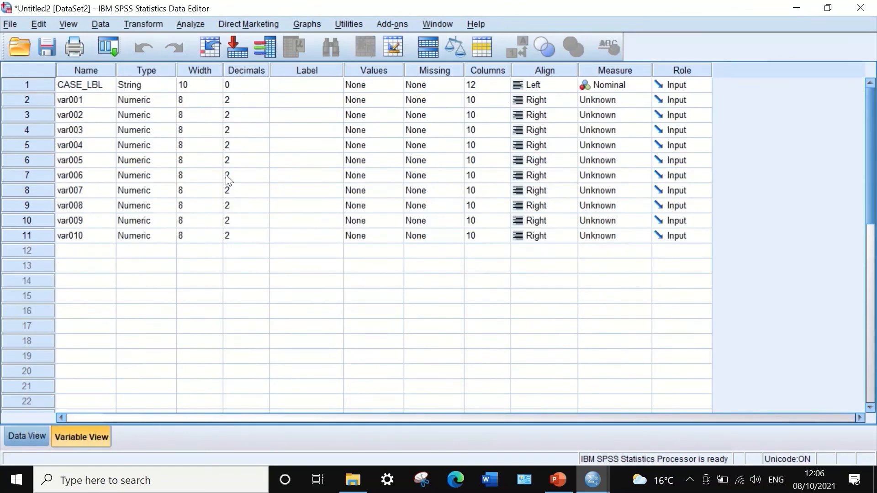
pyautogui.click(246, 101)
pyautogui.press('BackSpace')
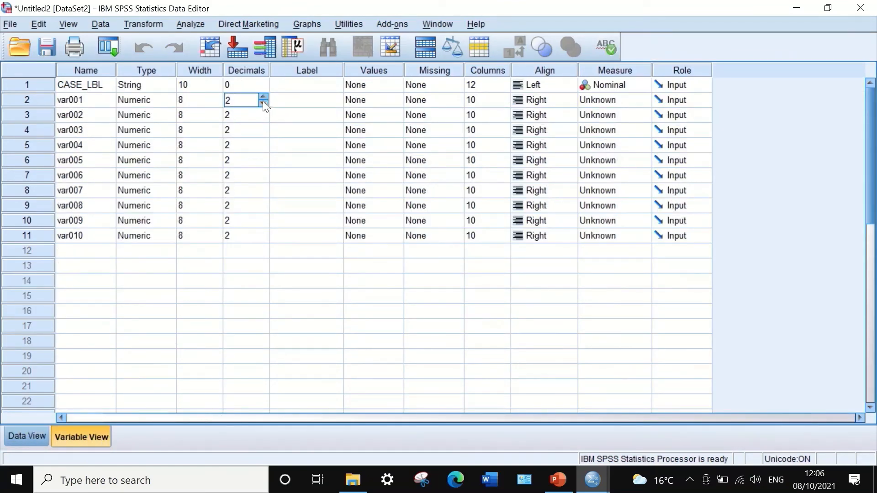
pyautogui.write('0')
pyautogui.click(240, 85)
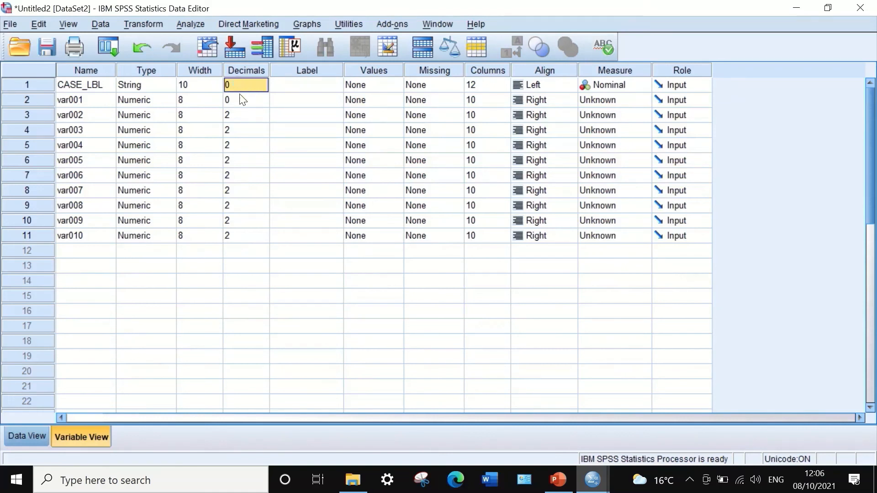
pyautogui.click(240, 101)
pyautogui.moveTo(242, 115); pyautogui.dragTo(237, 235)
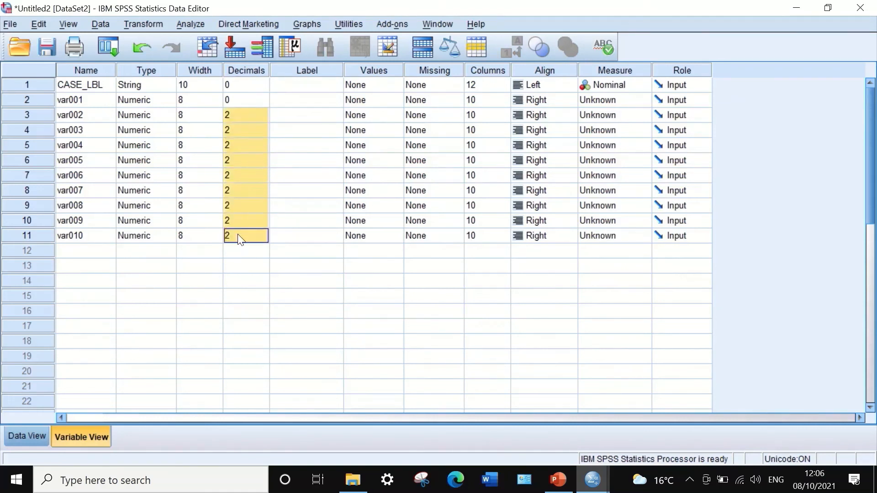
pyautogui.write('0 0 0 0 0 0 0 0 0')
# Set the measurement level of var001 through var010 to Scale
pyautogui.click(630, 101)
pyautogui.click(629, 98)
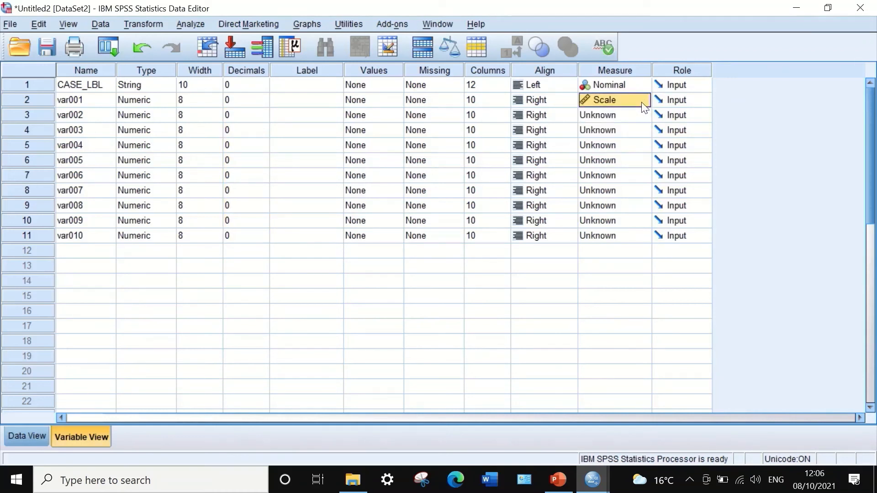
pyautogui.click(621, 115)
pyautogui.click(609, 130)
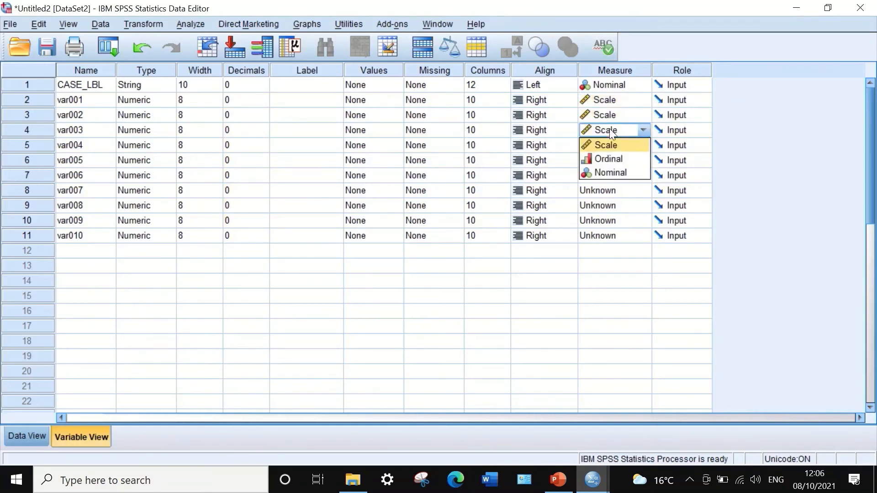
pyautogui.click(603, 147)
pyautogui.click(601, 147)
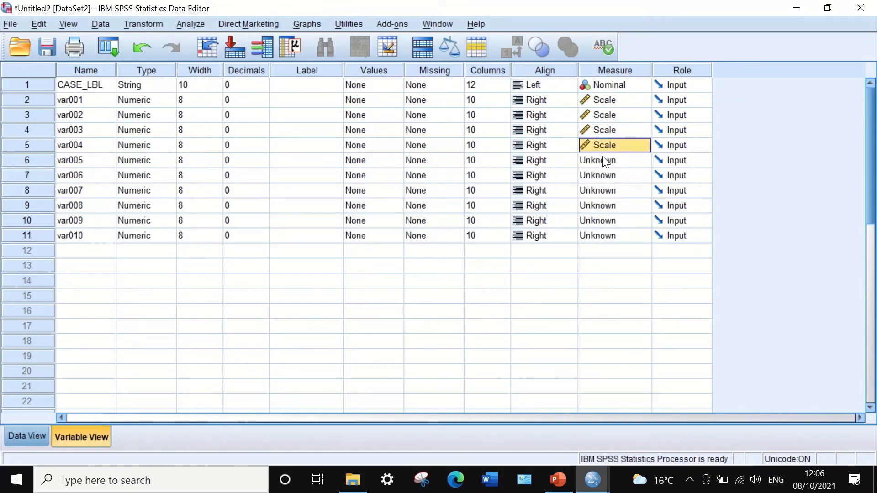
pyautogui.click(603, 159)
pyautogui.click(601, 176)
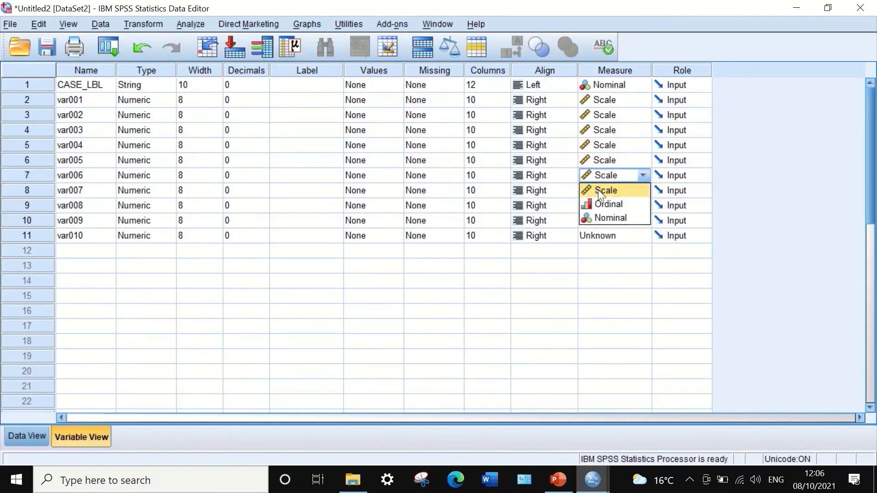
pyautogui.click(598, 190)
pyautogui.click(598, 196)
pyautogui.click(598, 203)
pyautogui.click(601, 206)
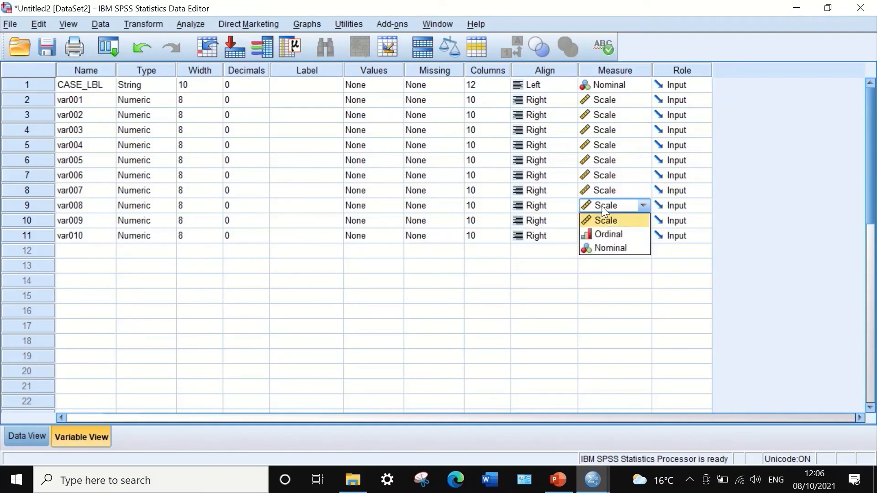
pyautogui.click(603, 220)
pyautogui.click(603, 224)
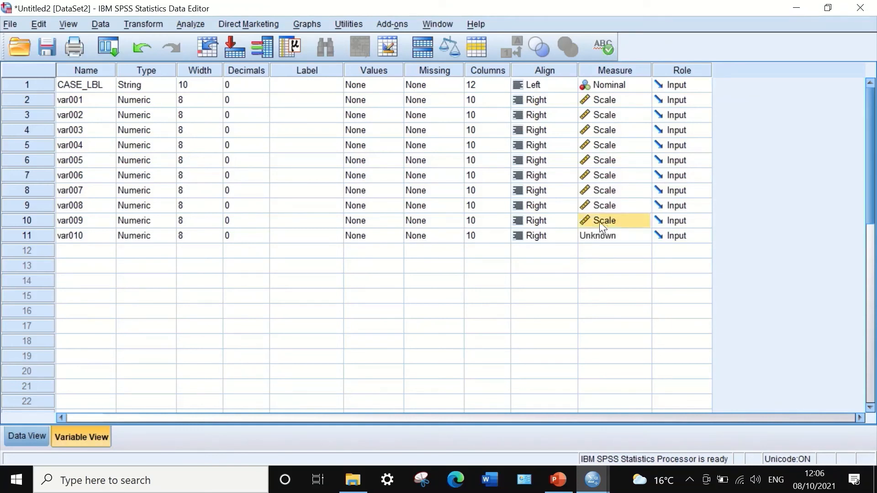
pyautogui.click(604, 238)
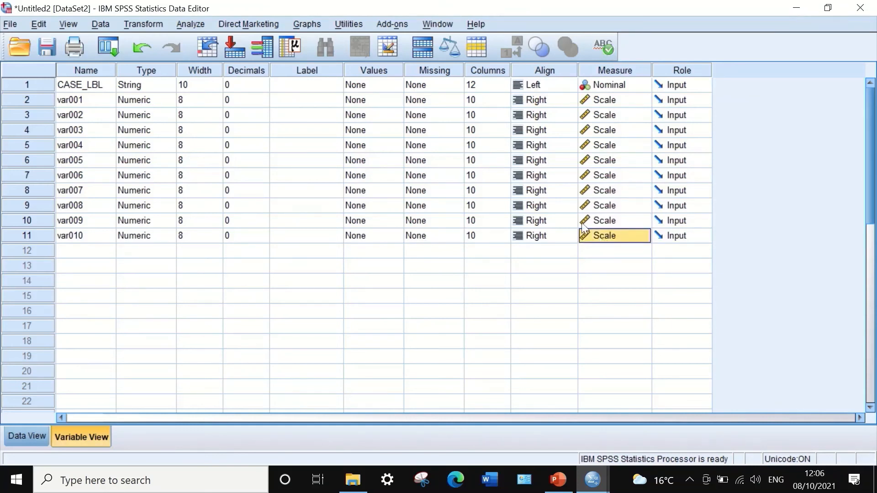
# Change the alignment of CASE_LBL and var001 to Center
pyautogui.click(550, 87)
pyautogui.click(534, 114)
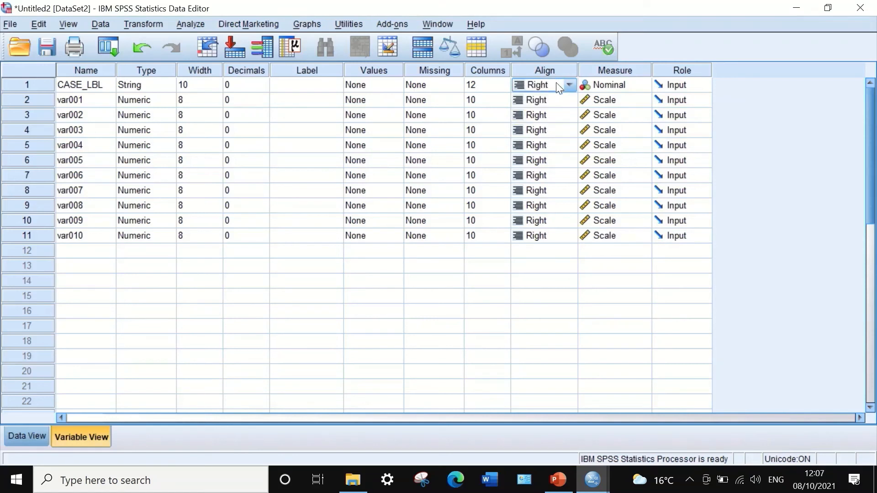
pyautogui.click(554, 86)
pyautogui.click(547, 126)
pyautogui.click(550, 99)
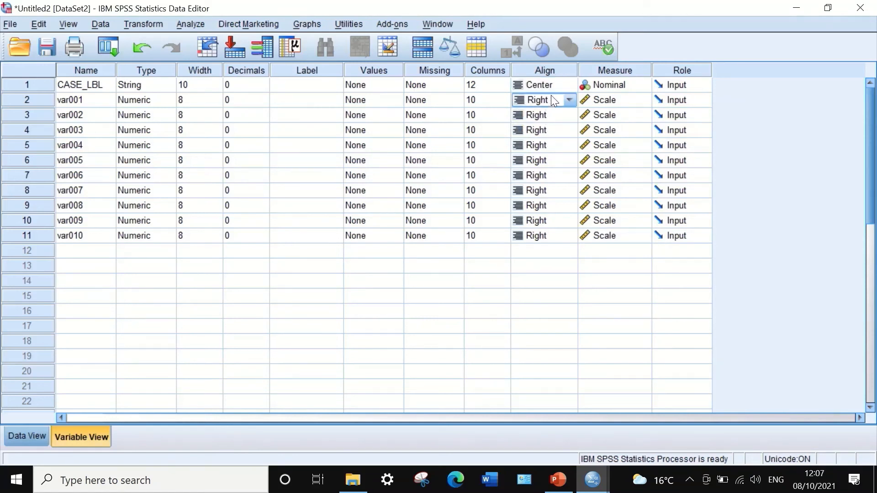
pyautogui.click(557, 105)
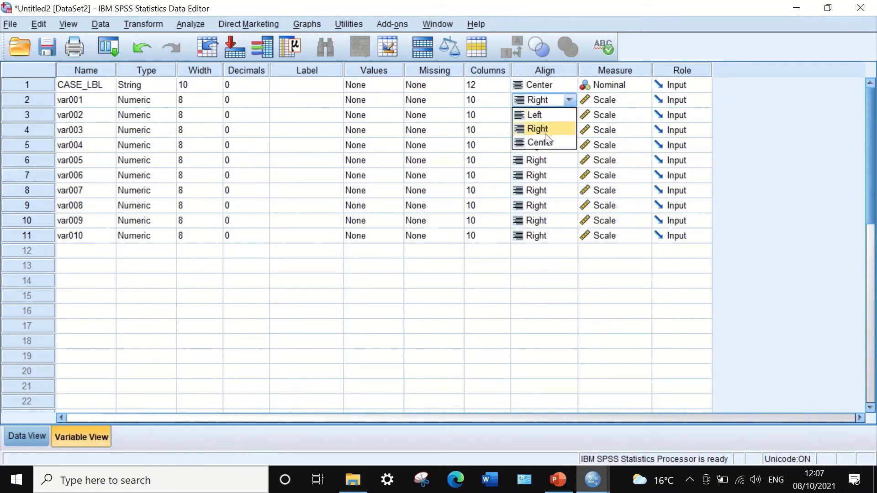
pyautogui.click(544, 140)
# Copy the Center alignment from CASE_LBL and paste it onto var002 through var010
pyautogui.click(545, 87)
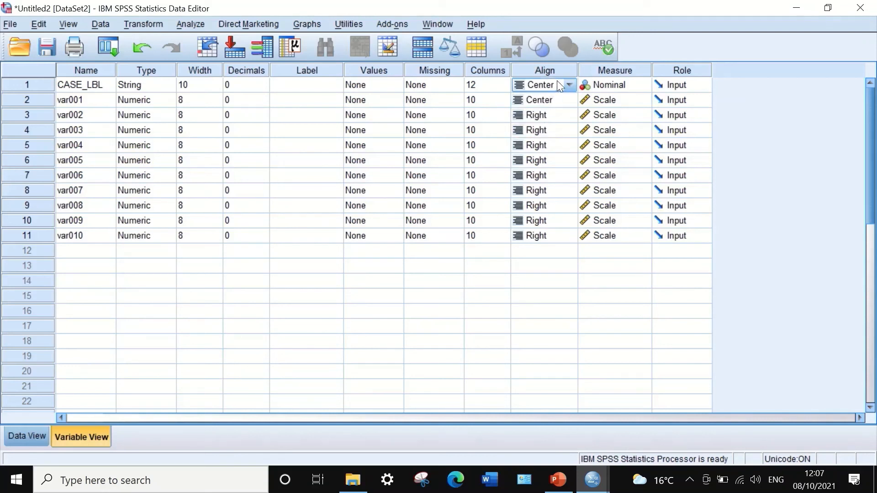
pyautogui.click(557, 82)
pyautogui.click(533, 149)
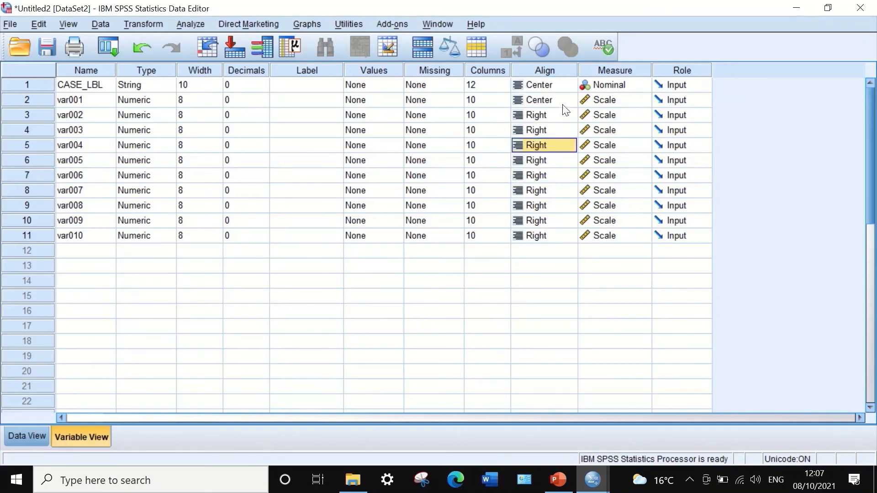
pyautogui.click(563, 86)
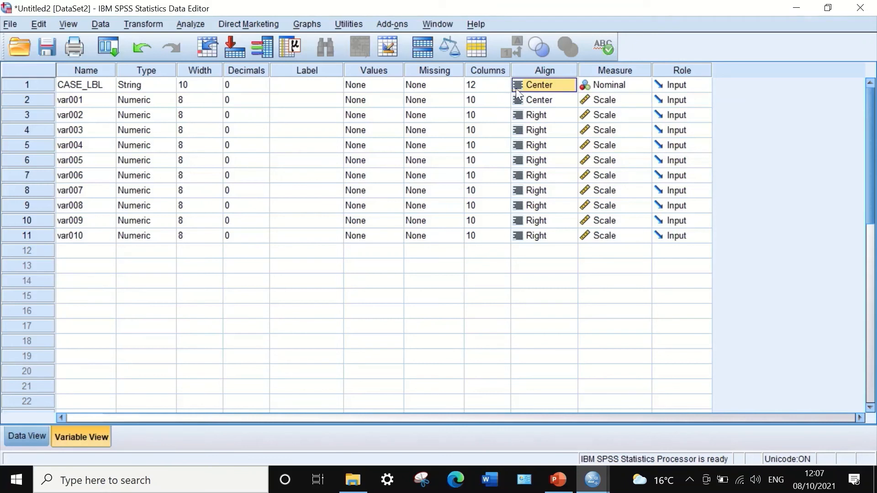
pyautogui.moveTo(545, 115); pyautogui.dragTo(547, 229)
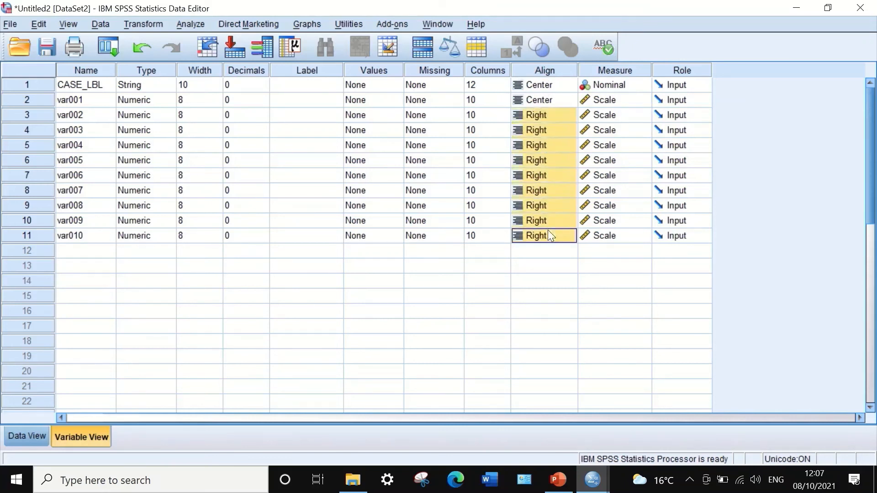
pyautogui.rightClick(557, 146)
pyautogui.click(575, 176)
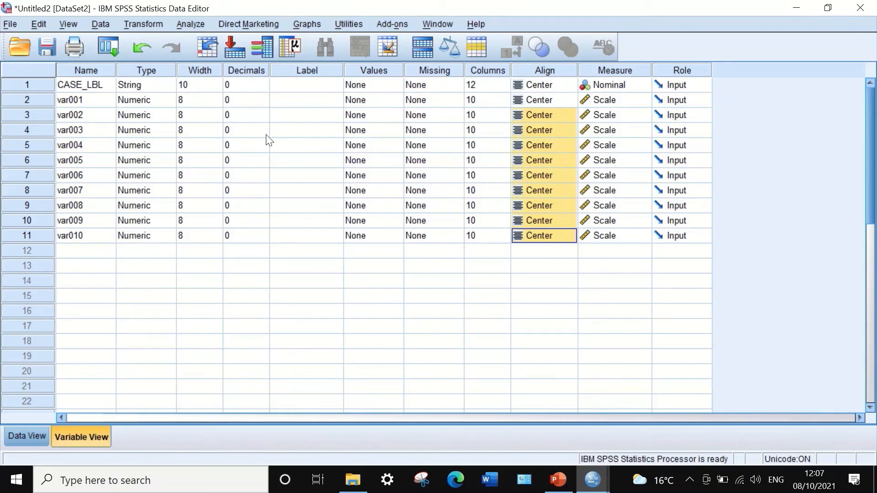
# Reduce the display column width of CASE_LBL to 4
pyautogui.click(505, 88)
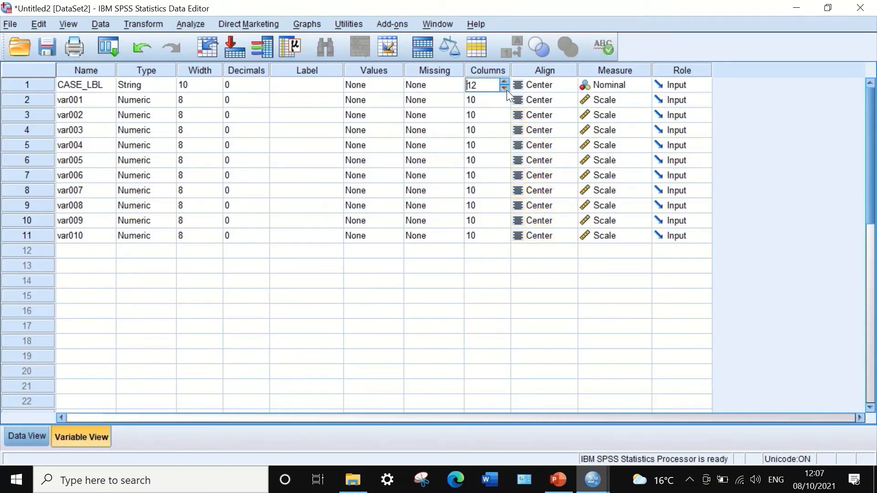
pyautogui.click(507, 87)
pyautogui.click(507, 88)
pyautogui.click(507, 88)
pyautogui.click(507, 88)
pyautogui.click(506, 87)
pyautogui.click(507, 88)
pyautogui.click(502, 104)
# Copy the column width of 4 from CASE_LBL to var001 through var010
pyautogui.click(469, 85)
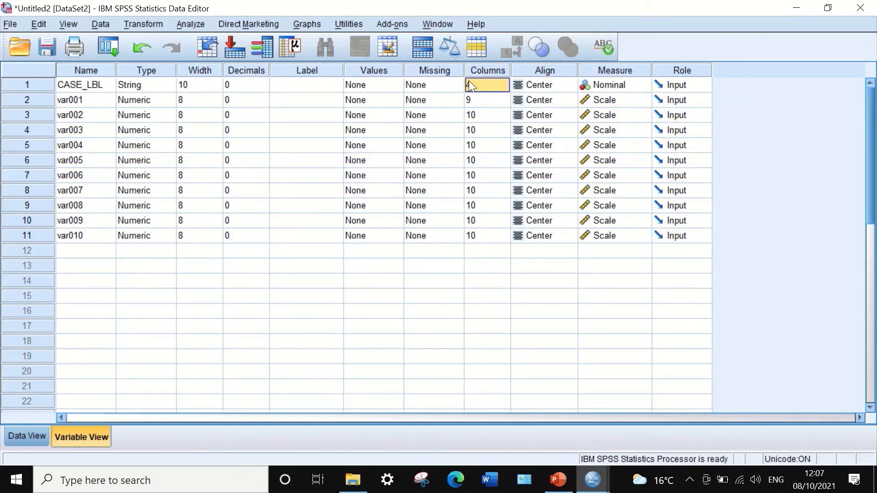
pyautogui.moveTo(486, 101); pyautogui.dragTo(483, 235)
pyautogui.rightClick(489, 106)
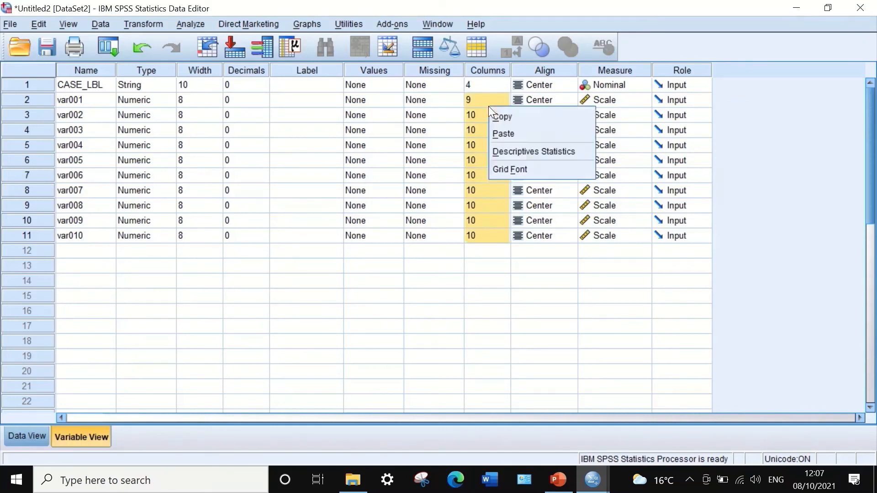
pyautogui.click(503, 131)
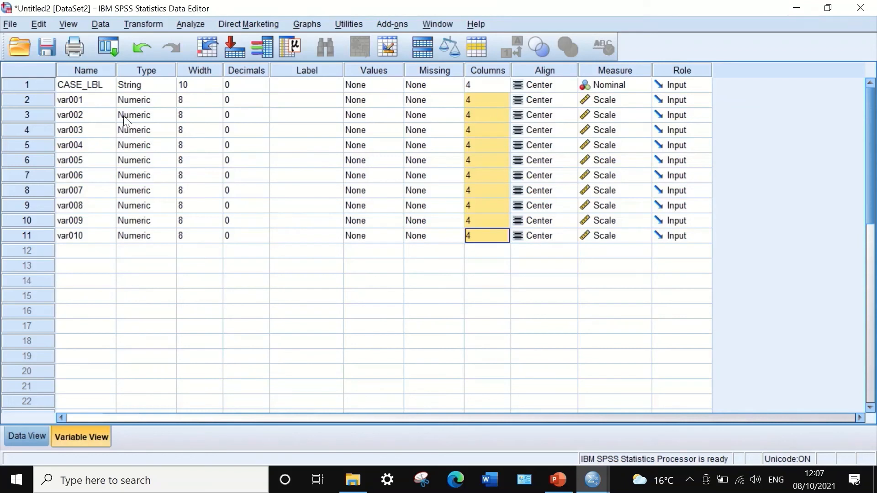
# Replace every "var0" with "S" in the names of the ten numeric variables using Find and Replace
pyautogui.click(87, 101)
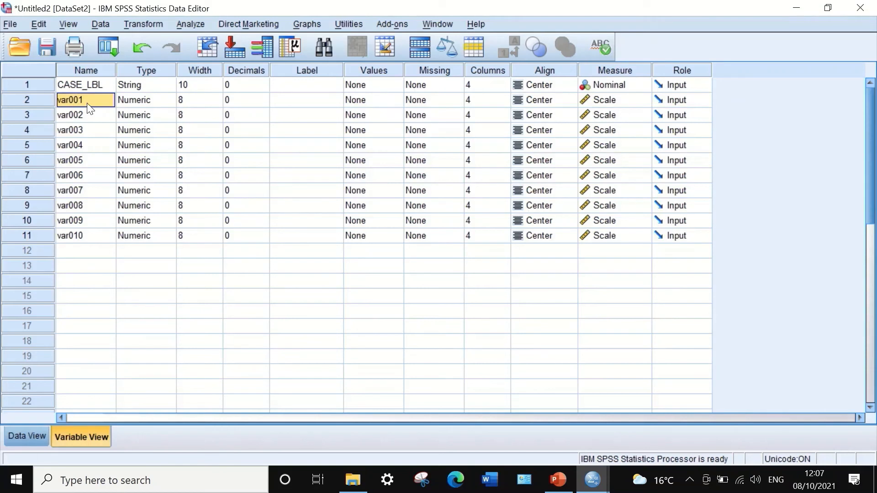
pyautogui.hotkey('ctrl', 'f')
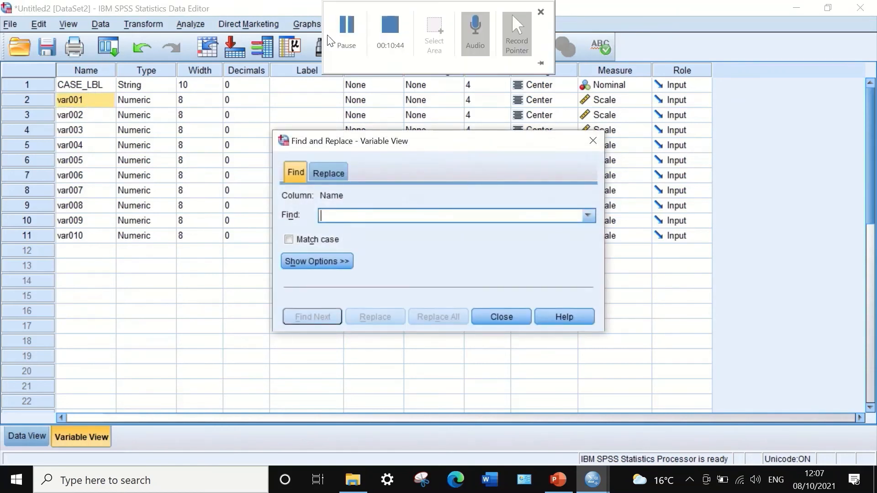
pyautogui.click(332, 170)
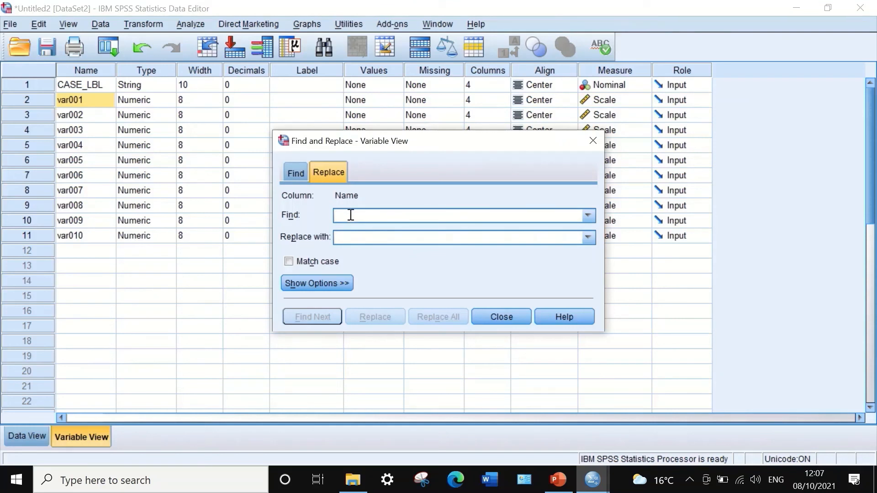
pyautogui.write('v')
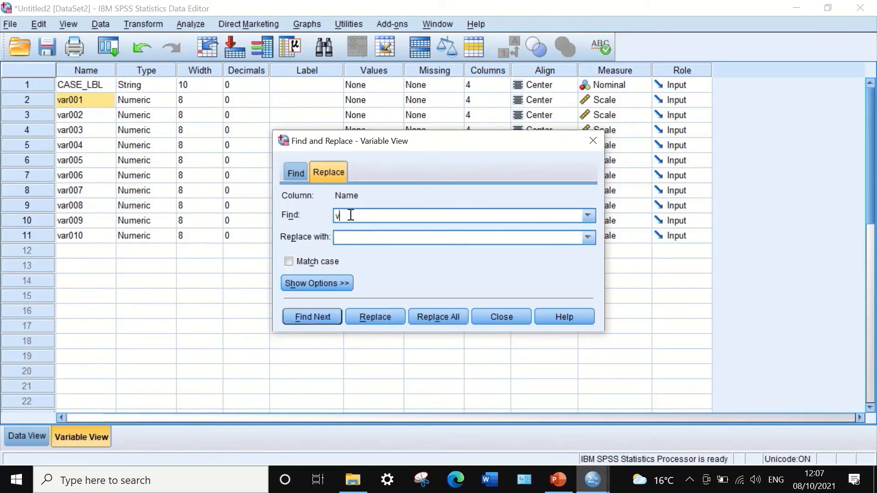
pyautogui.write('ar0')
pyautogui.write('S')
pyautogui.moveTo(101, 222); pyautogui.dragTo(95, 109)
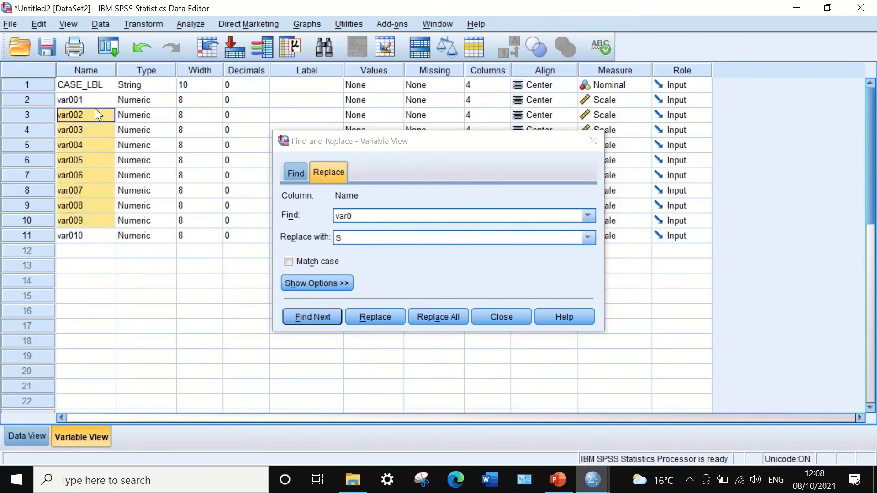
pyautogui.moveTo(75, 233); pyautogui.dragTo(72, 100)
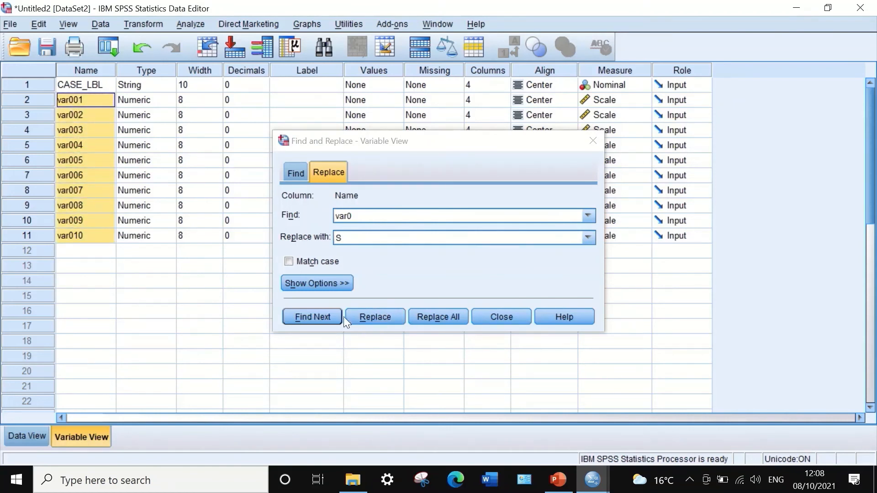
pyautogui.click(431, 317)
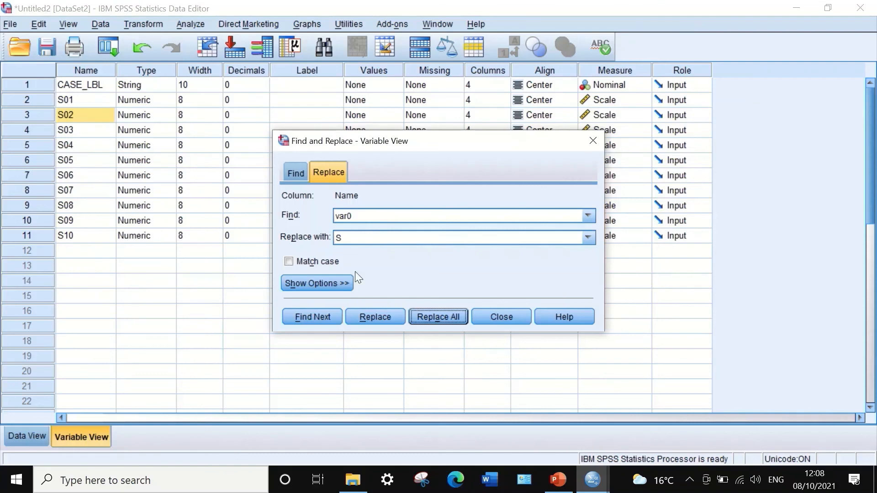
# Return to the data values and start computing a new target variable named VarQ
pyautogui.click(507, 315)
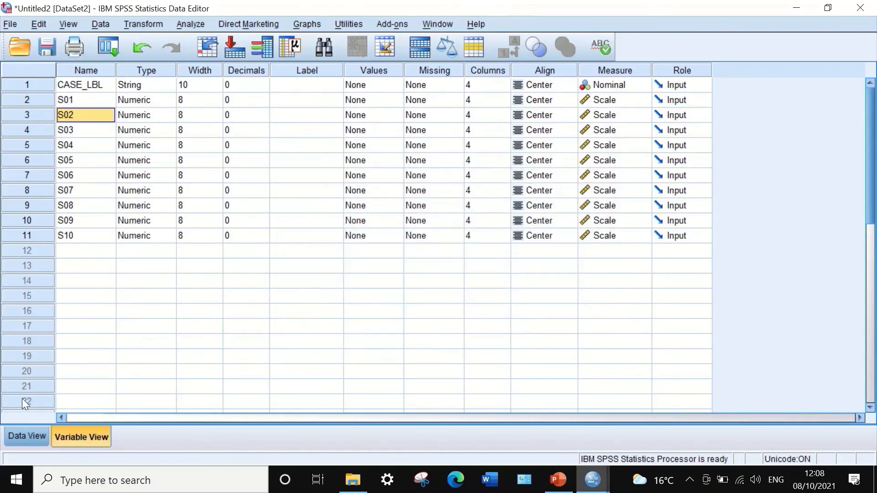
pyautogui.click(27, 437)
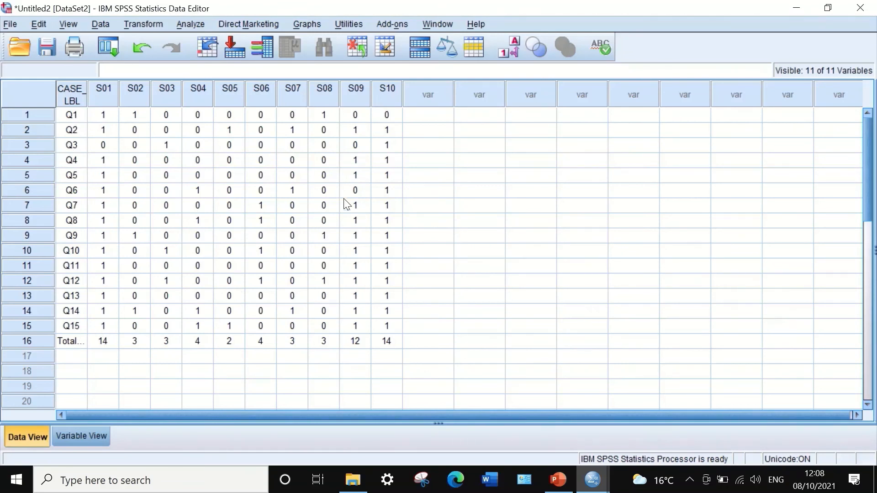
pyautogui.click(149, 25)
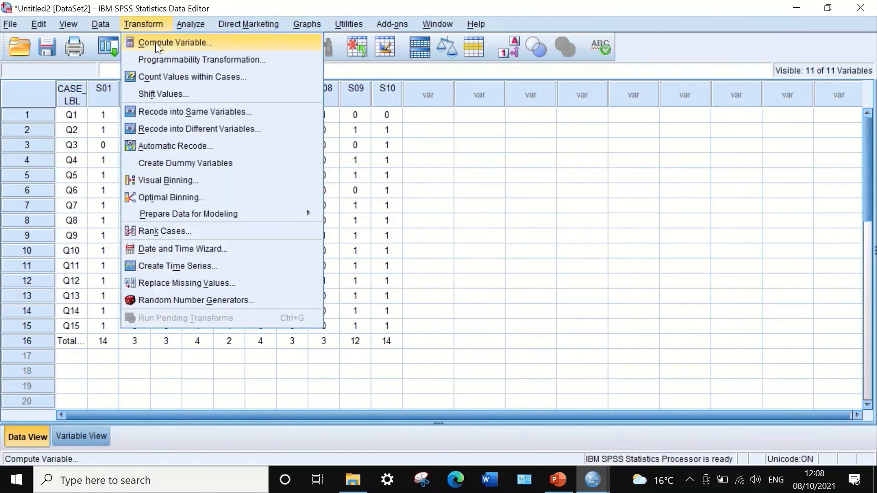
pyautogui.click(157, 42)
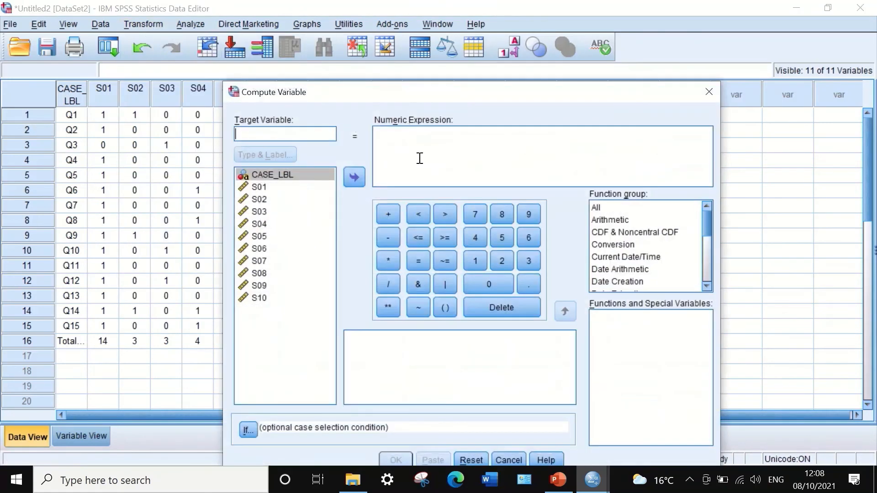
pyautogui.click(316, 133)
pyautogui.write('Va')
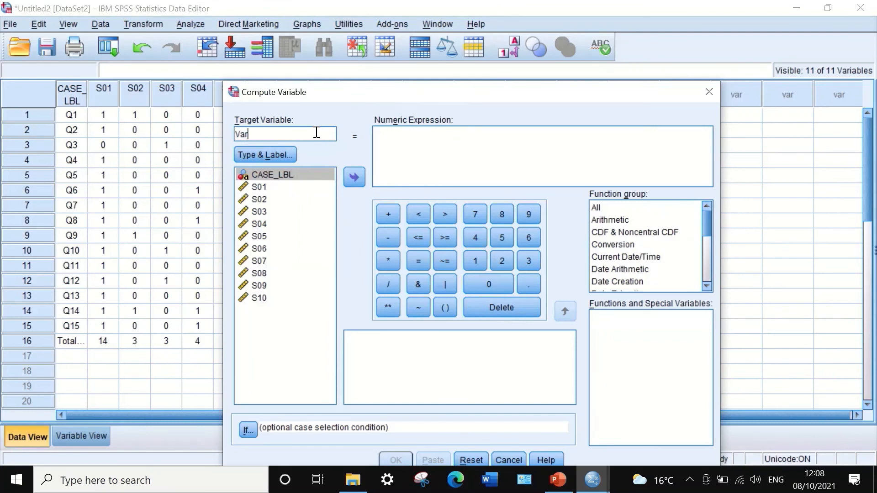
pyautogui.write('rQ')
# Insert the Variance function from the Statistical function group into the numeric expression for VarQ
pyautogui.click(601, 210)
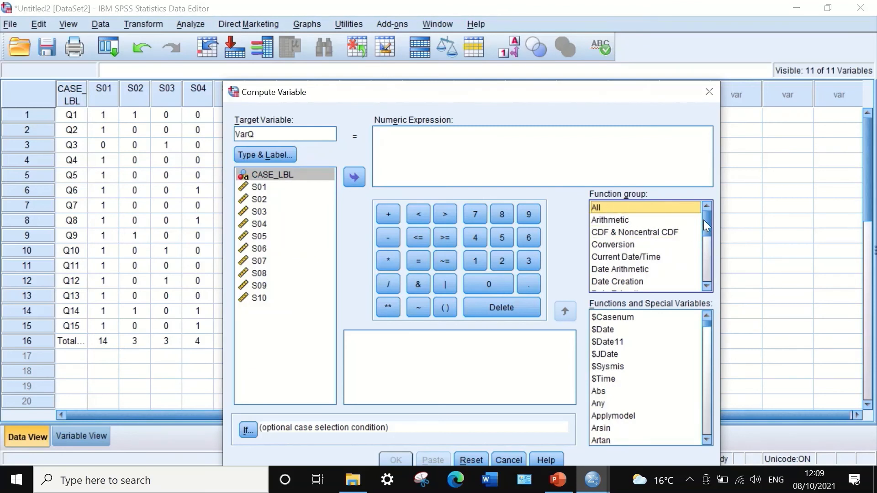
pyautogui.moveTo(705, 220); pyautogui.dragTo(700, 262)
pyautogui.click(610, 245)
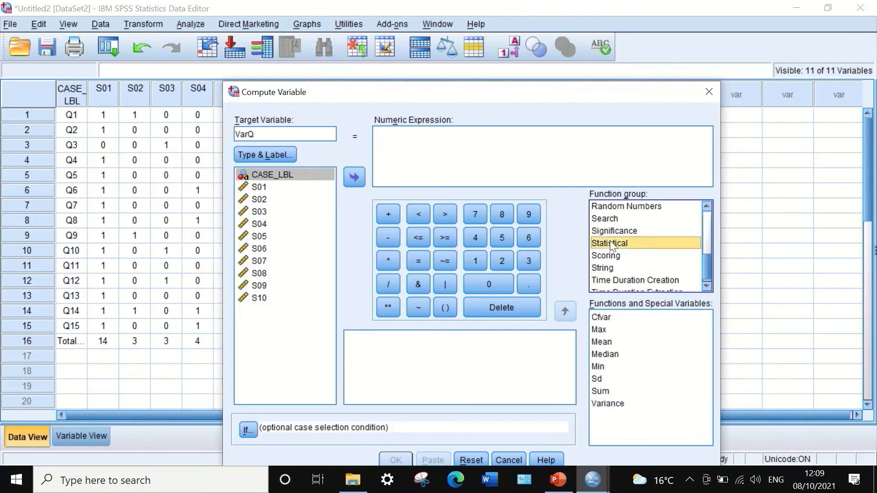
pyautogui.click(612, 404)
pyautogui.moveTo(611, 404); pyautogui.dragTo(387, 139)
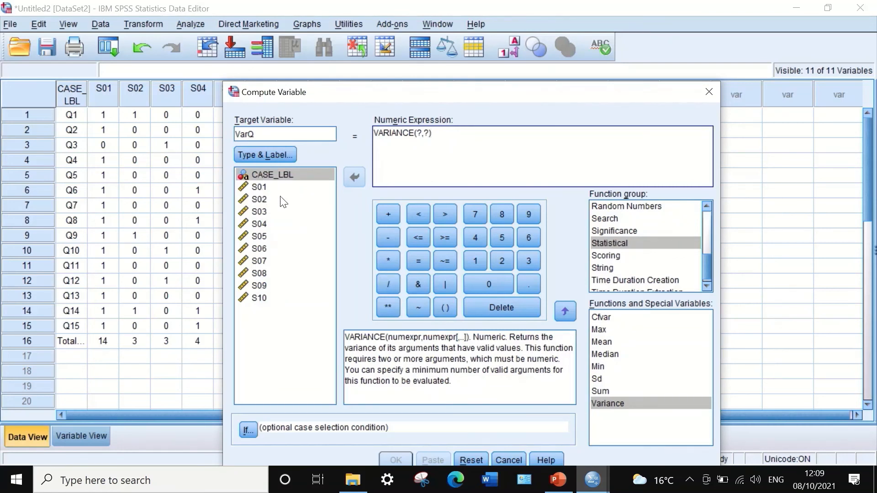
# Replace the two placeholder arguments of the VARIANCE function with S01 and S02
pyautogui.click(253, 187)
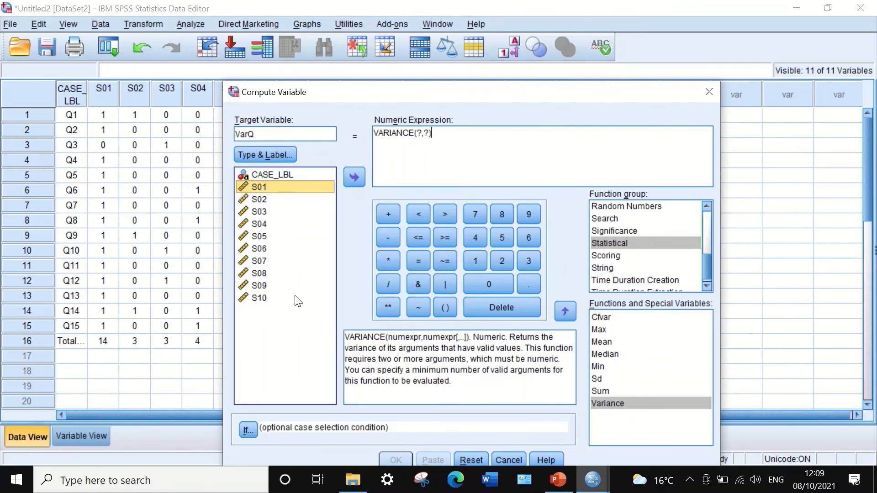
pyautogui.click(417, 133)
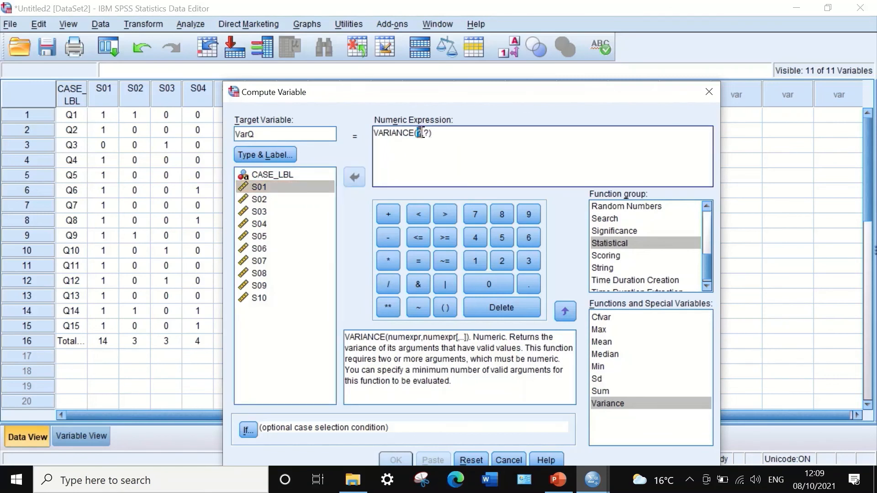
pyautogui.press('BackSpace')
pyautogui.click(277, 189)
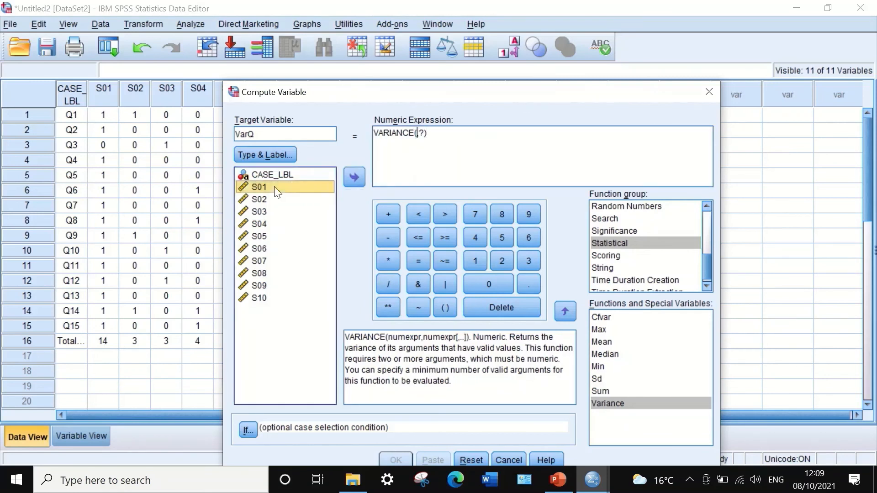
pyautogui.click(349, 177)
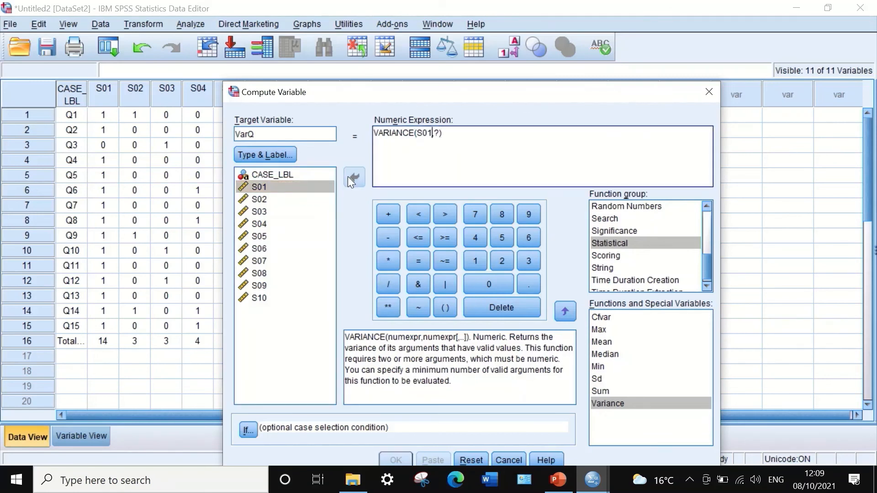
pyautogui.doubleClick(436, 132)
pyautogui.press('BackSpace')
pyautogui.click(273, 200)
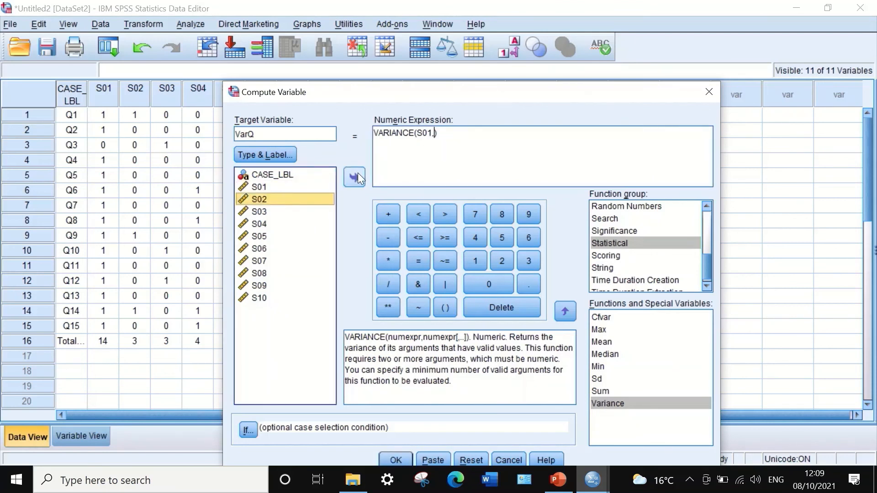
pyautogui.click(357, 175)
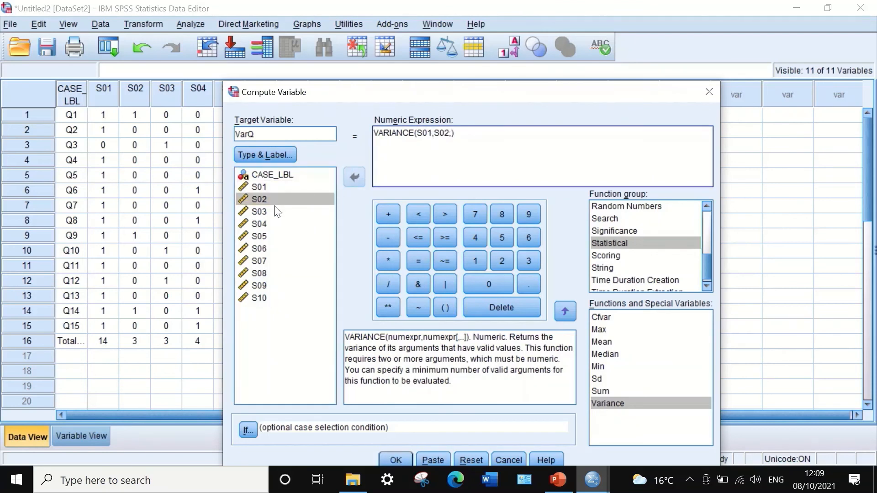
# Add S03 through S10 as comma-separated VARIANCE arguments, then compute VarQ and return to the dataset
pyautogui.click(297, 211)
pyautogui.click(346, 175)
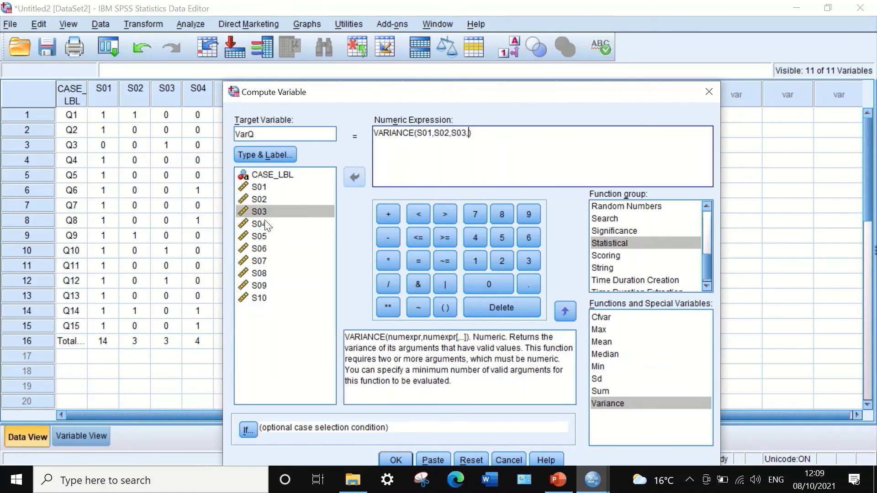
pyautogui.click(267, 223)
pyautogui.click(356, 176)
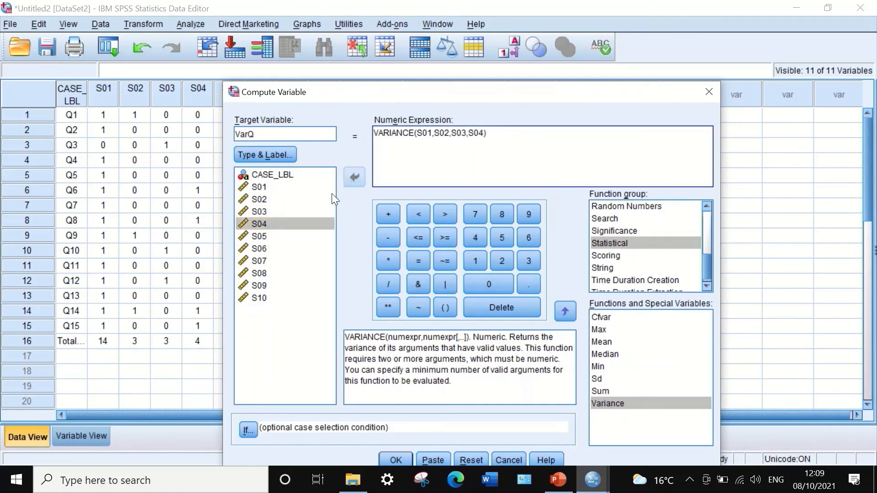
pyautogui.click(260, 237)
pyautogui.click(350, 179)
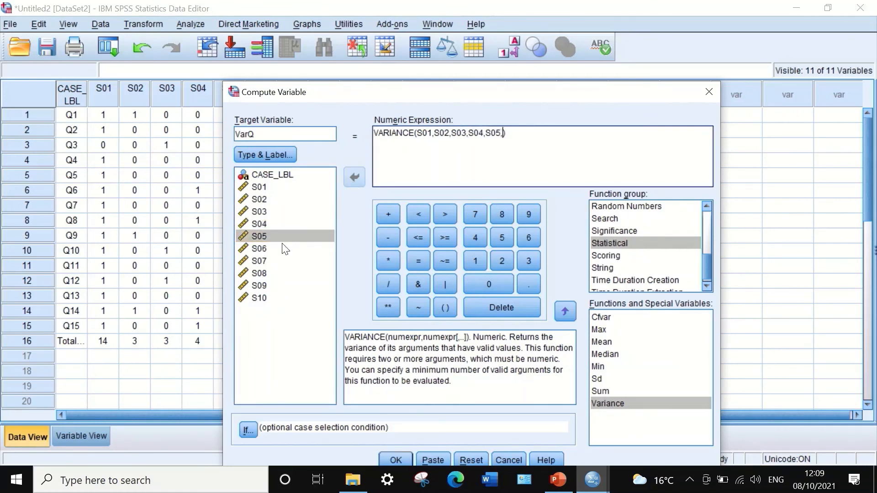
pyautogui.click(261, 248)
pyautogui.click(349, 179)
pyautogui.write(',')
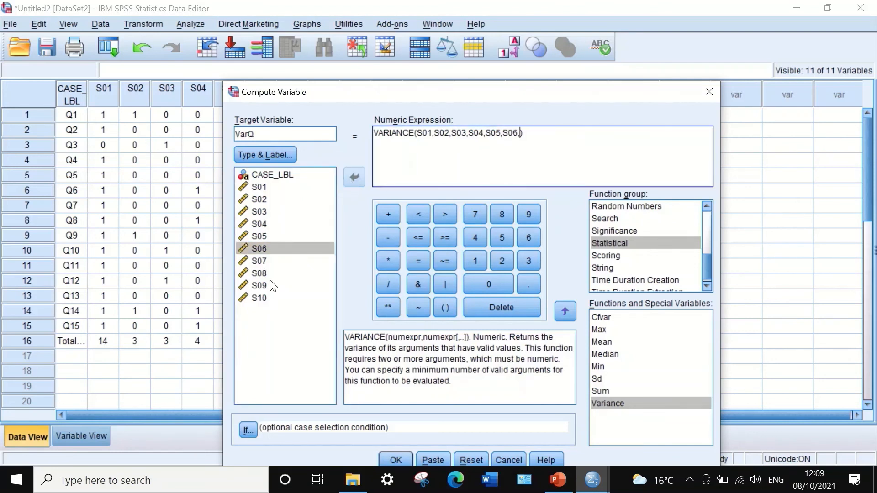
pyautogui.click(259, 260)
pyautogui.click(354, 179)
pyautogui.write(',')
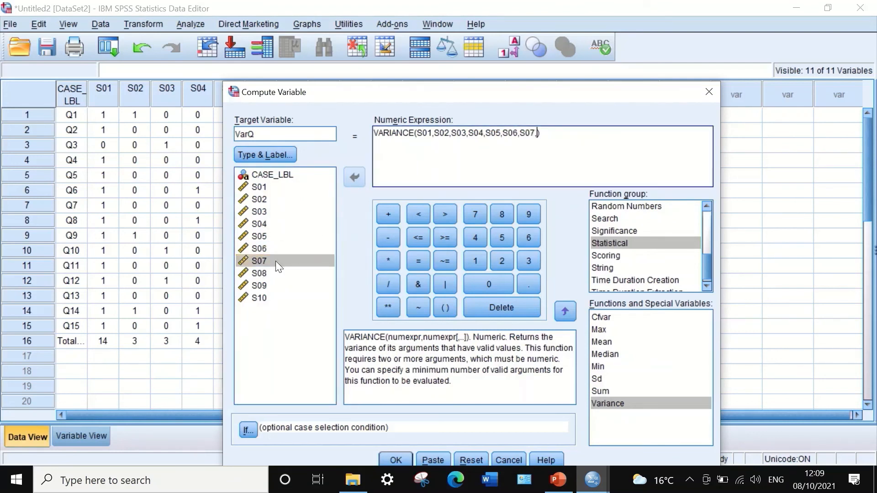
pyautogui.click(257, 273)
pyautogui.click(356, 180)
pyautogui.write(',')
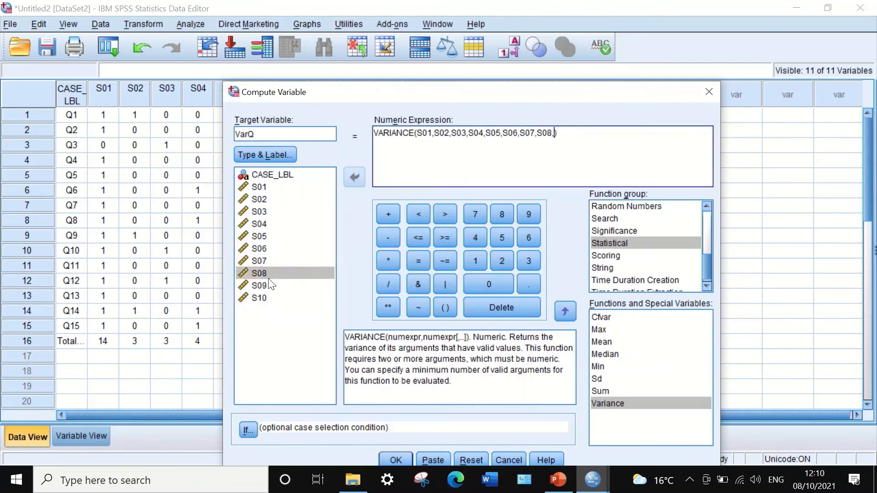
pyautogui.click(264, 285)
pyautogui.click(354, 178)
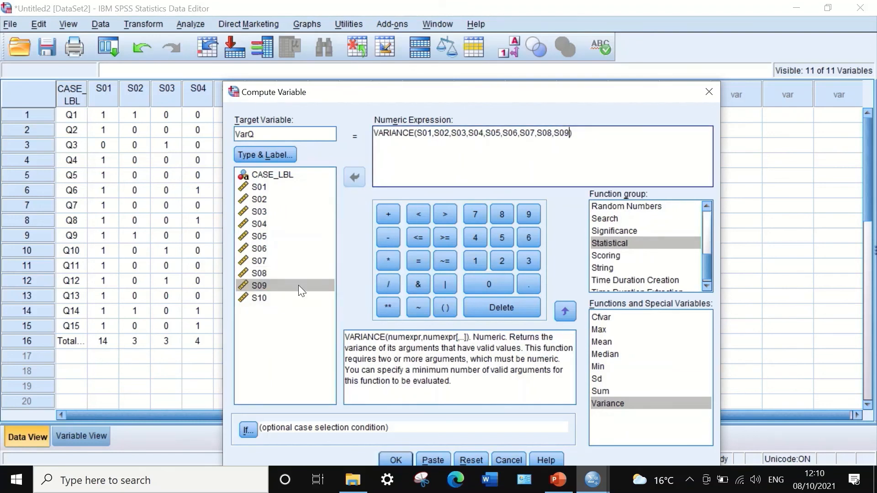
pyautogui.click(262, 299)
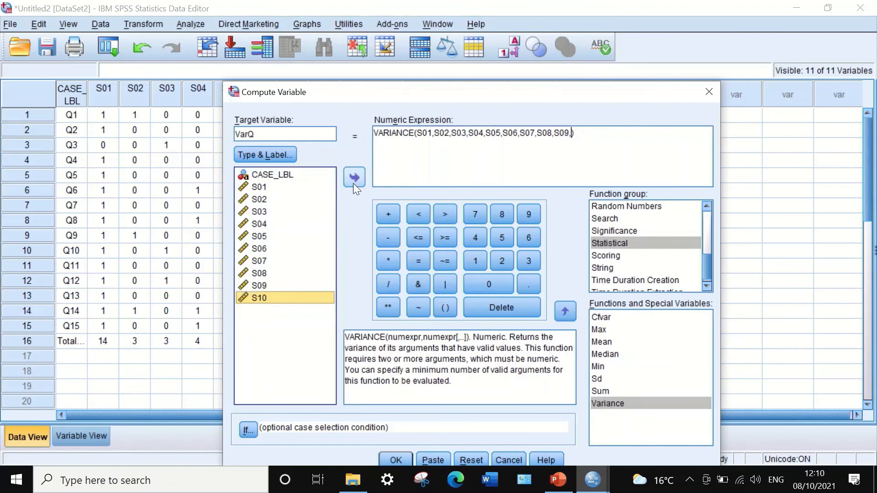
pyautogui.click(354, 182)
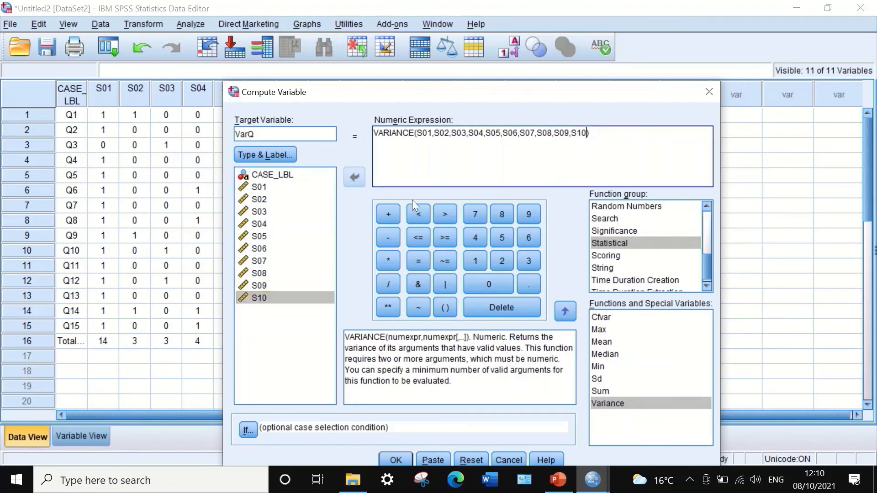
pyautogui.click(391, 459)
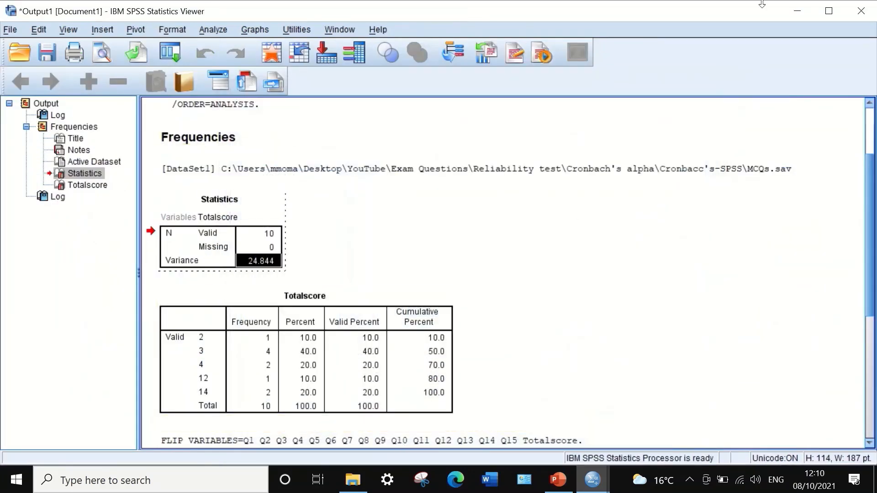
pyautogui.click(789, 15)
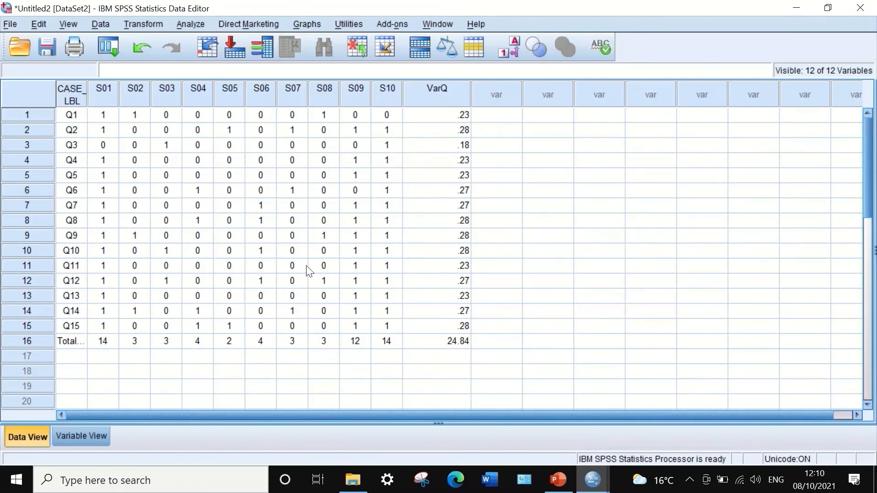
# Set the alignment of the VarQ variable to Center
pyautogui.click(89, 434)
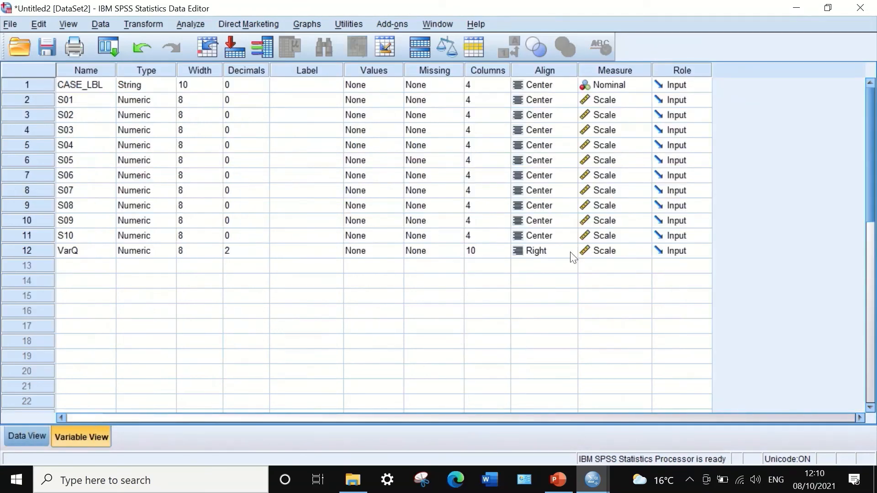
pyautogui.click(547, 256)
pyautogui.click(535, 254)
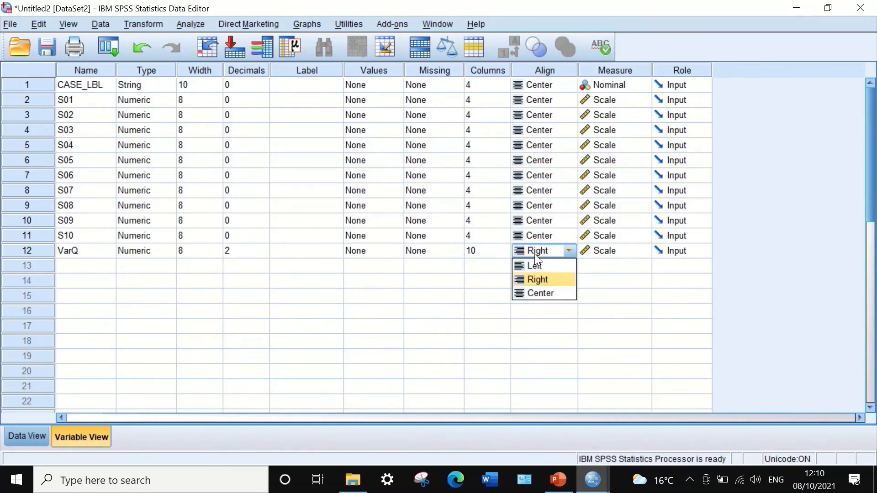
pyautogui.click(536, 291)
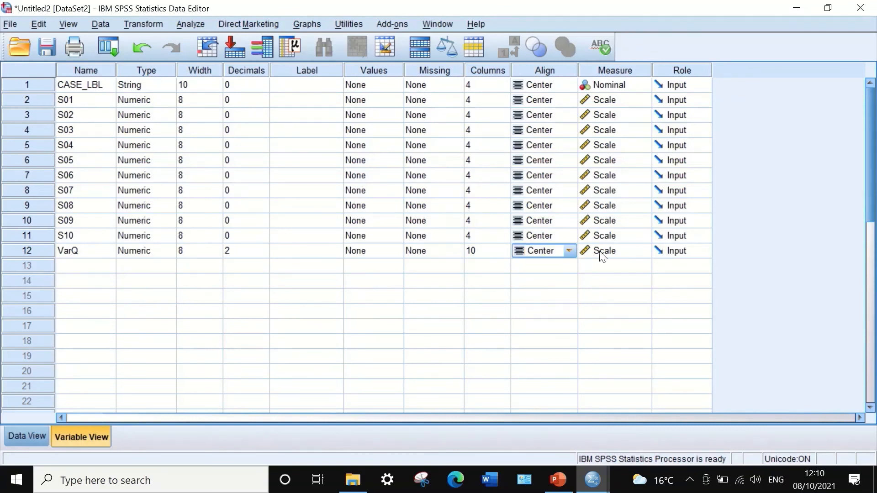
# Set the number of decimals of VarQ to 0
pyautogui.click(242, 254)
pyautogui.click(262, 255)
pyautogui.click(262, 255)
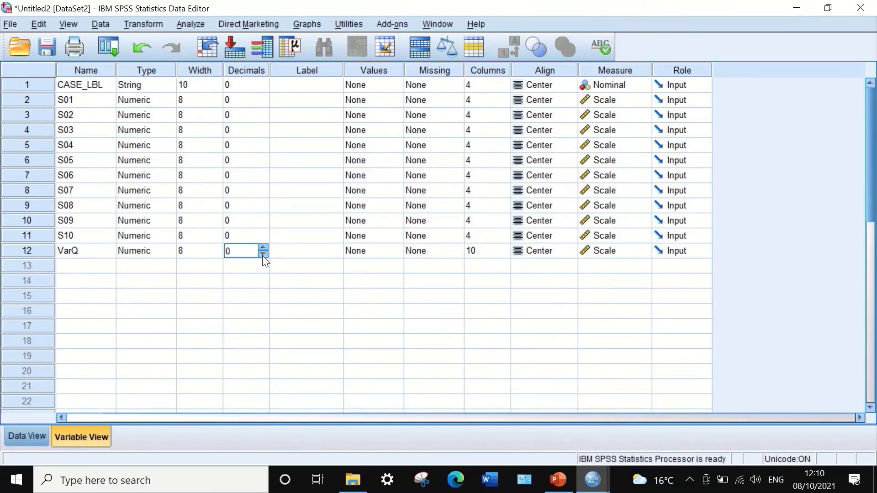
# Clear the VarQ value in the total score row (case 16) of the data
pyautogui.click(39, 435)
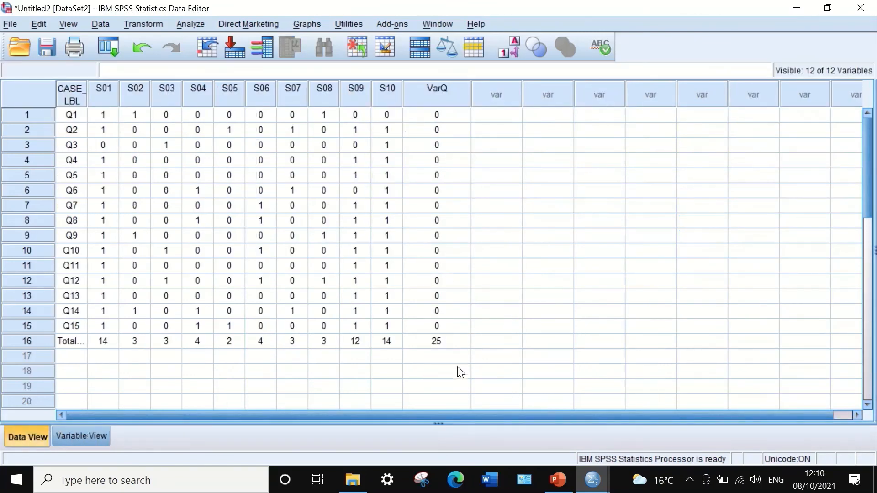
pyautogui.click(438, 344)
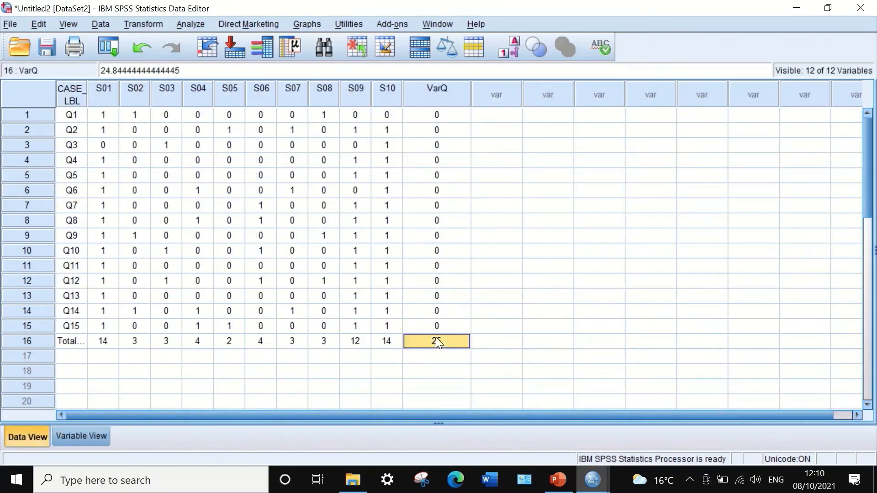
pyautogui.press('Delete')
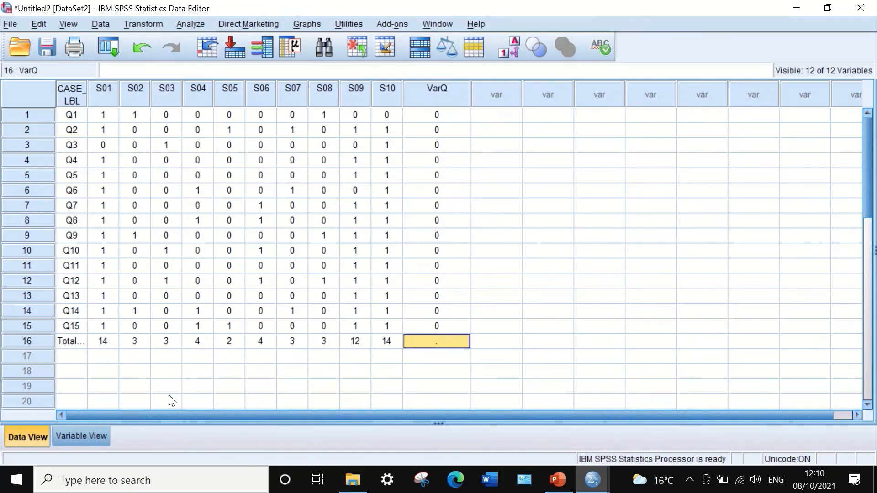
# Set the number of decimals of VarQ to 2 and check how its values display in the data
pyautogui.click(83, 435)
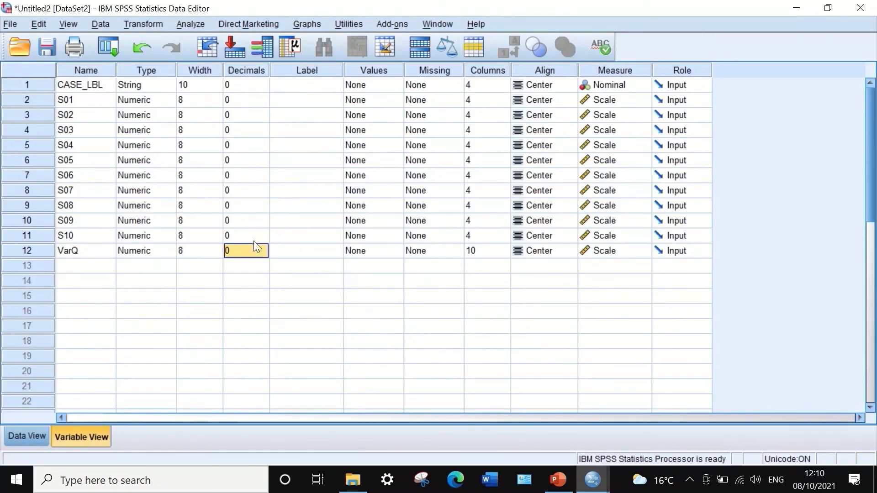
pyautogui.click(264, 251)
pyautogui.click(263, 248)
pyautogui.click(264, 247)
pyautogui.click(23, 437)
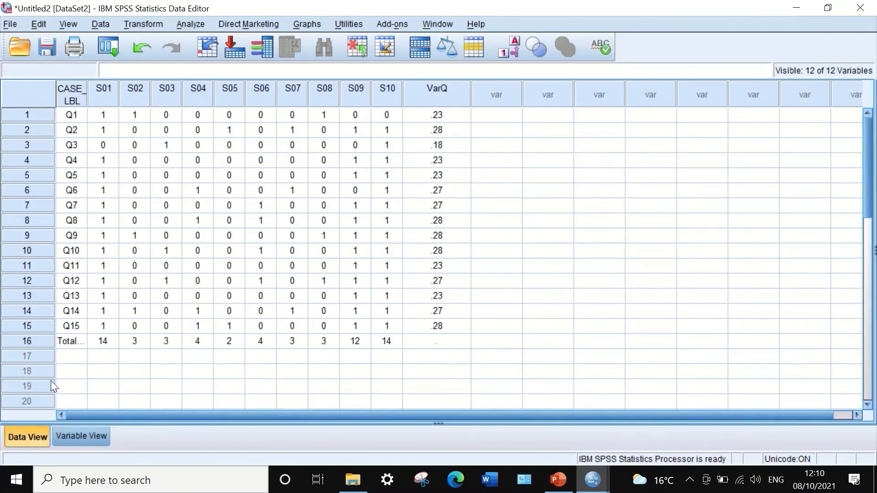
pyautogui.click(70, 435)
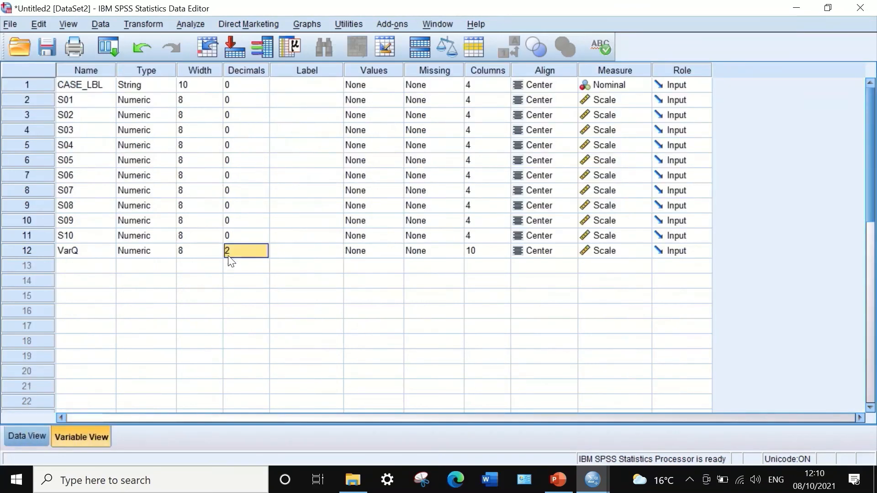
# Review the Cronbach's alpha formula on the PowerPoint slide, and return to the data of the transposed SPSS dataset
pyautogui.click(15, 437)
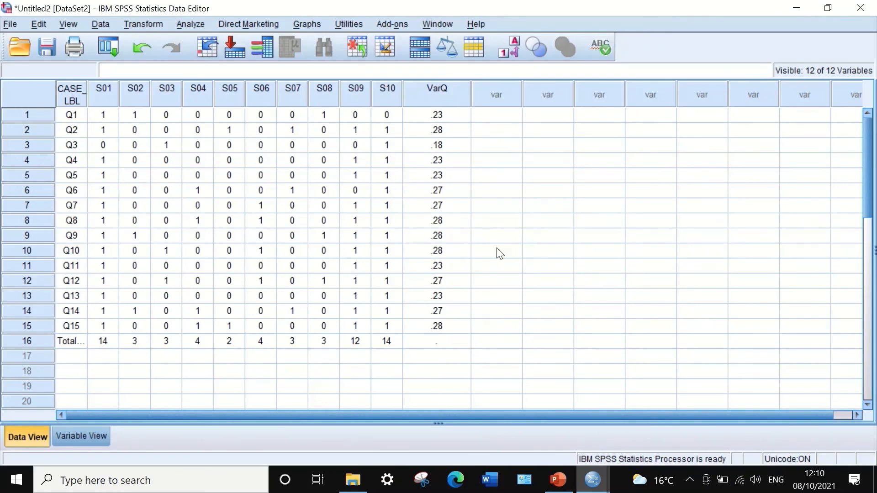
pyautogui.click(554, 477)
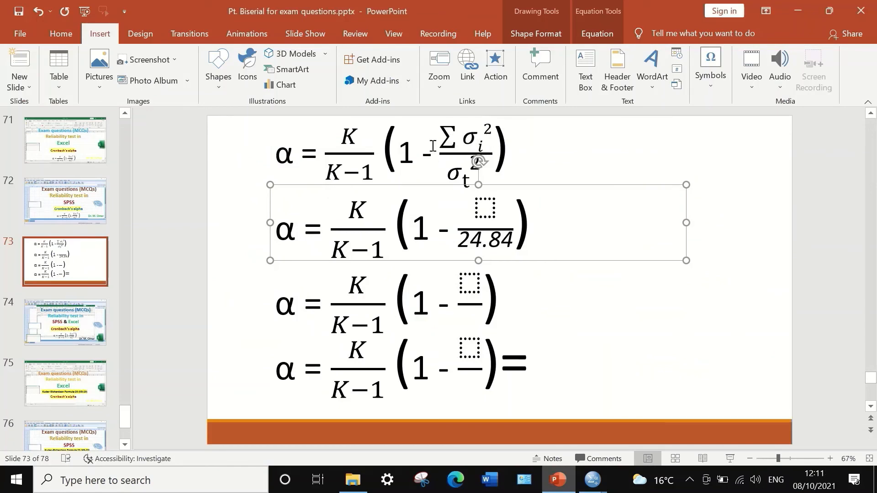
pyautogui.moveTo(593, 479)
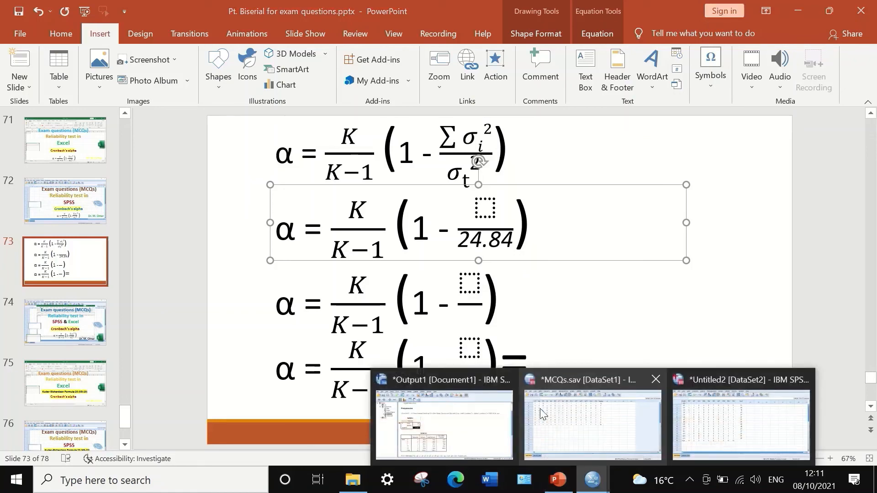
pyautogui.click(725, 412)
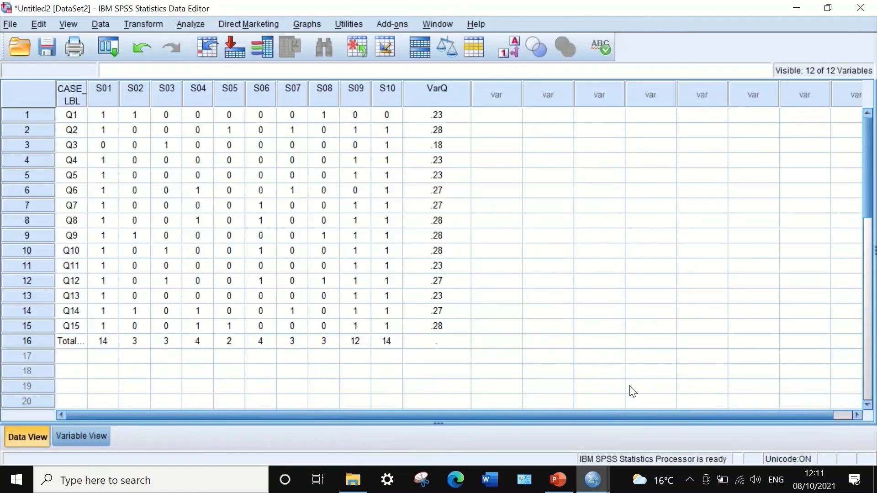
# Start a Frequencies analysis on the transposed dataset with VarQ as its only variable
pyautogui.click(189, 23)
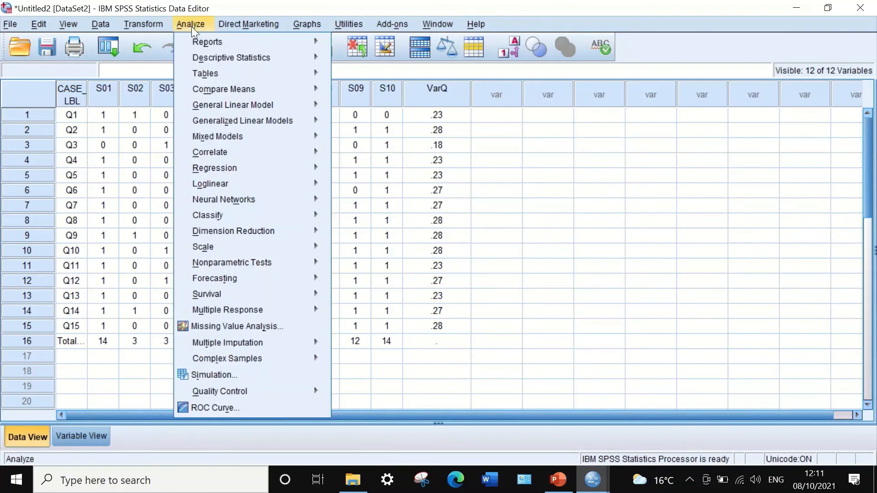
pyautogui.moveTo(211, 56)
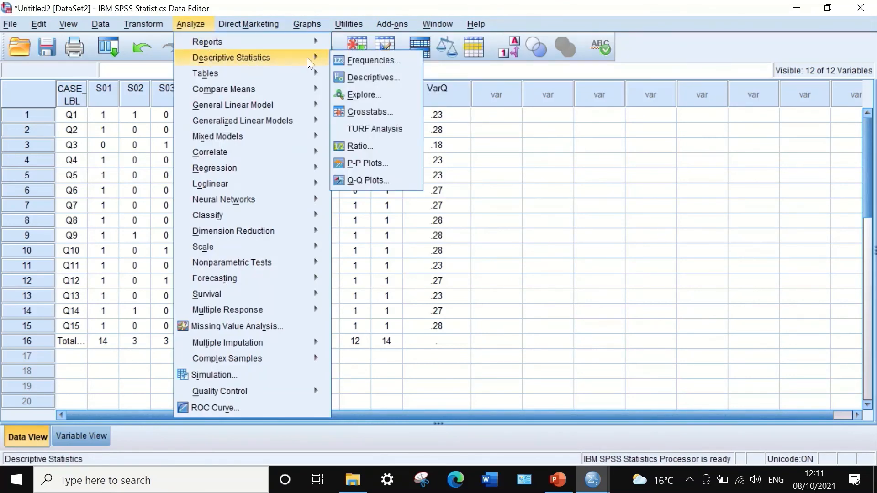
pyautogui.click(352, 59)
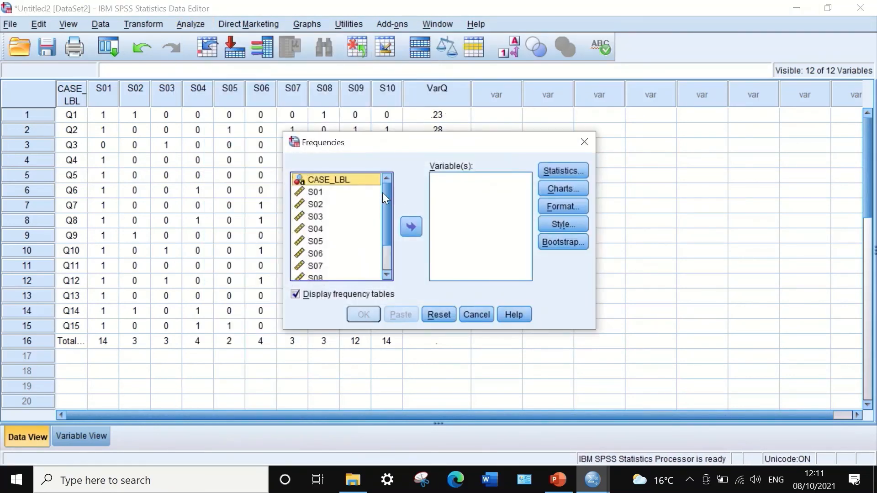
pyautogui.moveTo(384, 190); pyautogui.dragTo(388, 254)
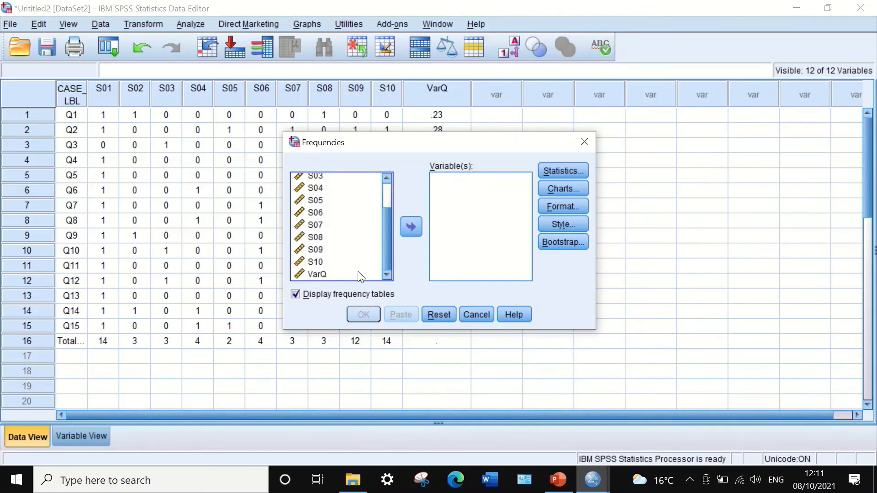
pyautogui.click(320, 274)
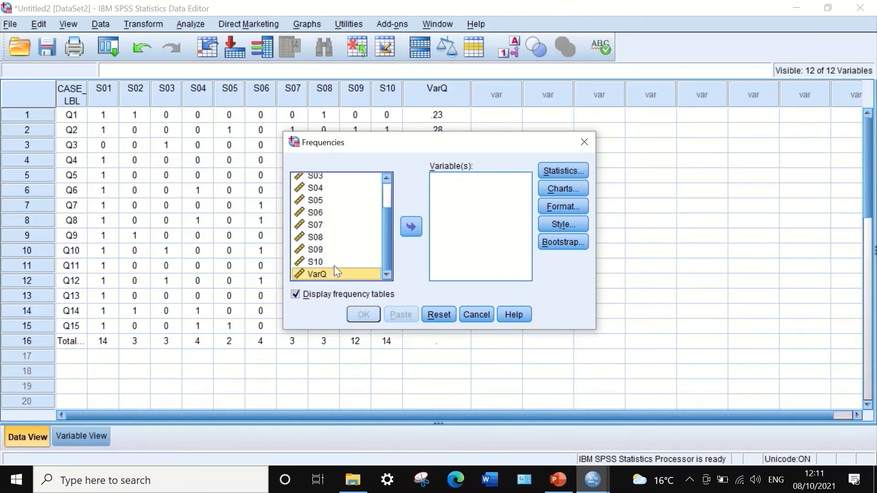
pyautogui.click(406, 227)
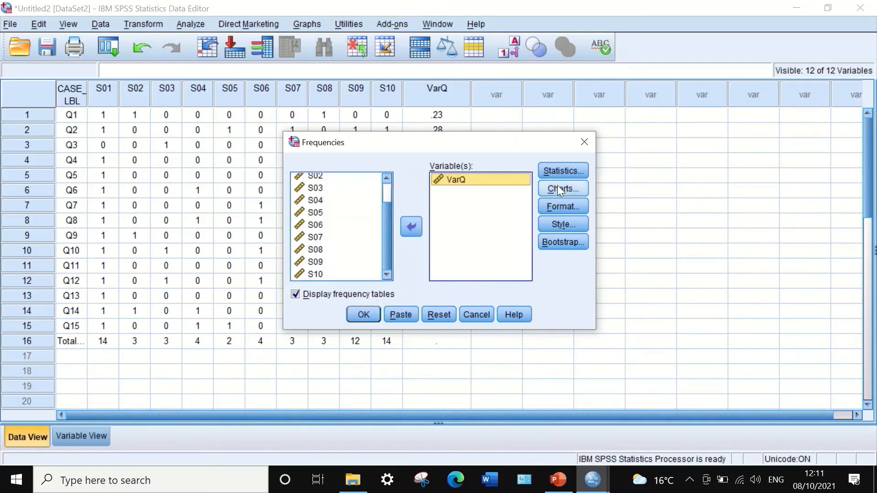
# Request the Sum statistic for VarQ and run the Frequencies analysis
pyautogui.click(553, 171)
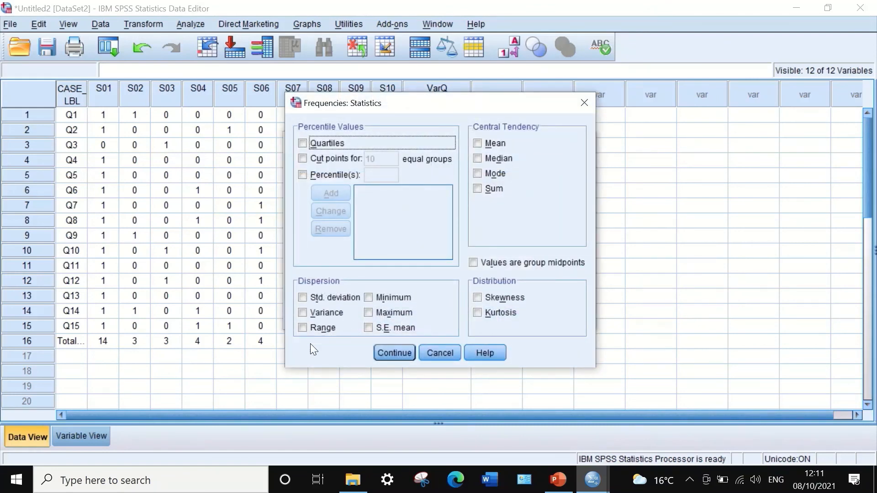
pyautogui.click(478, 189)
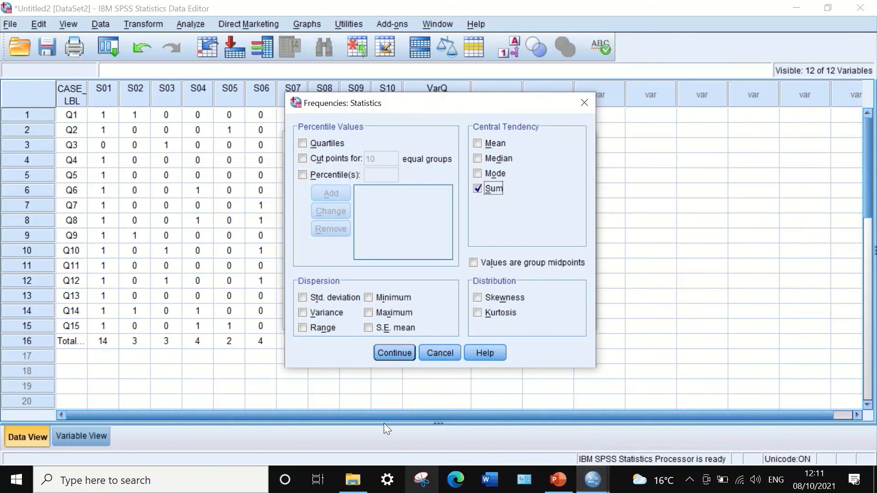
pyautogui.click(394, 354)
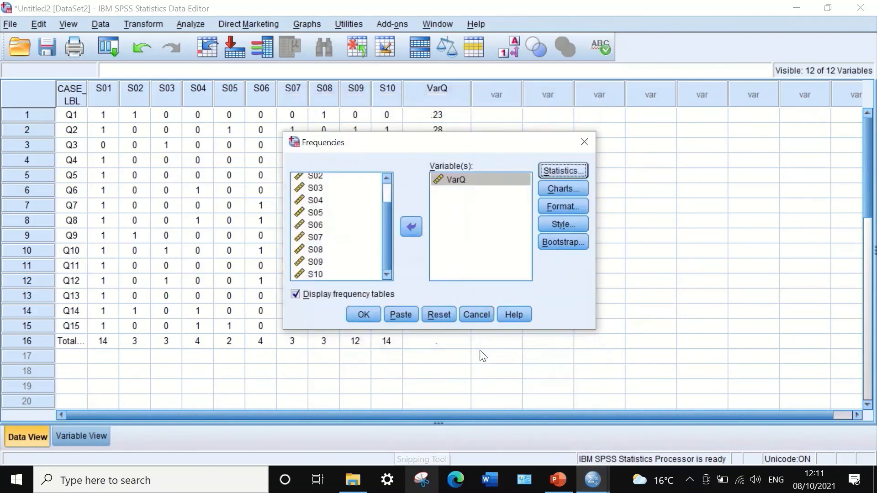
pyautogui.click(366, 312)
# Open the VarQ Statistics table in the output and inspect the full-precision value of its Sum cell
pyautogui.scroll(-1, 369, 283)
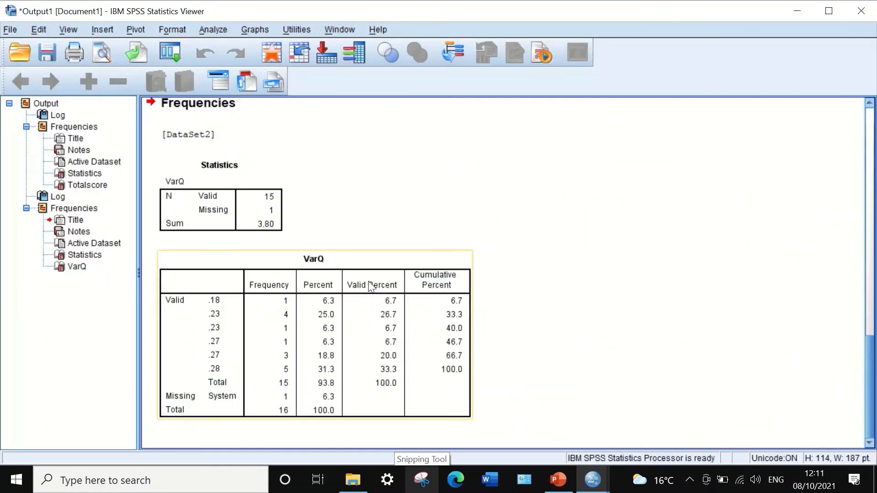
pyautogui.click(233, 203)
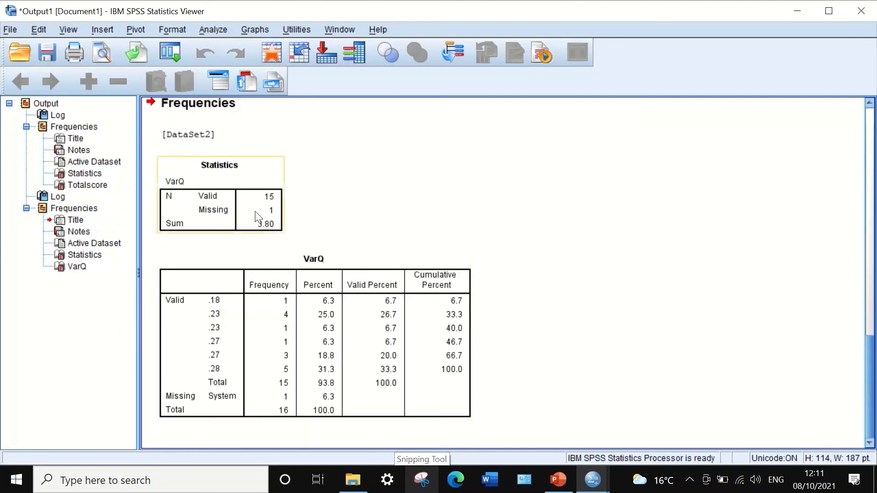
pyautogui.click(144, 210)
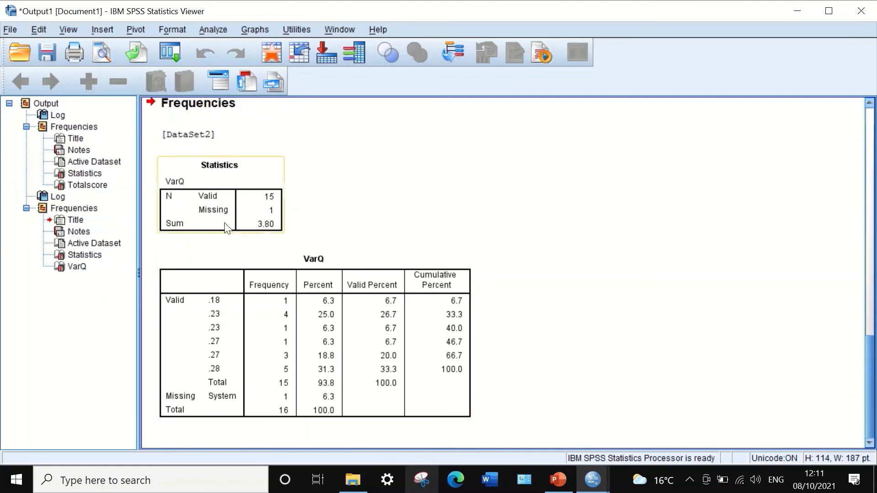
pyautogui.doubleClick(258, 223)
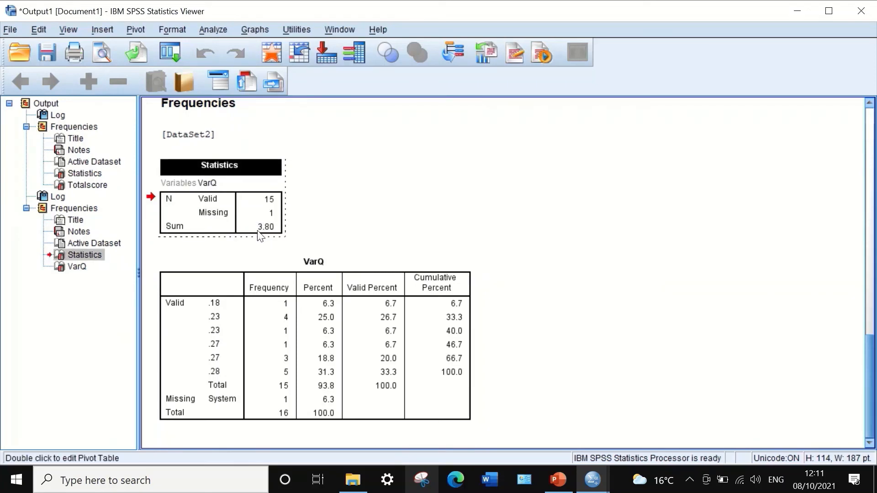
pyautogui.click(259, 229)
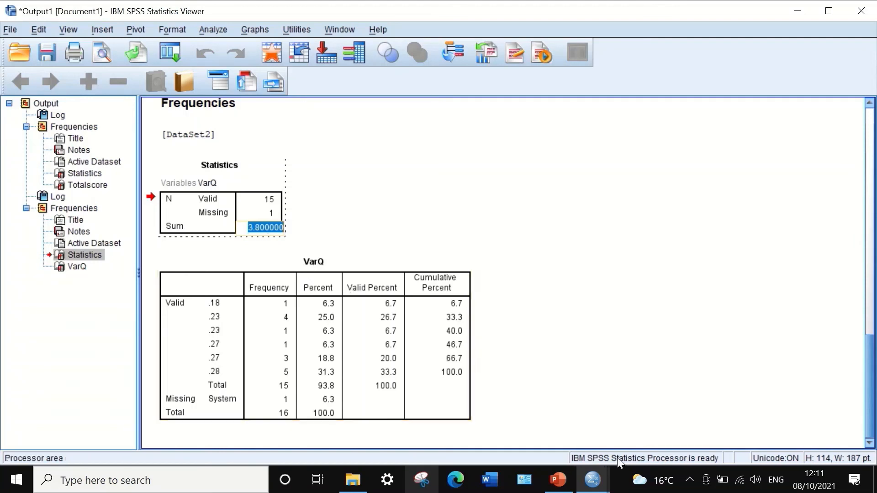
# Switch to PowerPoint and enter 3.80 as the fraction's numerator in the second alpha equation
pyautogui.click(578, 457)
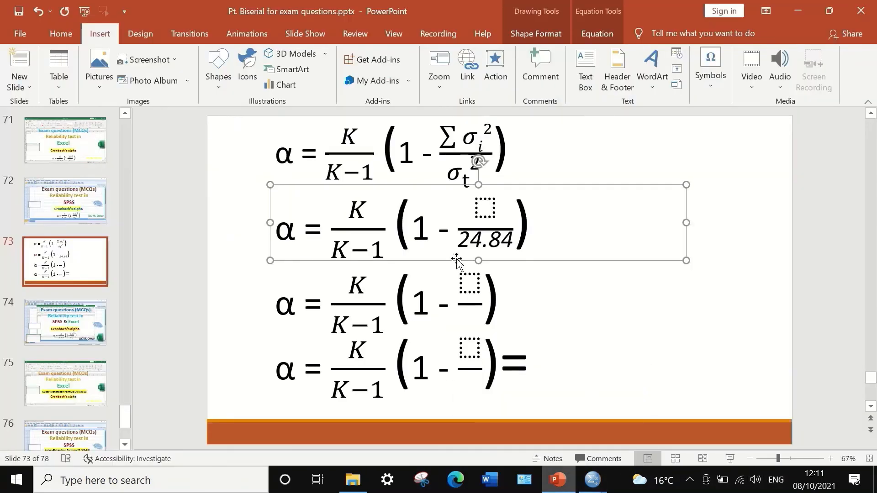
pyautogui.click(489, 209)
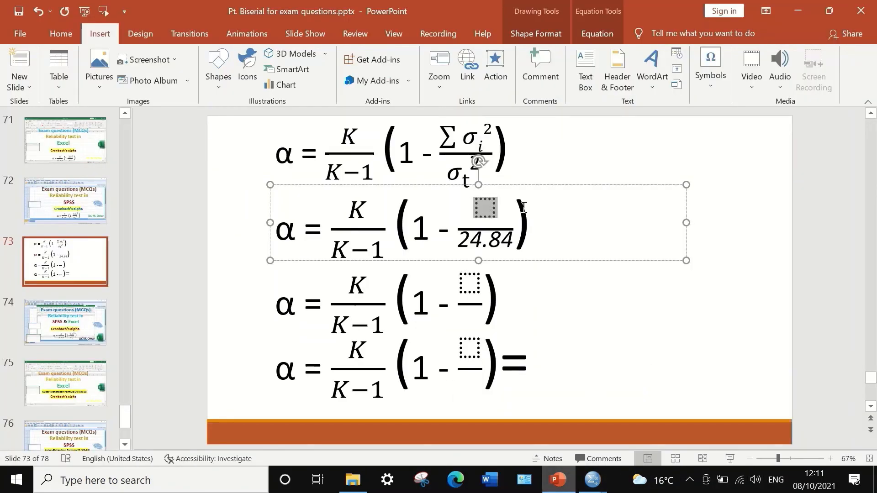
pyautogui.write('3.8')
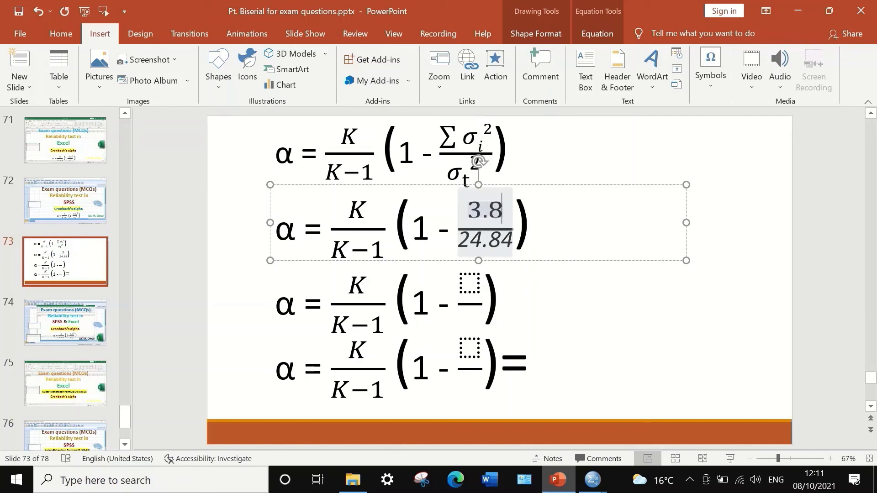
pyautogui.click(624, 316)
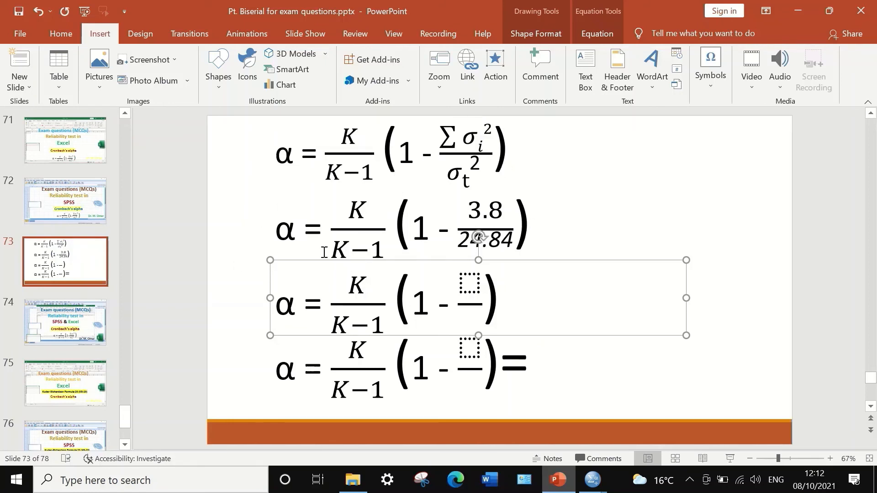
pyautogui.click(608, 219)
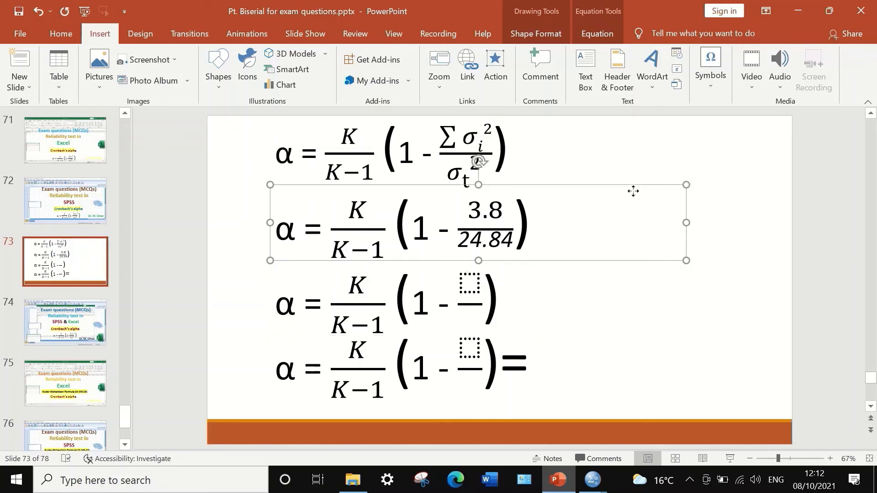
pyautogui.click(508, 213)
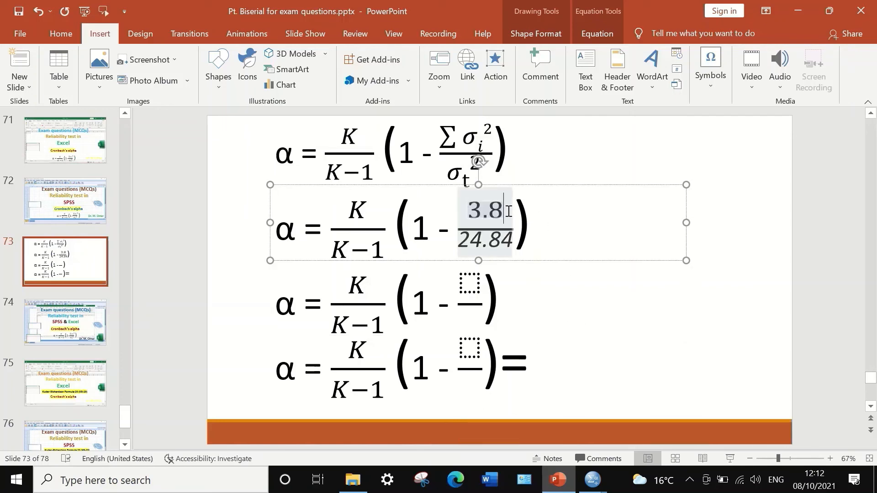
pyautogui.write('0')
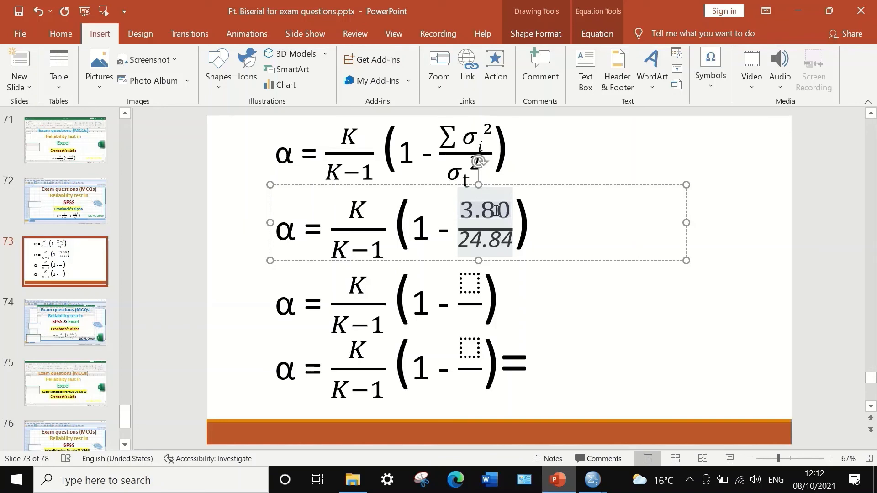
pyautogui.click(568, 291)
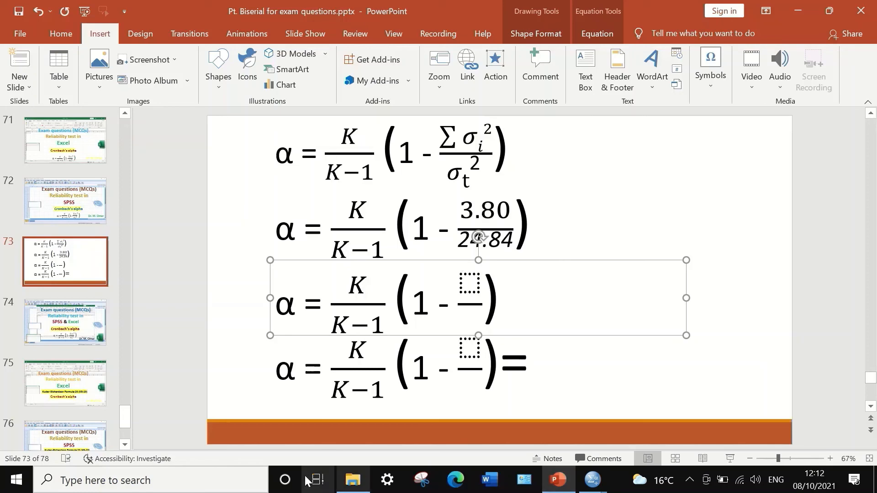
# Find Calculator through the Windows search and open it
pyautogui.click(236, 477)
pyautogui.write('c')
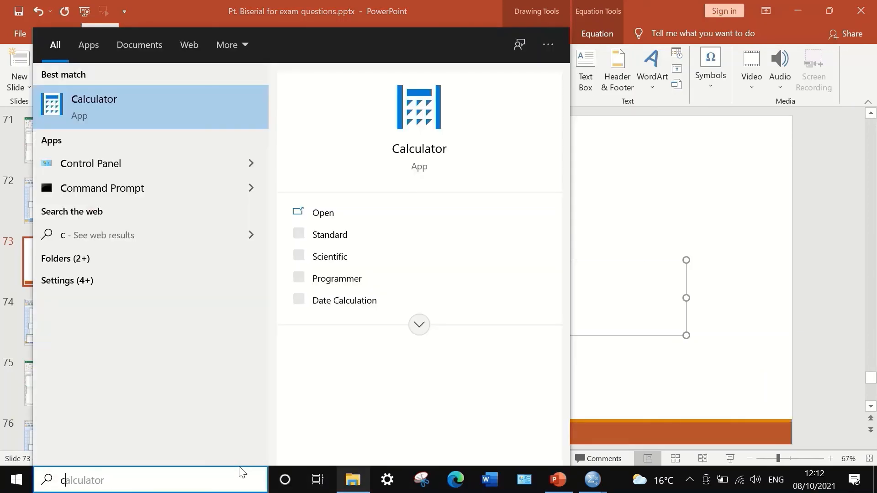
pyautogui.write('al')
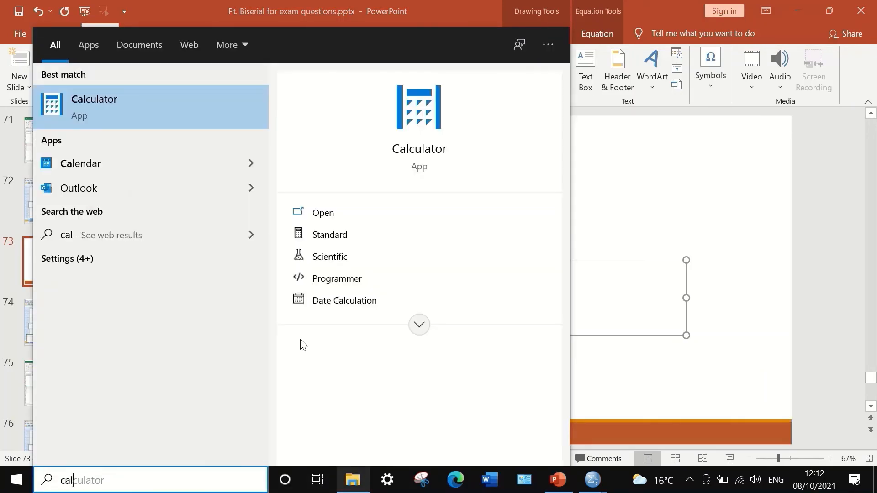
pyautogui.click(407, 162)
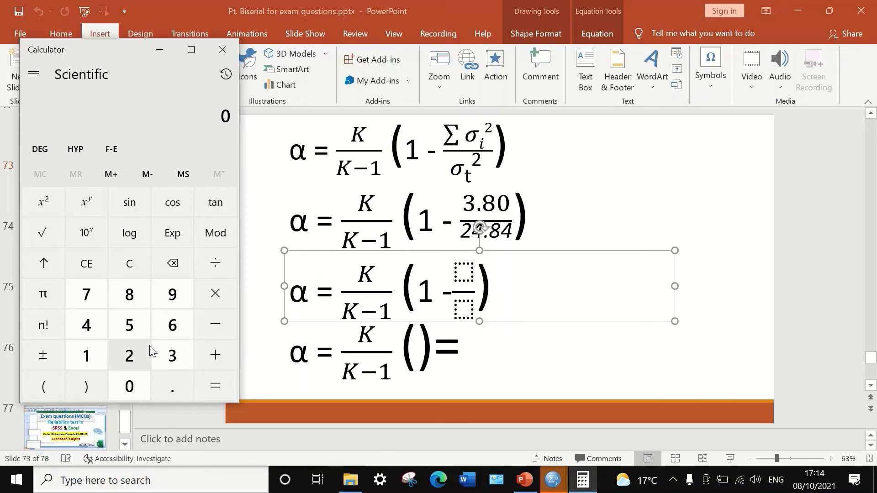
# Divide 3.8 by 24.84 in Calculator
pyautogui.click(173, 357)
pyautogui.click(175, 389)
pyautogui.click(130, 302)
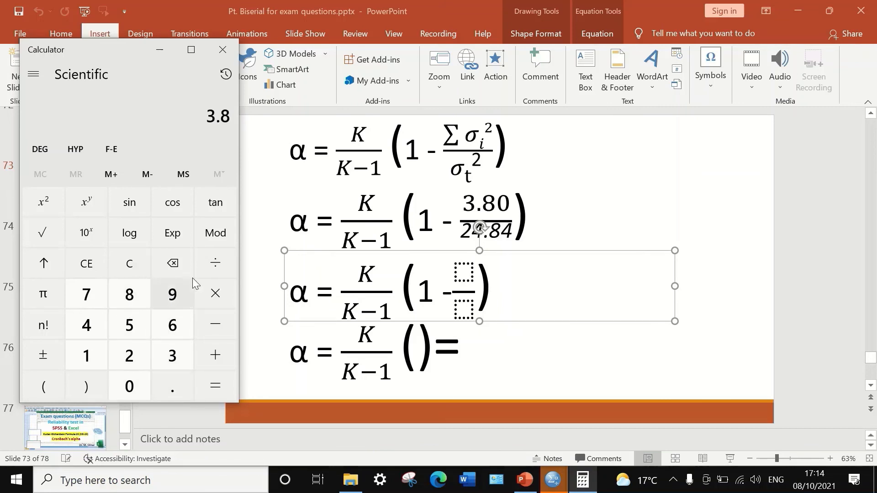
pyautogui.click(215, 263)
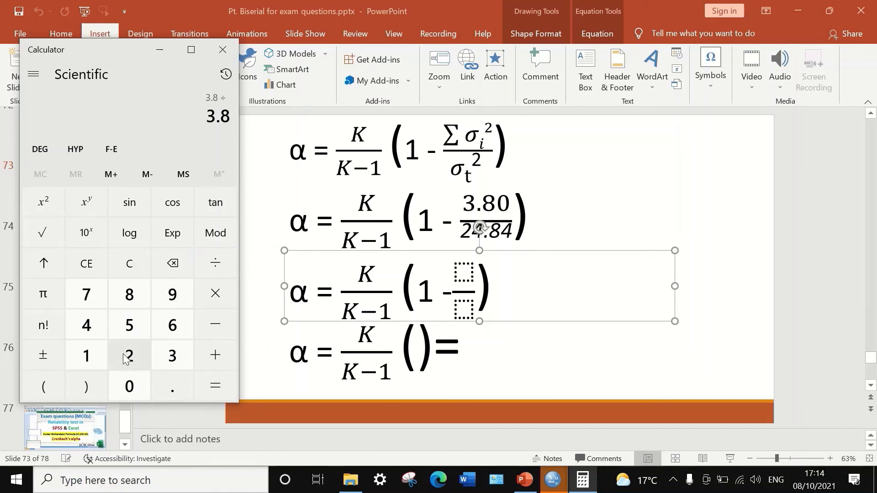
pyautogui.click(130, 360)
pyautogui.click(91, 326)
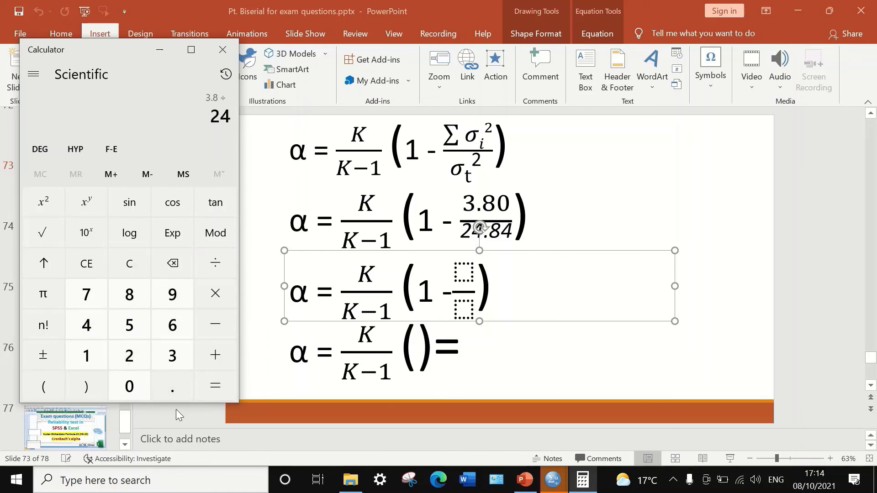
pyautogui.click(172, 387)
pyautogui.click(130, 294)
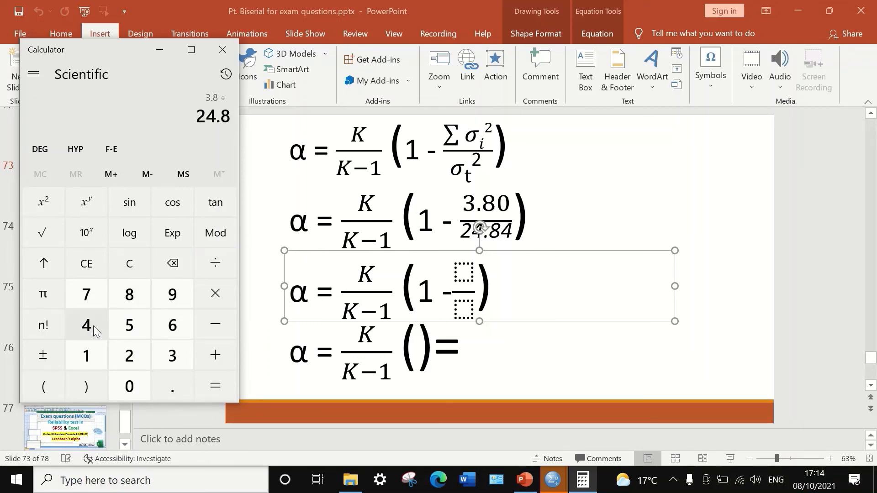
pyautogui.click(93, 325)
pyautogui.click(219, 386)
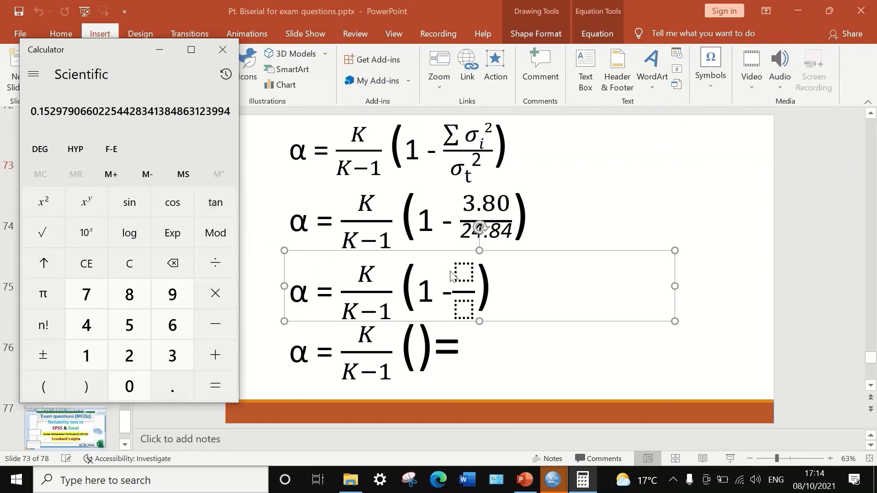
# Return to the PowerPoint slide and select the empty numerator placeholder in the third alpha equation
pyautogui.click(461, 282)
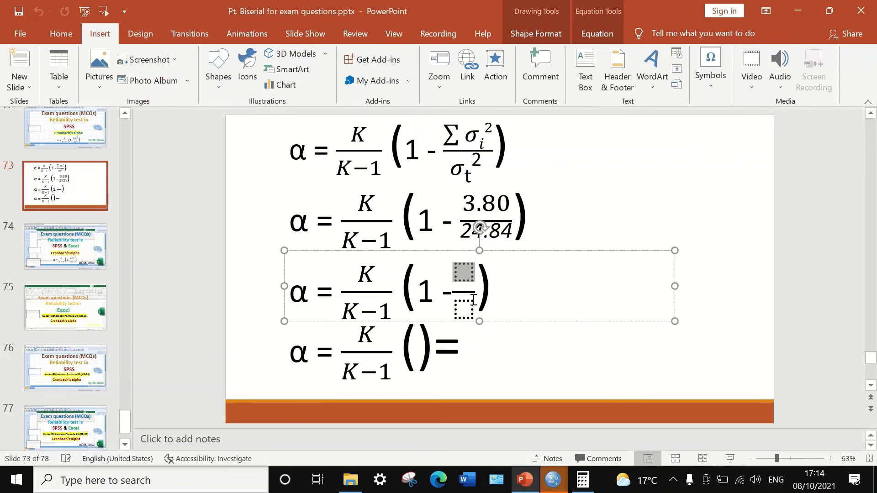